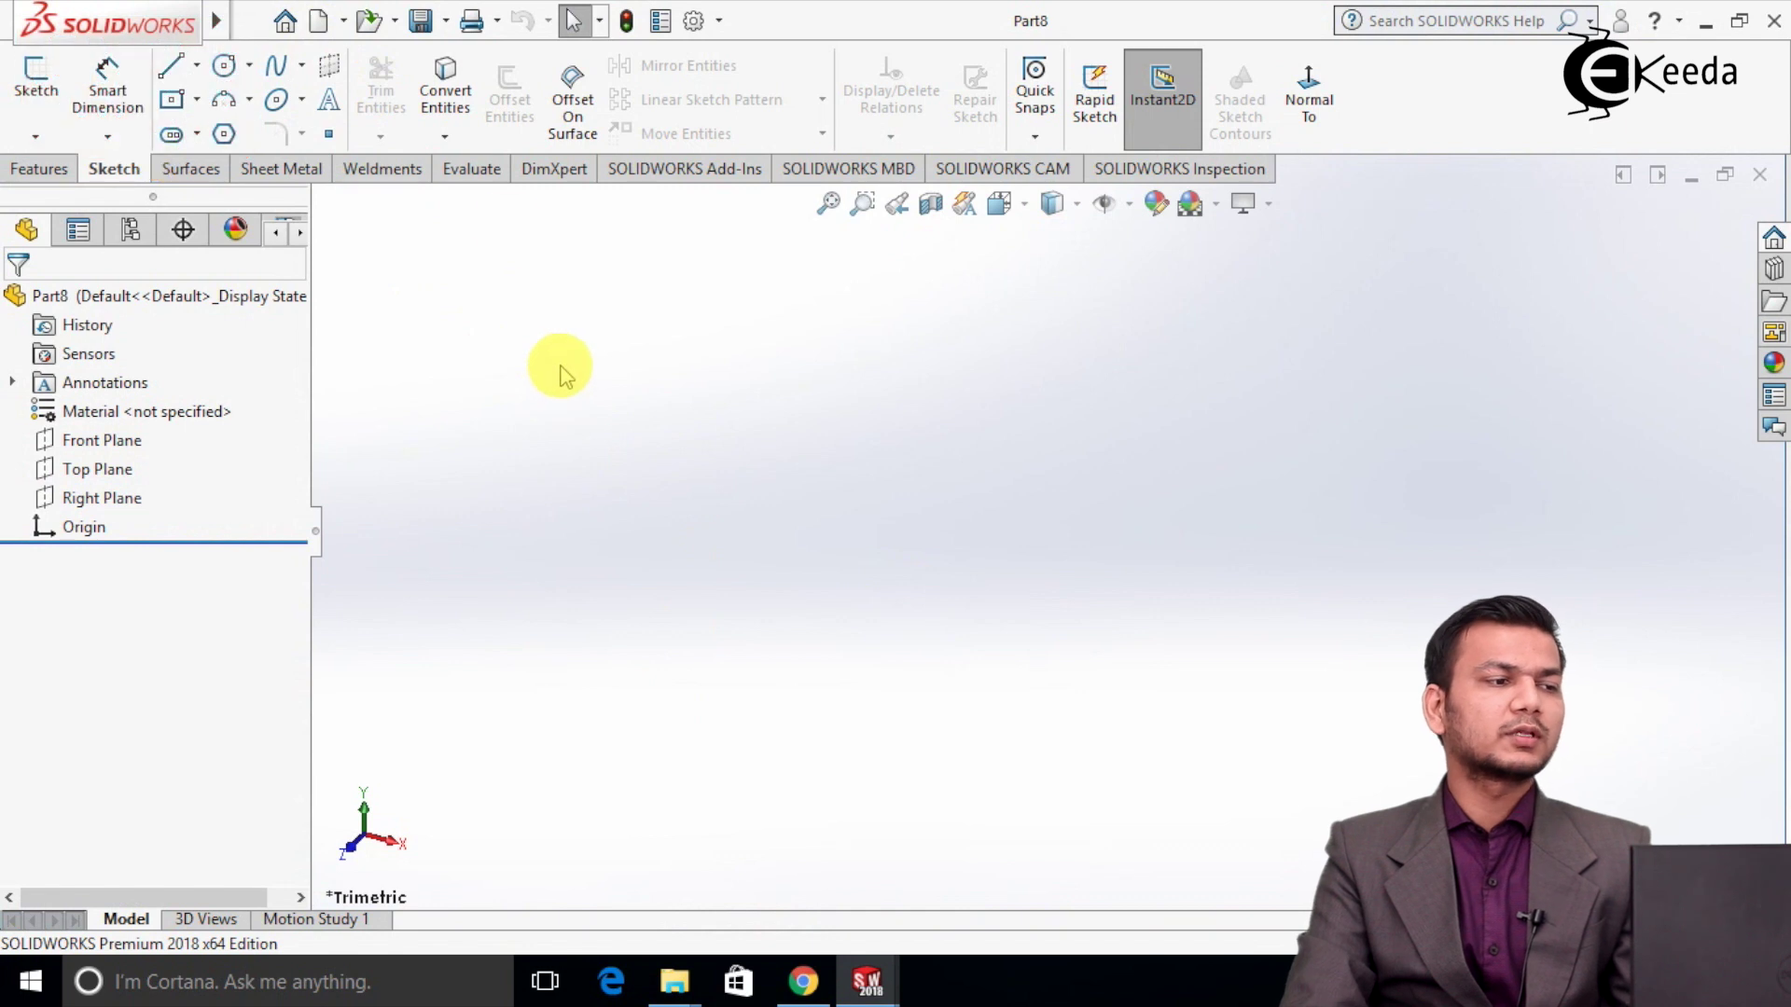
Open the existing plate part from the Desktop folder.
left_click(370, 21)
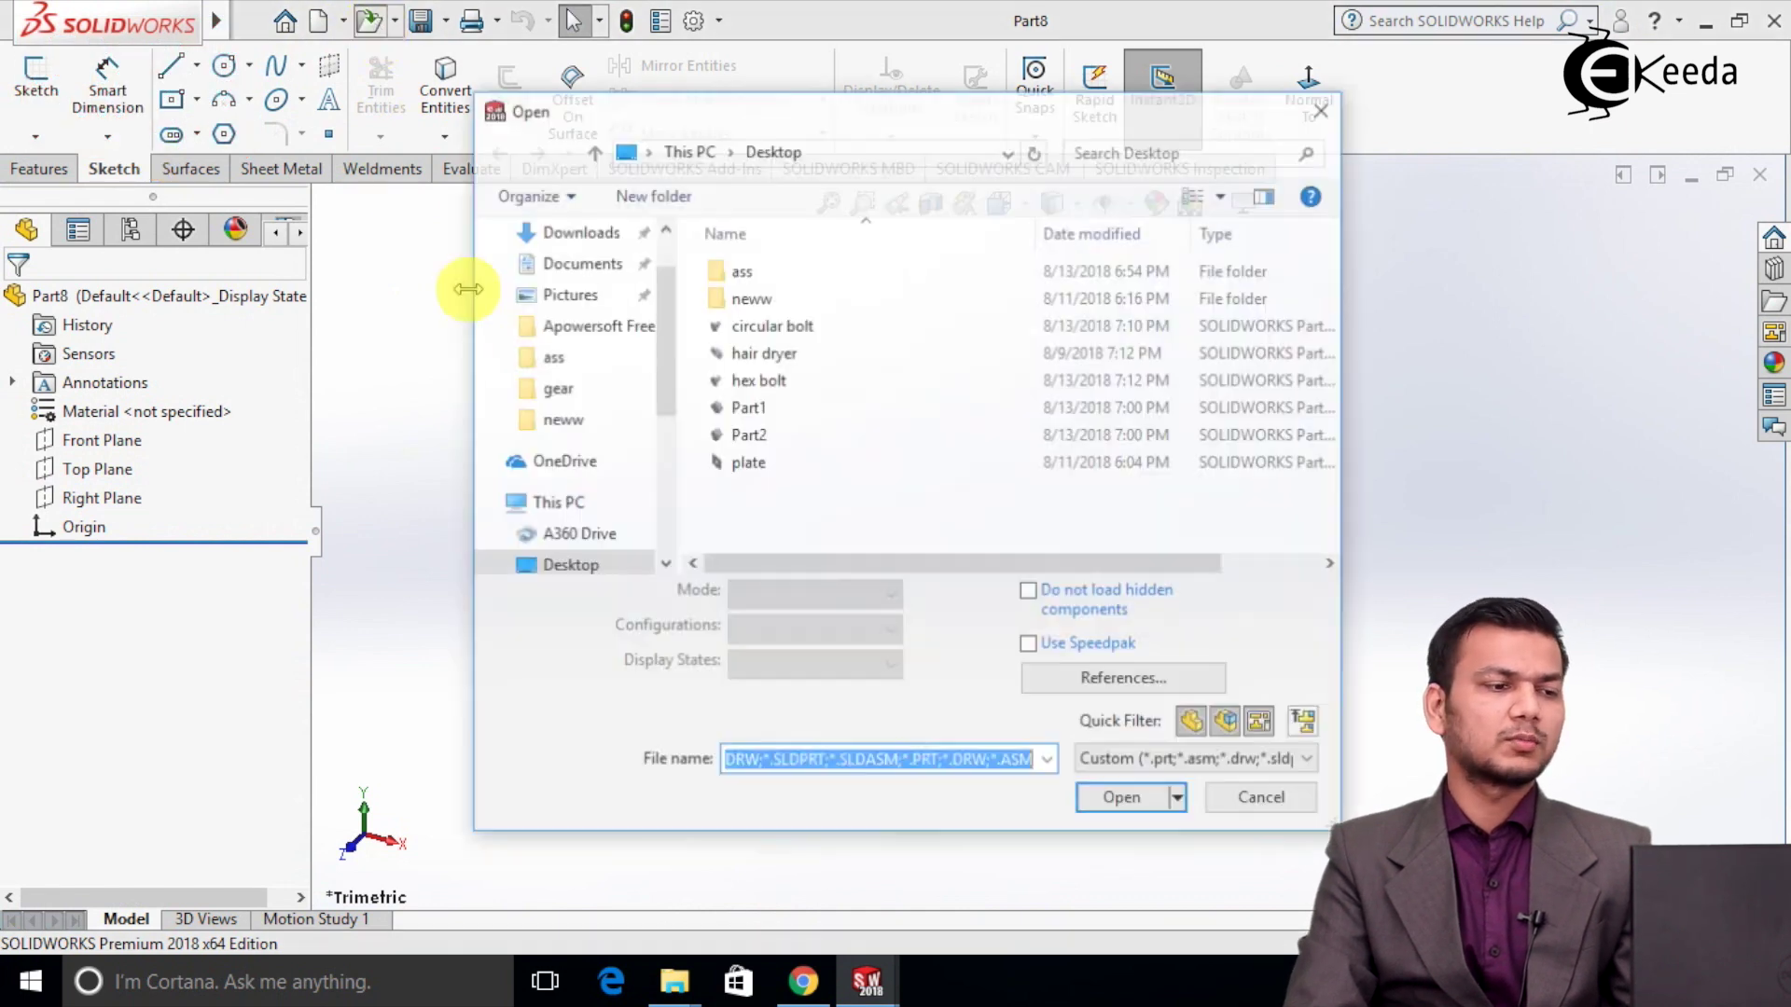
left_click(786, 464)
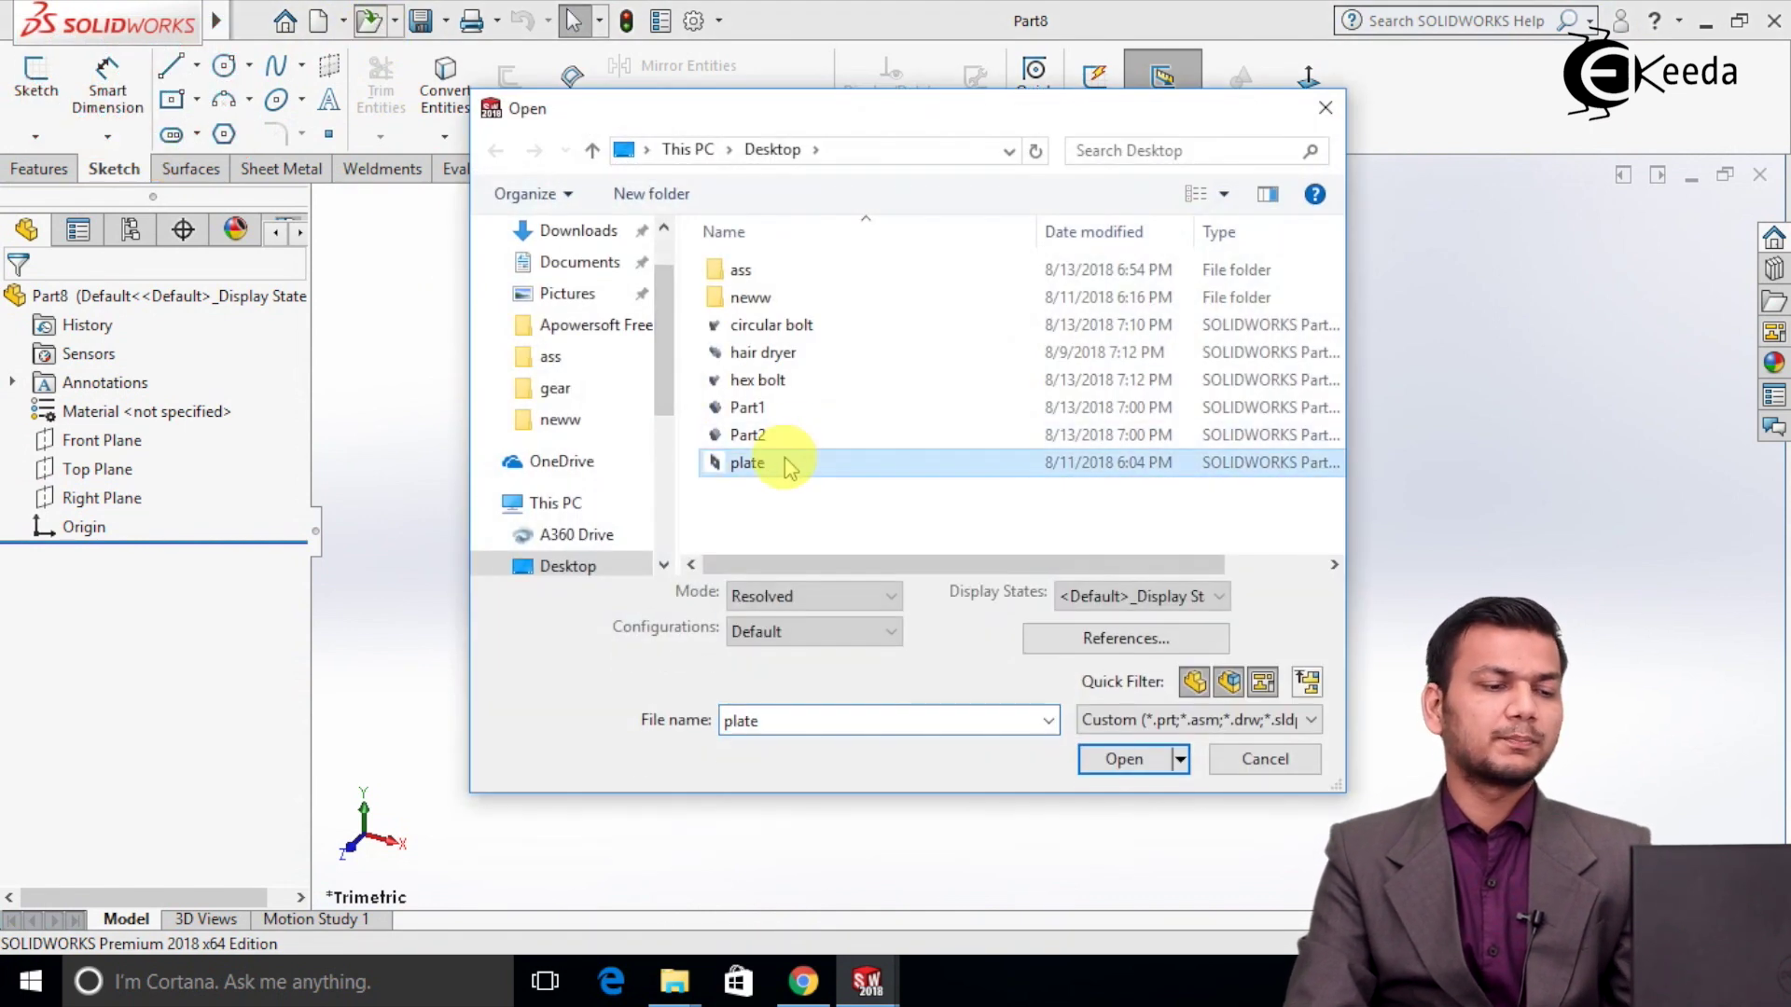
left_click(1122, 760)
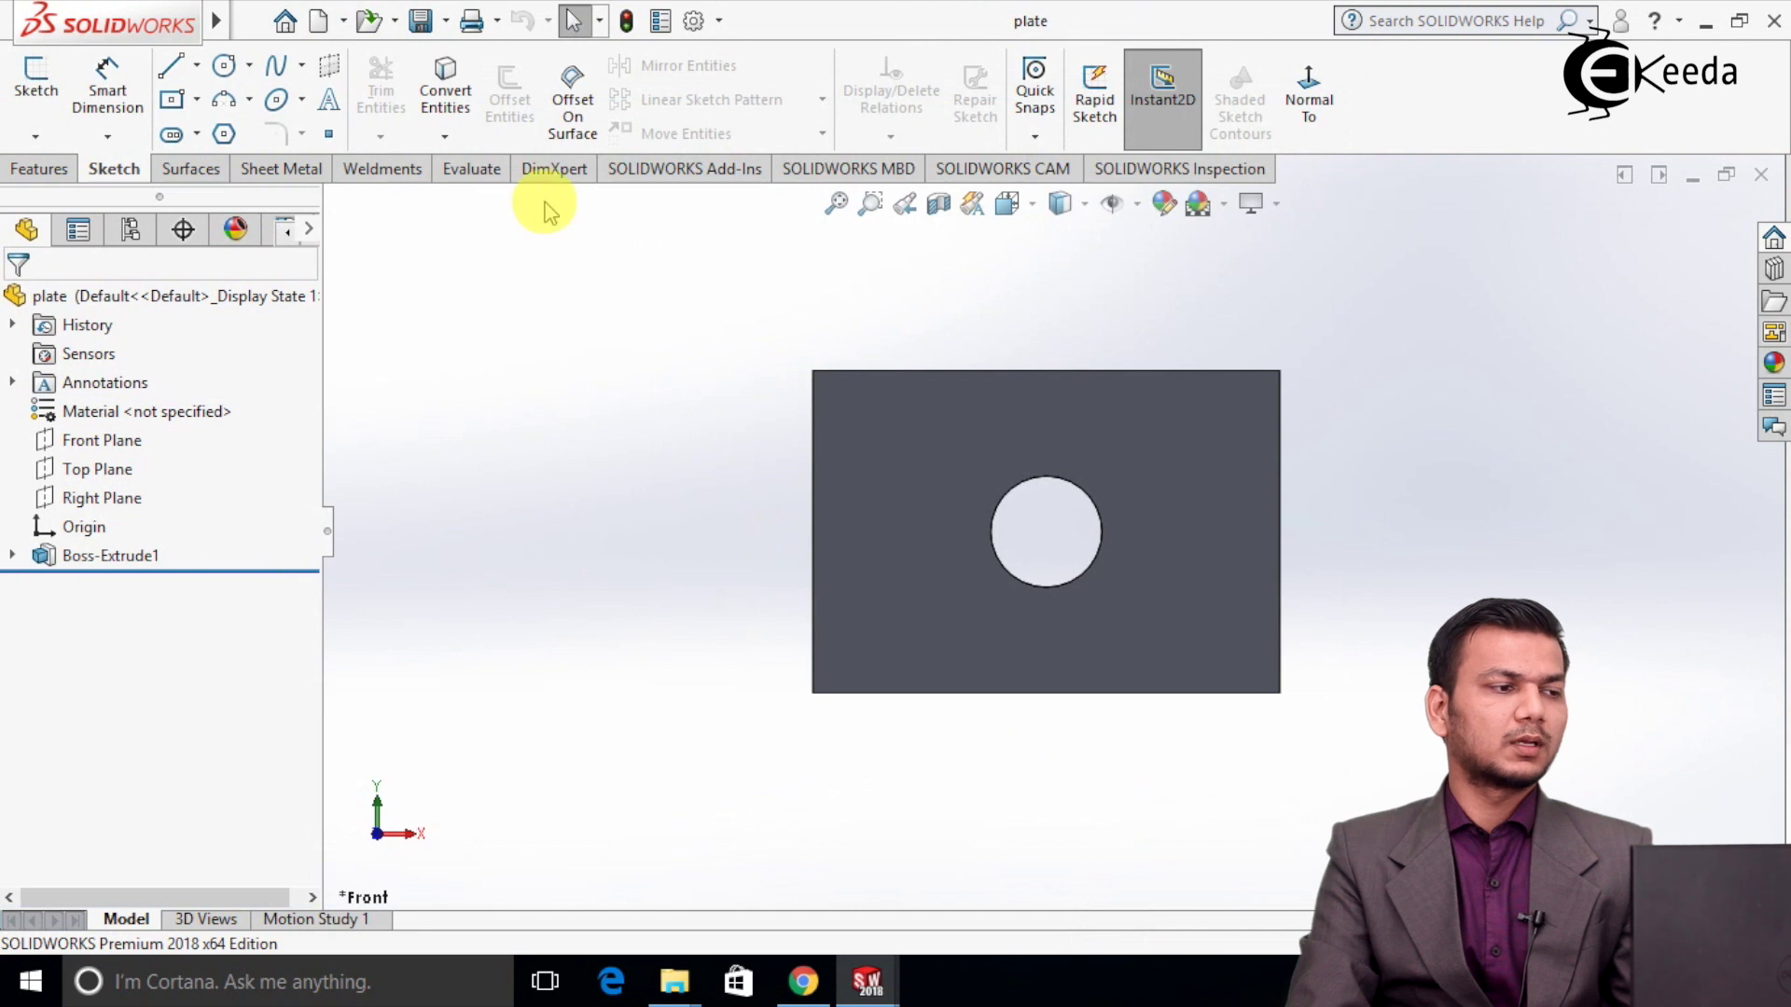
Make a drawing from the plate part on a standard A0 (ANSI) Landscape sheet.
left_click(344, 21)
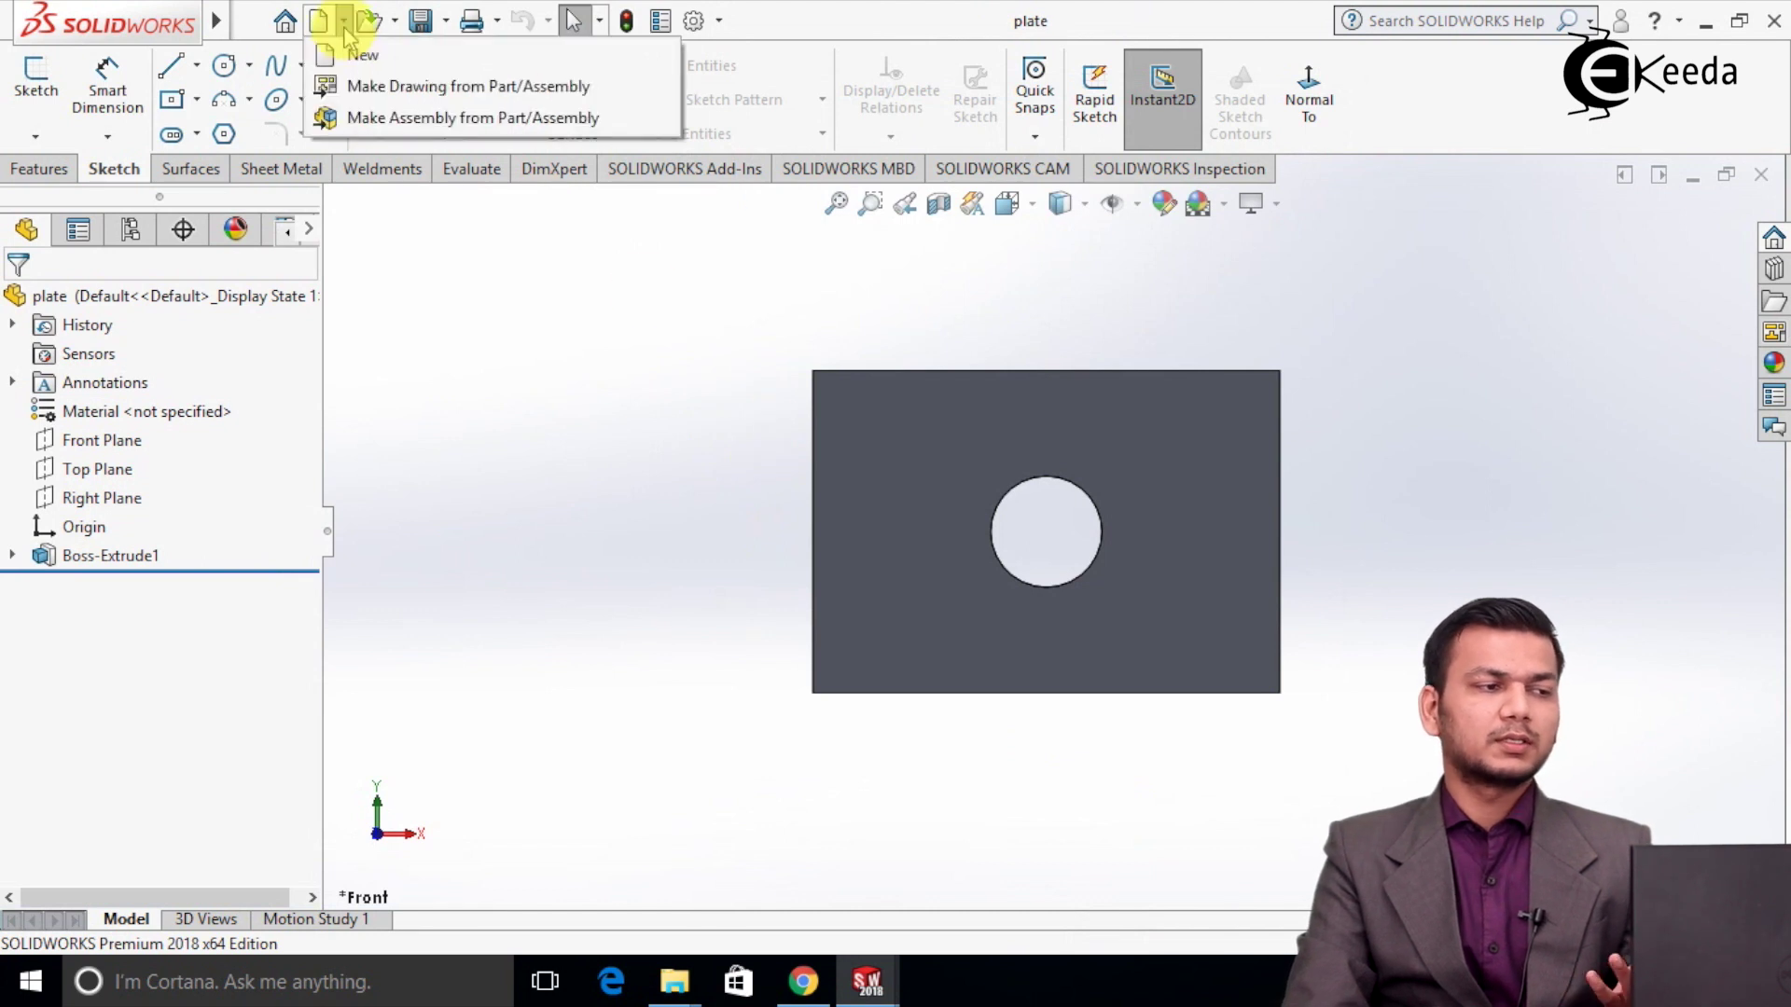
left_click(383, 87)
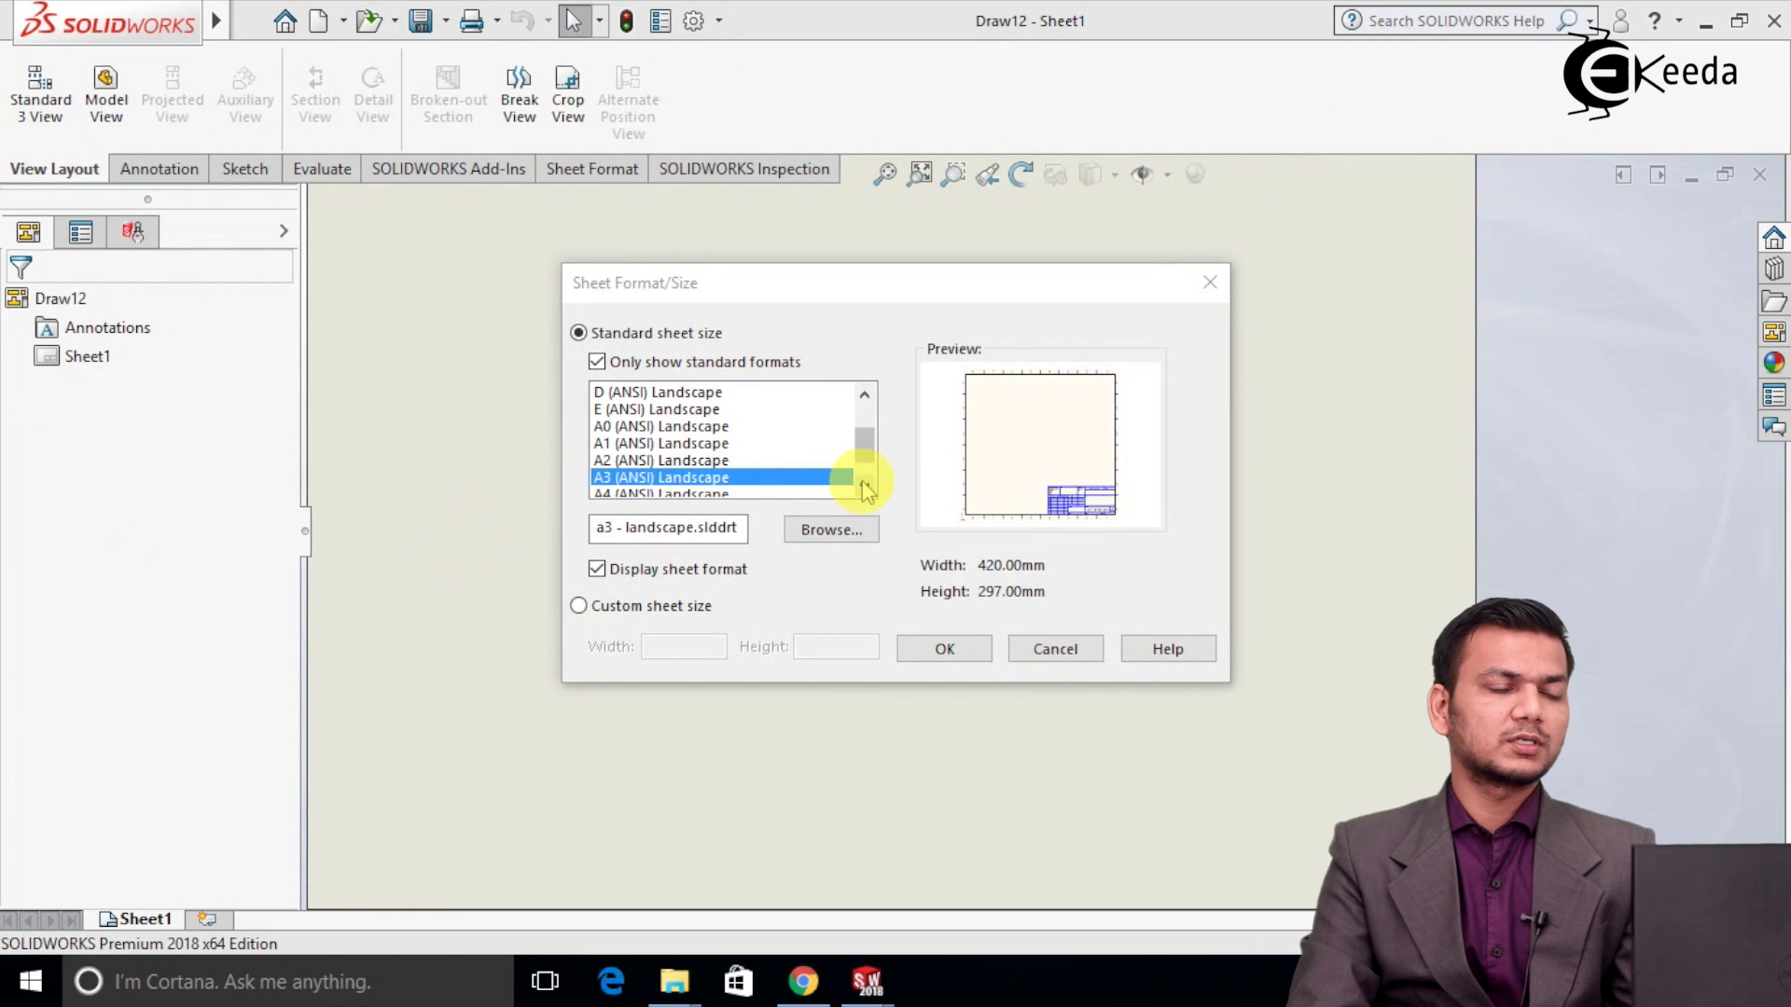
left_click(696, 427)
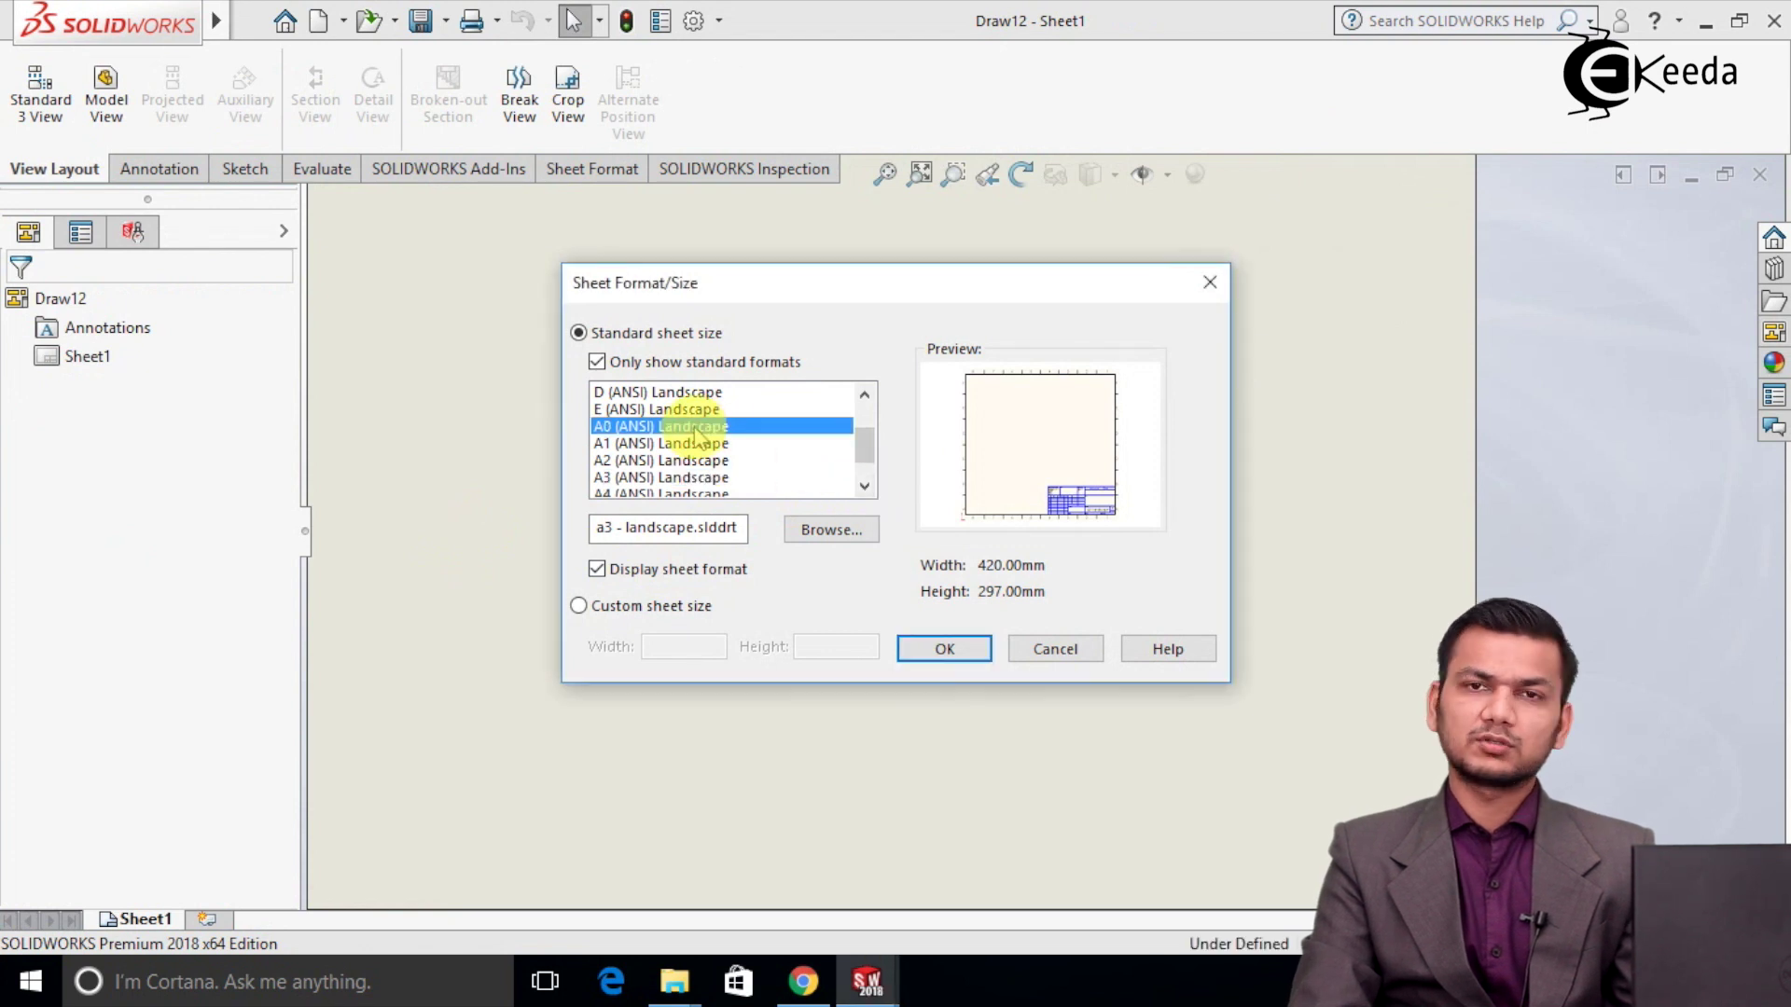
left_click(936, 650)
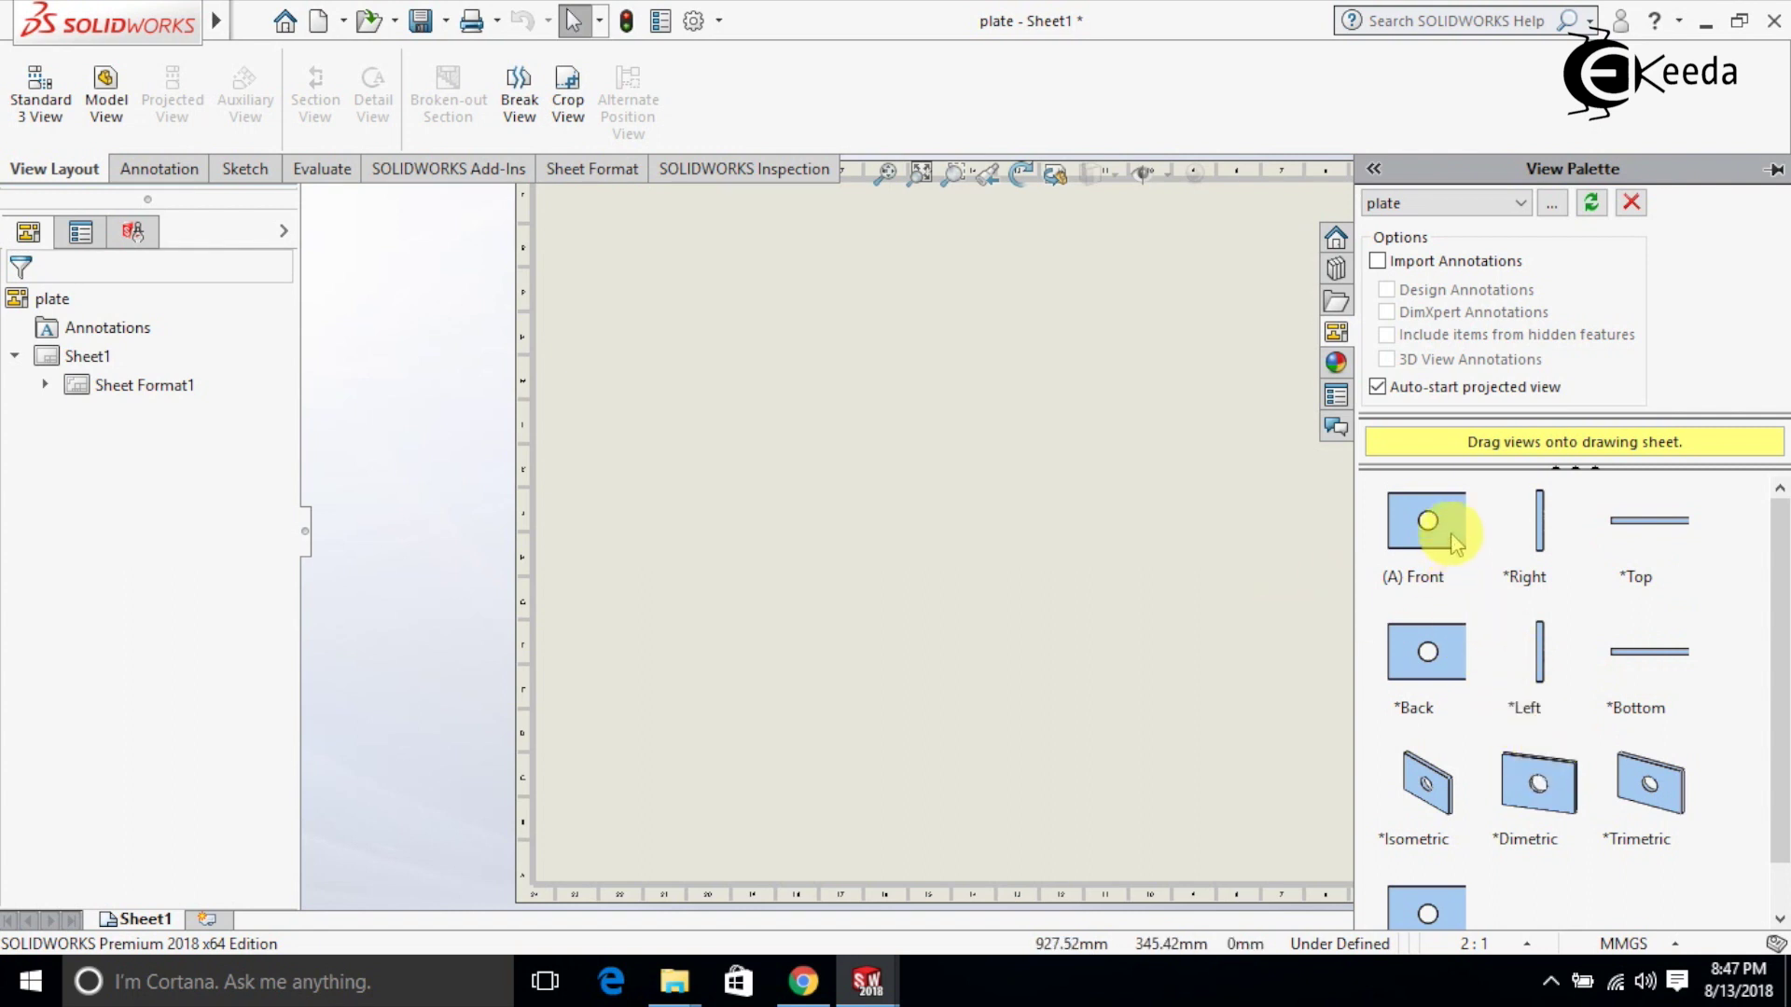
Place the plate's front view at the sheet's upper left, with projected views beside and below it and an isometric view at lower right.
left_click_drag(1455, 543, 791, 331)
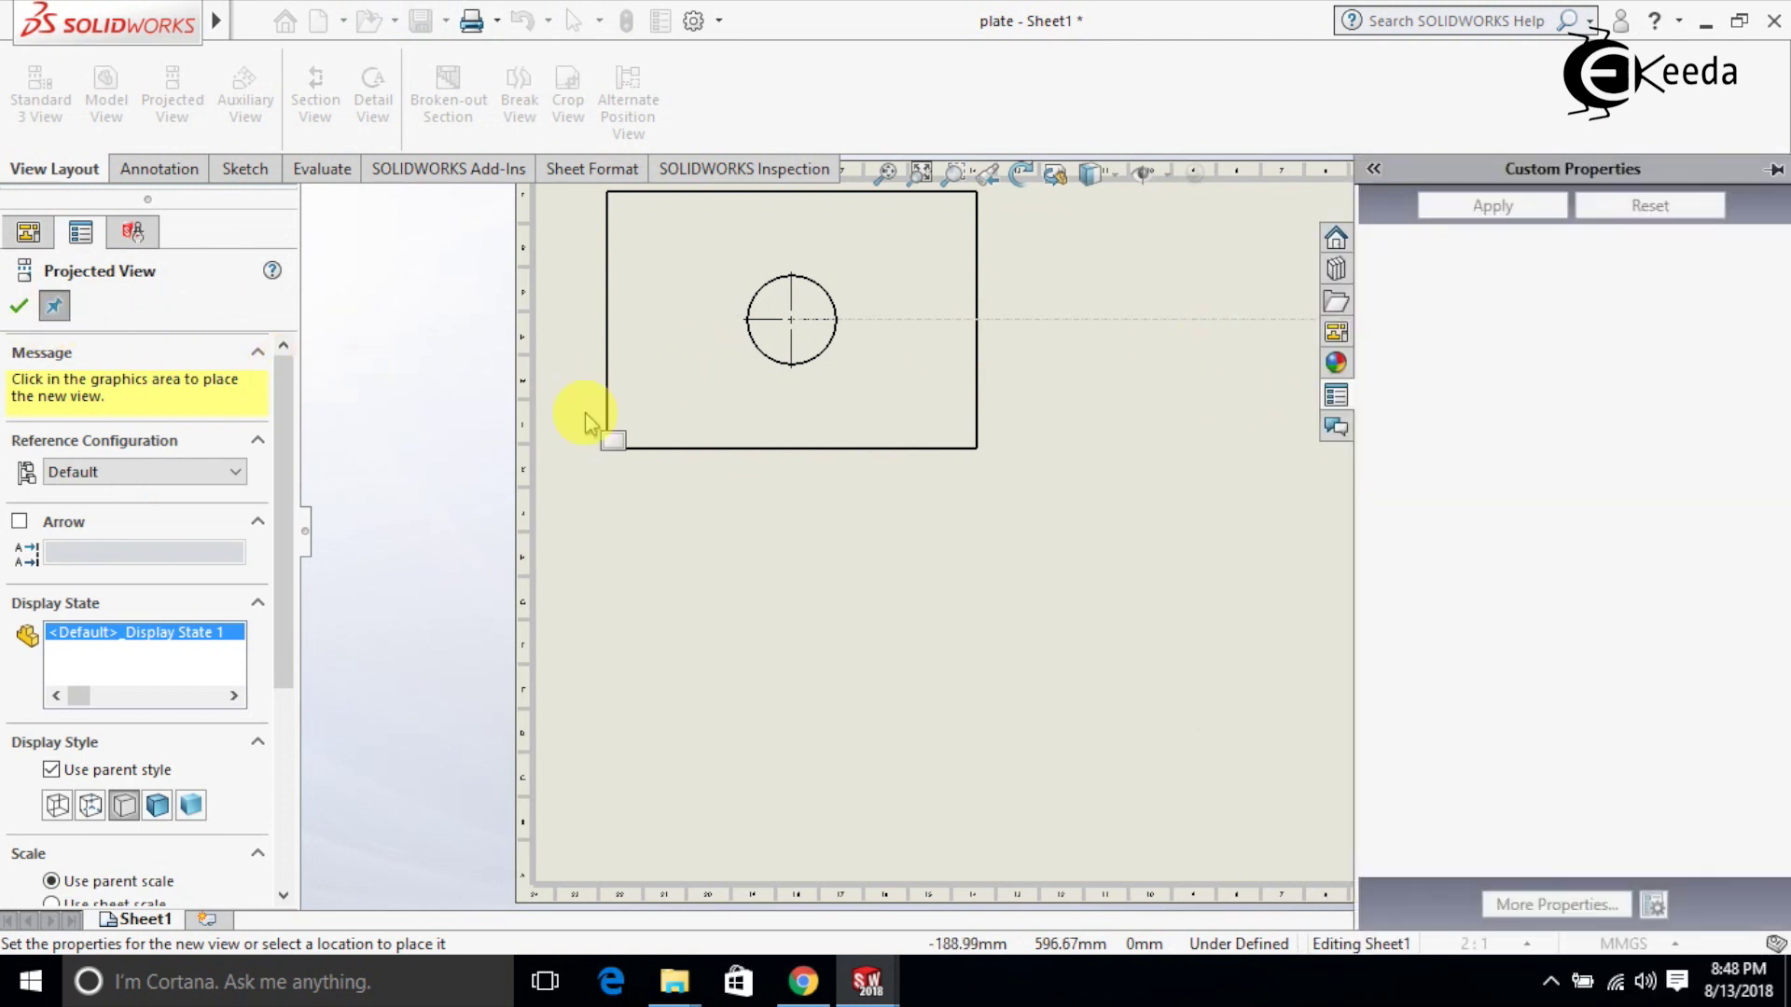
left_click(1336, 332)
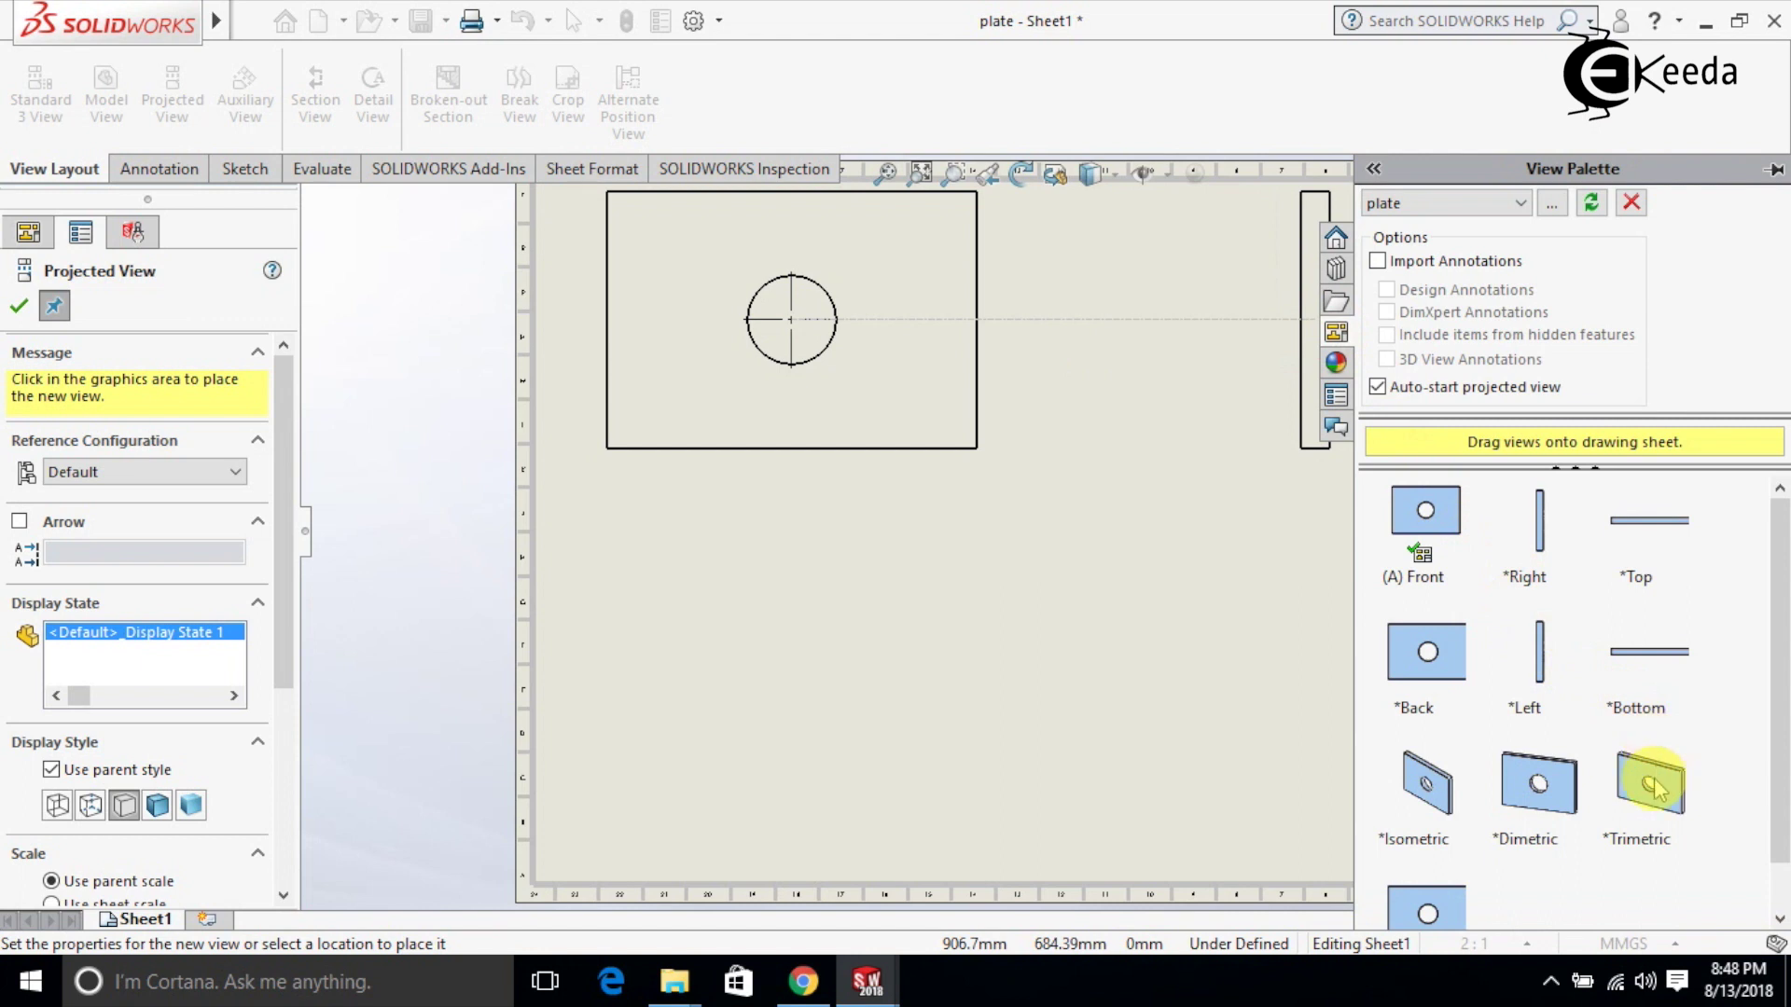
mouse_move(1433, 810)
left_mouse_down()
mouse_move(1419, 733)
mouse_move(1231, 352)
mouse_move(1180, 454)
mouse_move(1184, 547)
mouse_move(1251, 591)
mouse_move(1270, 438)
mouse_move(1261, 610)
mouse_move(1263, 520)
mouse_move(1272, 560)
left_mouse_up()
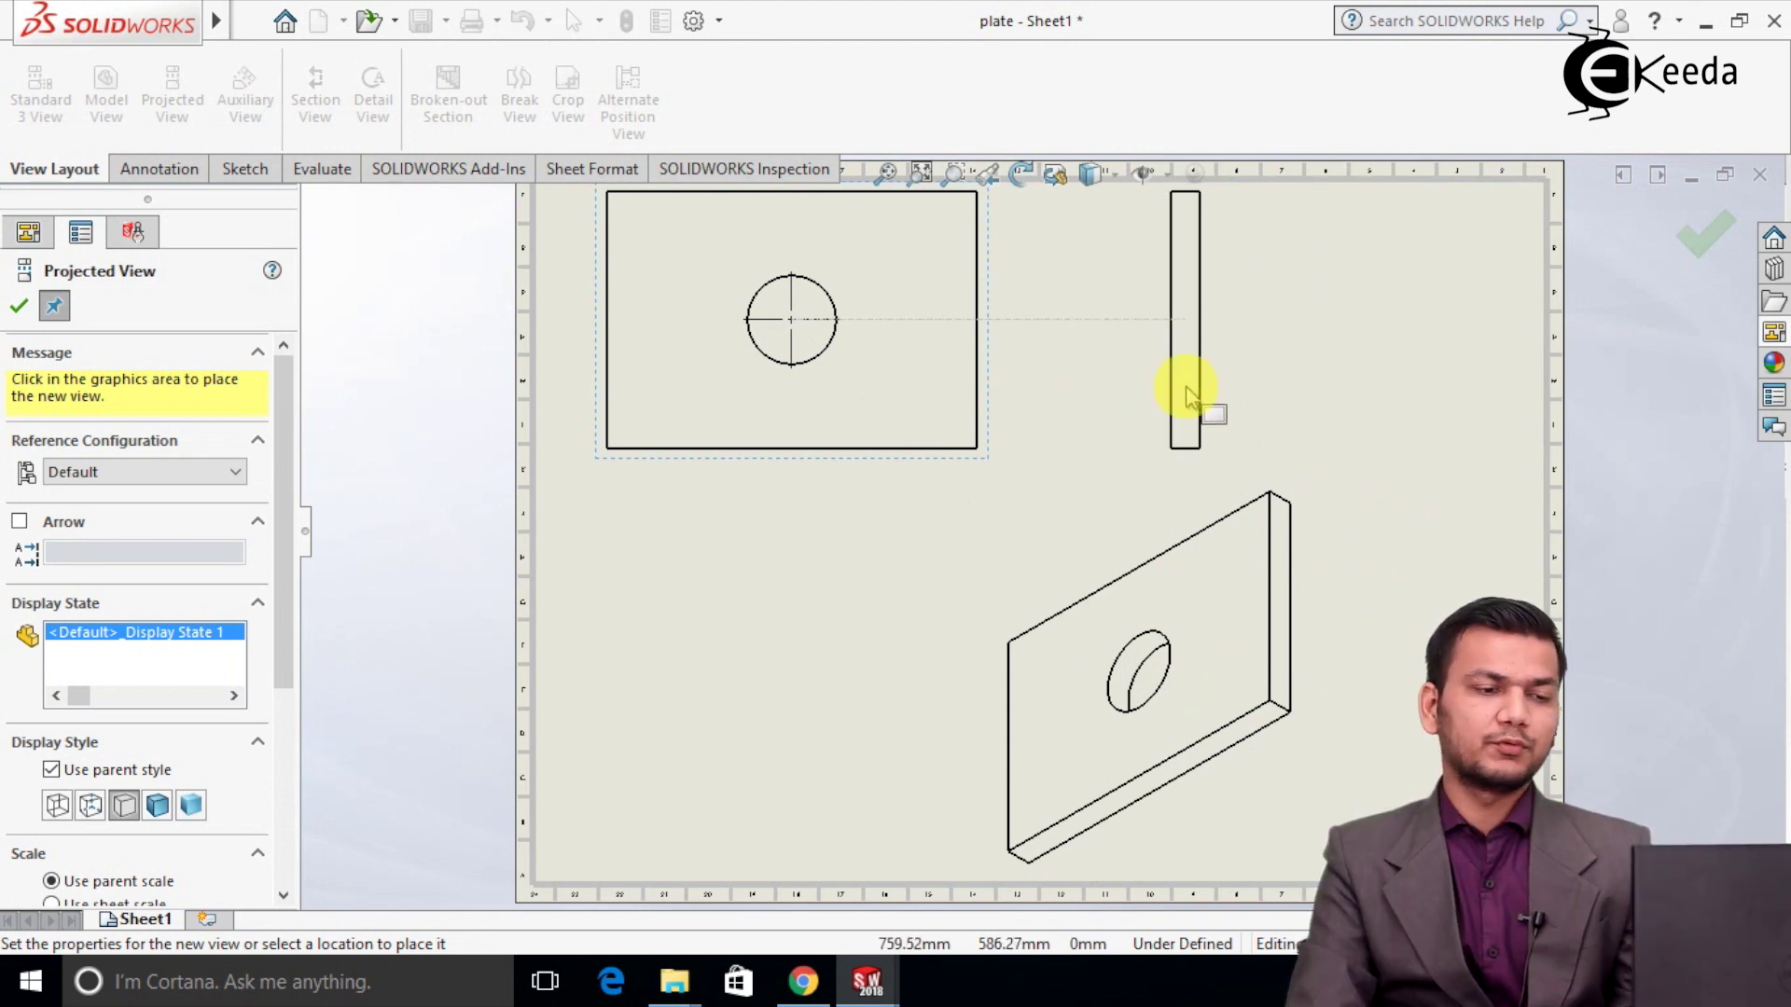
left_click(1190, 393)
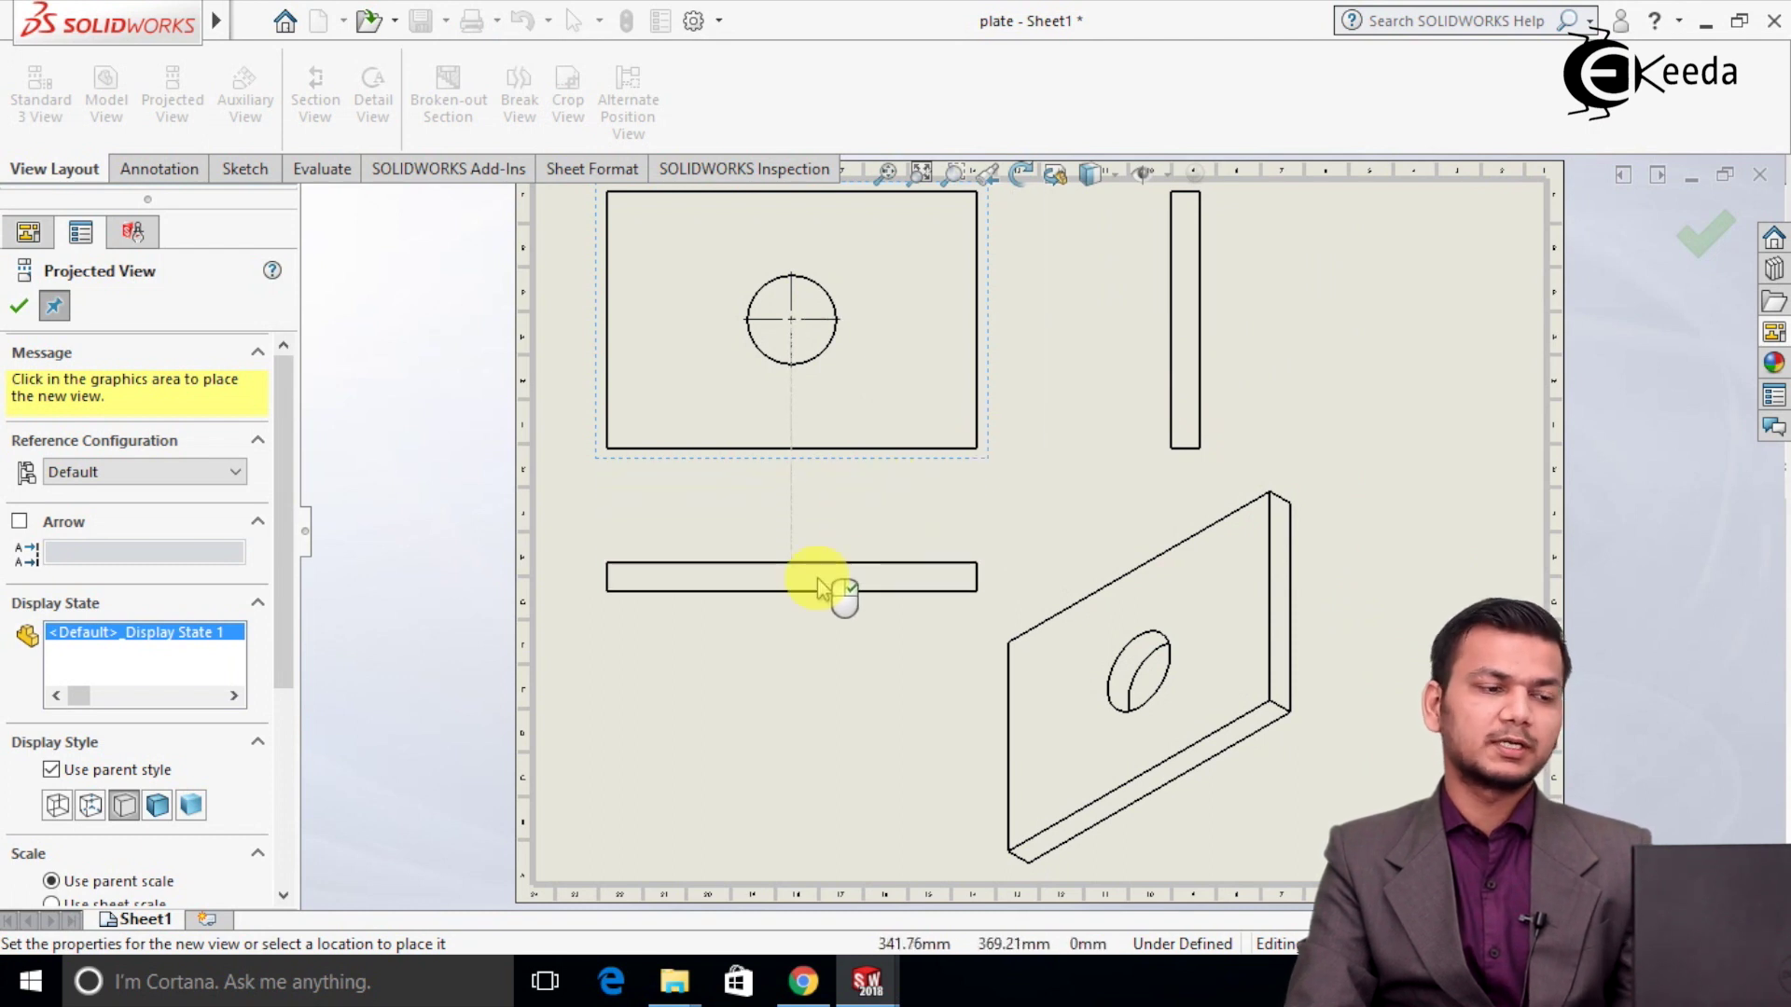
left_click(819, 588)
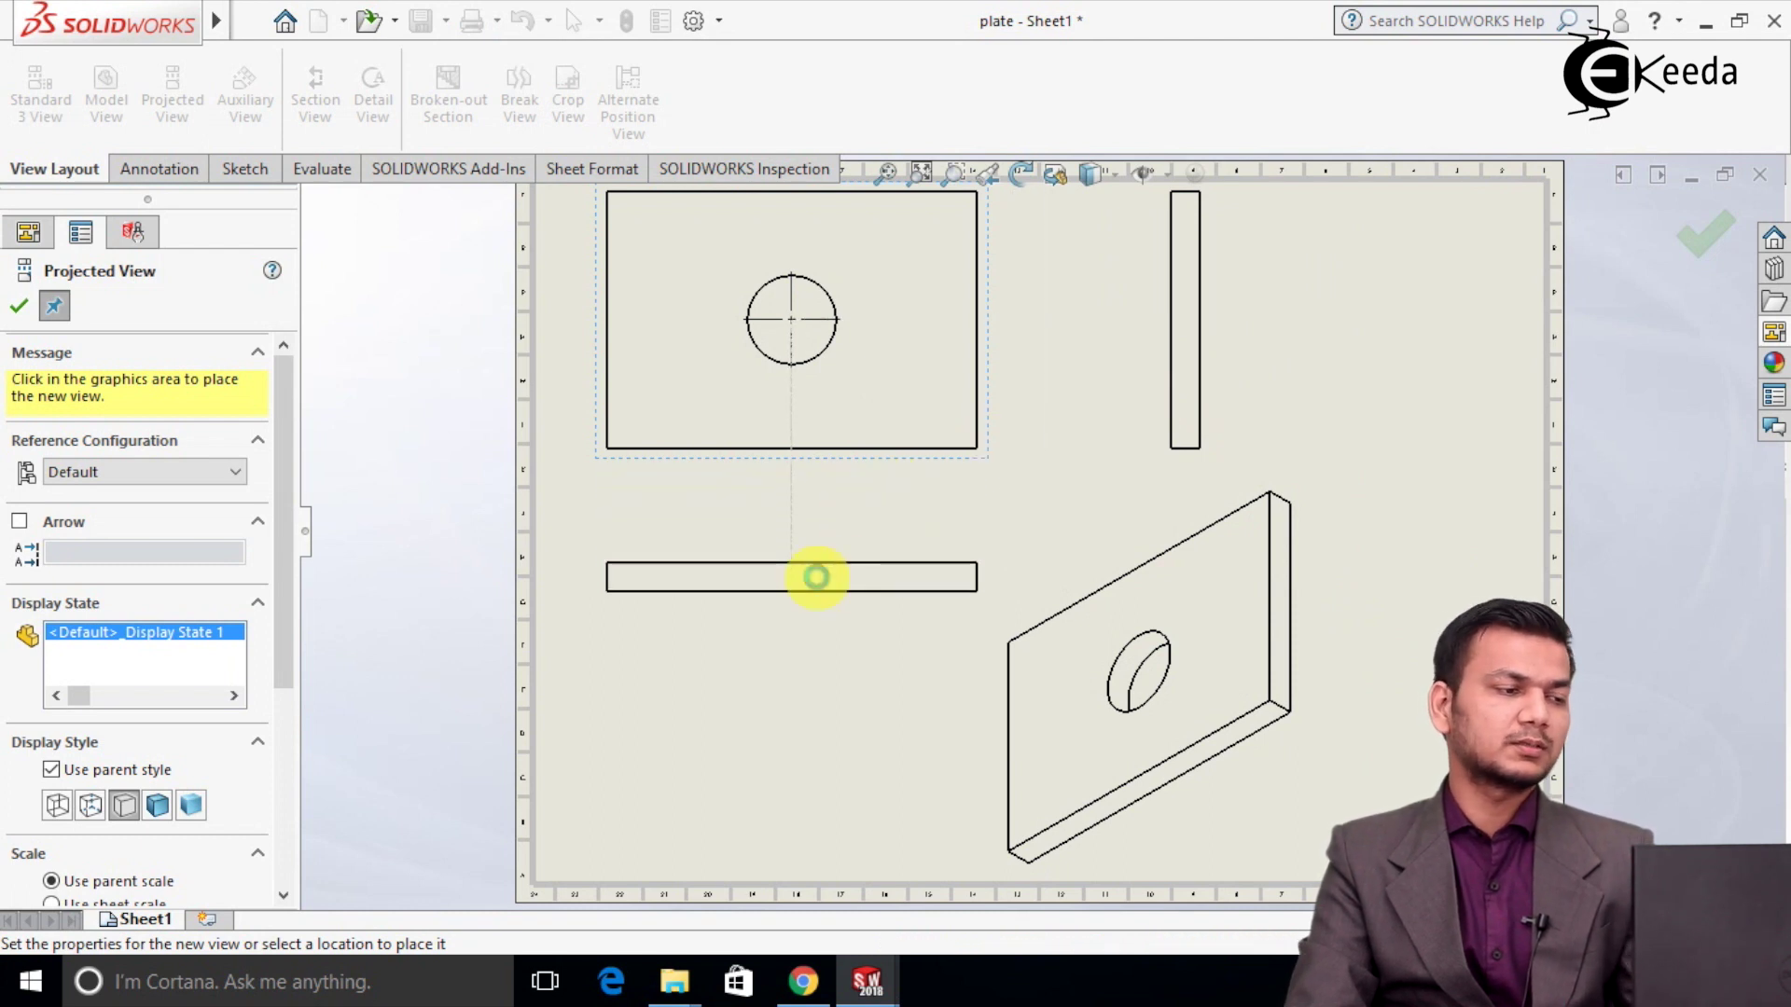
left_click(37, 307)
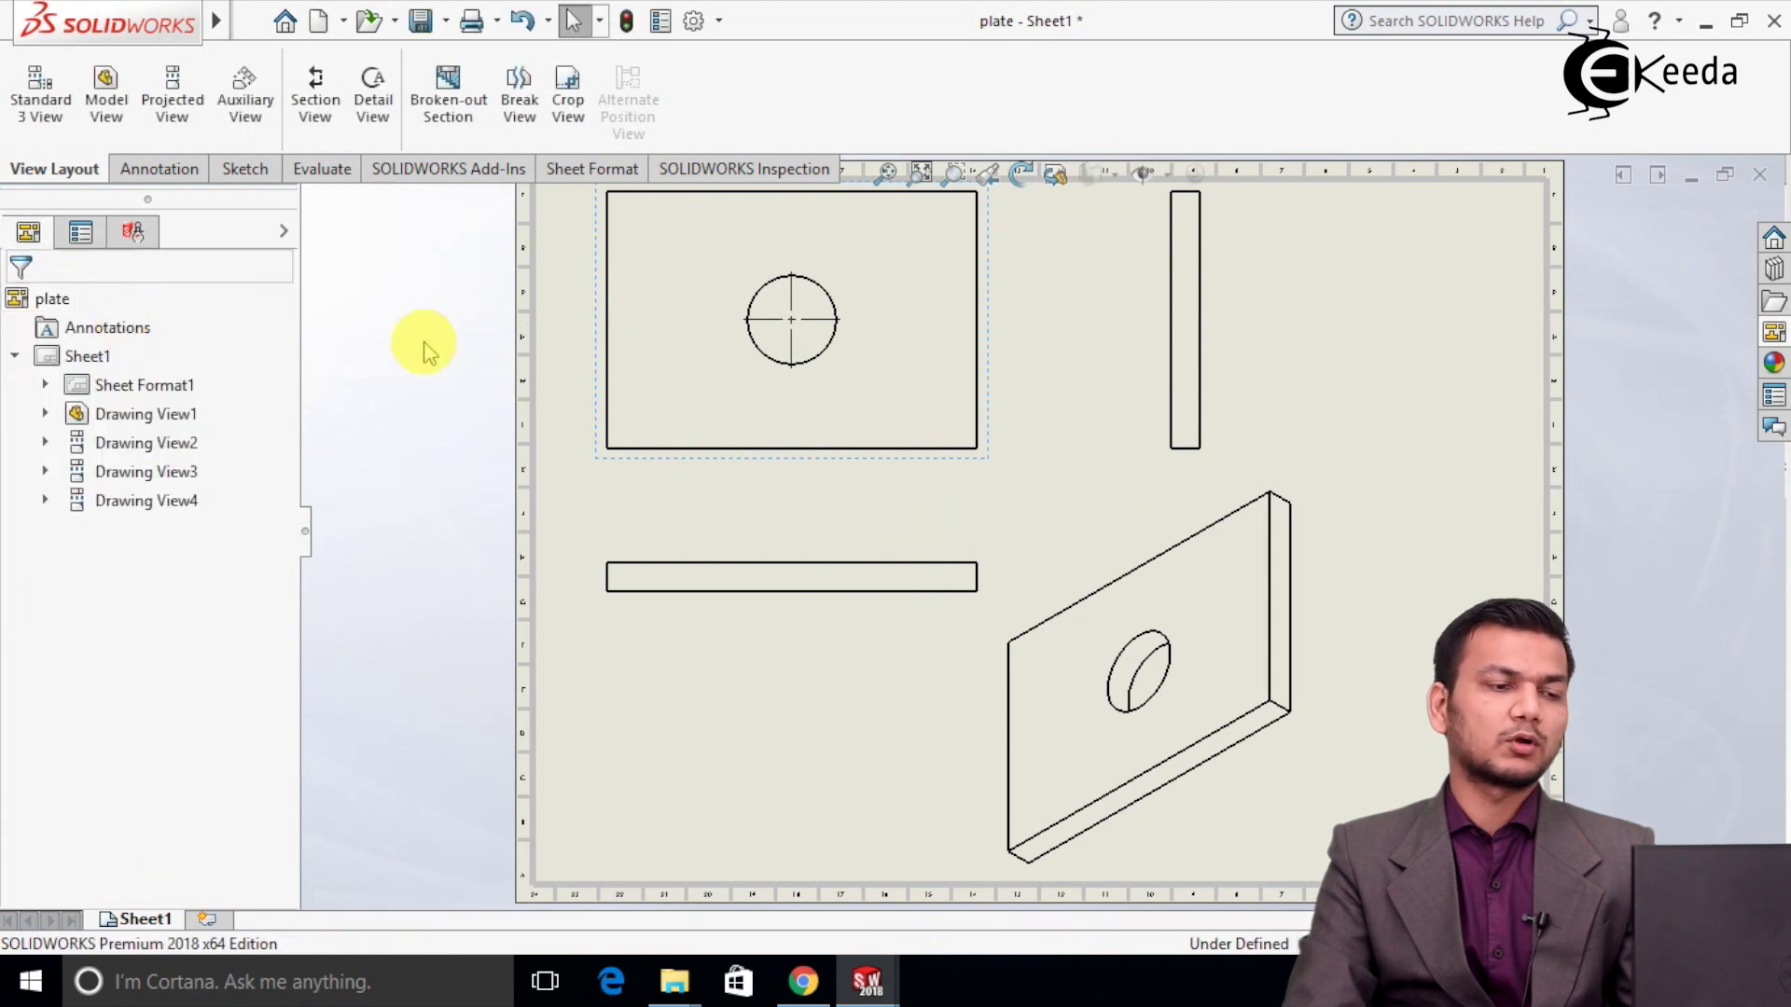
Create an auxiliary view from the front view's right vertical edge, placing it between the front and side views with arrow label A.
key("f")
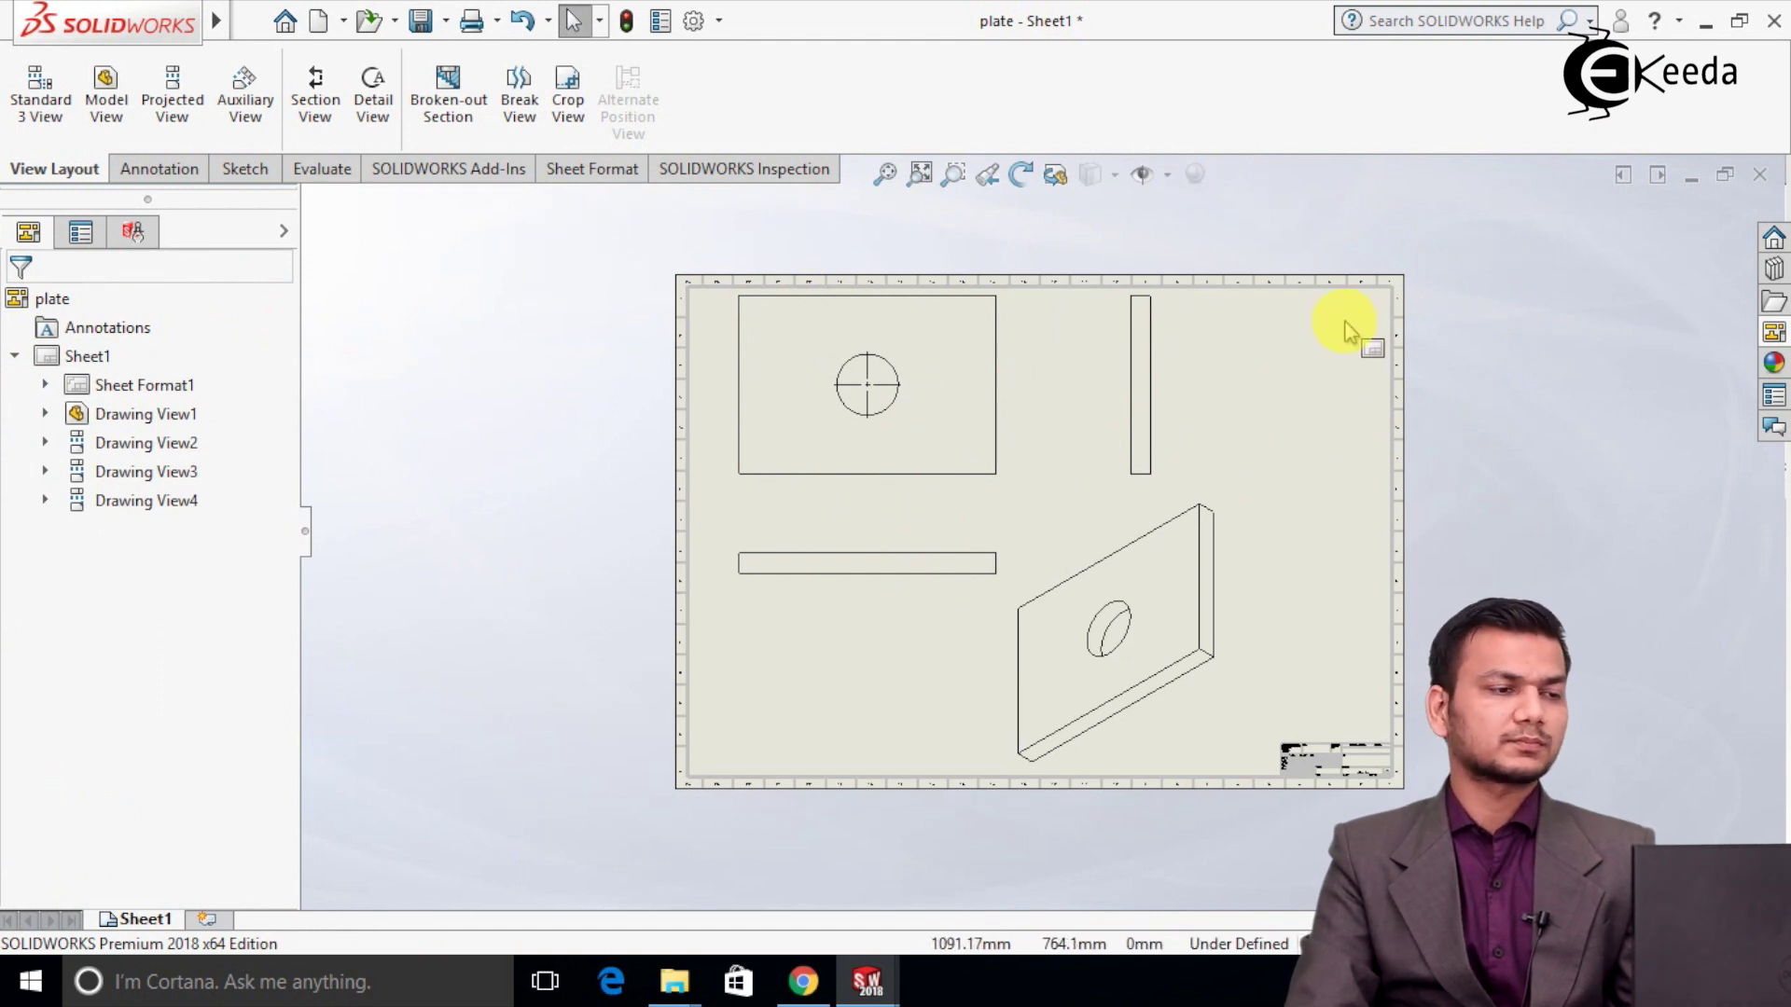
scroll(1351, 327, "down", 1)
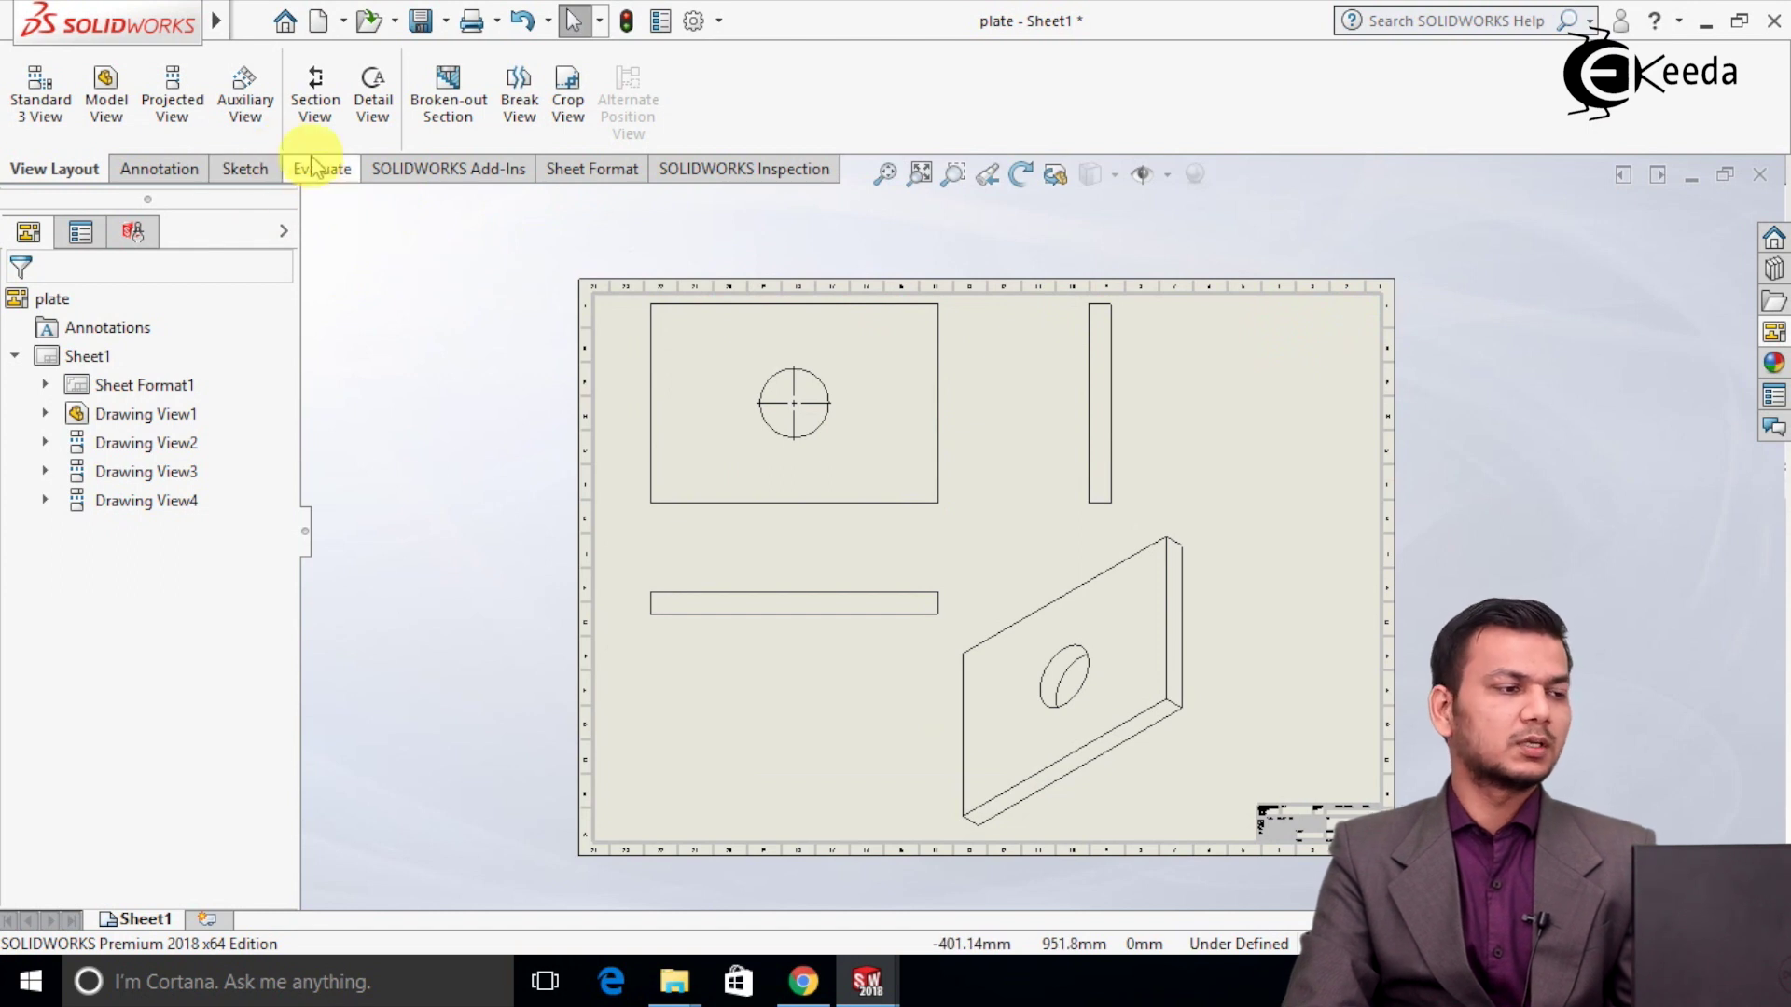
left_click(246, 102)
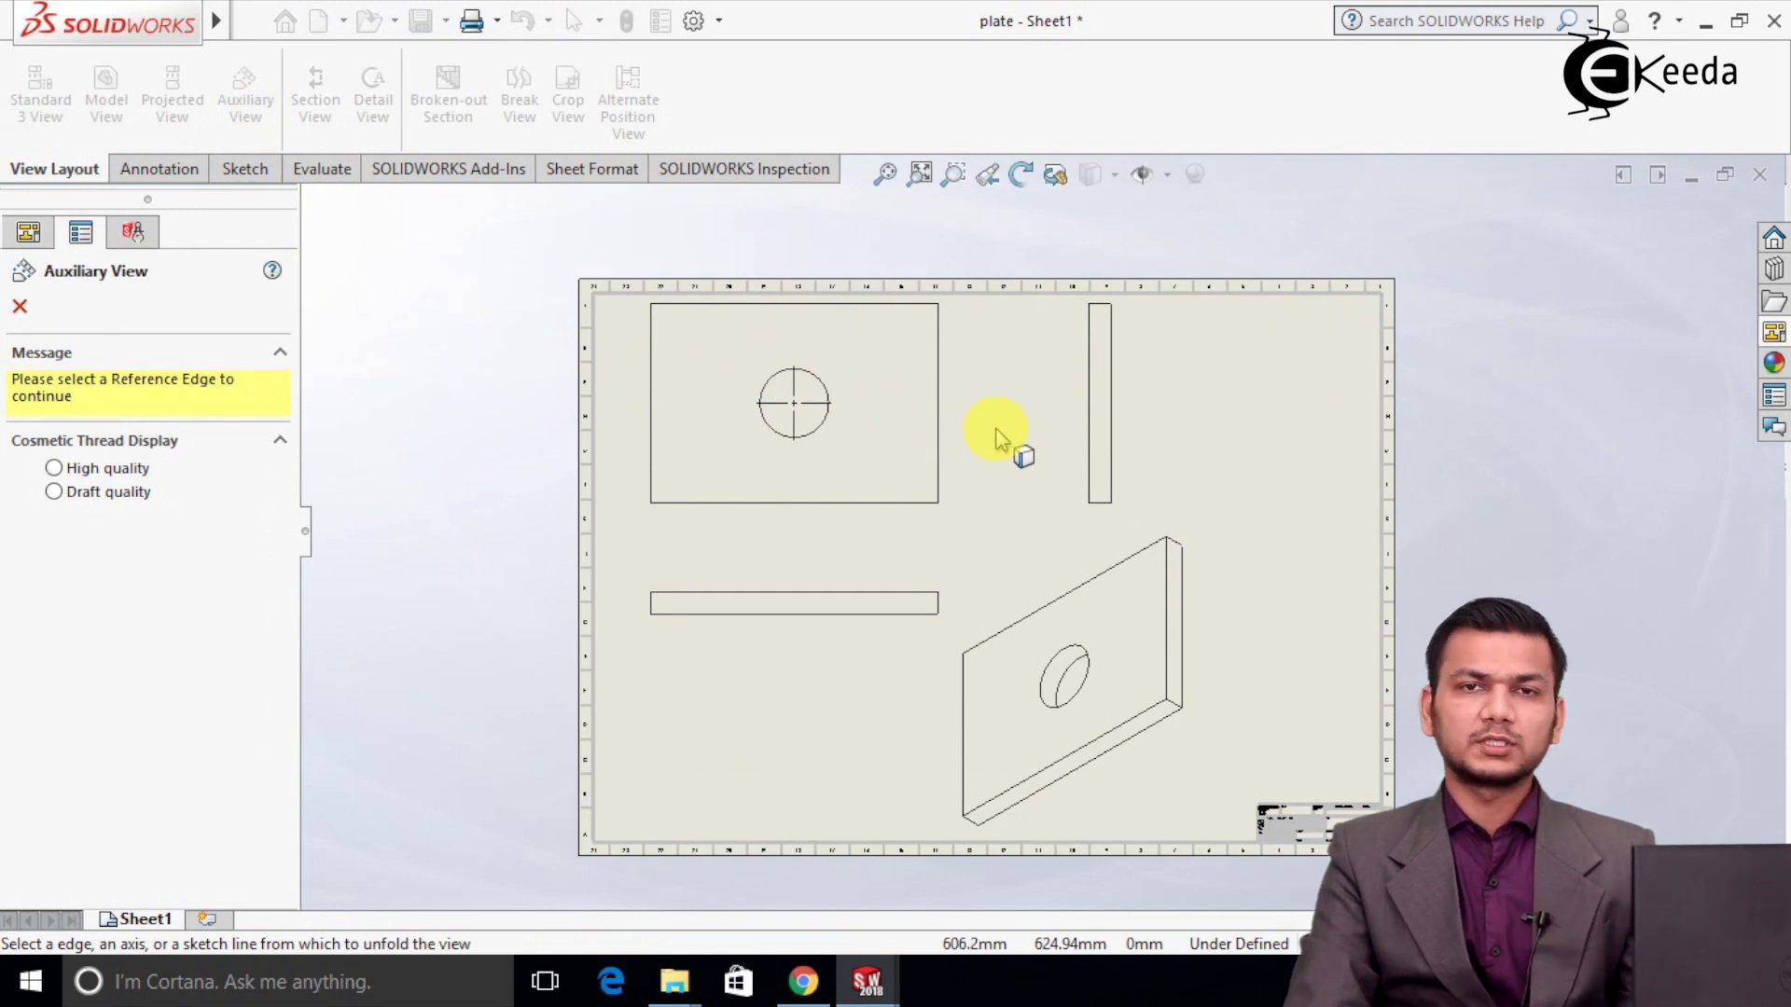
left_click(939, 430)
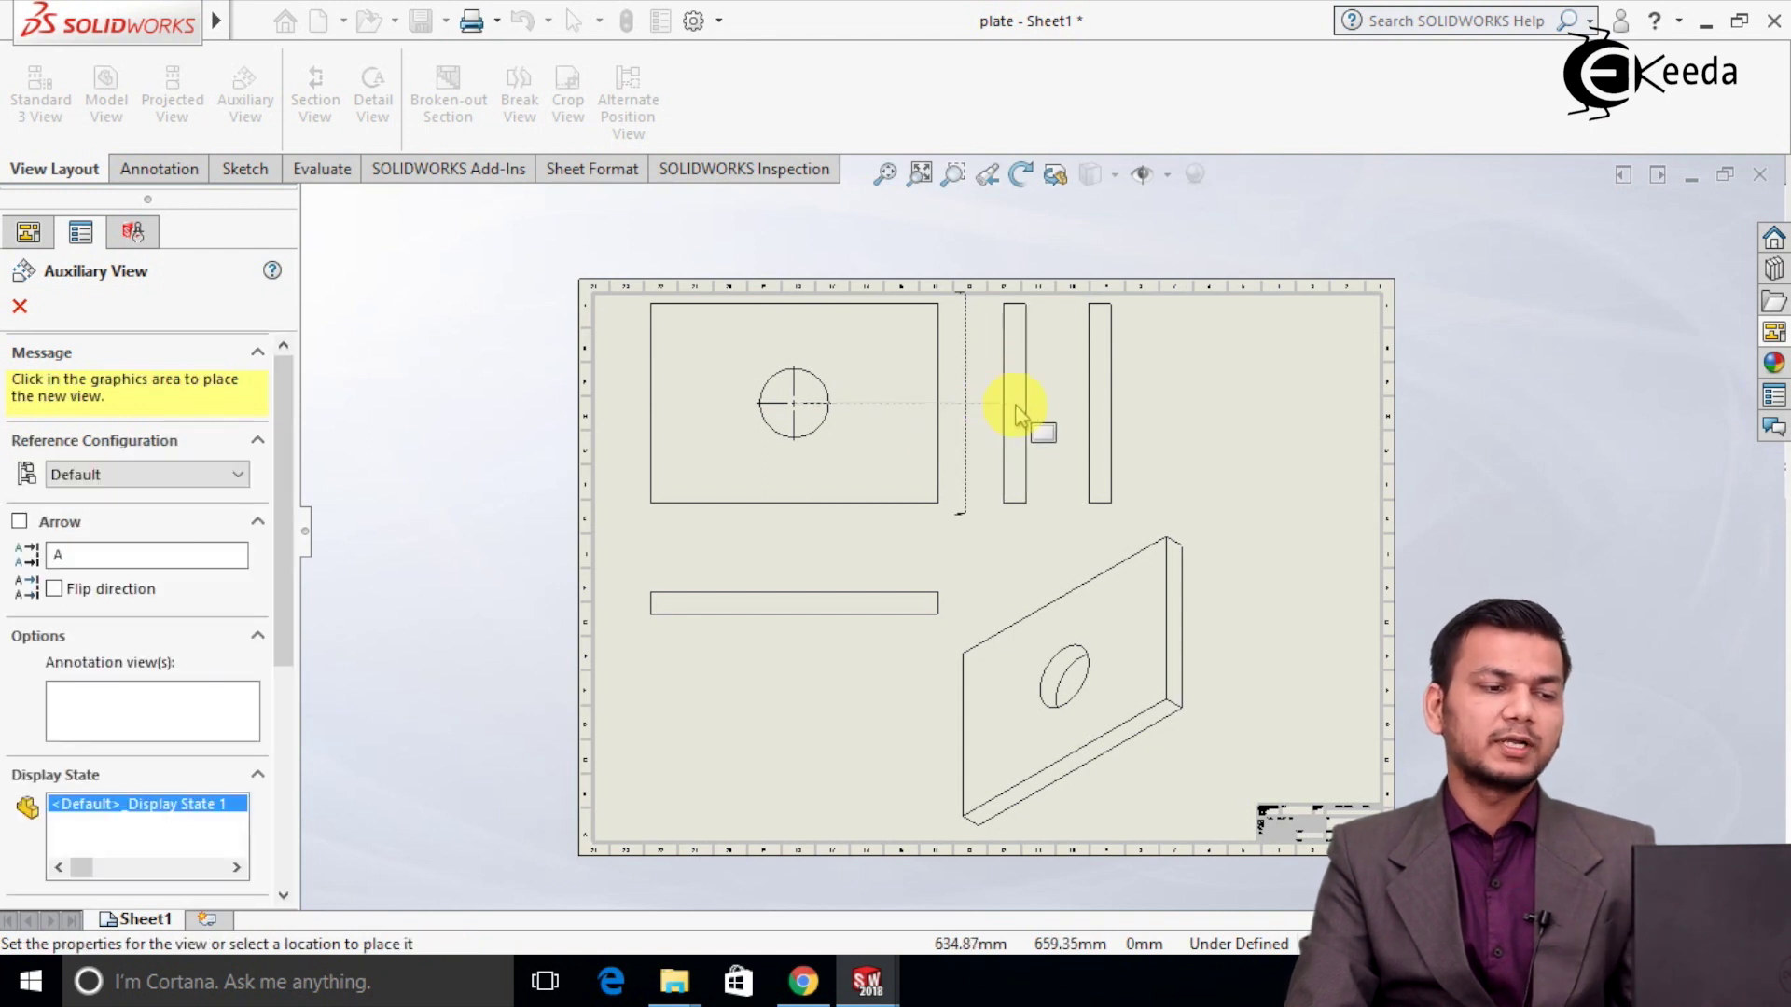
left_click(1037, 495)
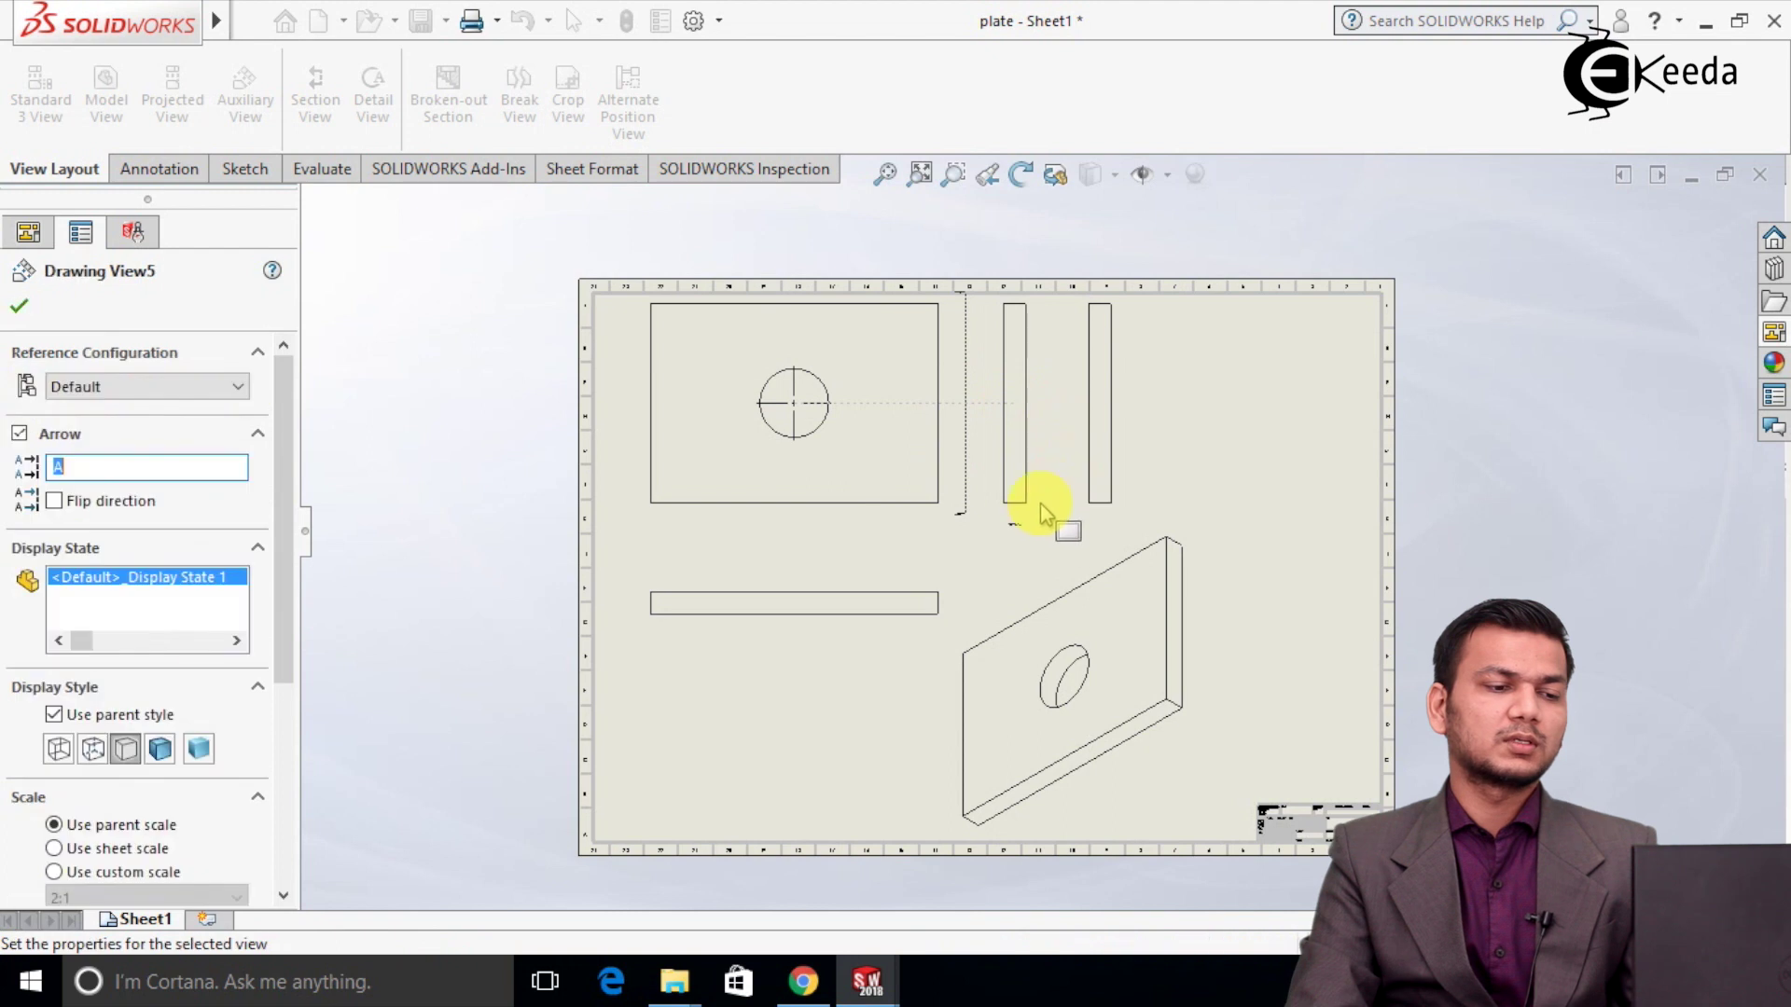
left_click(21, 308)
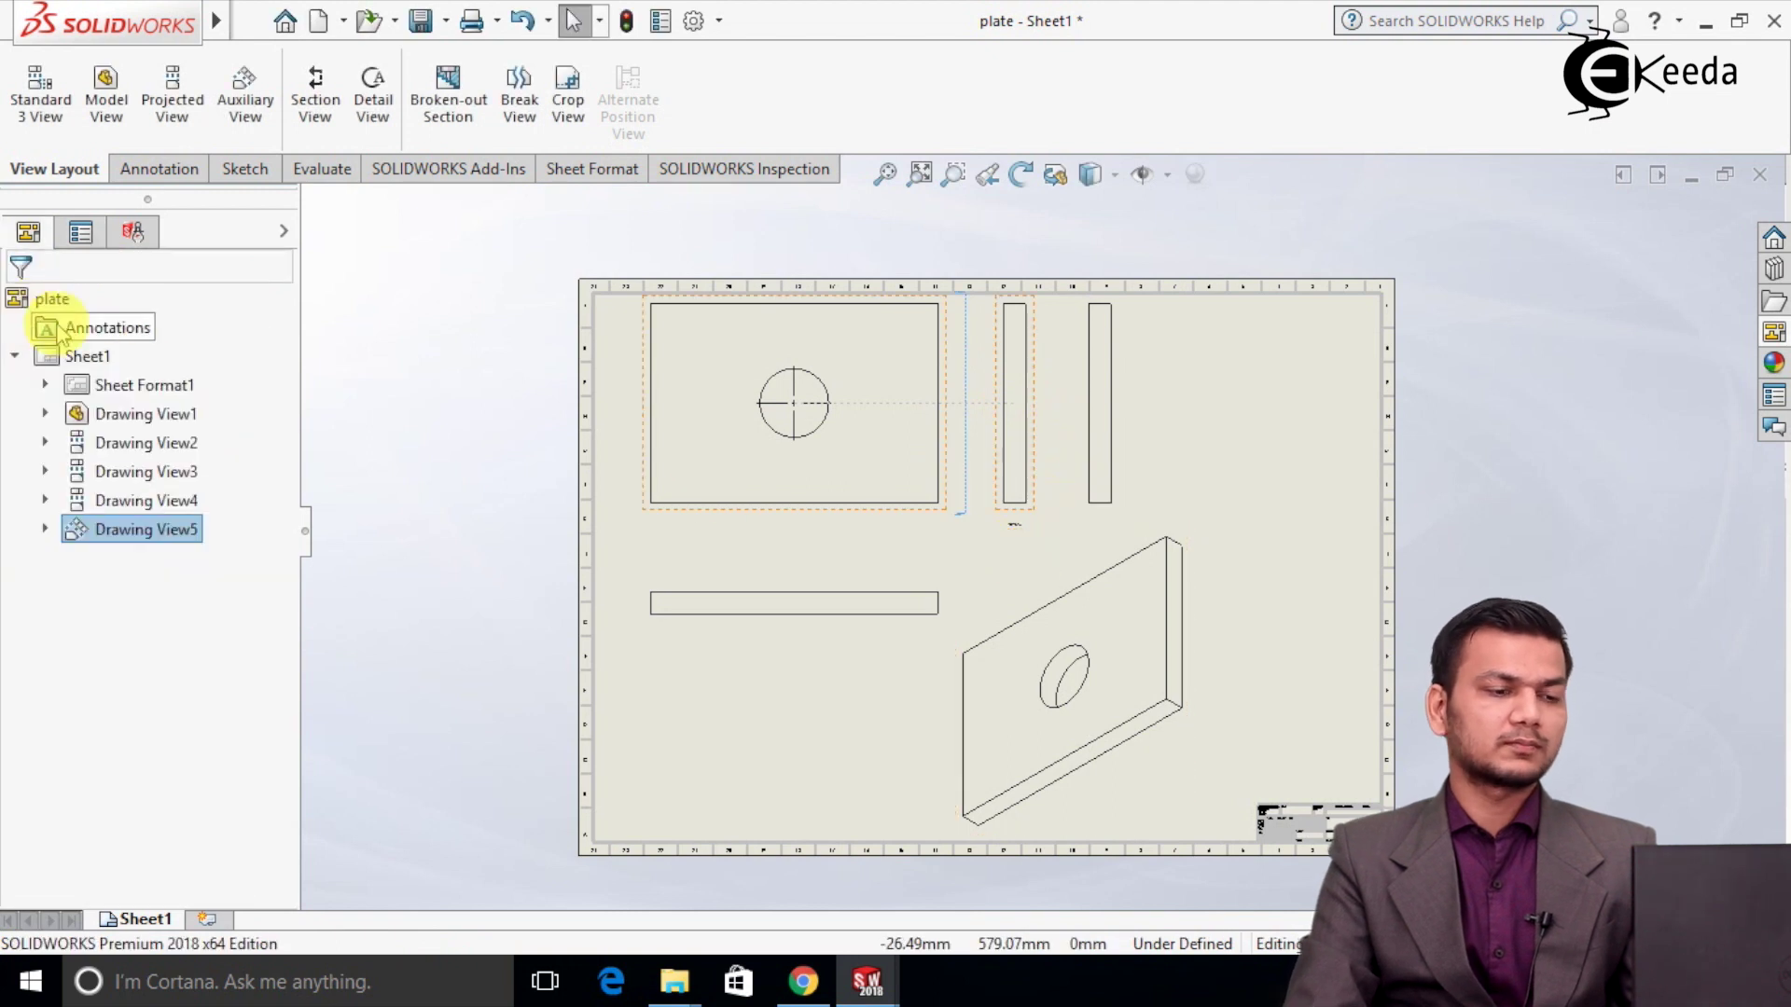
Examine the auxiliary view's label and arrow, then undo the auxiliary view.
scroll(1024, 528, "down", 5)
scroll(1022, 481, "down", 3)
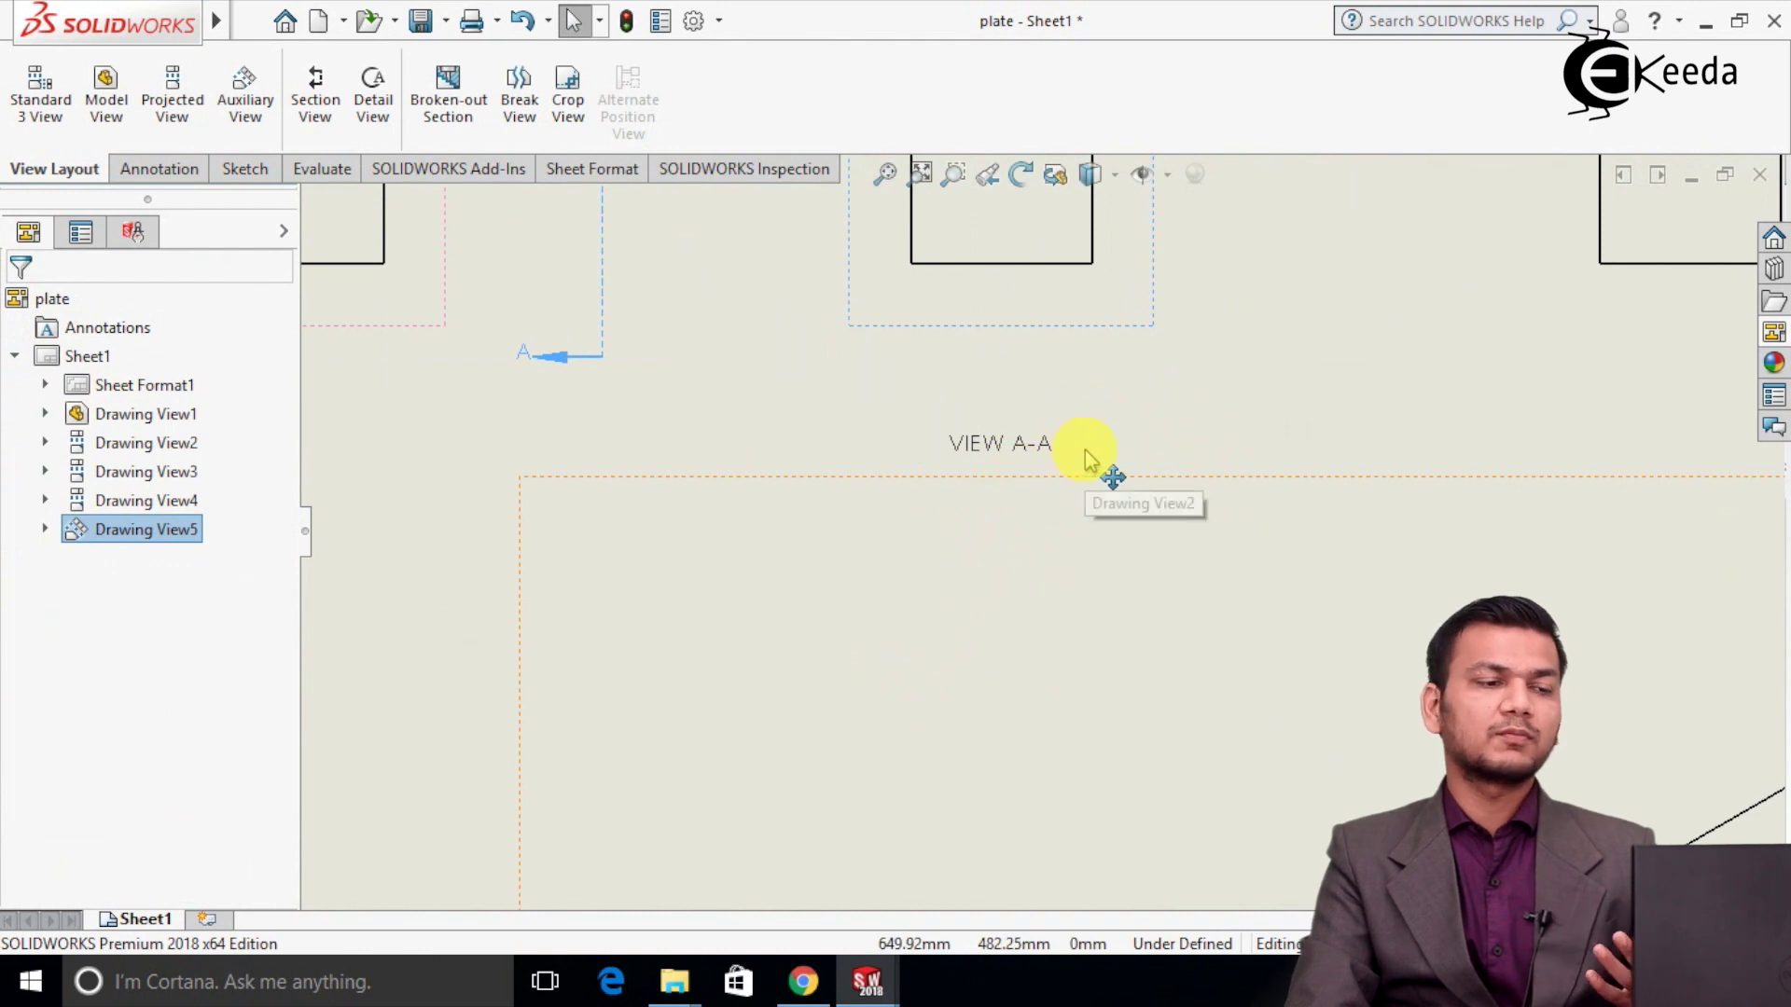
scroll(1081, 459, "up", 5)
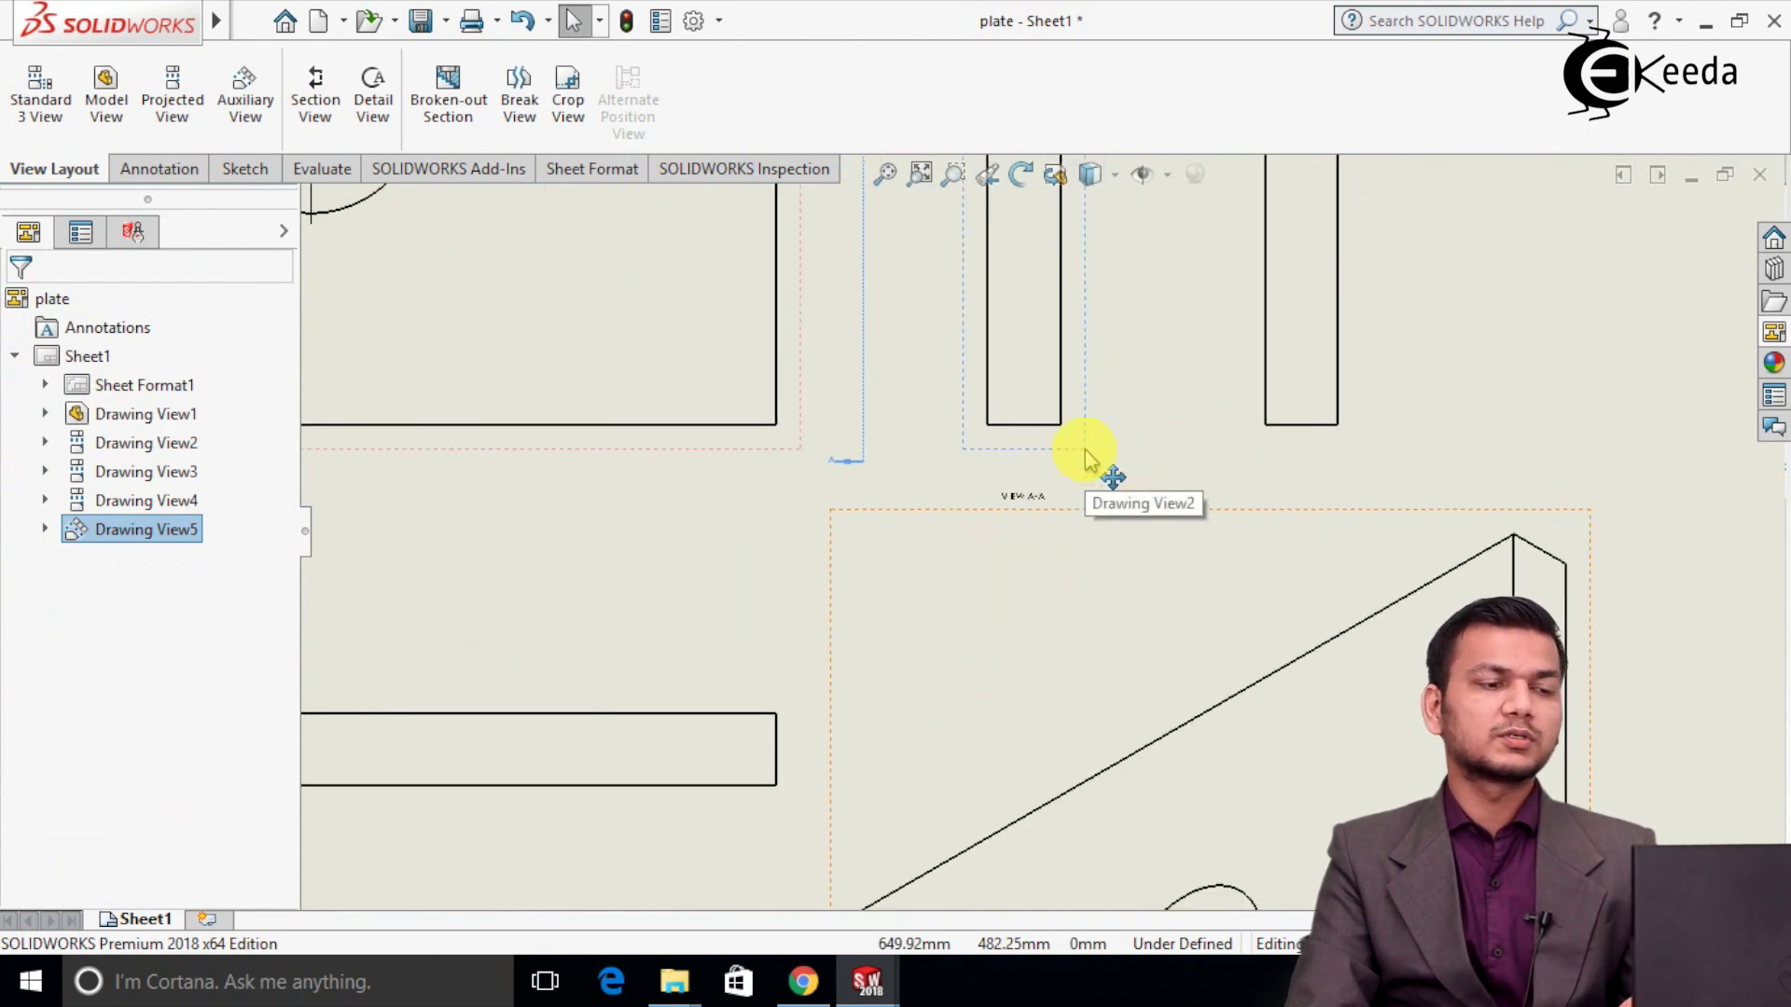
scroll(1084, 457, "up", 6)
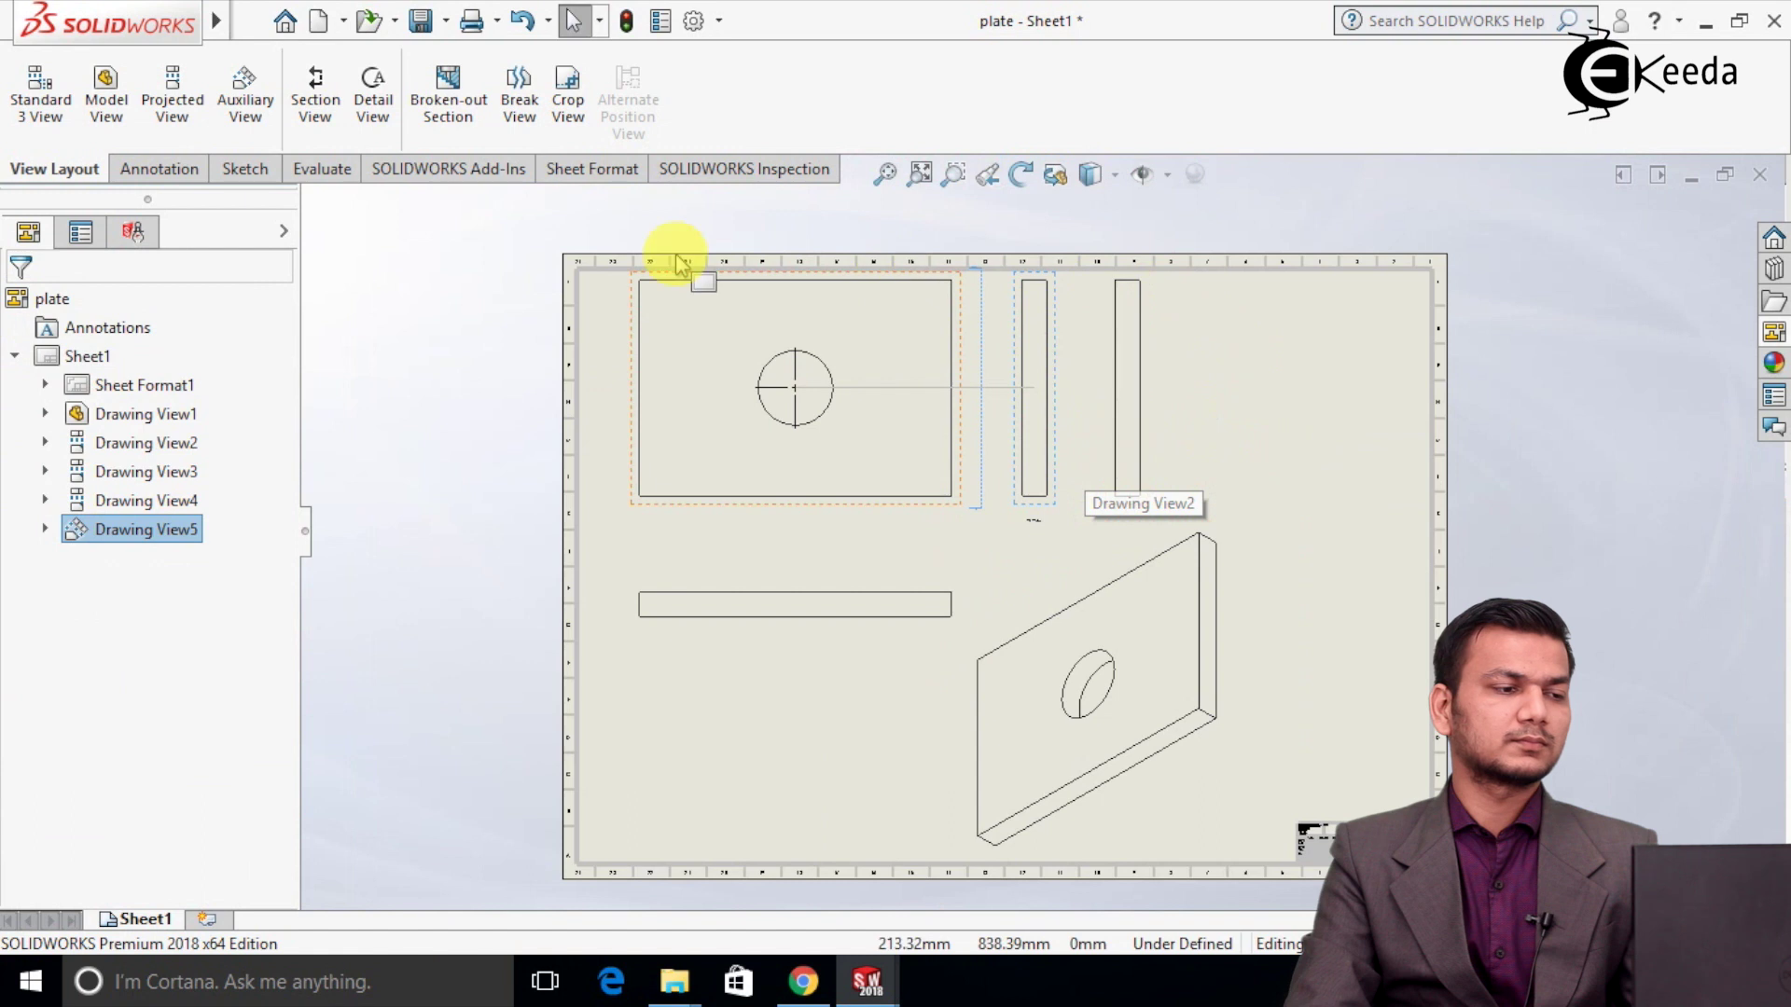
left_click(439, 280)
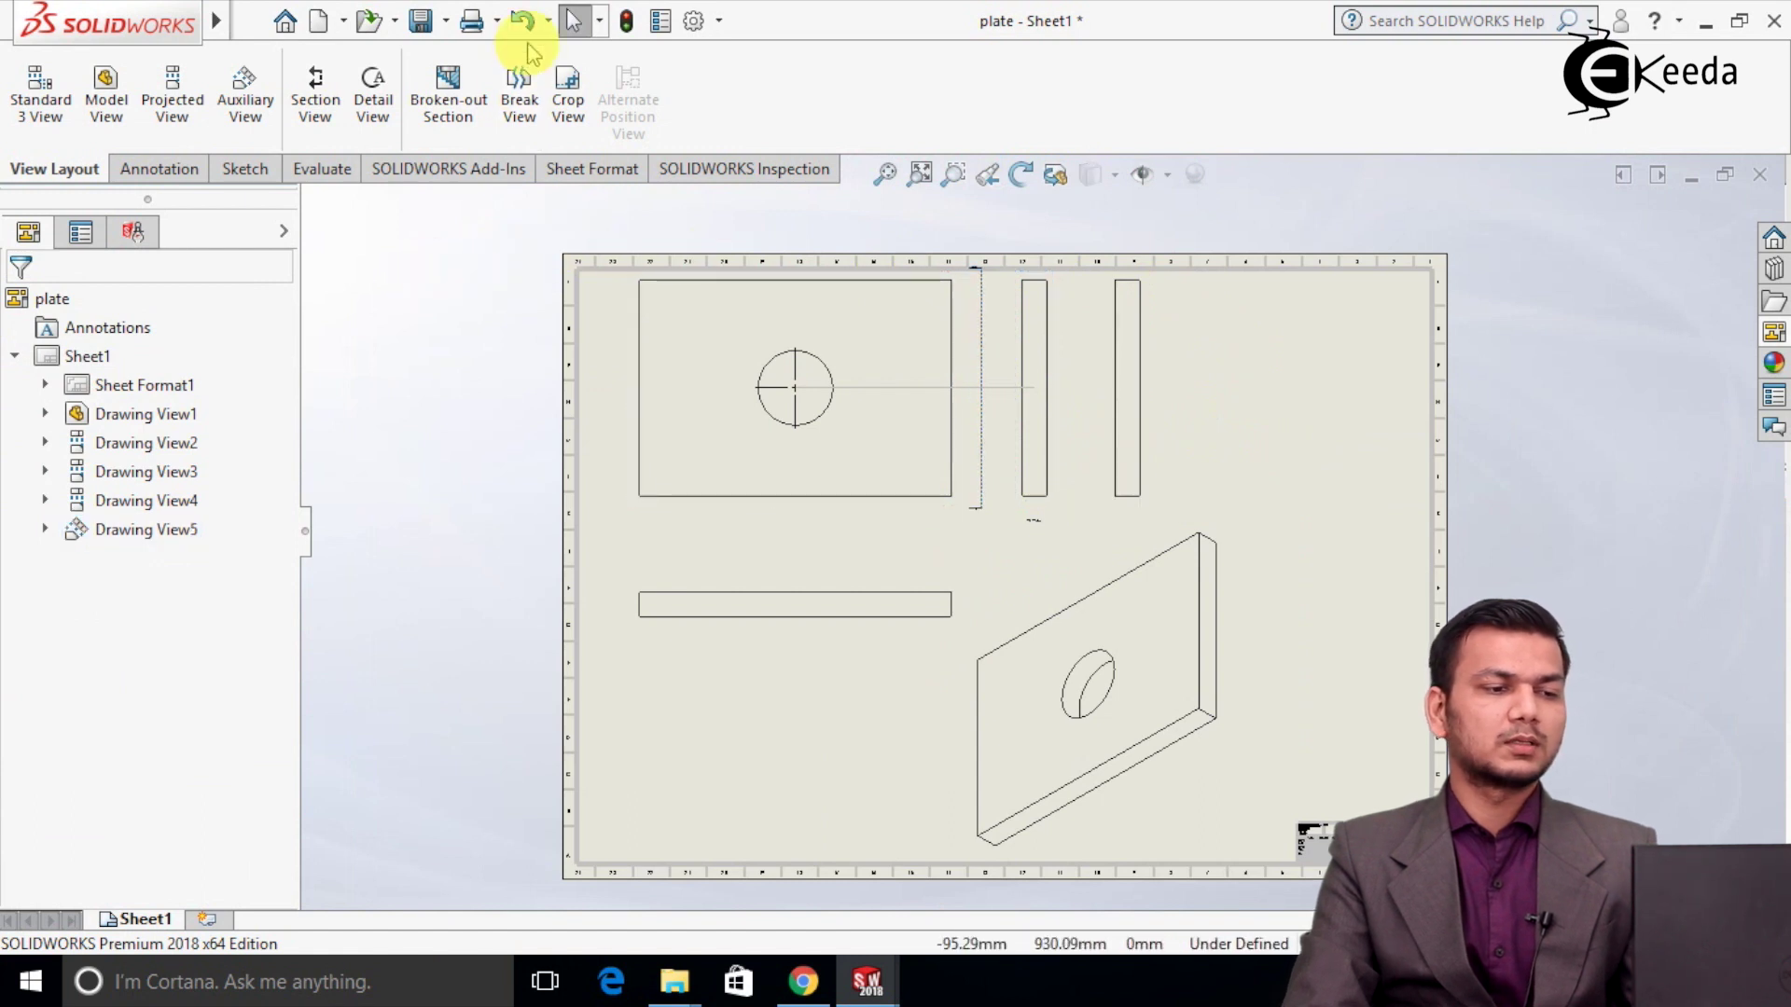
left_click(525, 20)
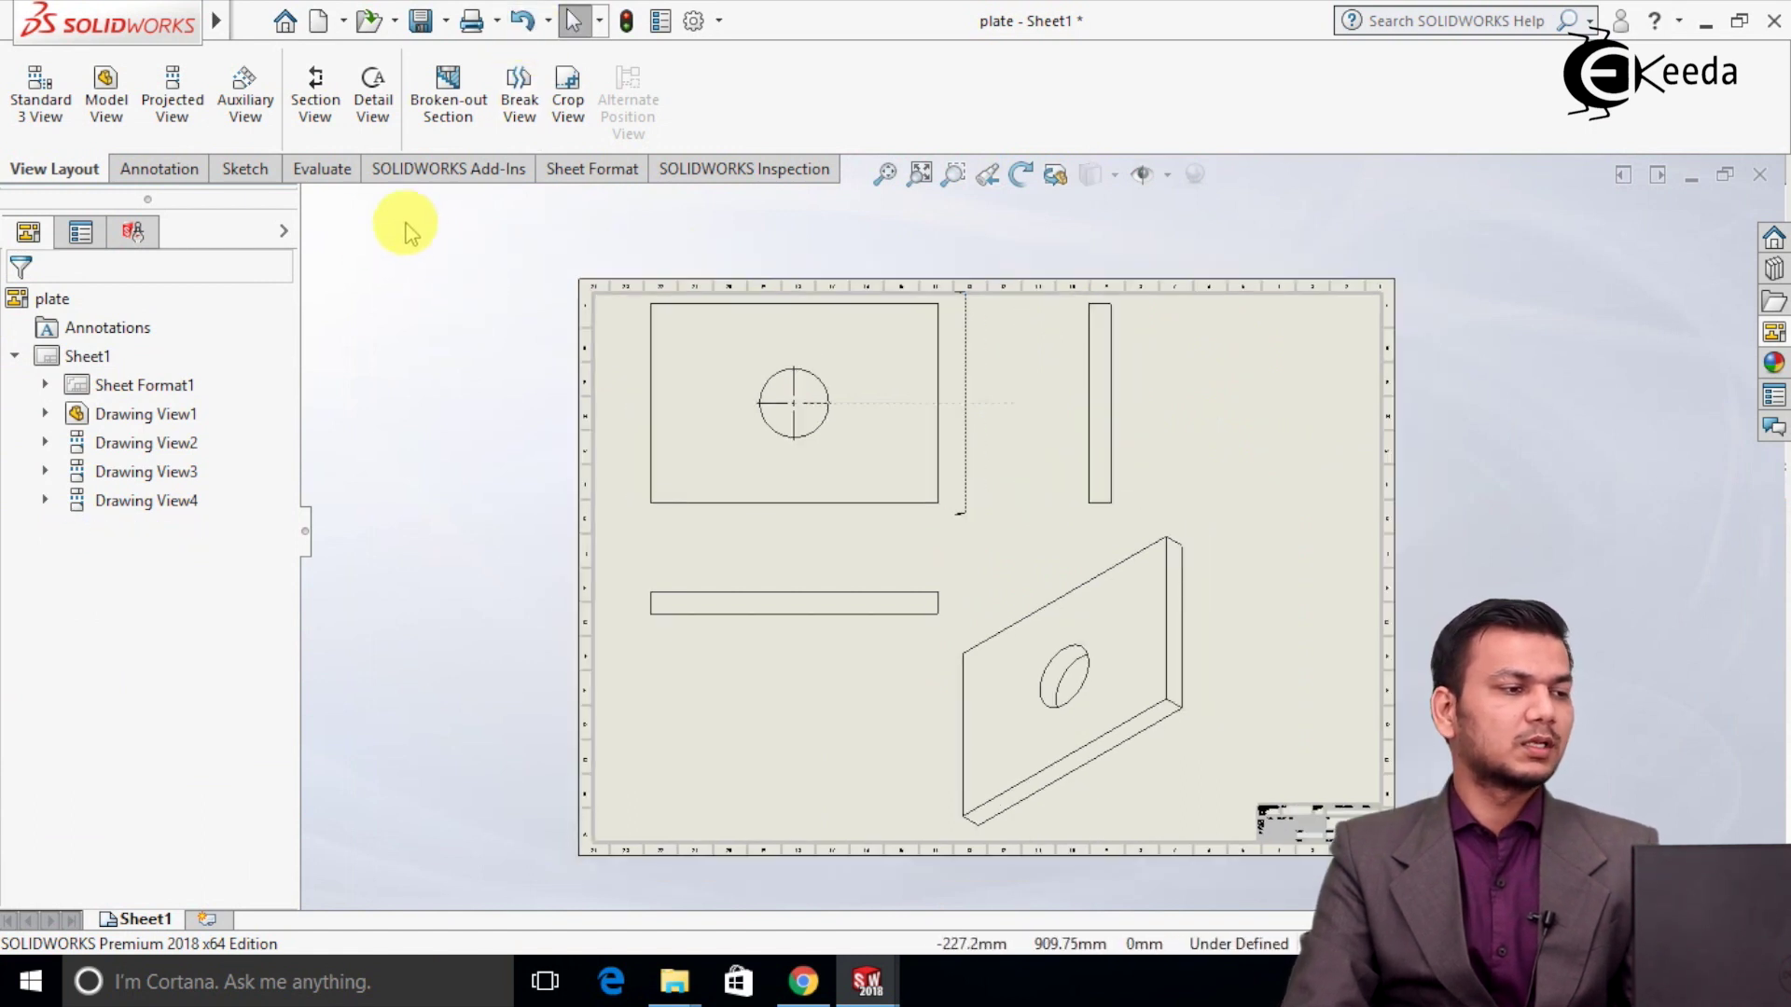
Create a section view with a vertical cutting line through the front view right of the hole, placing it to the right of the side view.
left_click(318, 121)
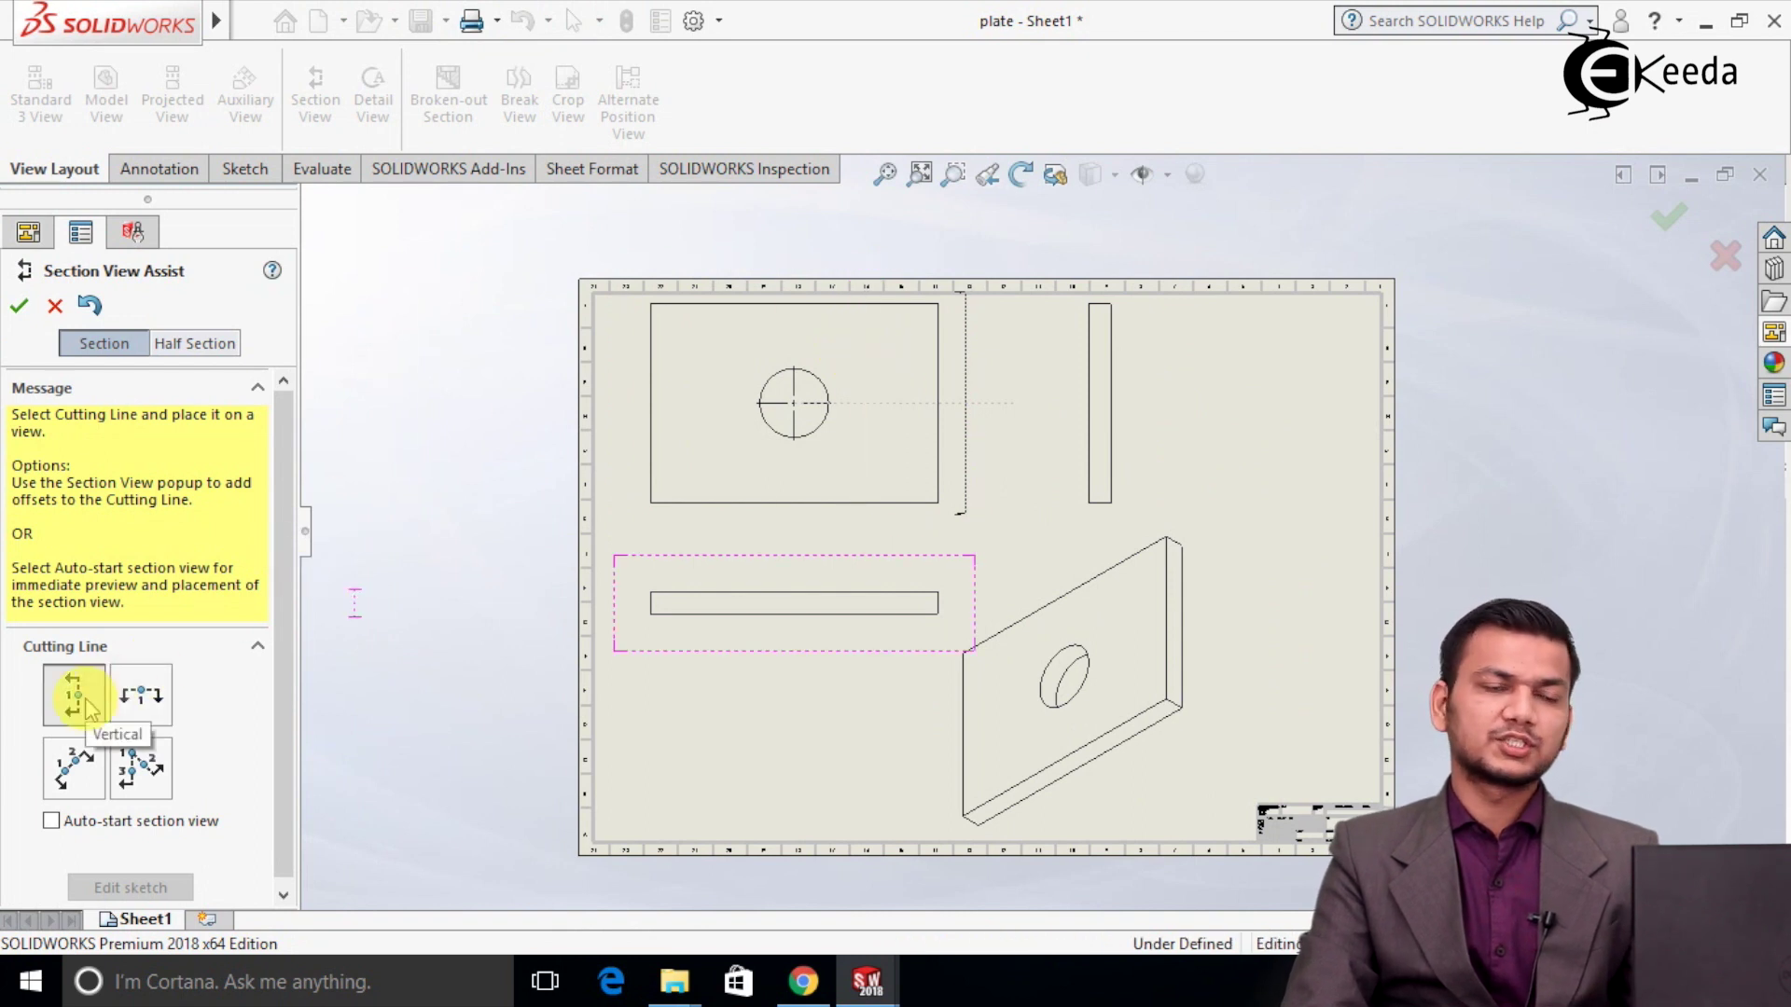
left_click(876, 408)
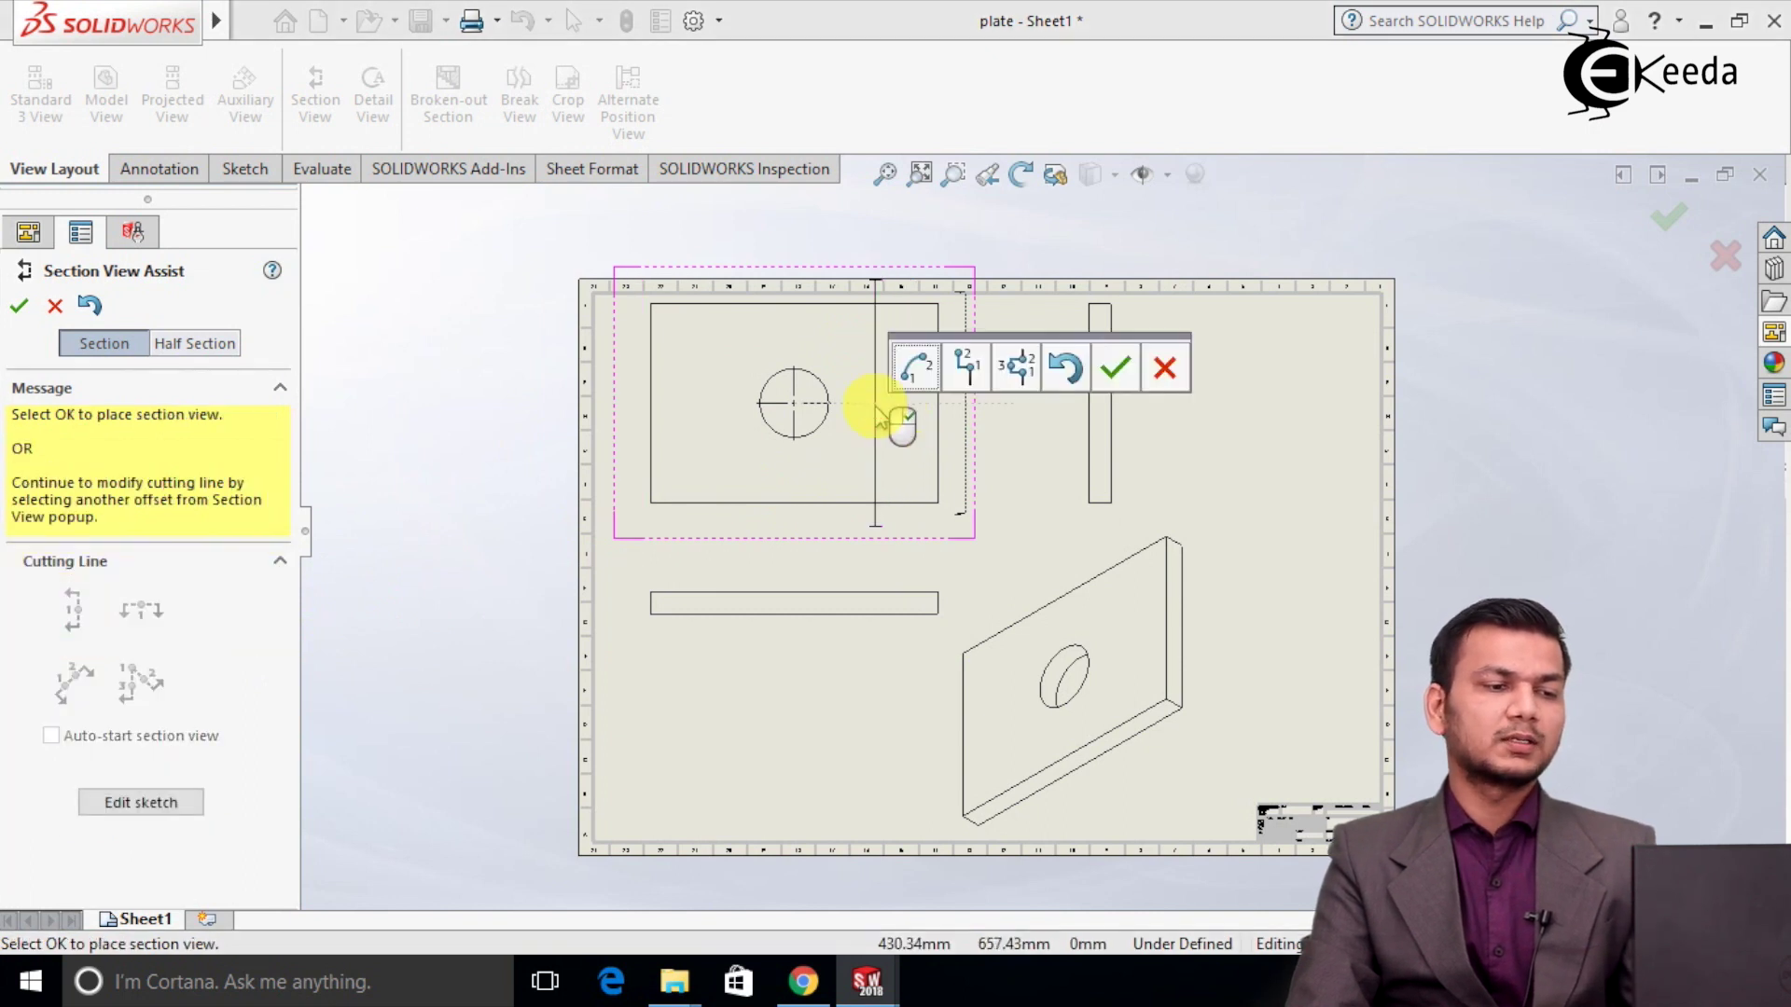
left_click(1122, 375)
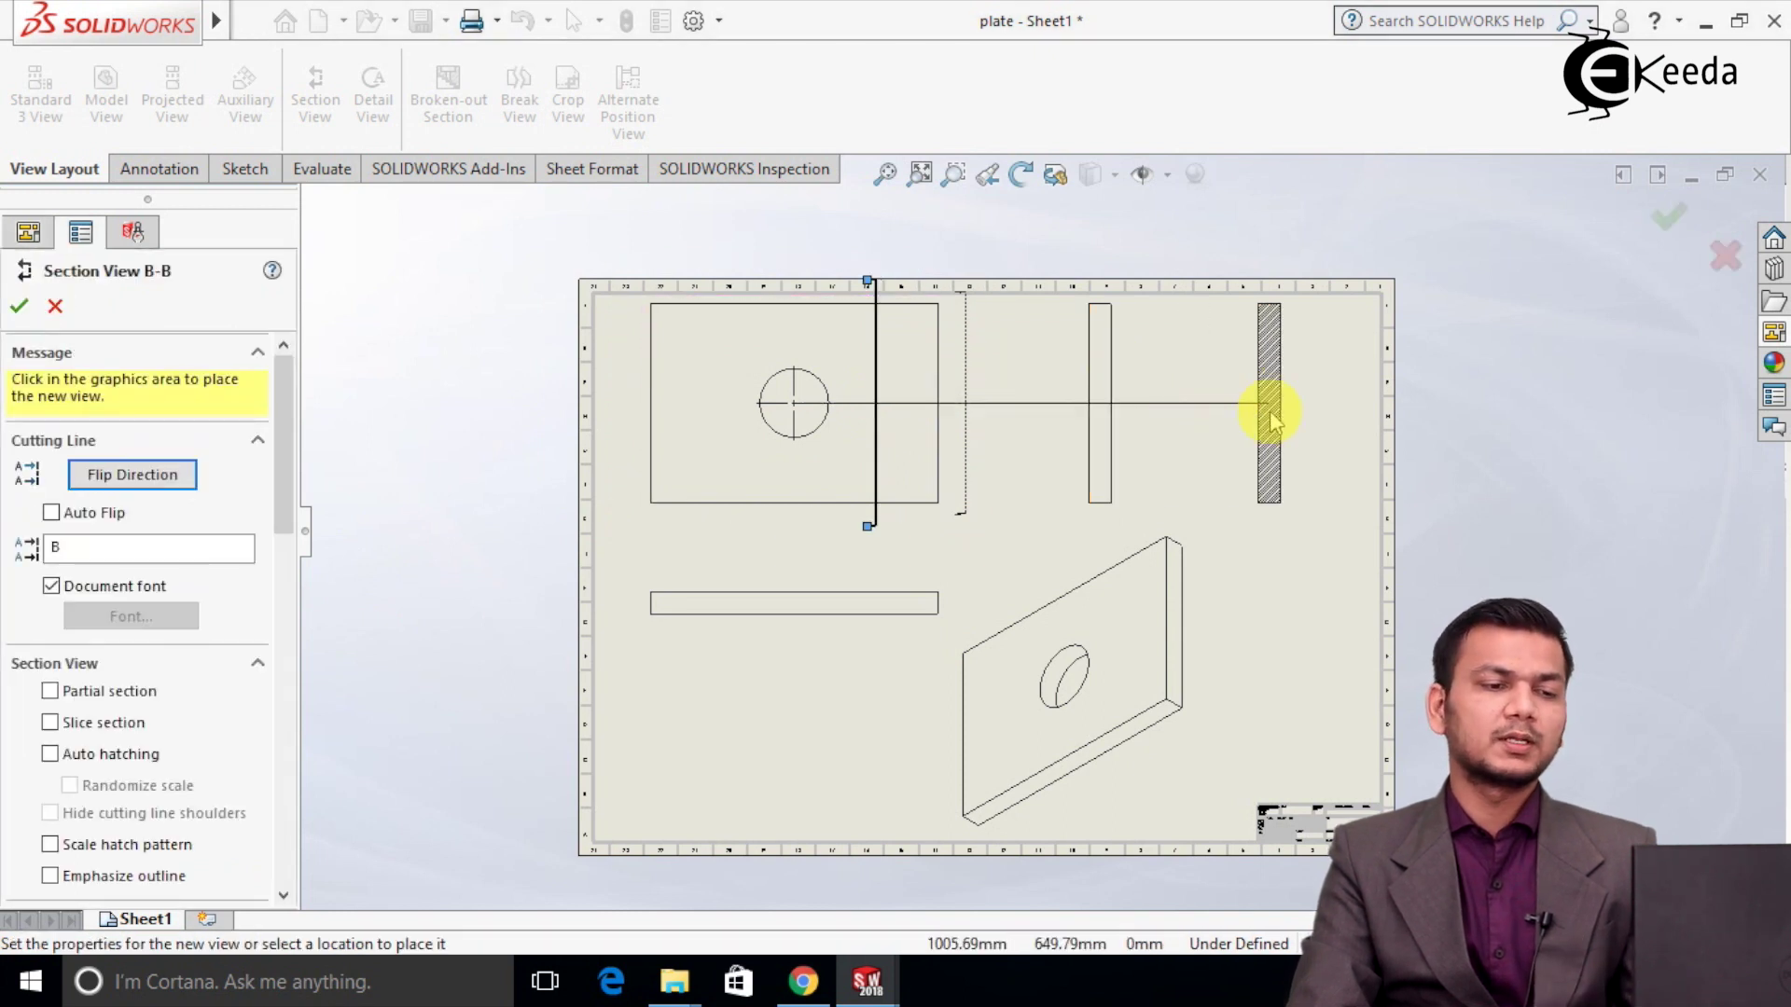
left_click(1271, 410)
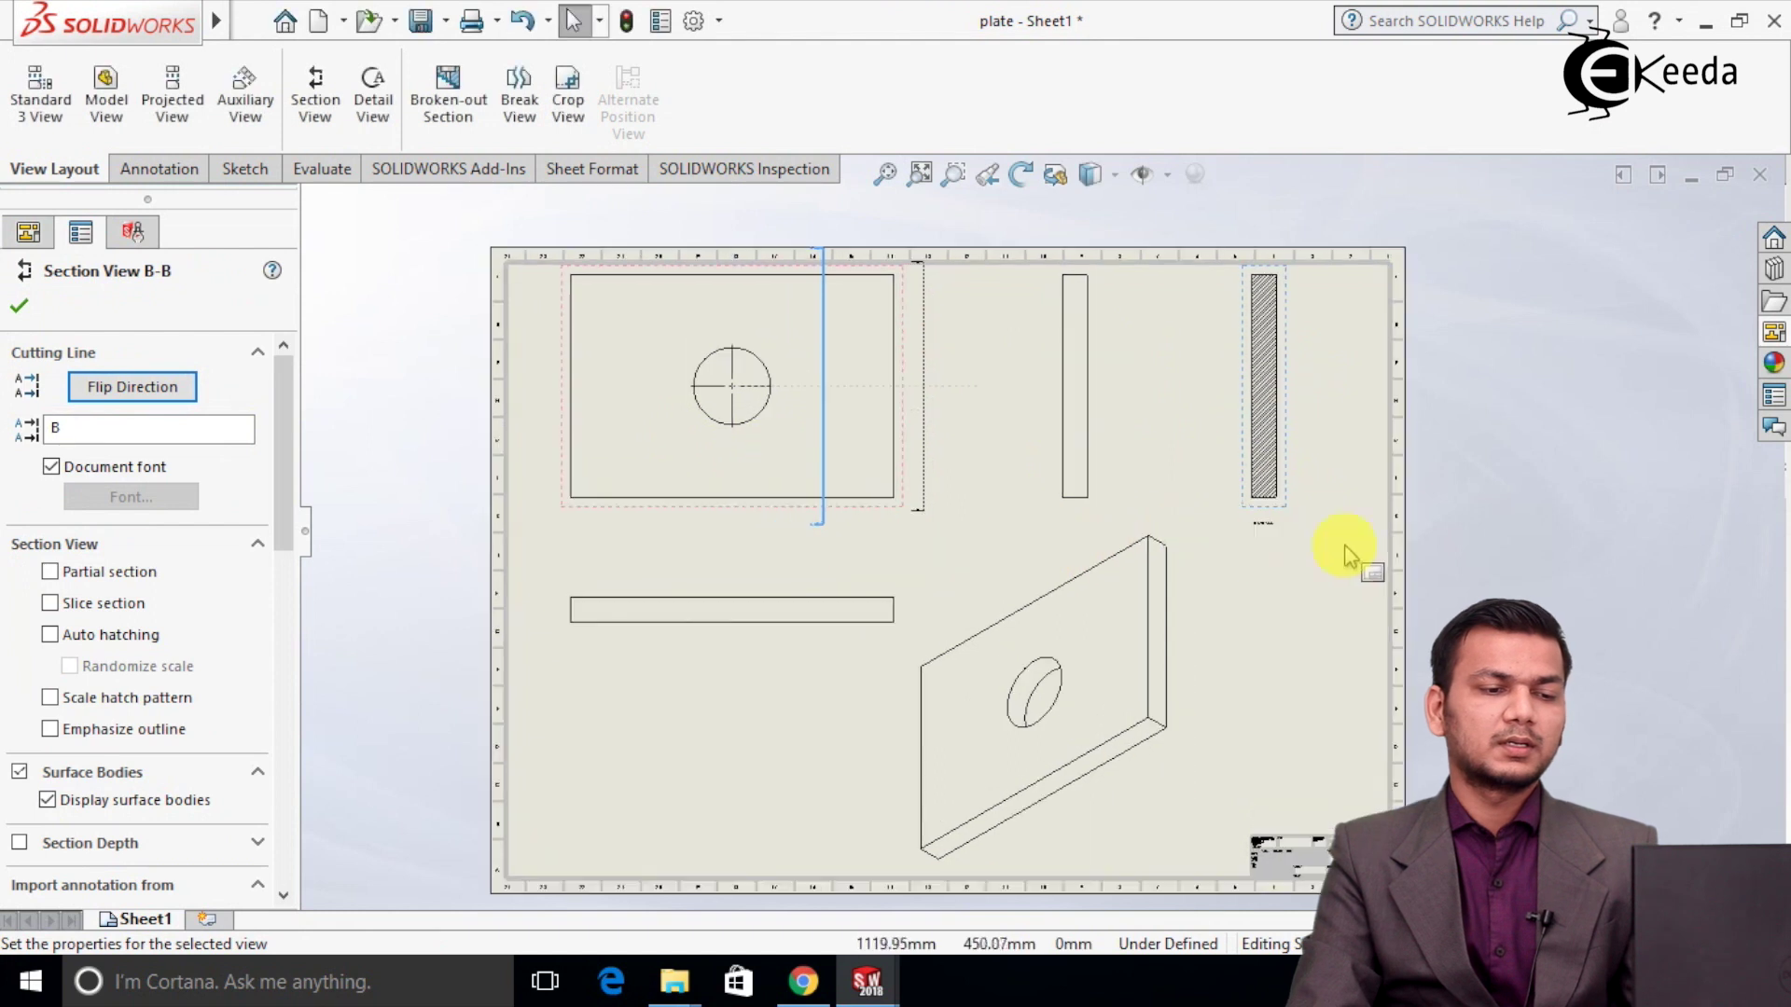
Flip the direction of section view B-B's cutting line and accept the view.
scroll(1306, 541, "down", 6)
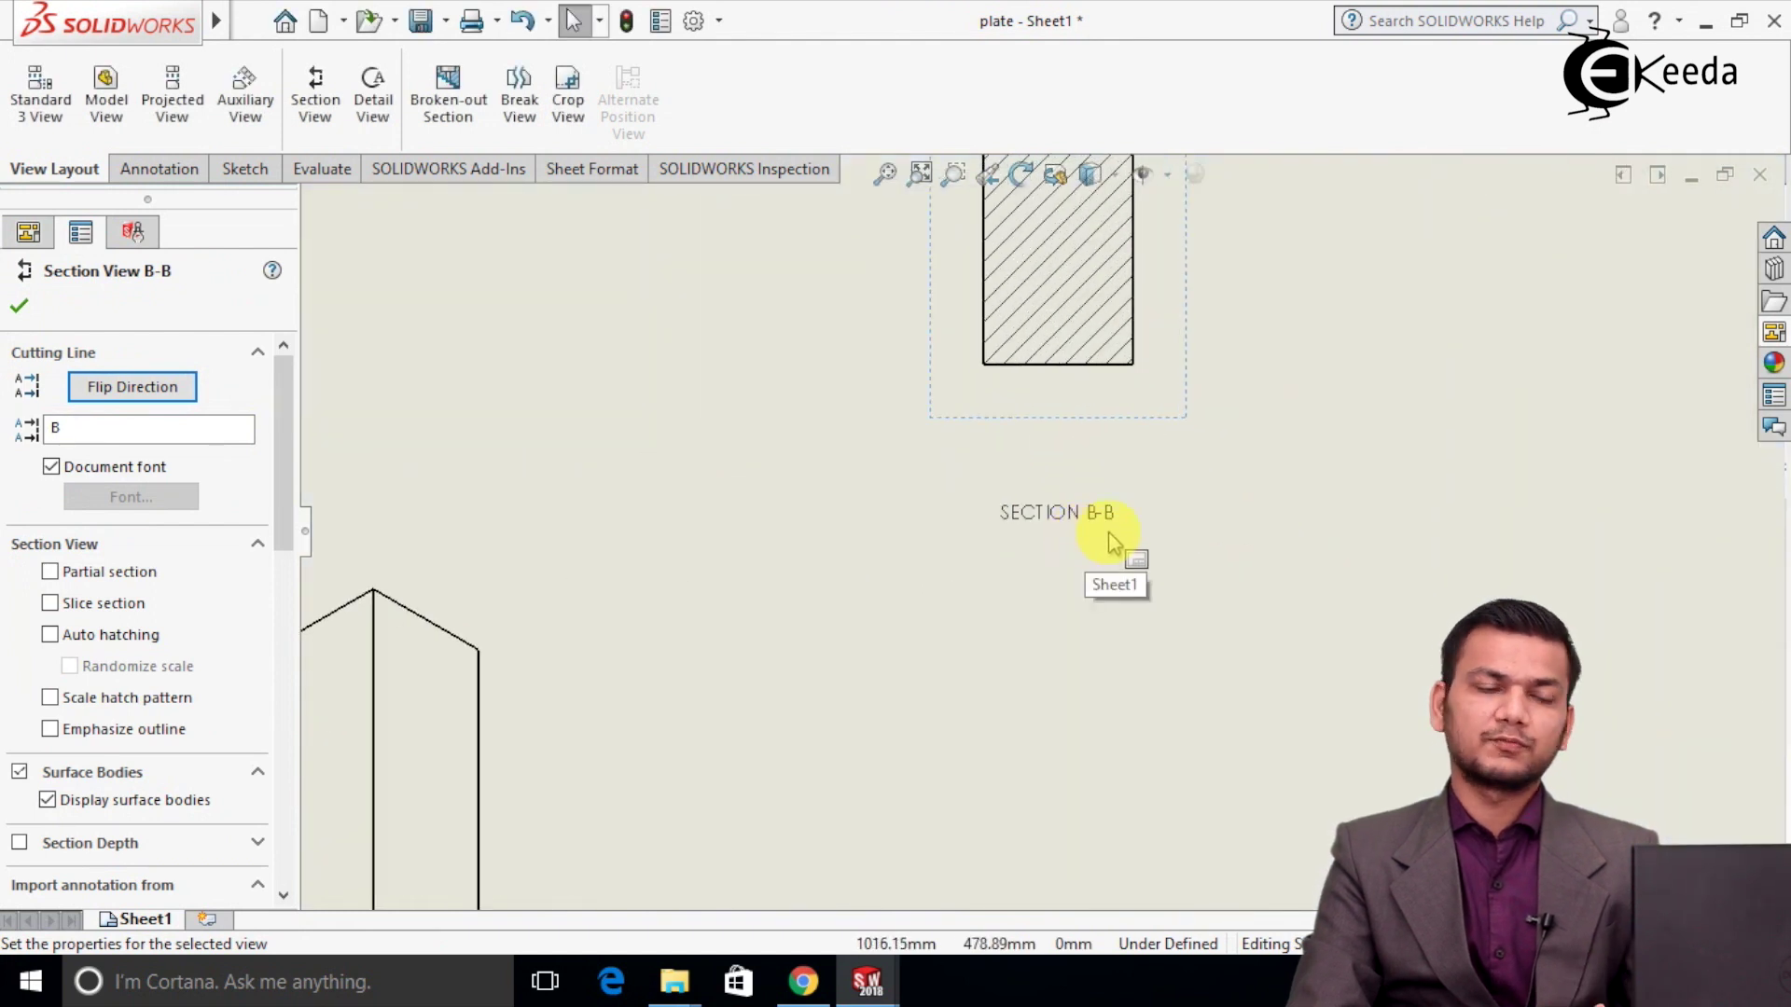
scroll(1171, 537, "up", 8)
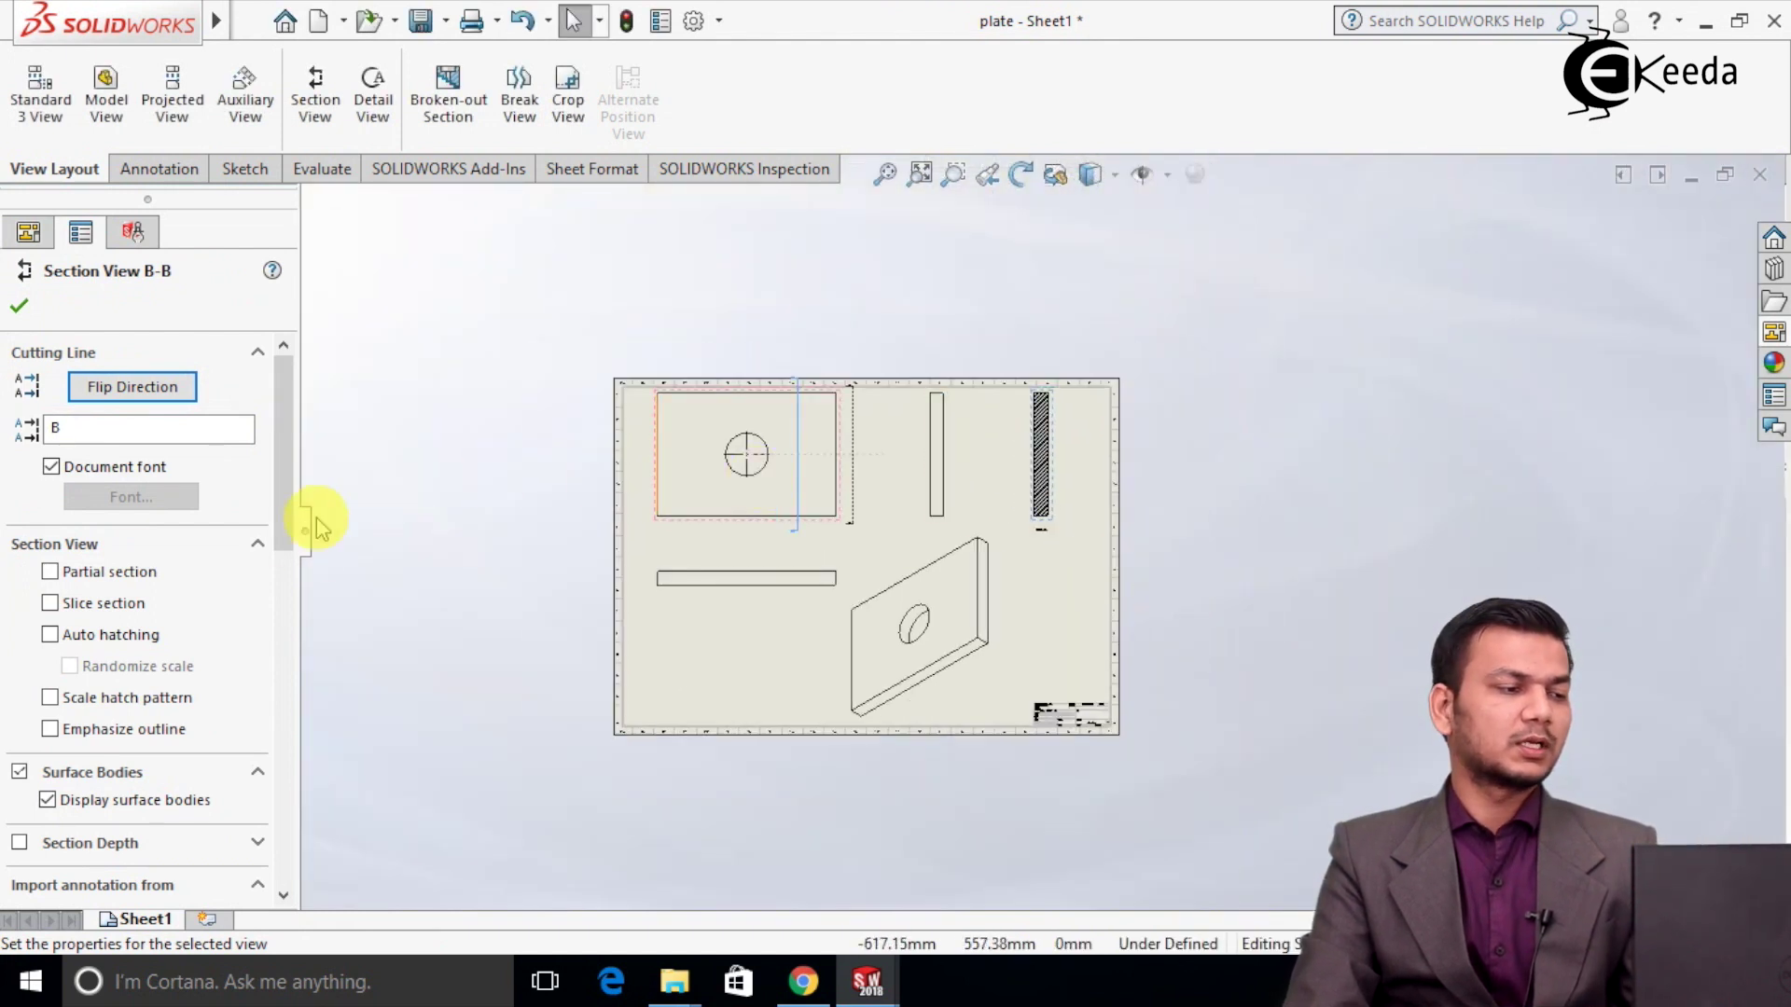
left_click(136, 391)
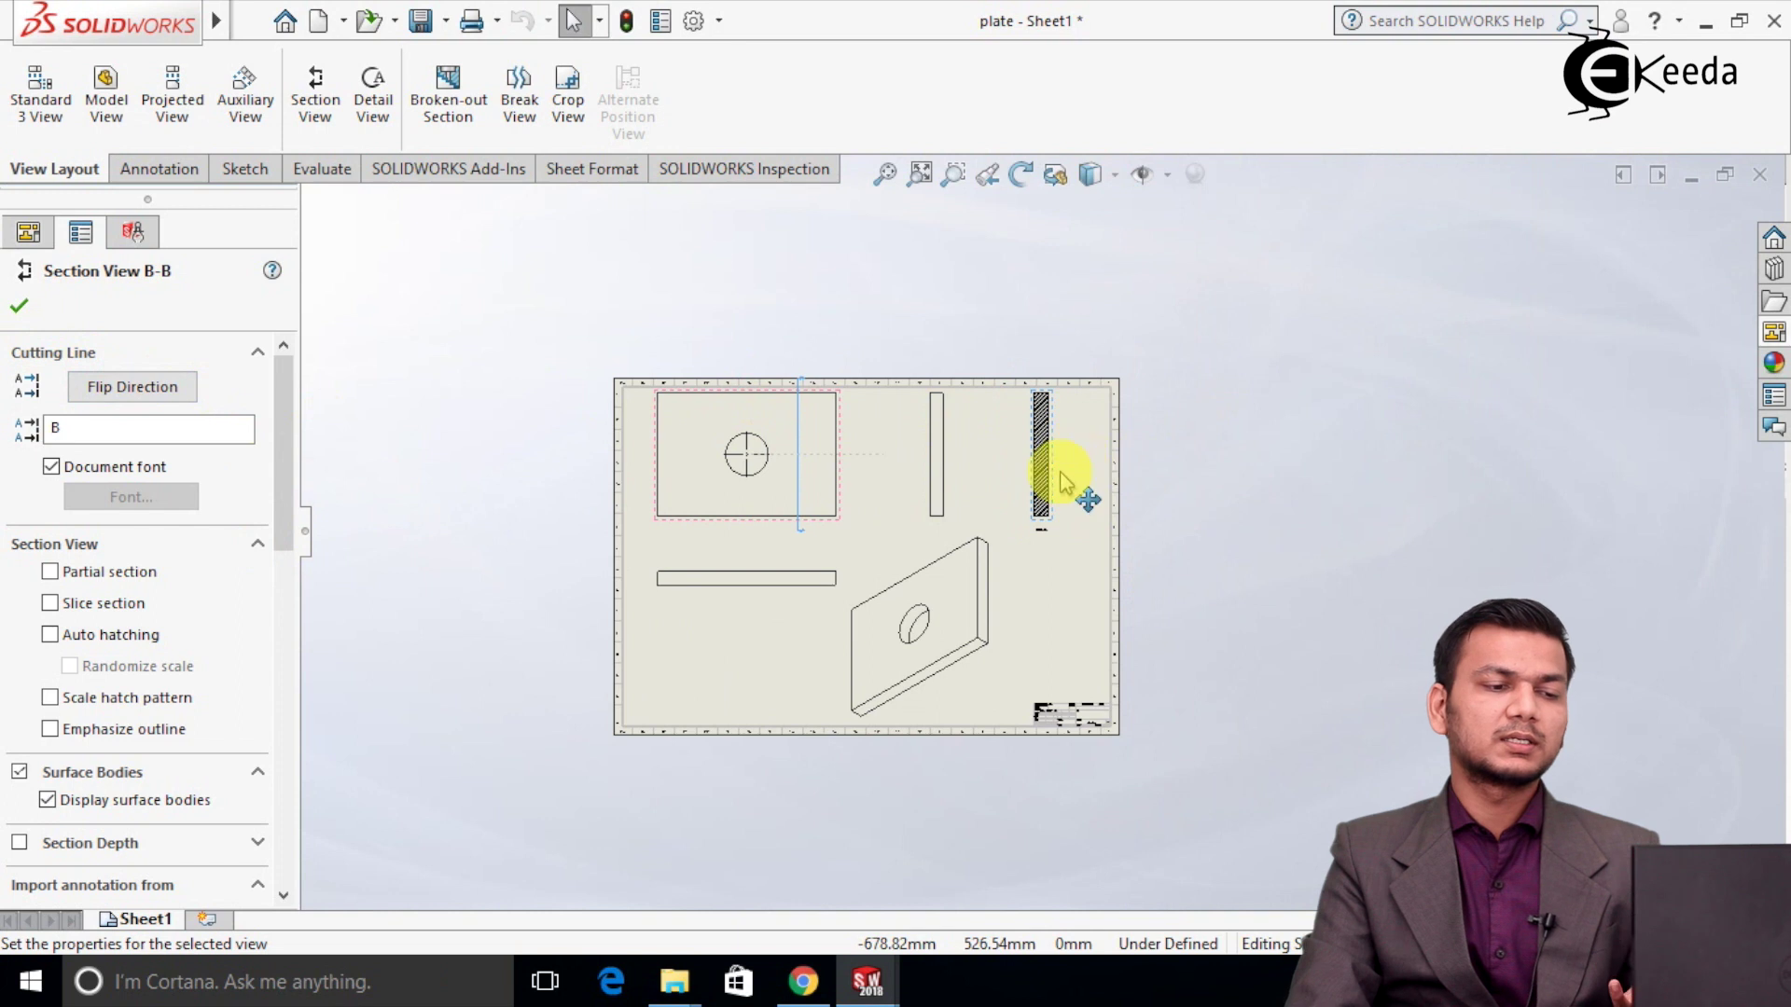
scroll(1063, 481, "down", 5)
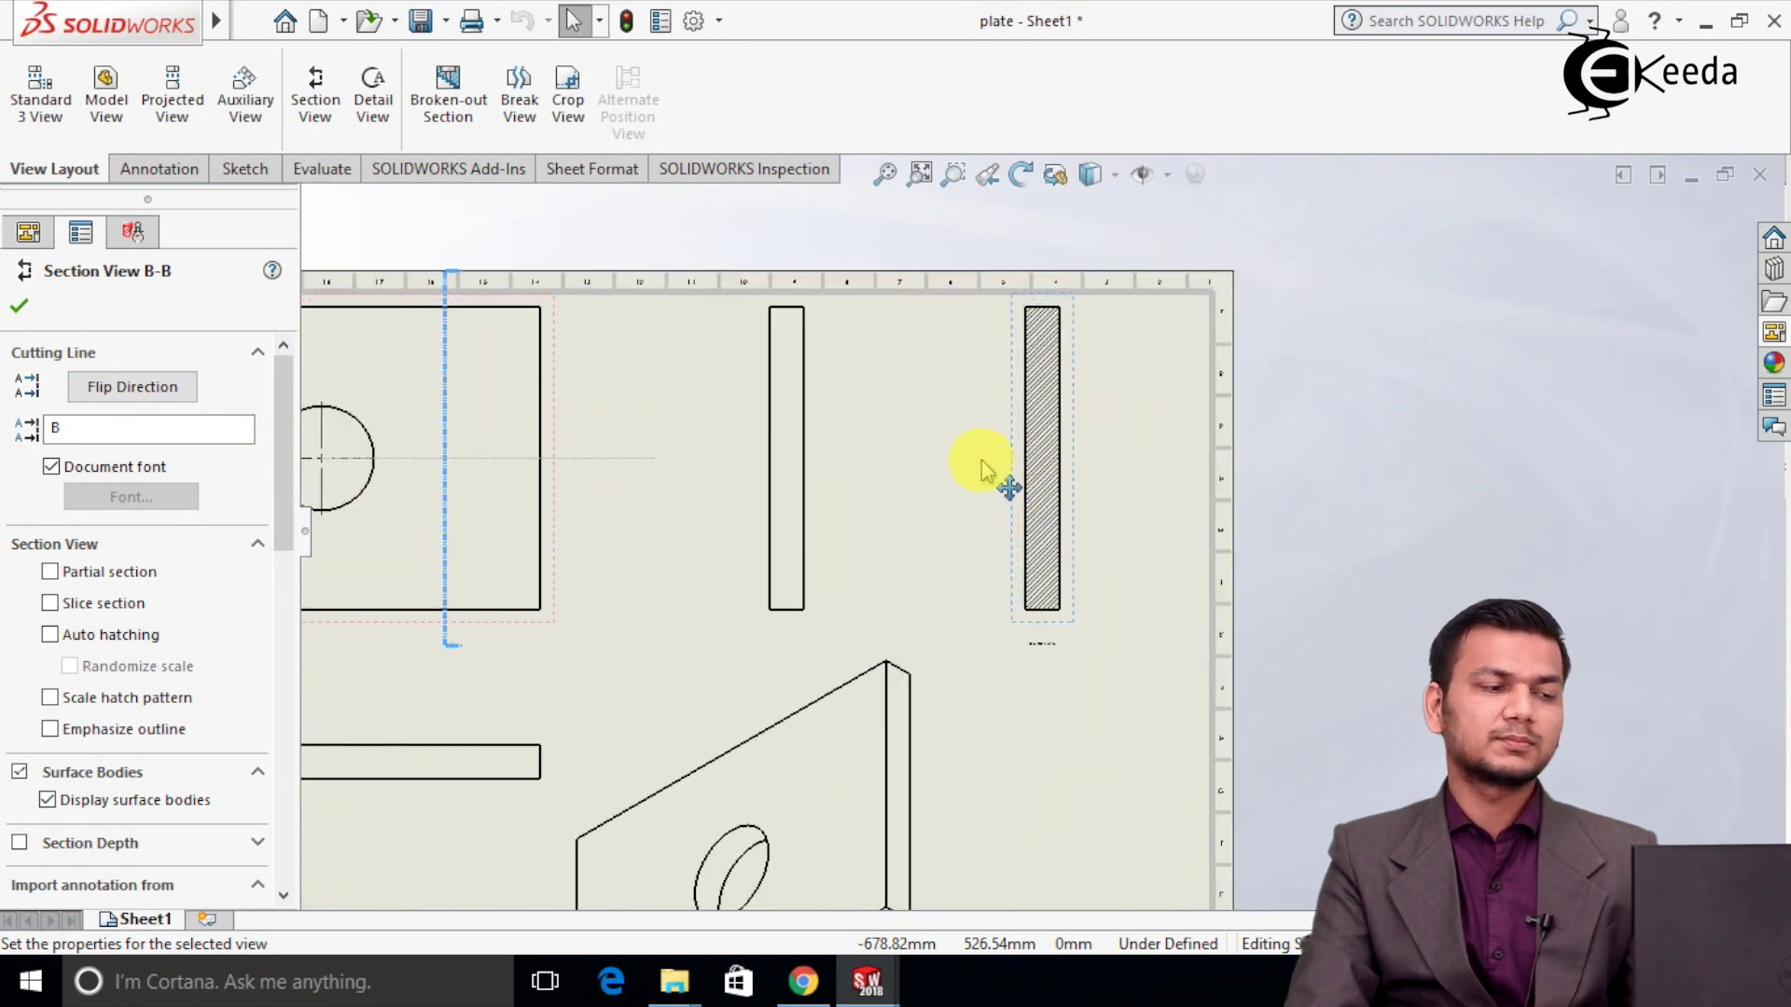
left_click(19, 310)
Create a section view with a horizontal cutting line through the projected view below the front view, placing it directly beneath, and accept it.
key("f")
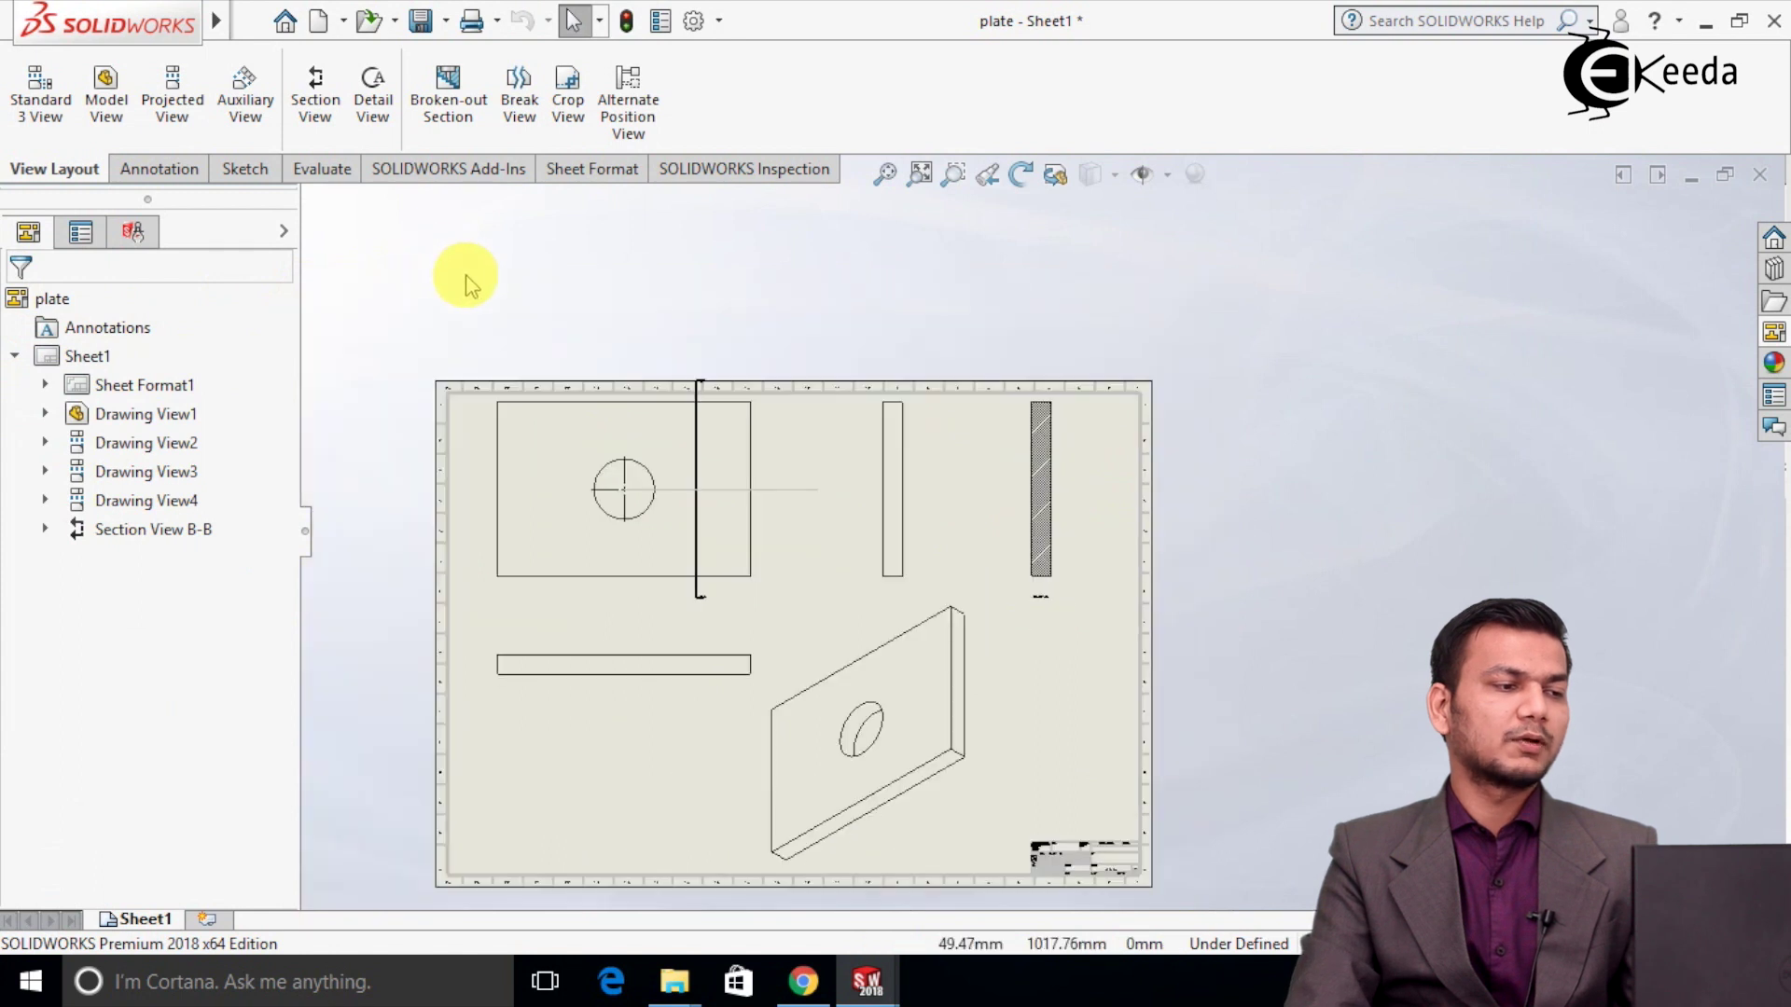
left_click(337, 131)
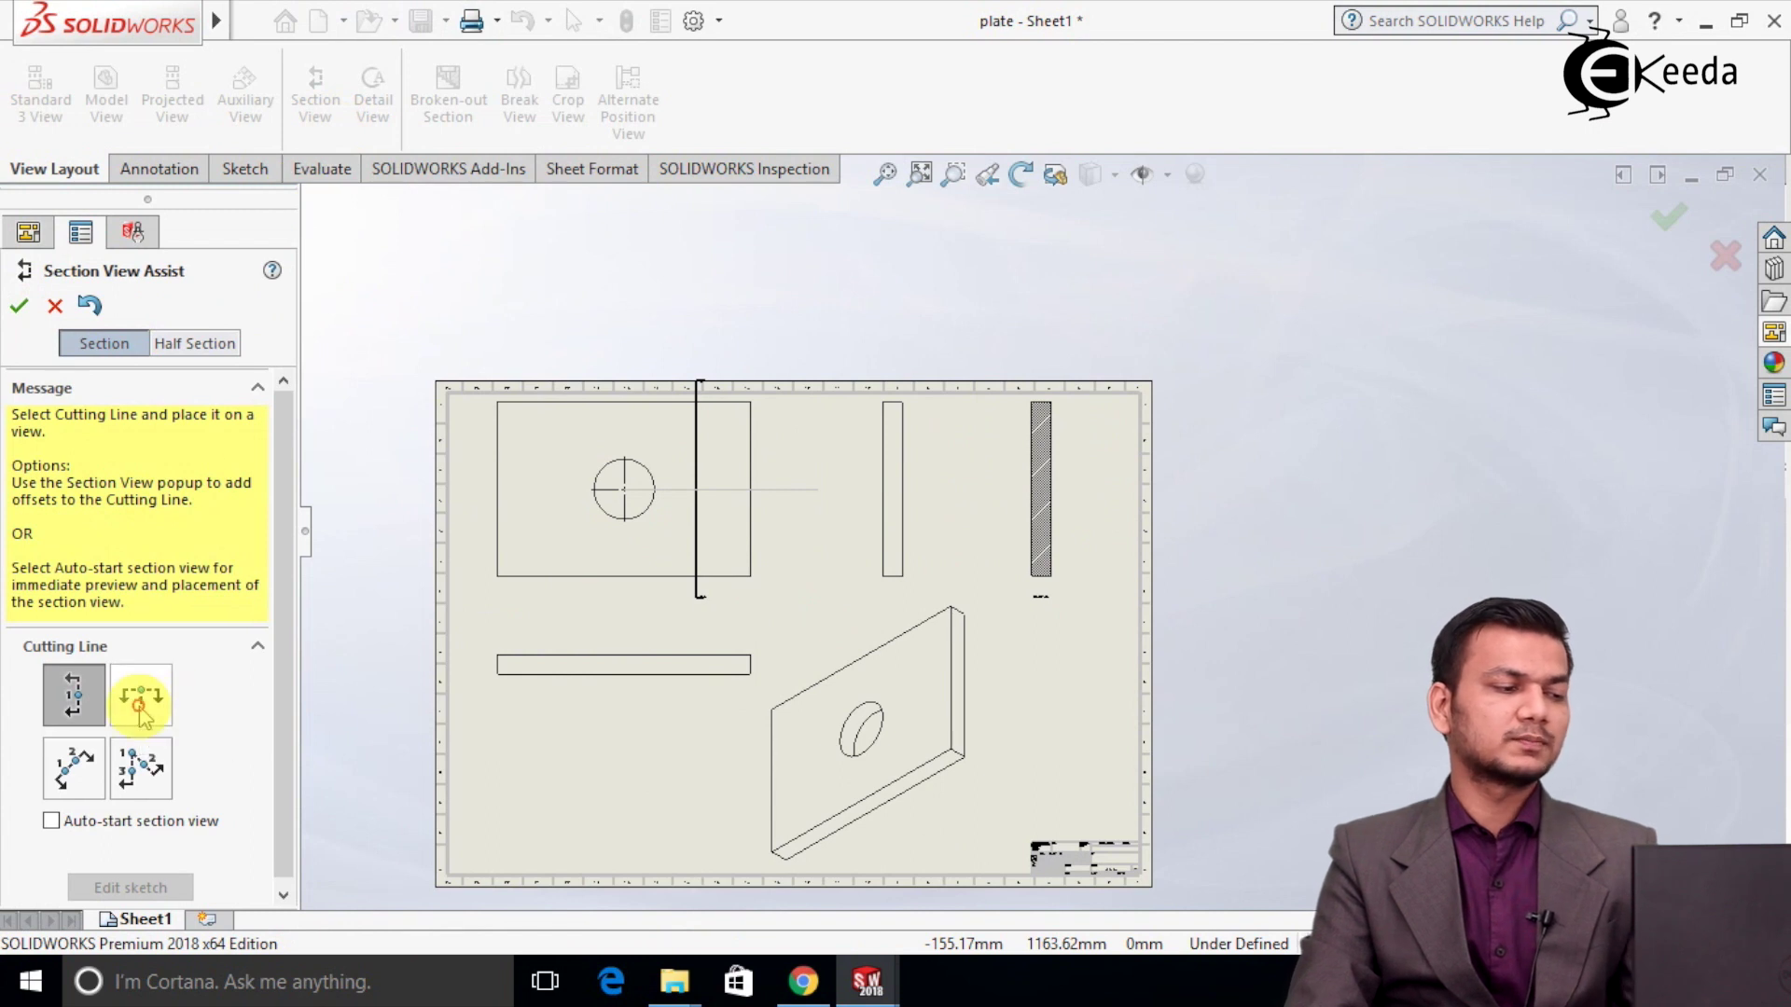
left_click(140, 718)
scroll(640, 719, "up", 2)
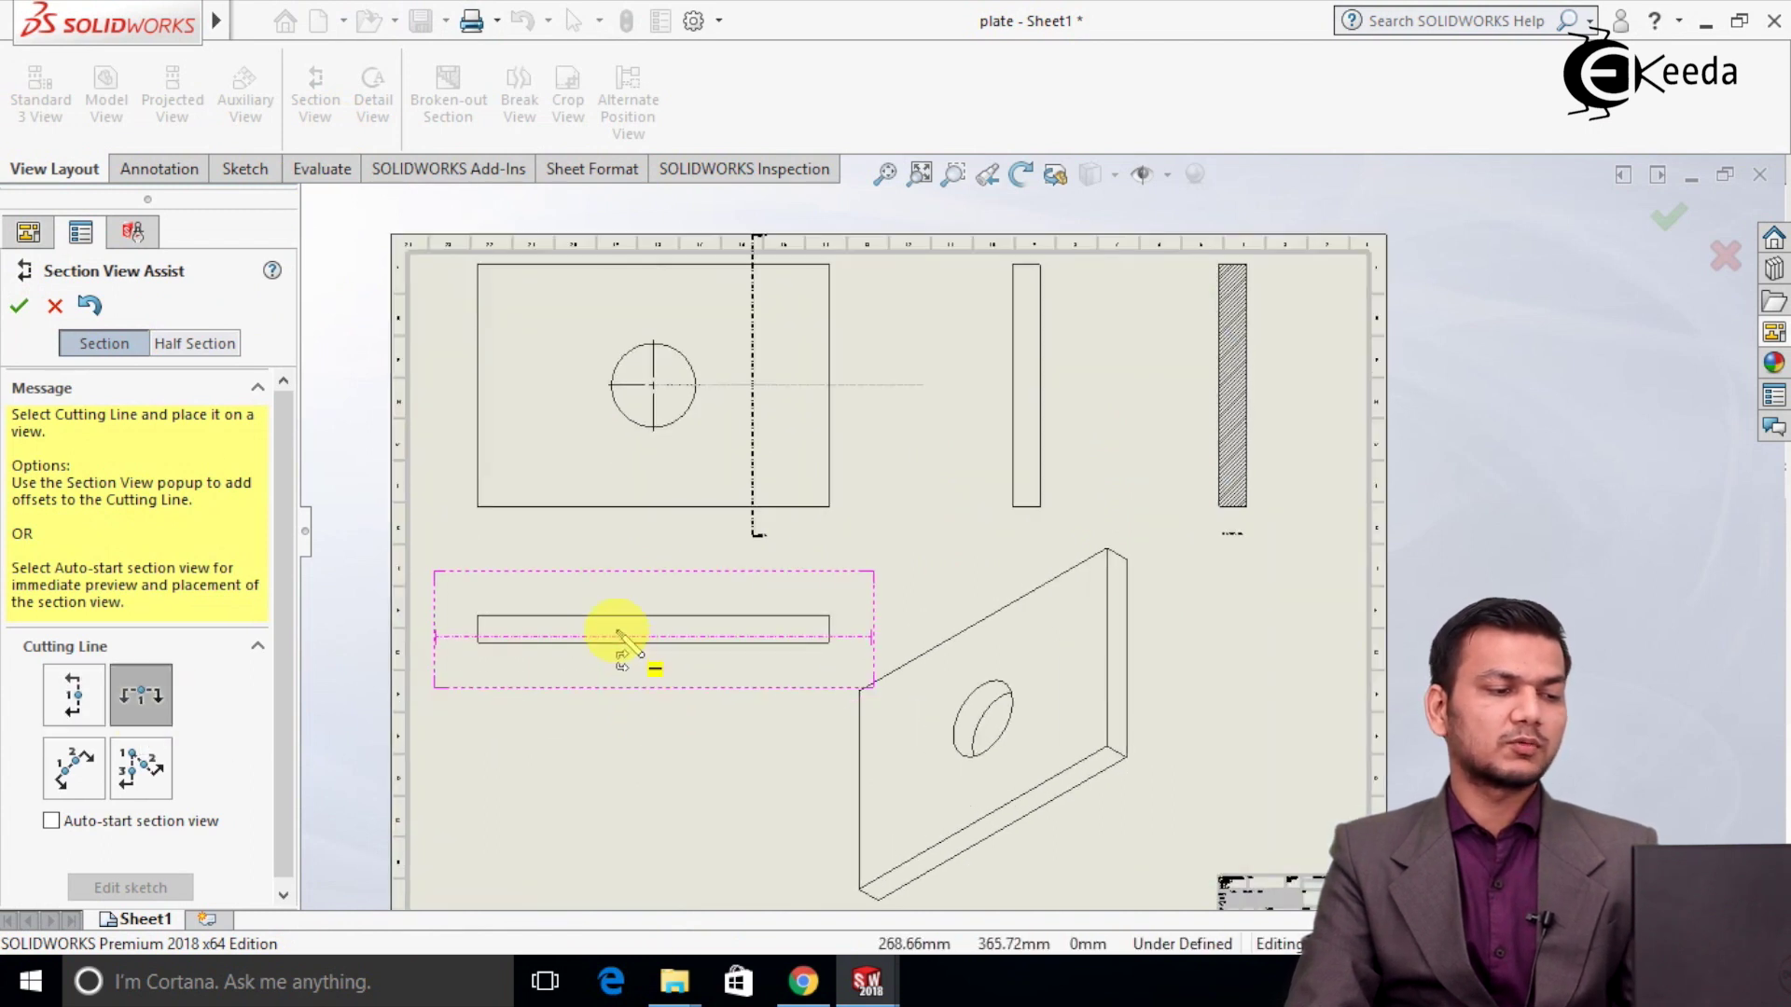
left_click(618, 631)
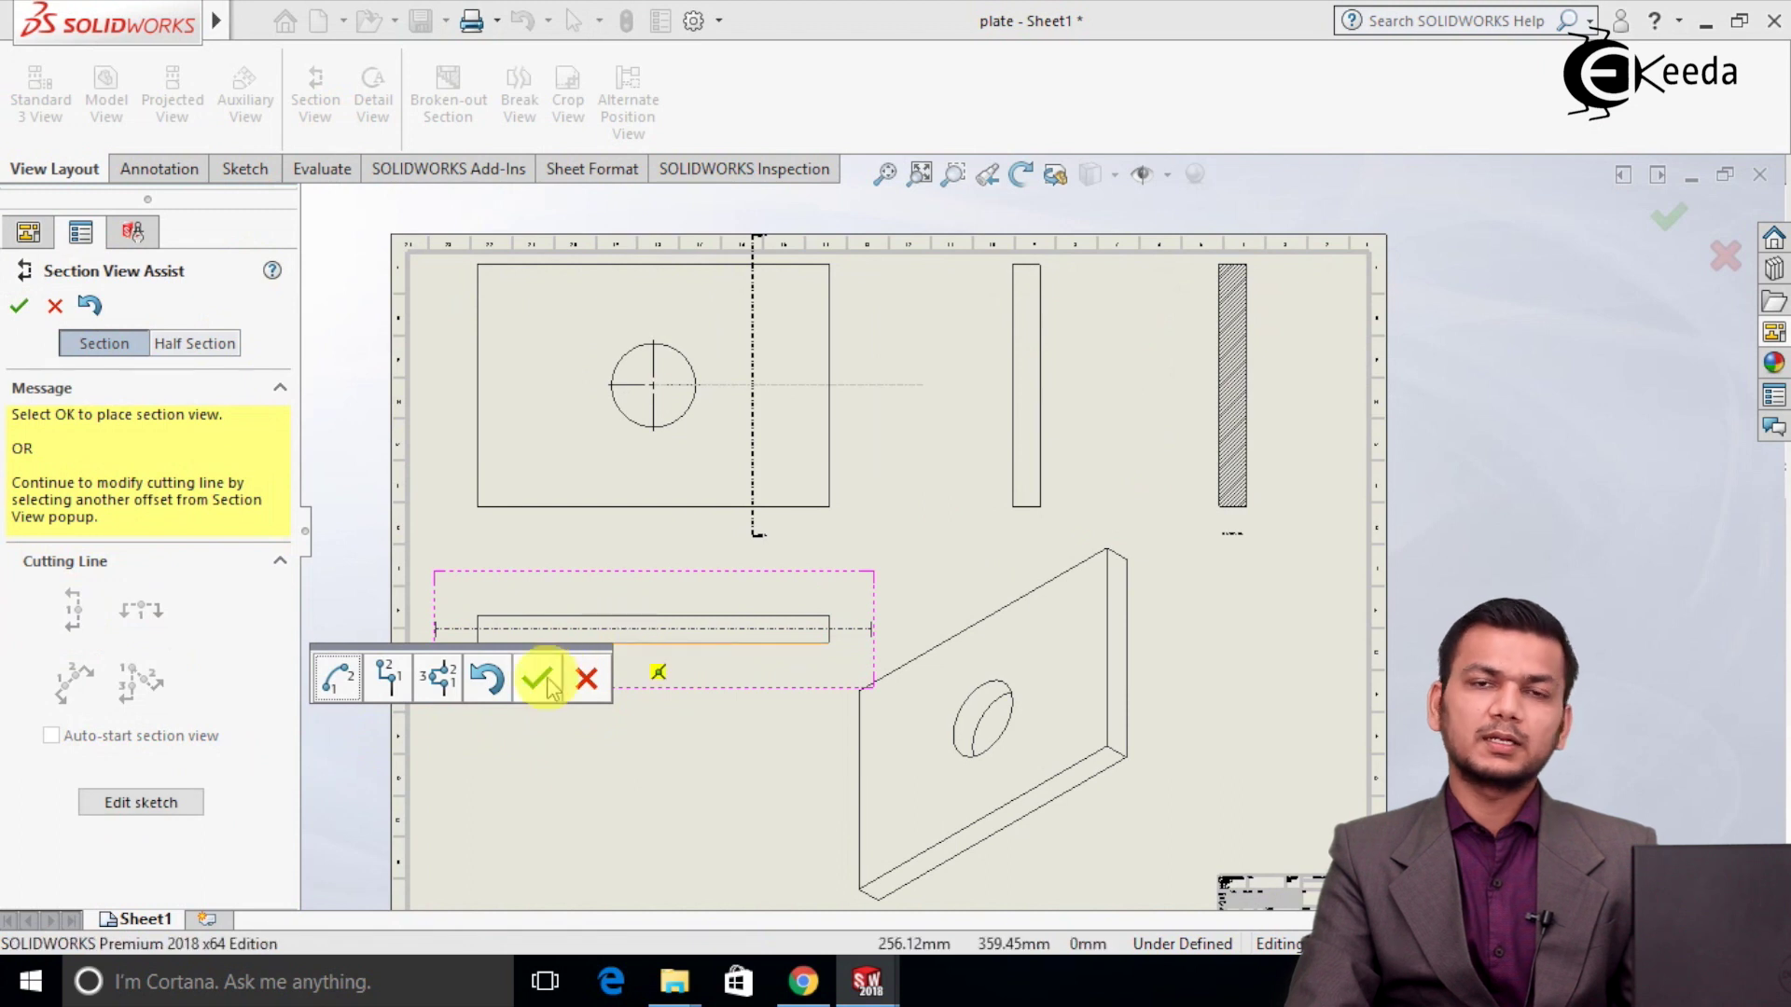
left_click(543, 680)
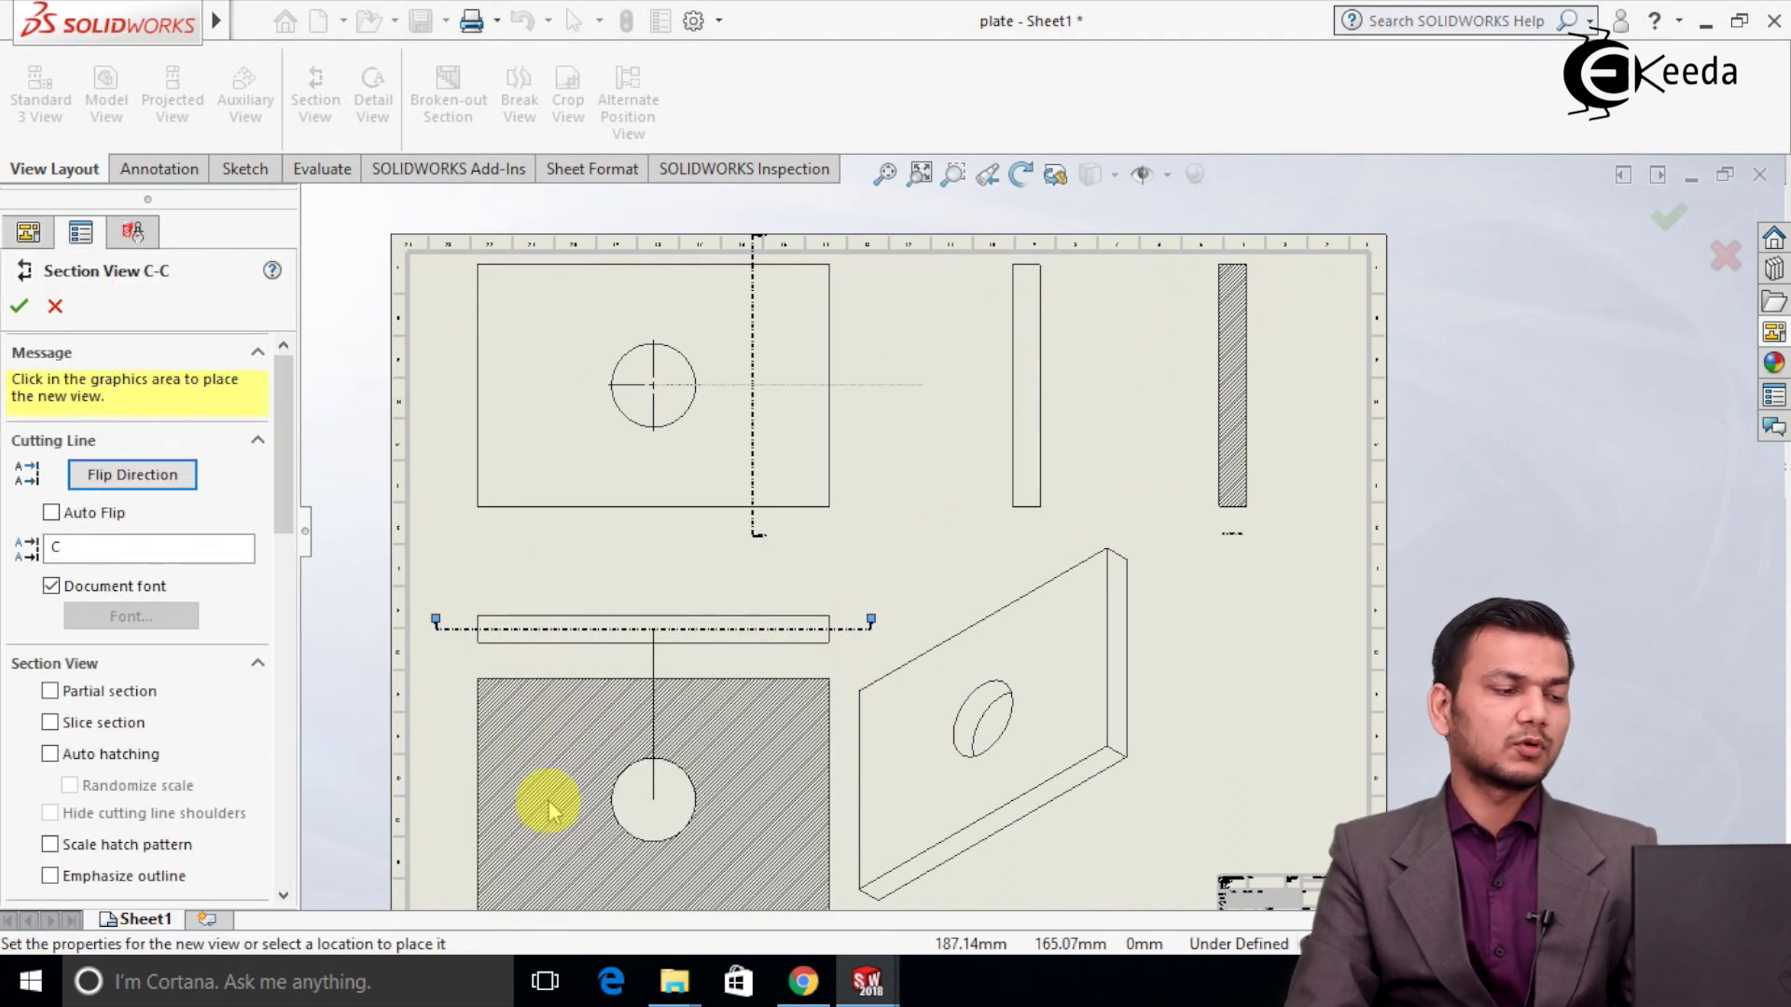
left_click(713, 727)
key("f")
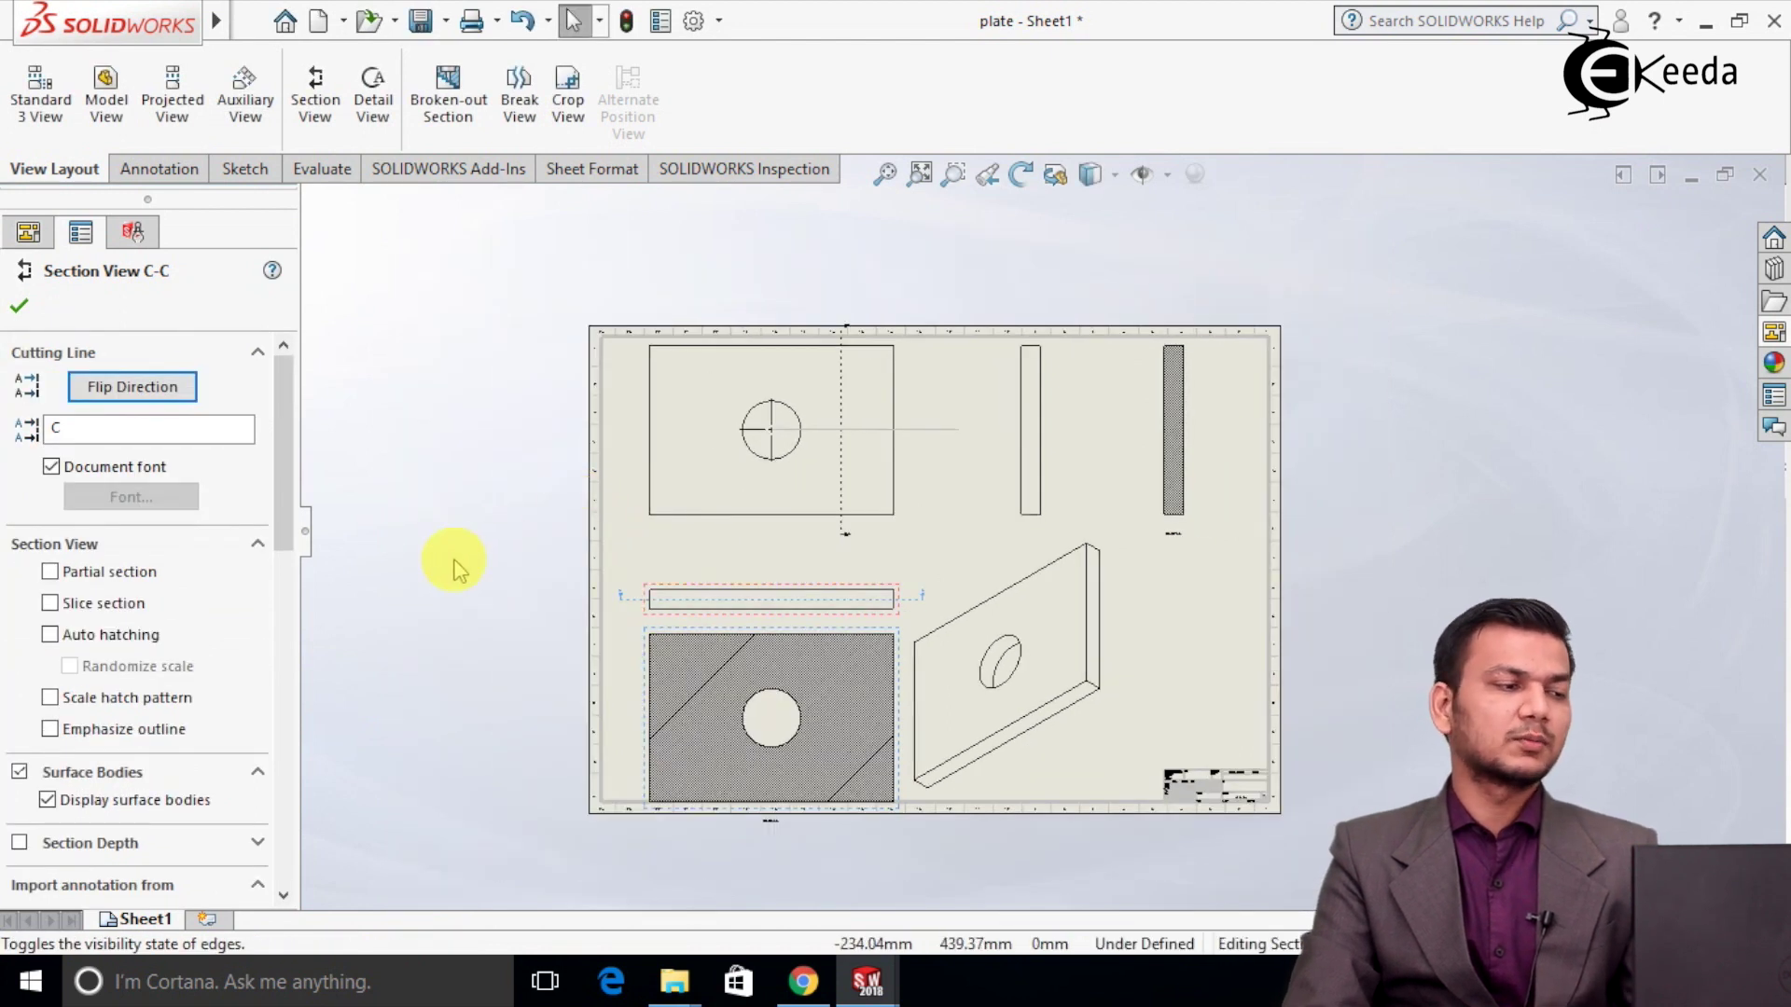
left_click(19, 306)
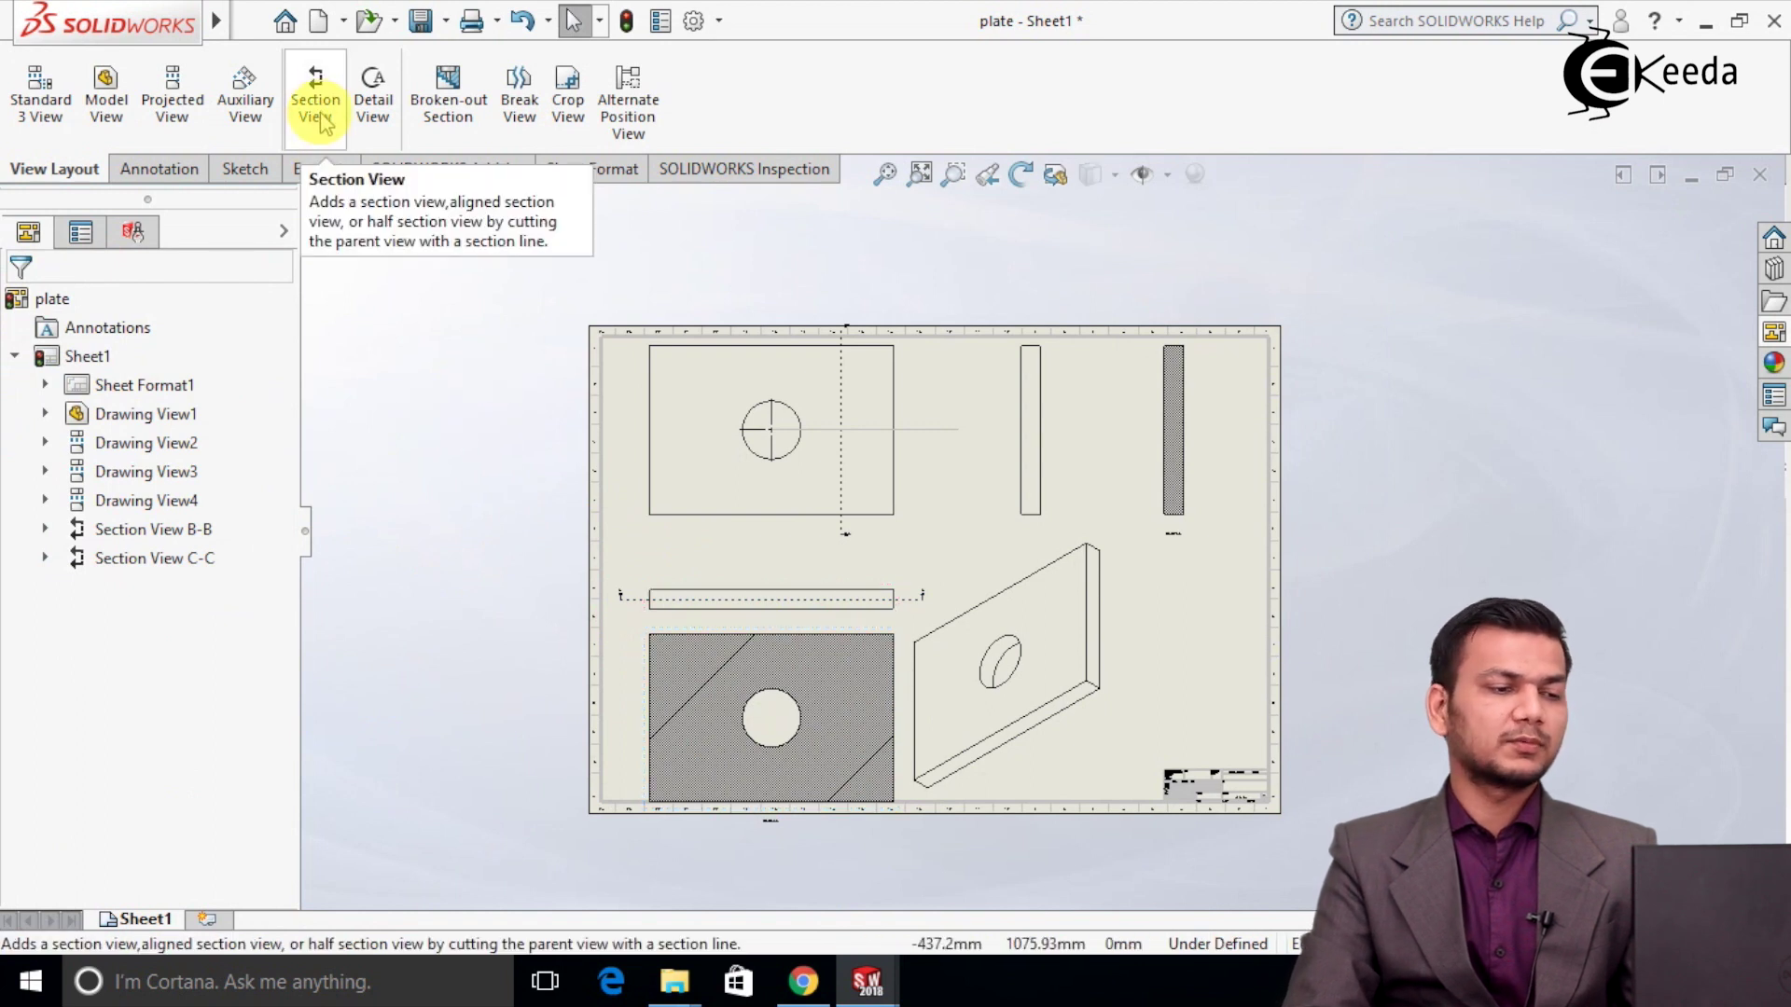
Delete section view B-B together with its cutting line.
left_click(1175, 410)
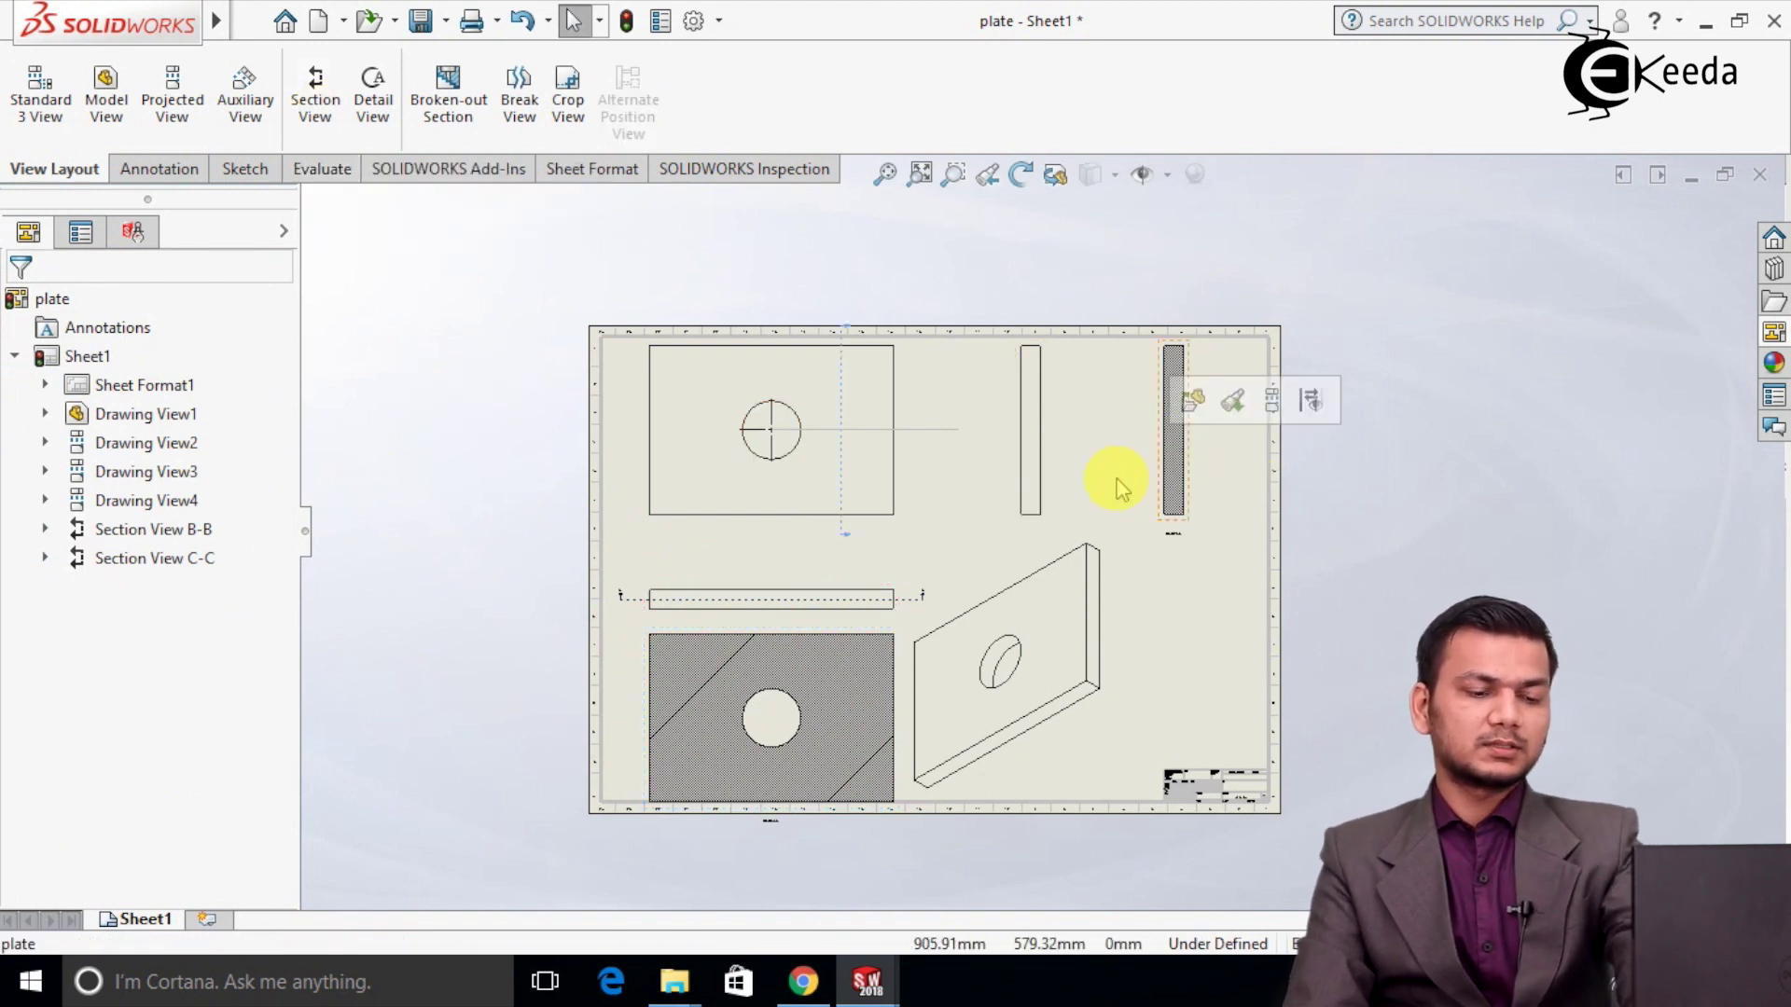
key("Delete")
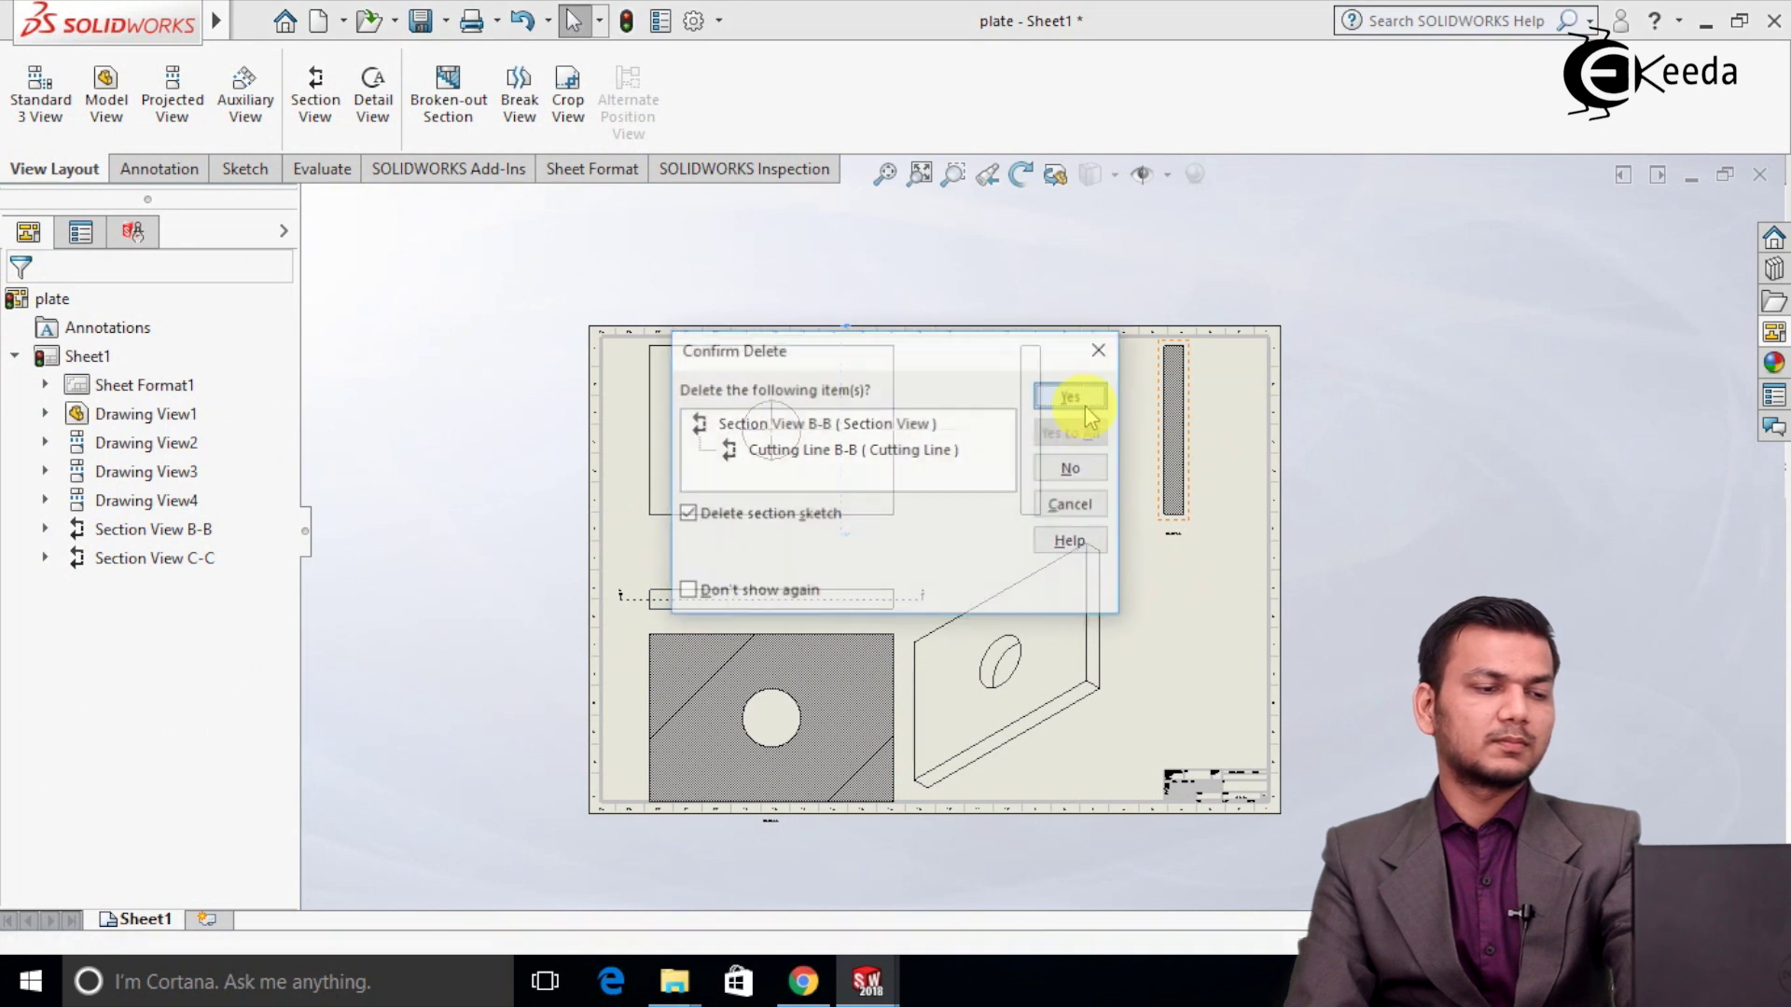
left_click(1072, 396)
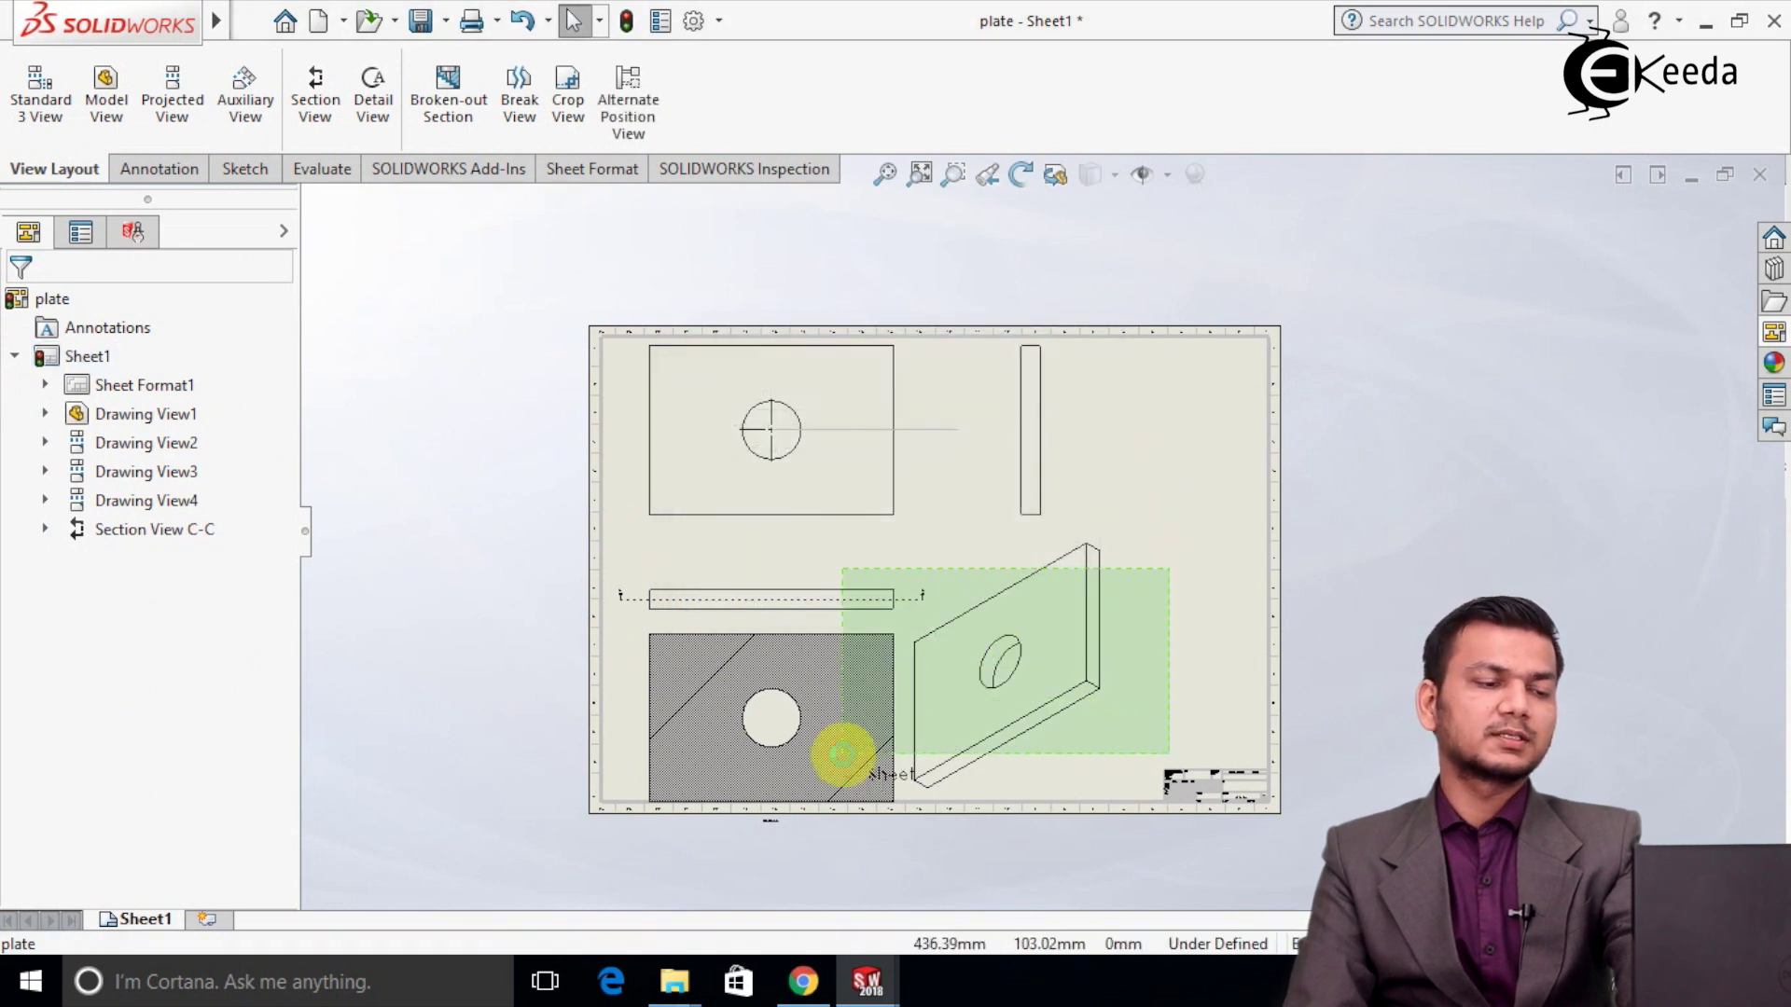
Delete the isometric view, the projected view below the front view and its section view.
left_click(844, 765)
key("Delete")
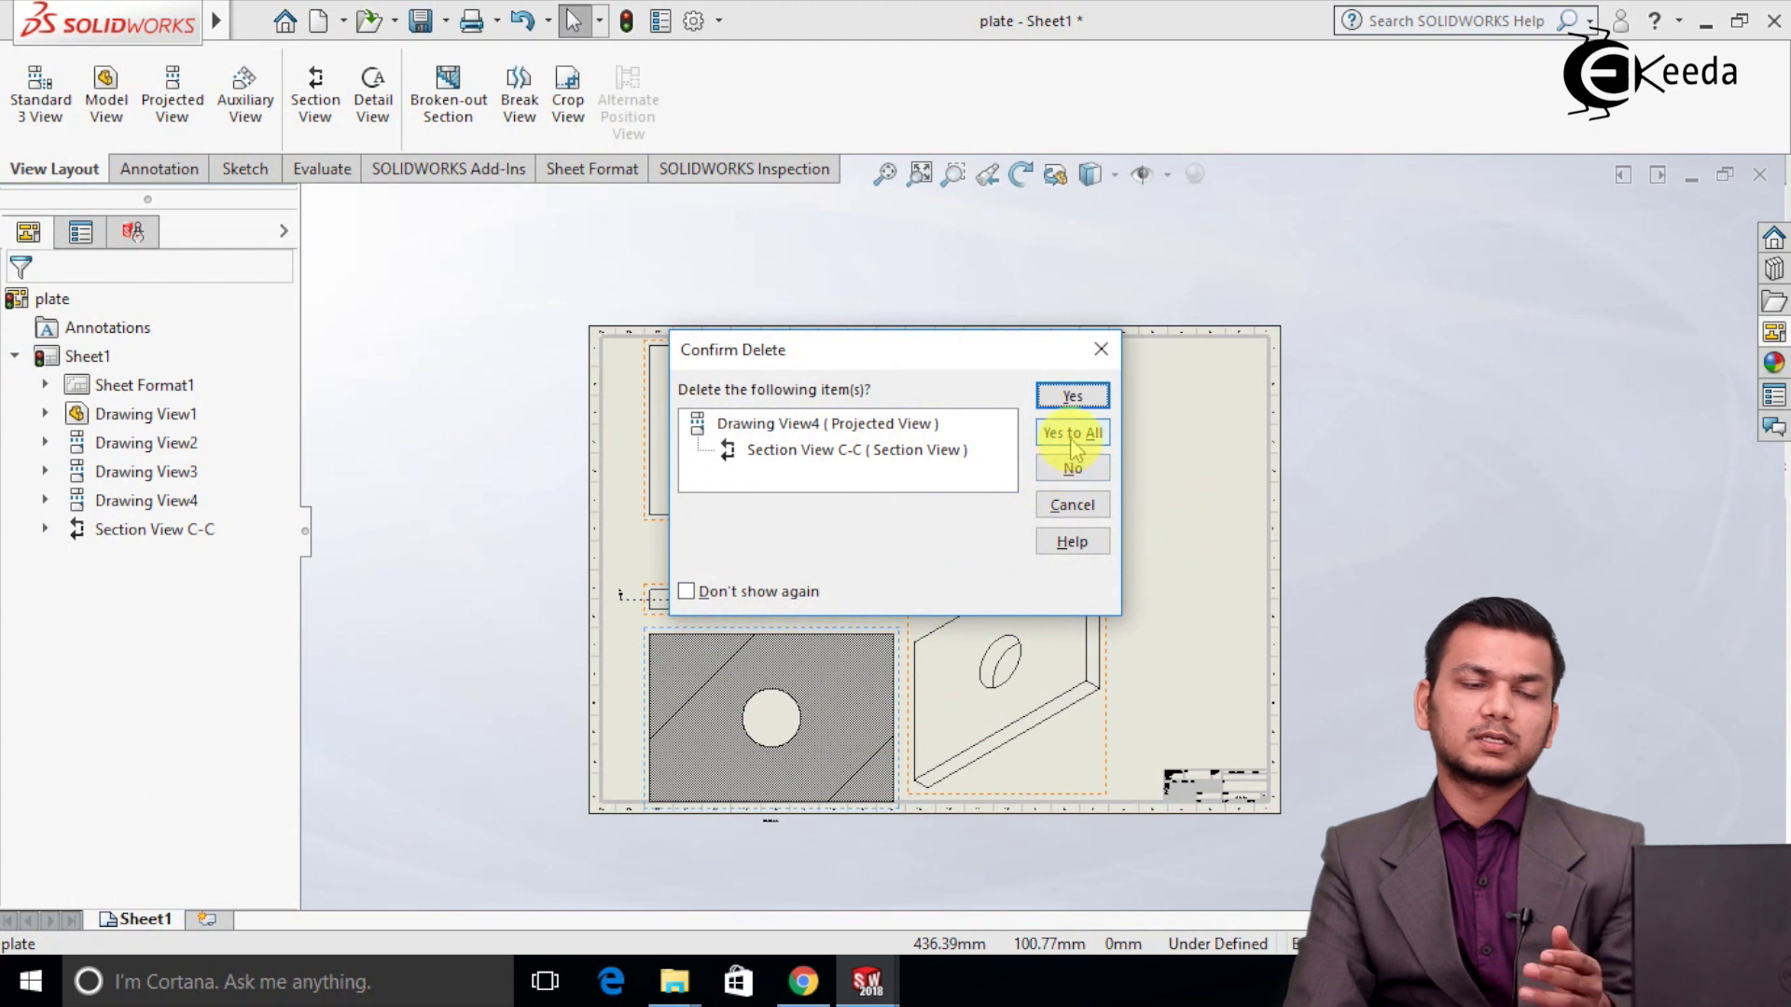
left_click(1072, 396)
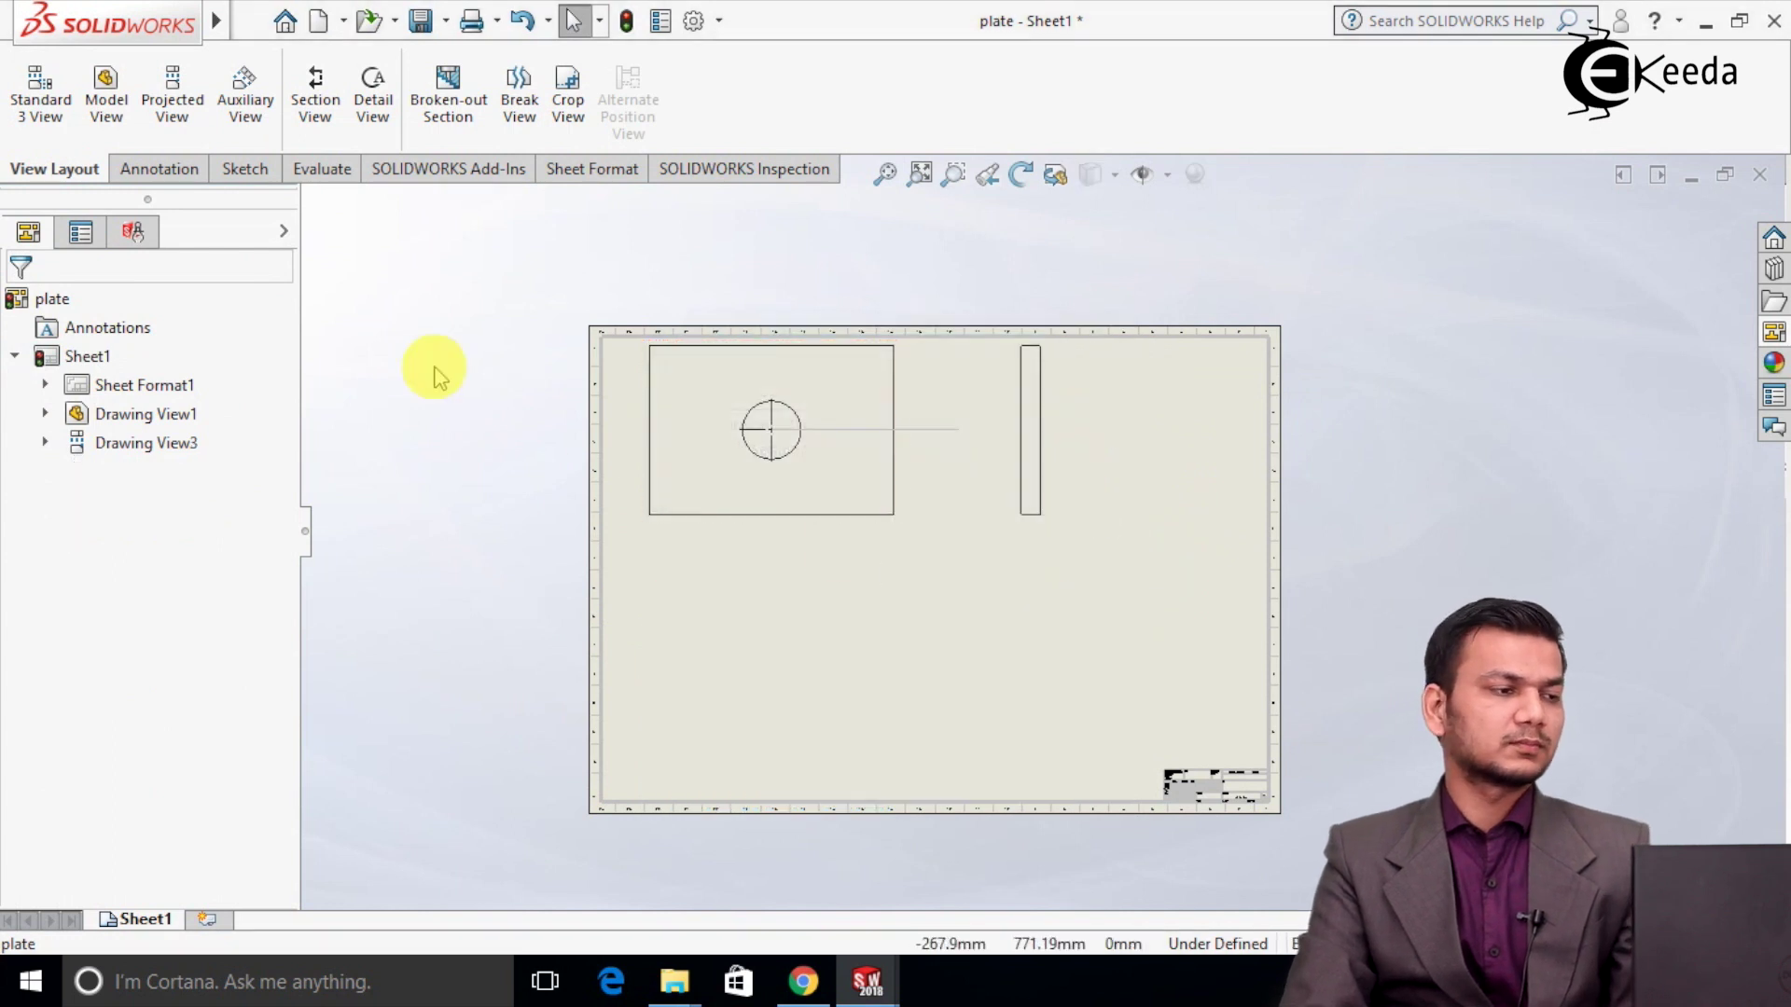
Create a section view with an inclined auxiliary cutting line across the front view, placing it diagonally below, and accept it.
left_click(317, 102)
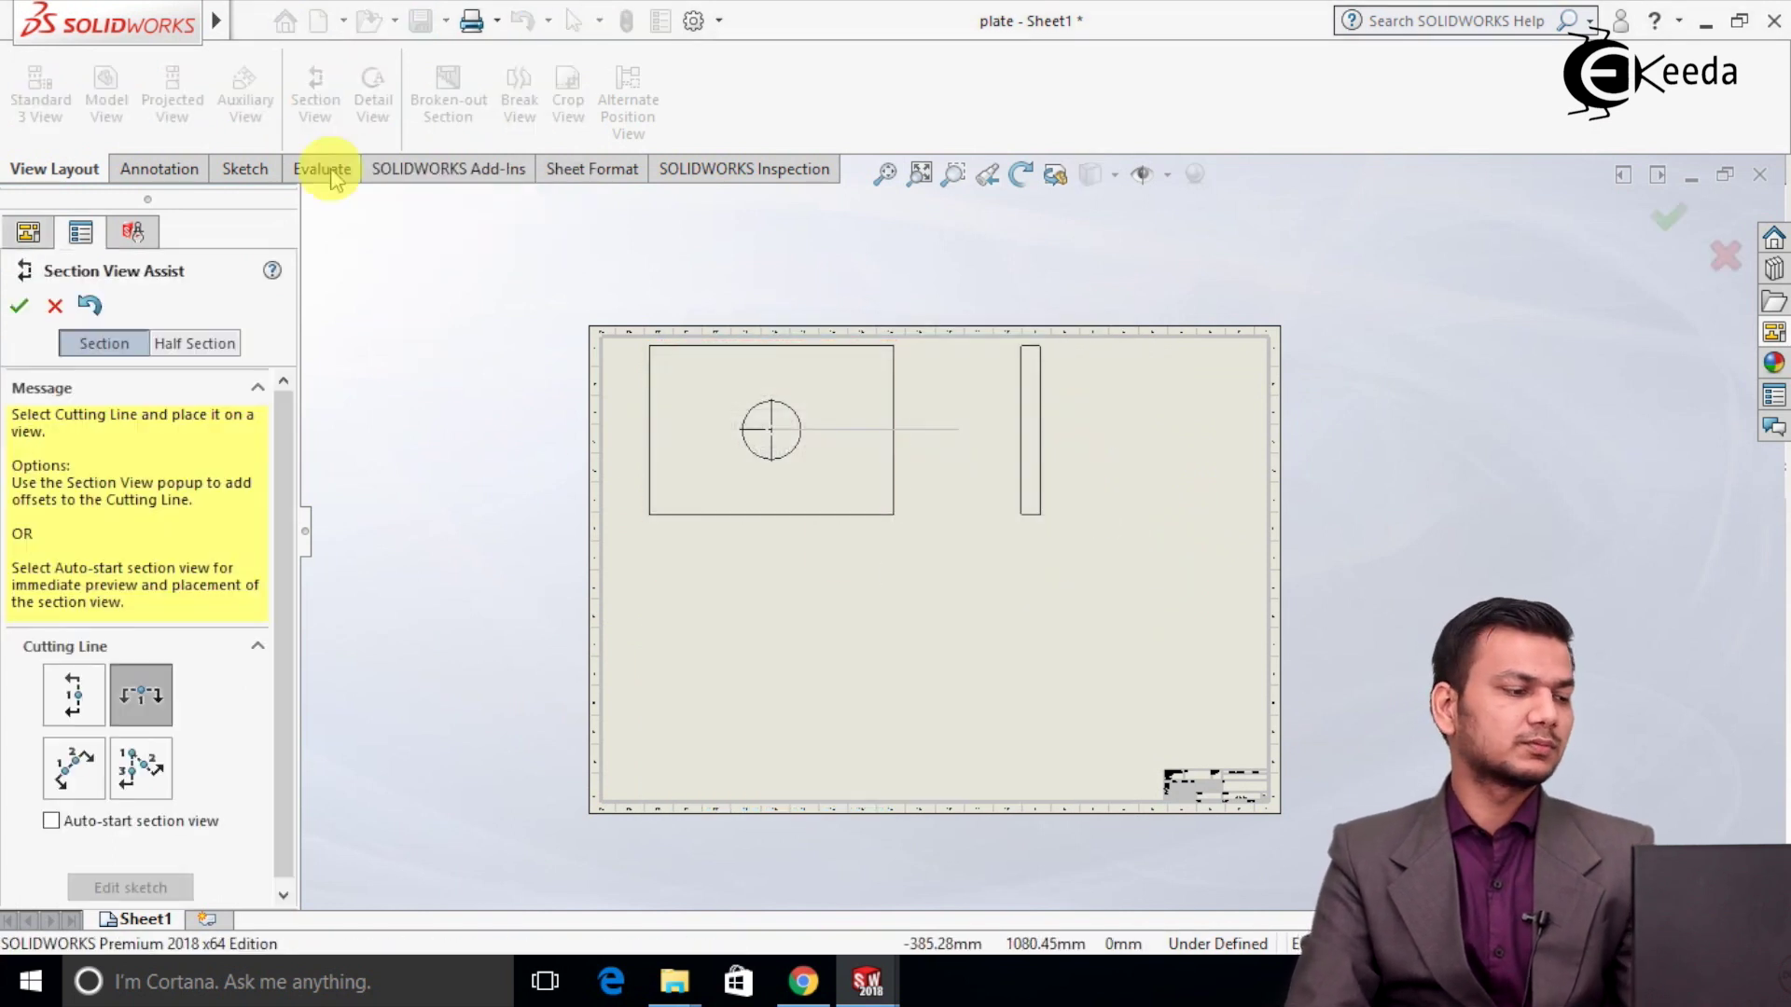
left_click(77, 772)
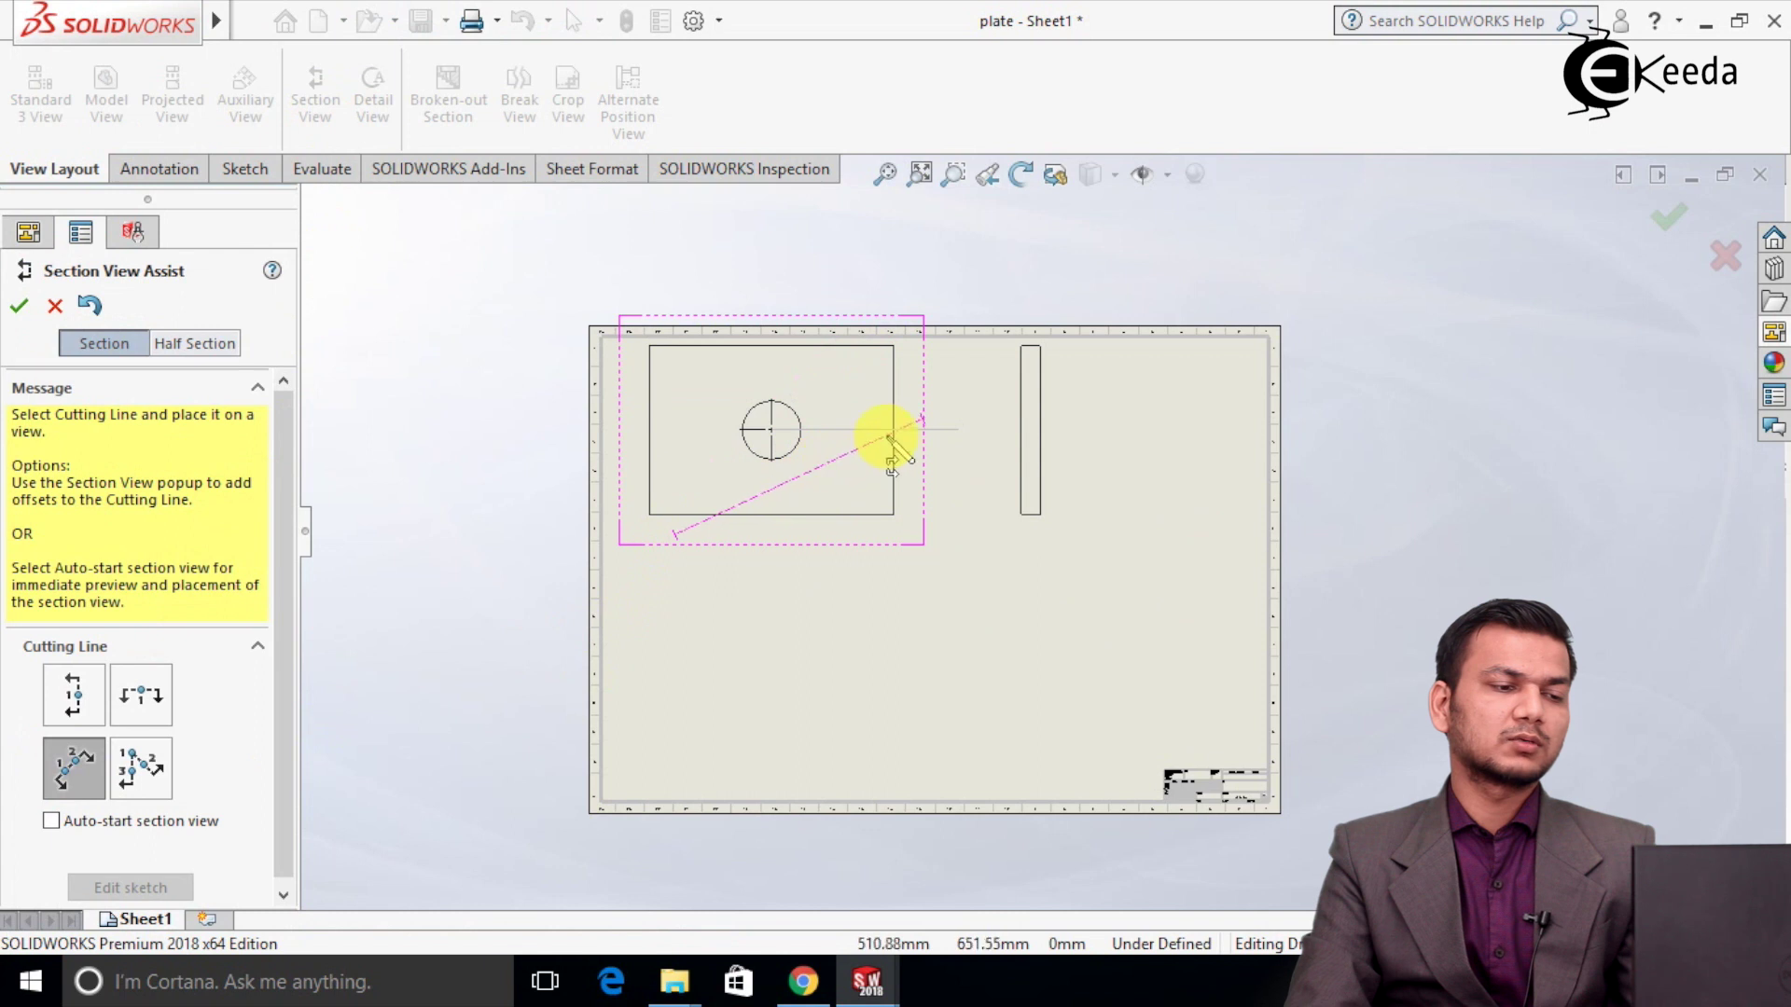
left_click(919, 369)
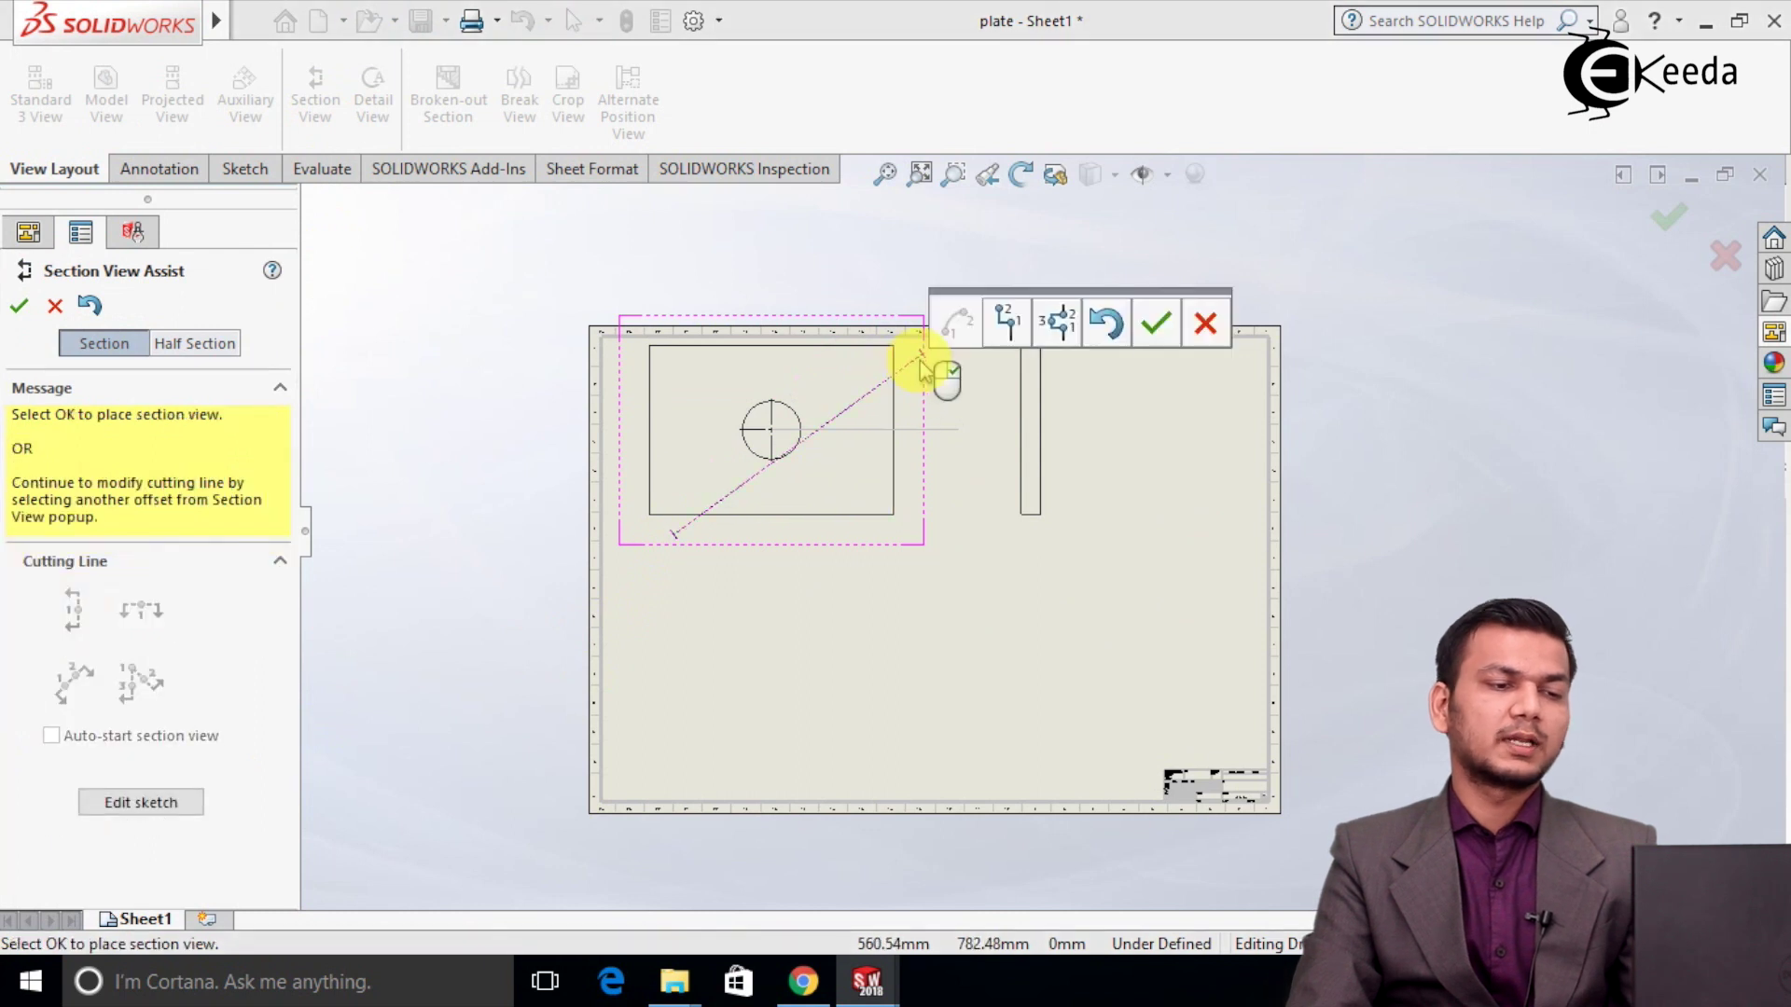
left_click(1154, 326)
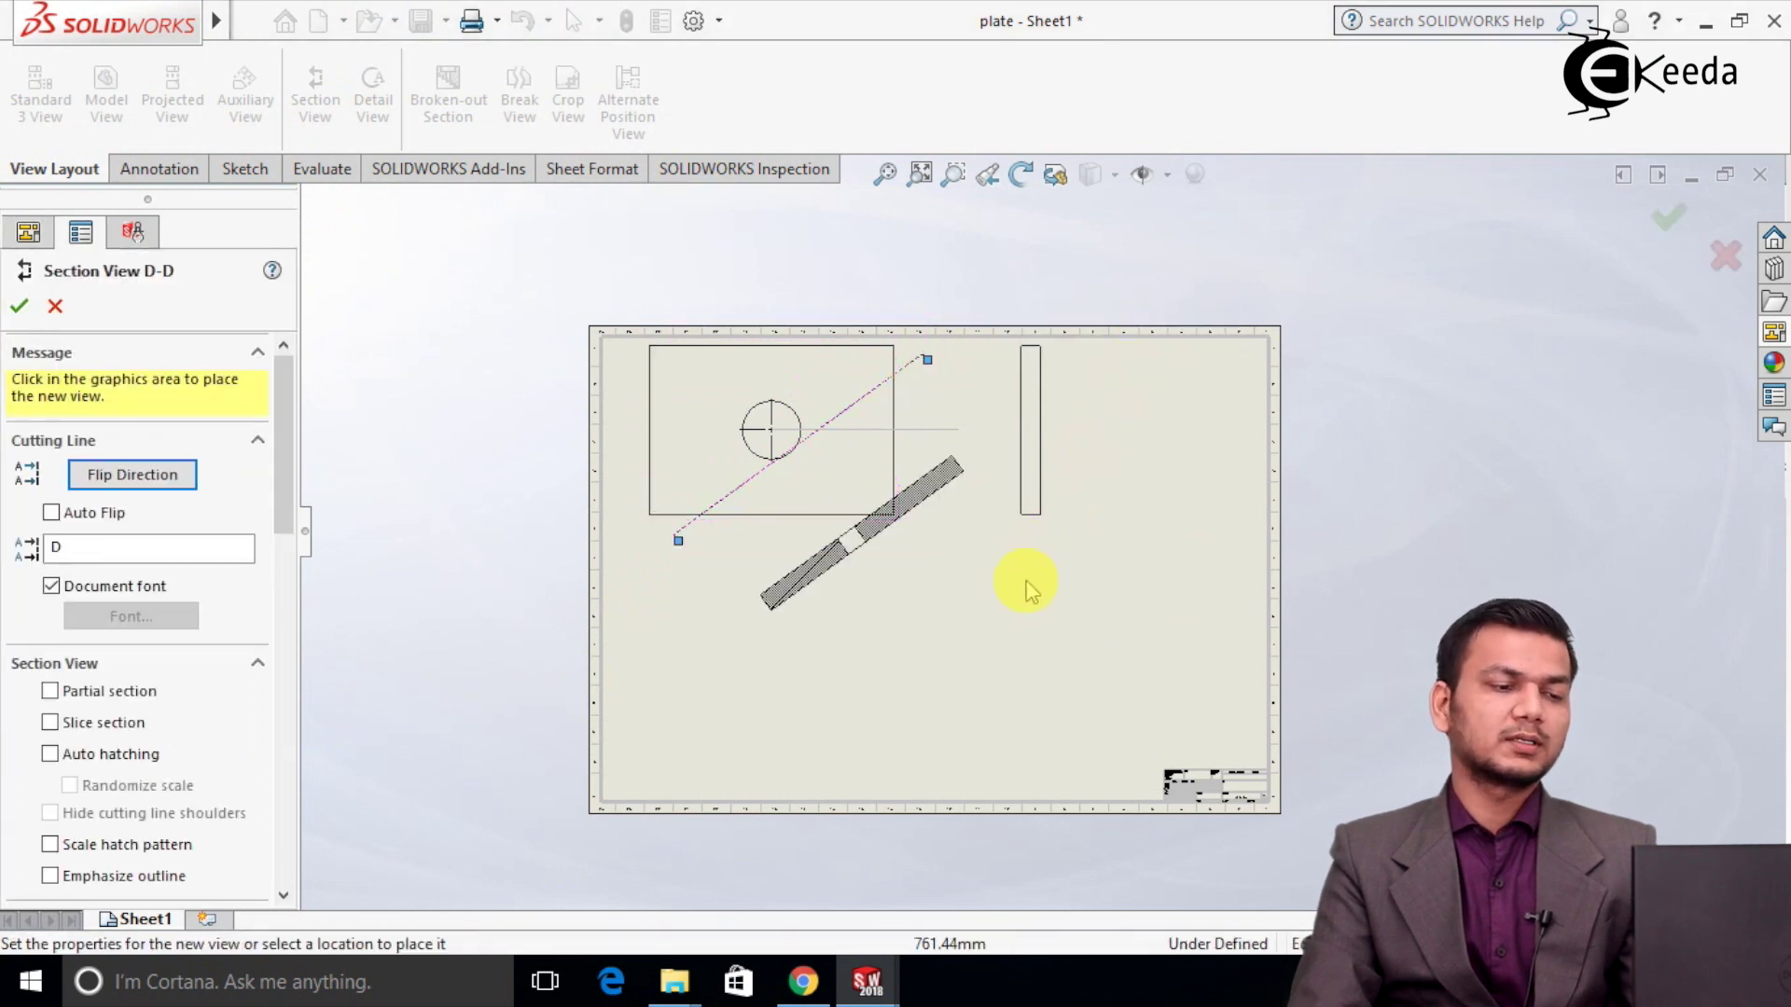
left_click(1016, 611)
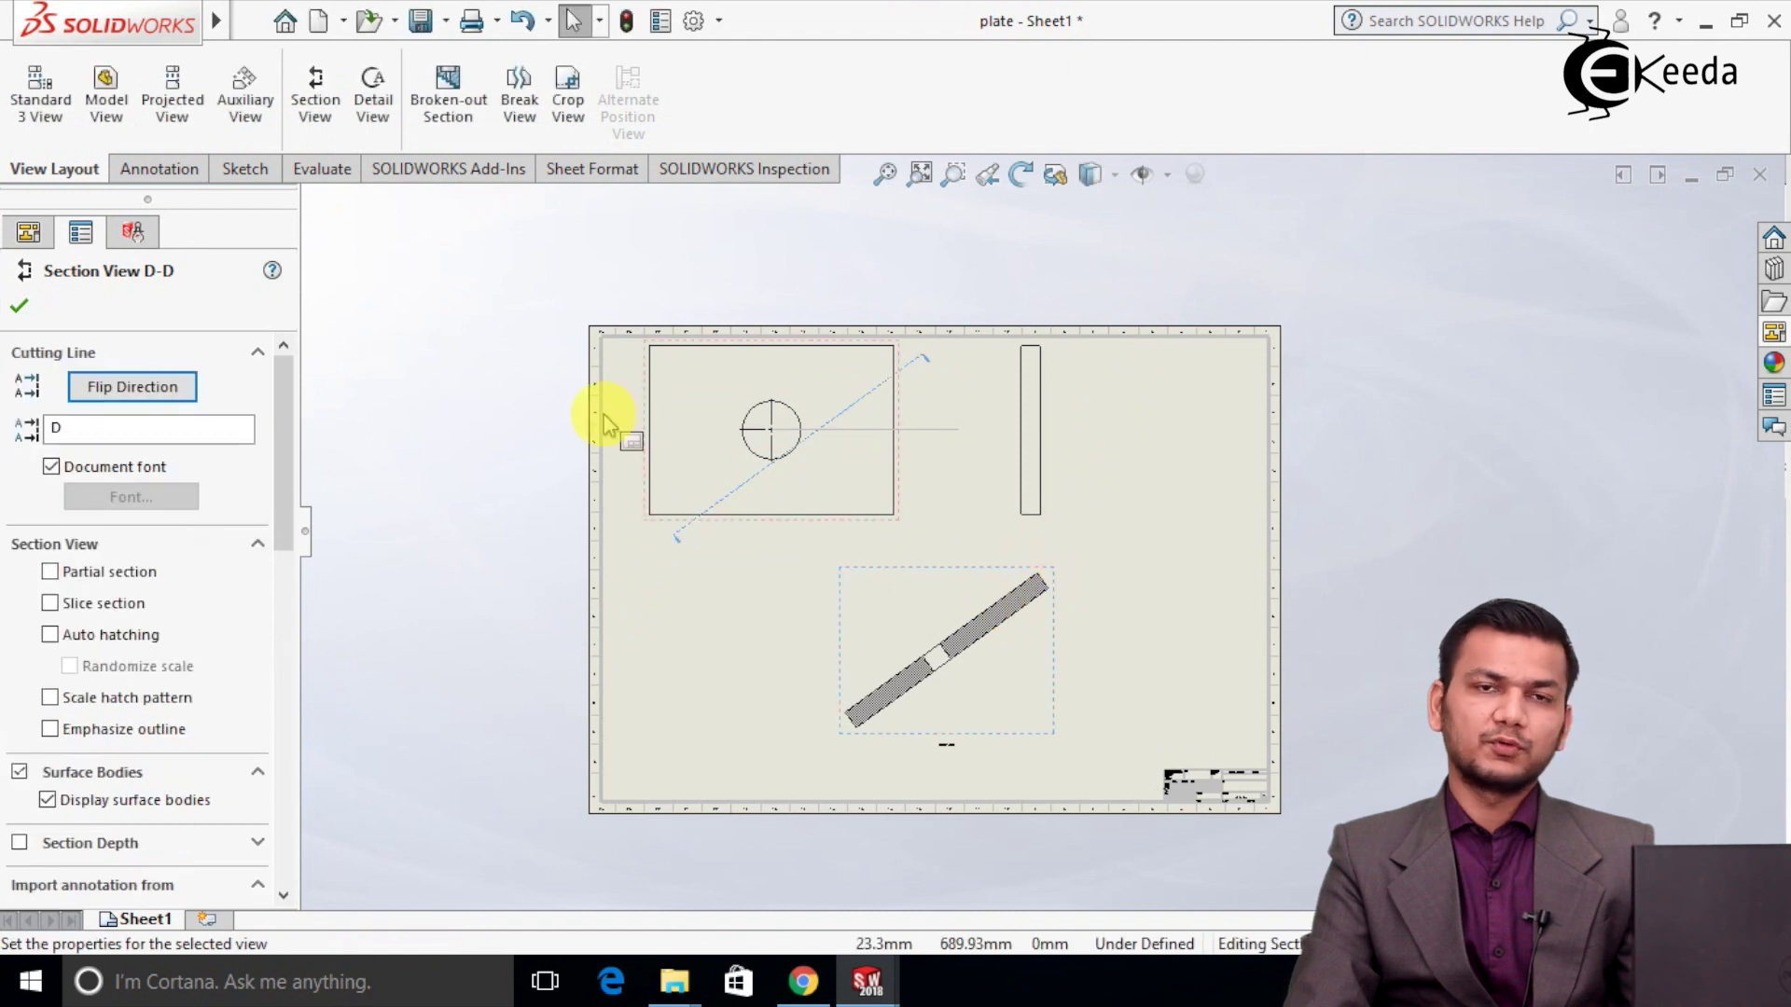
scroll(977, 755, "down", 5)
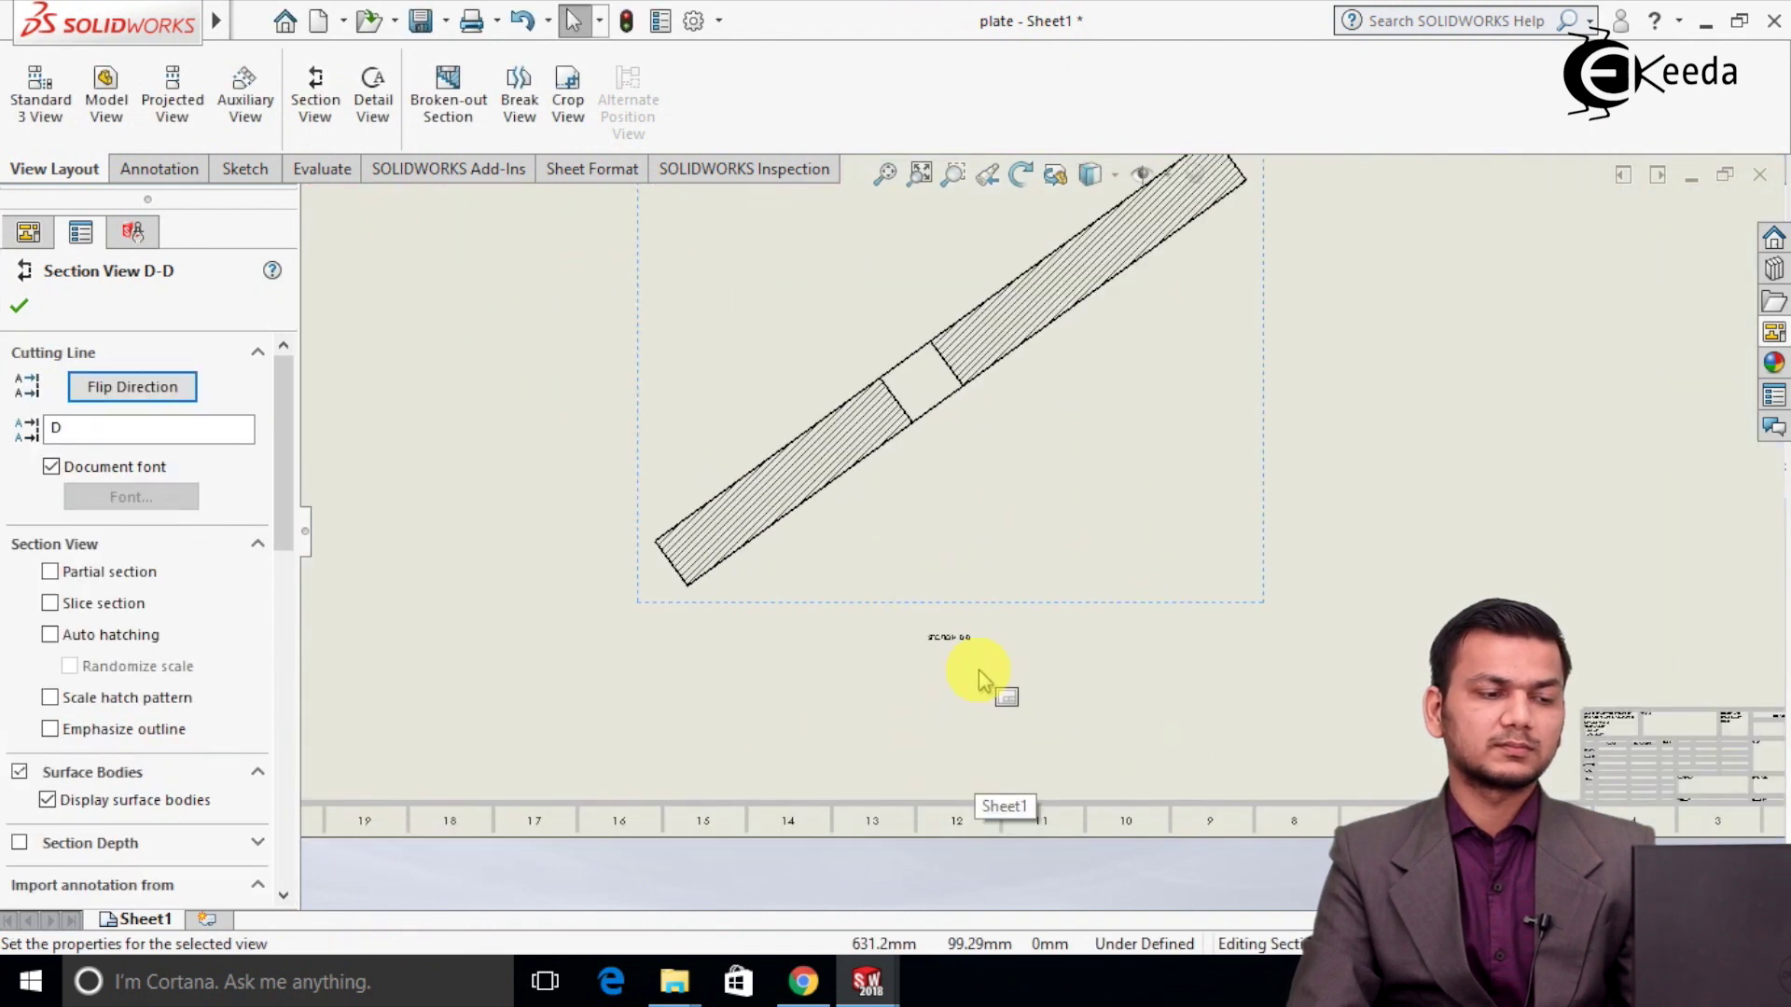
scroll(1007, 670, "up", 5)
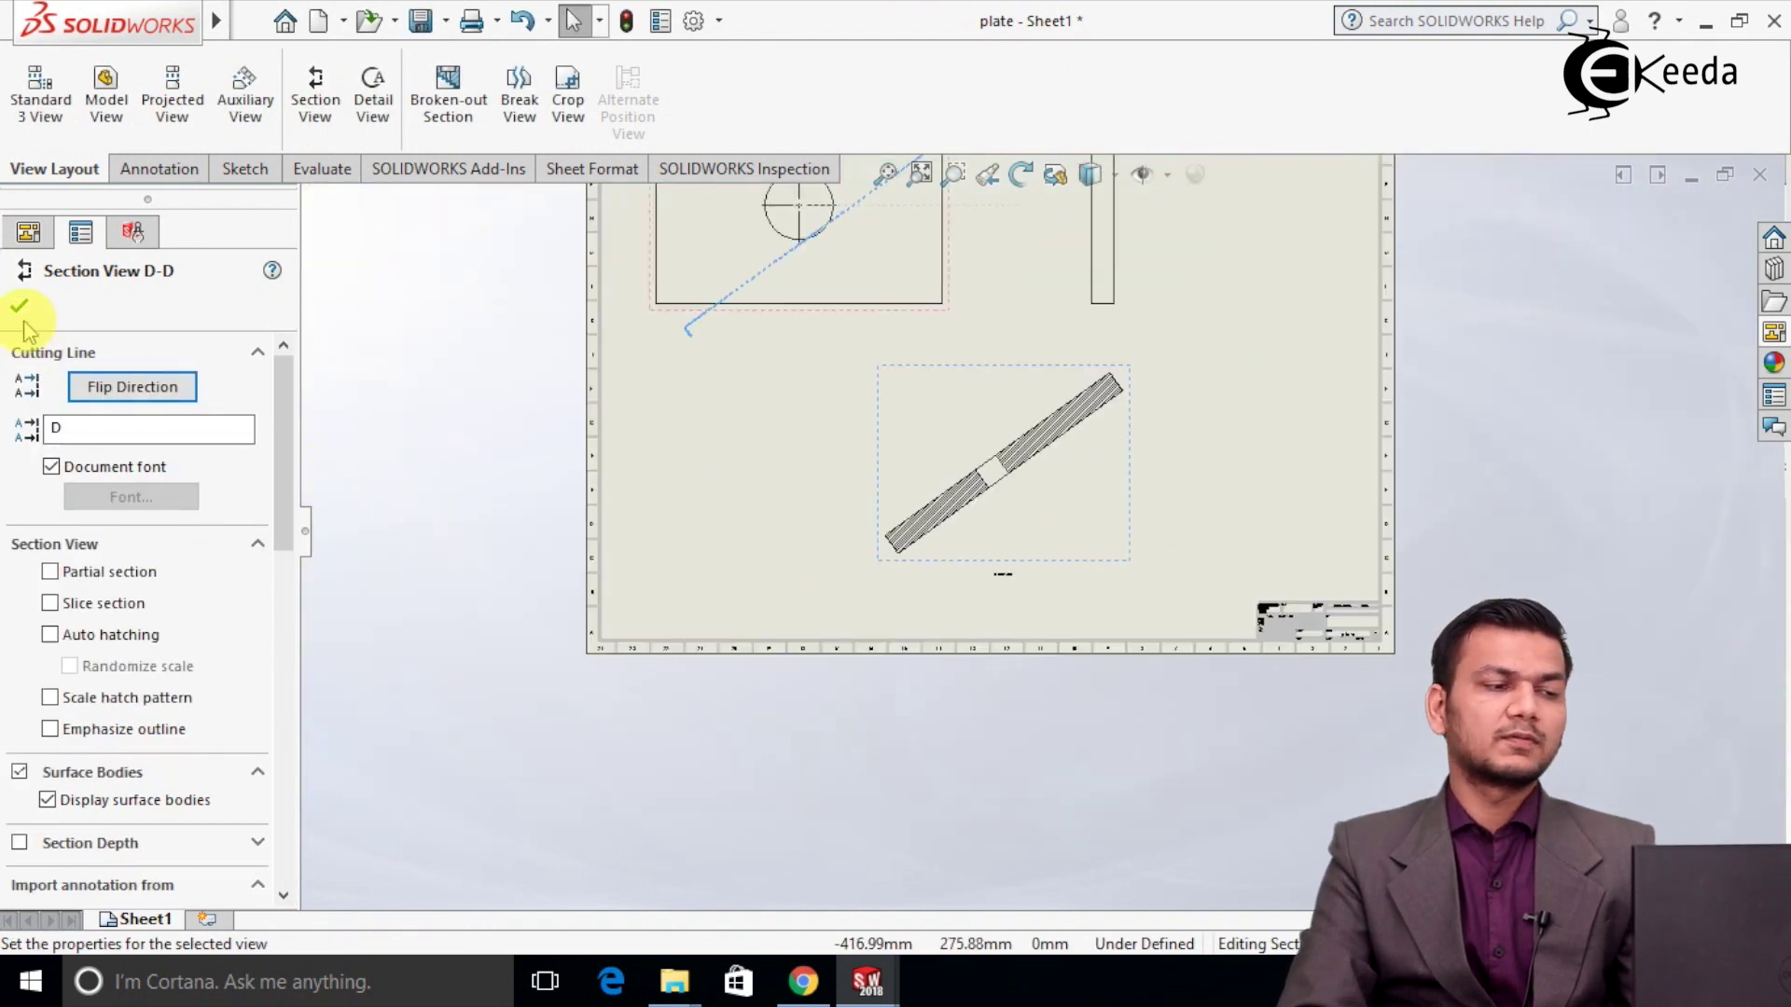
left_click(21, 308)
key("f")
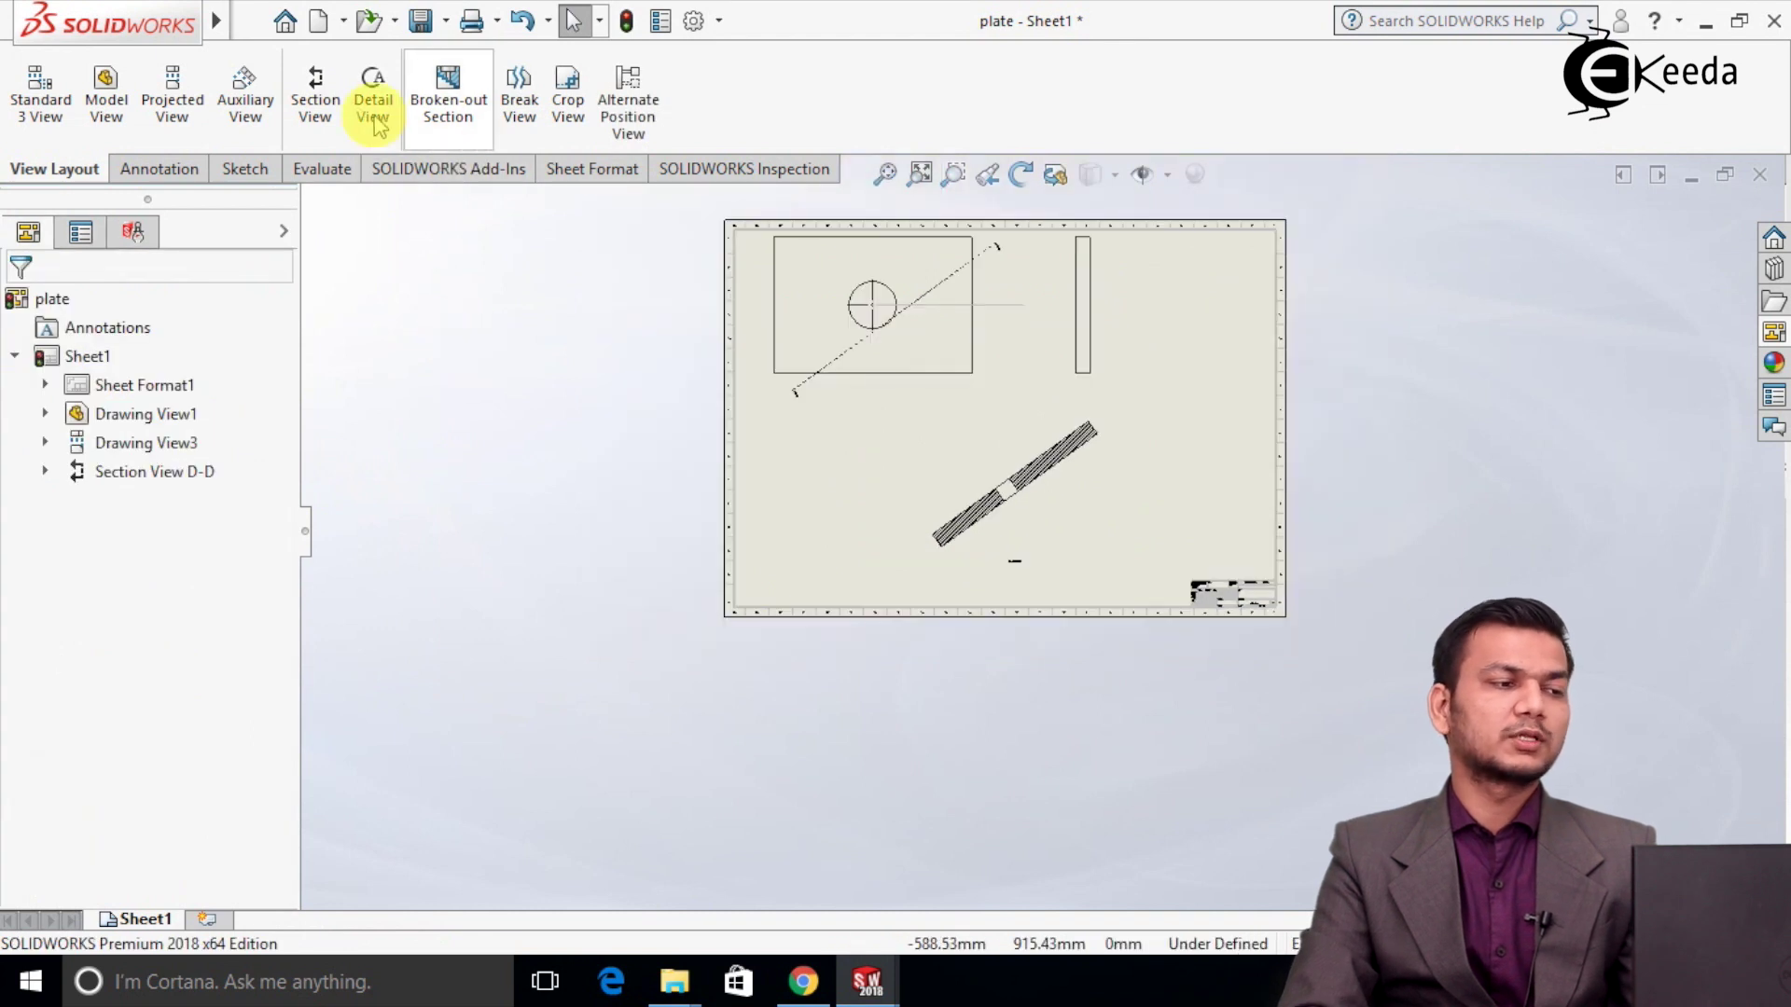
Create an aligned section view from a bent cutting line on the side view, placing it below that view, and accept it.
left_click(310, 110)
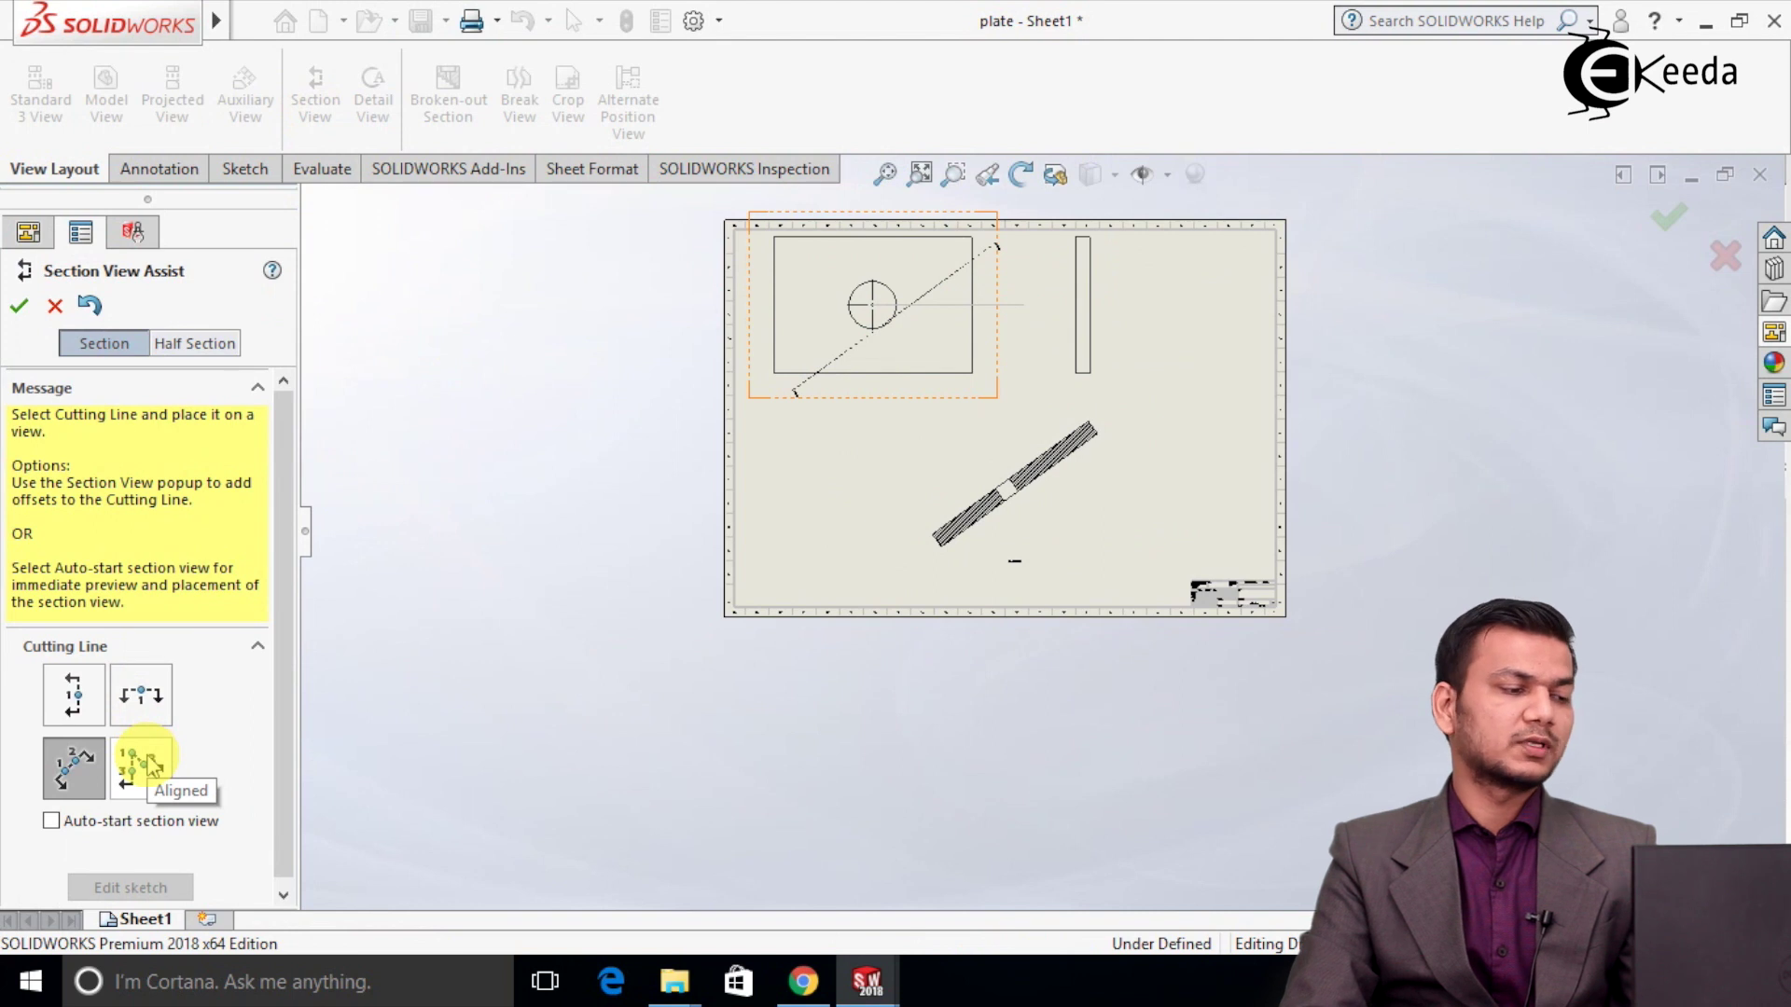
left_click(152, 765)
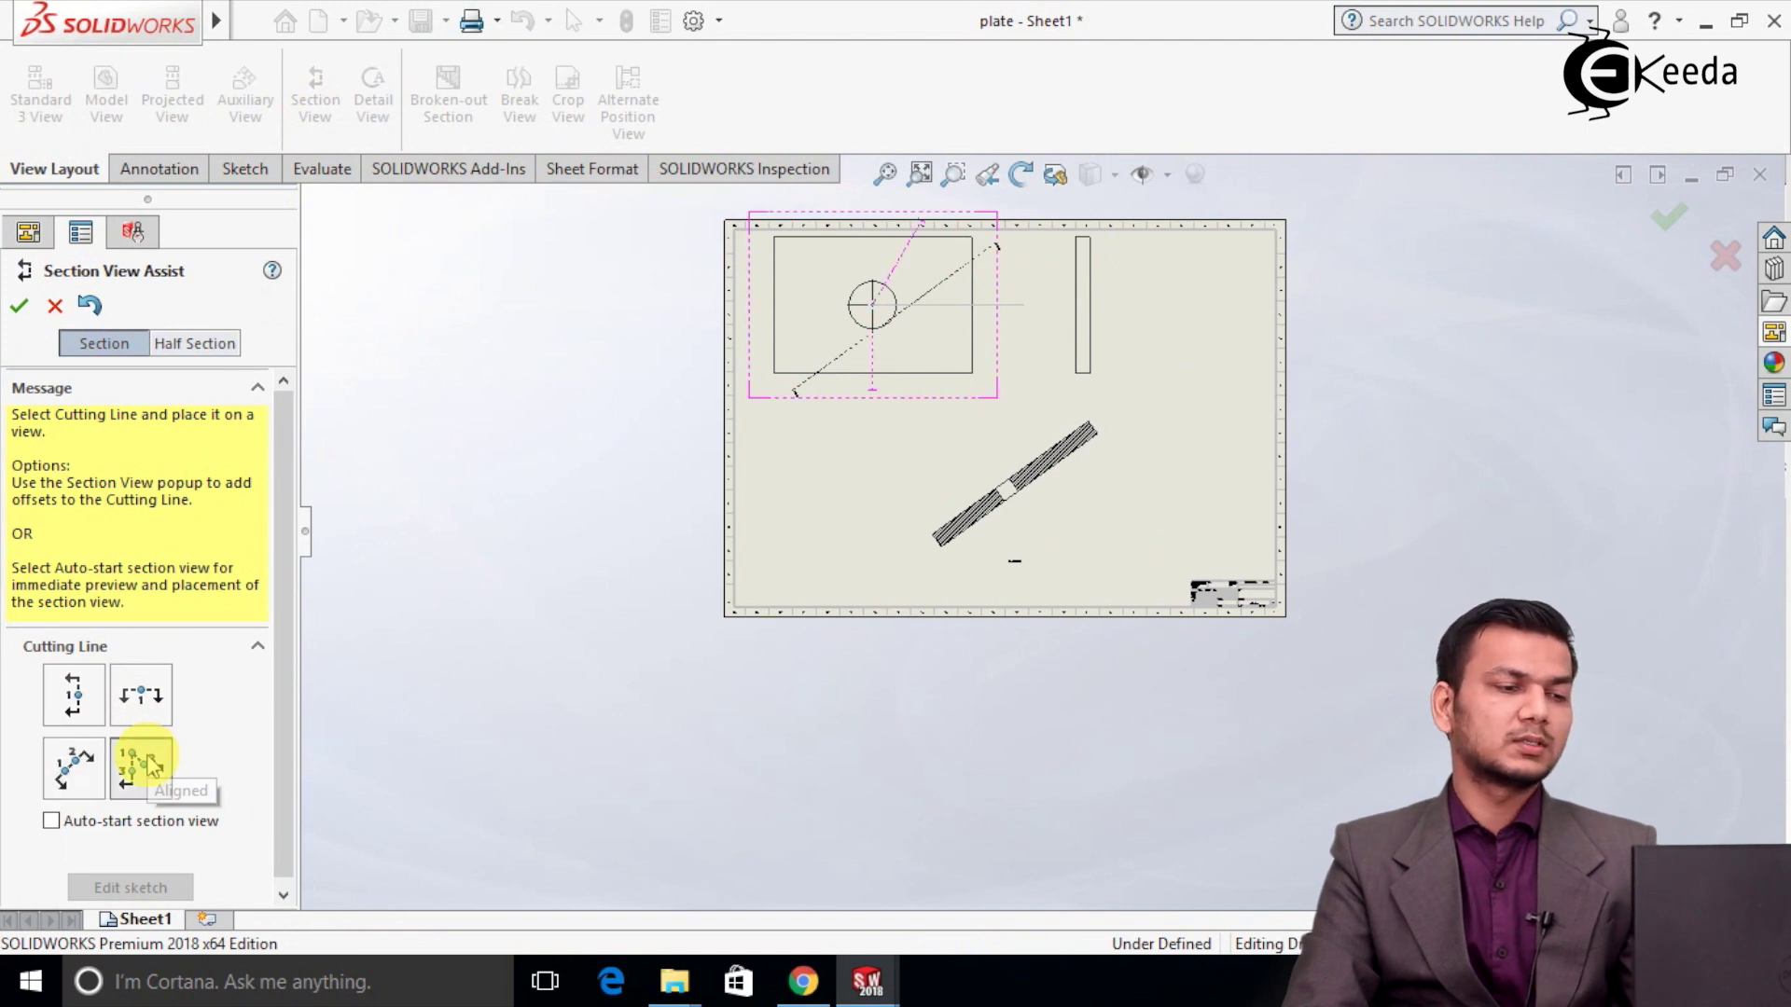
scroll(1063, 360, "up", 2)
scroll(1082, 392, "down", 1)
scroll(1077, 381, "down", 2)
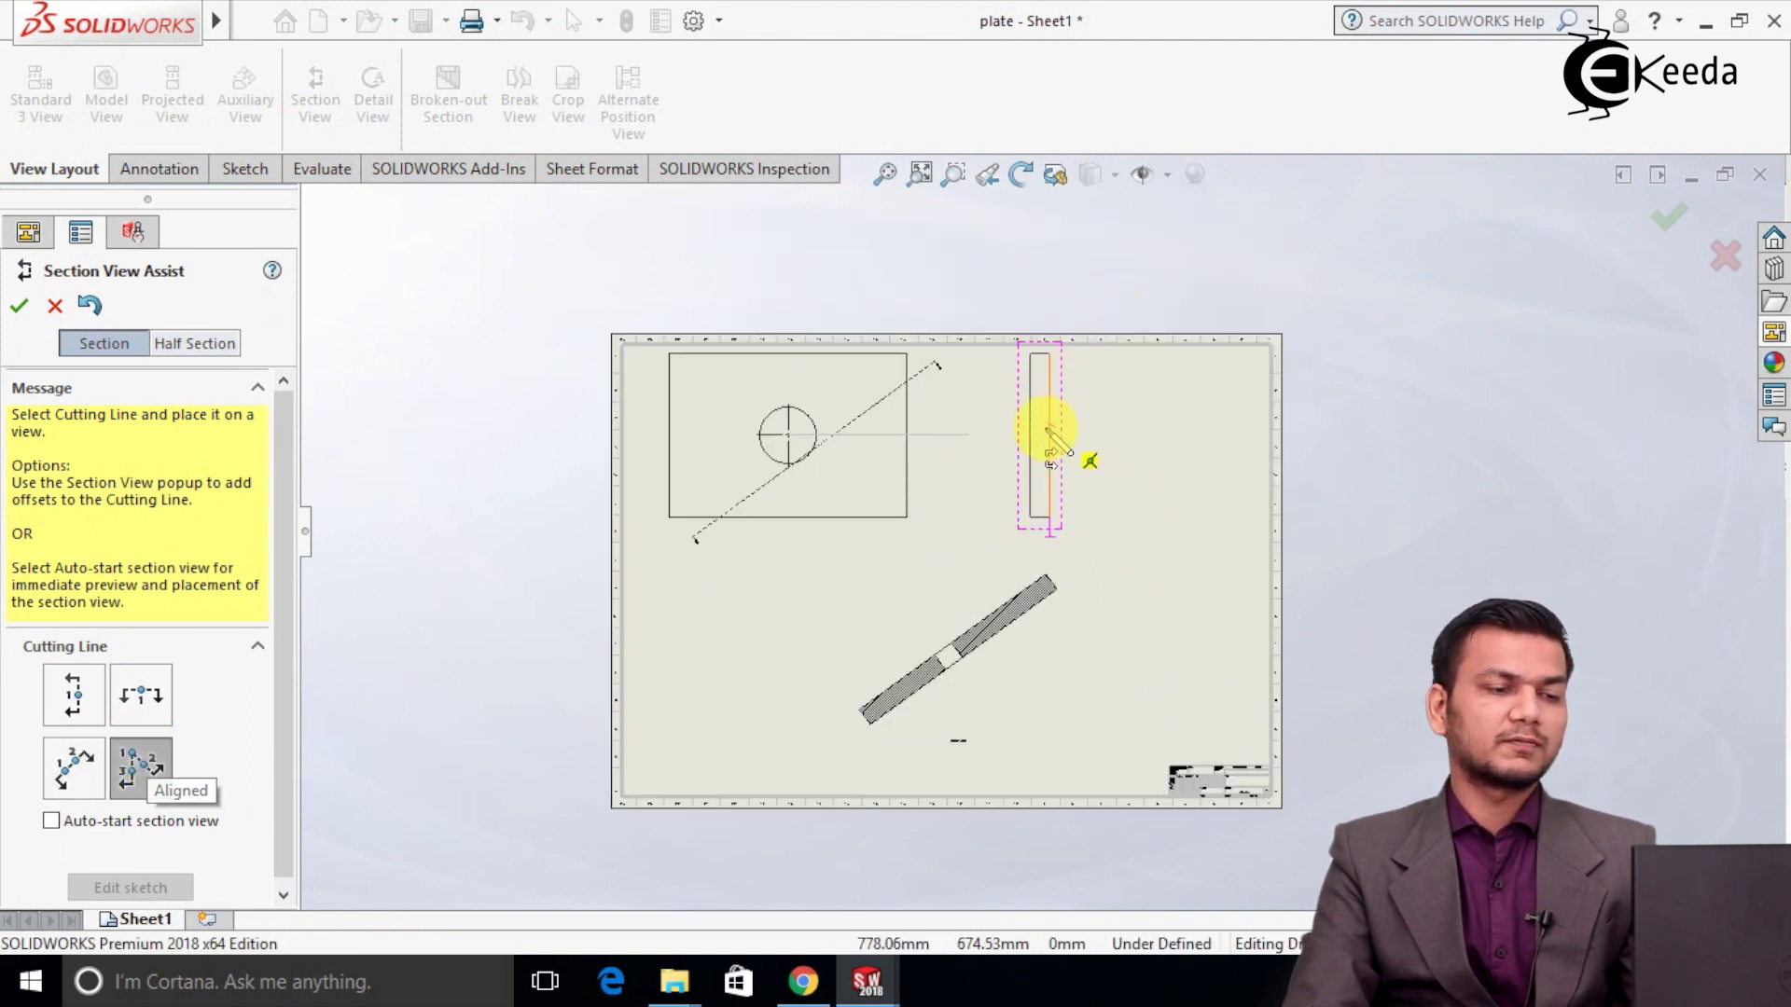
left_click(1042, 405)
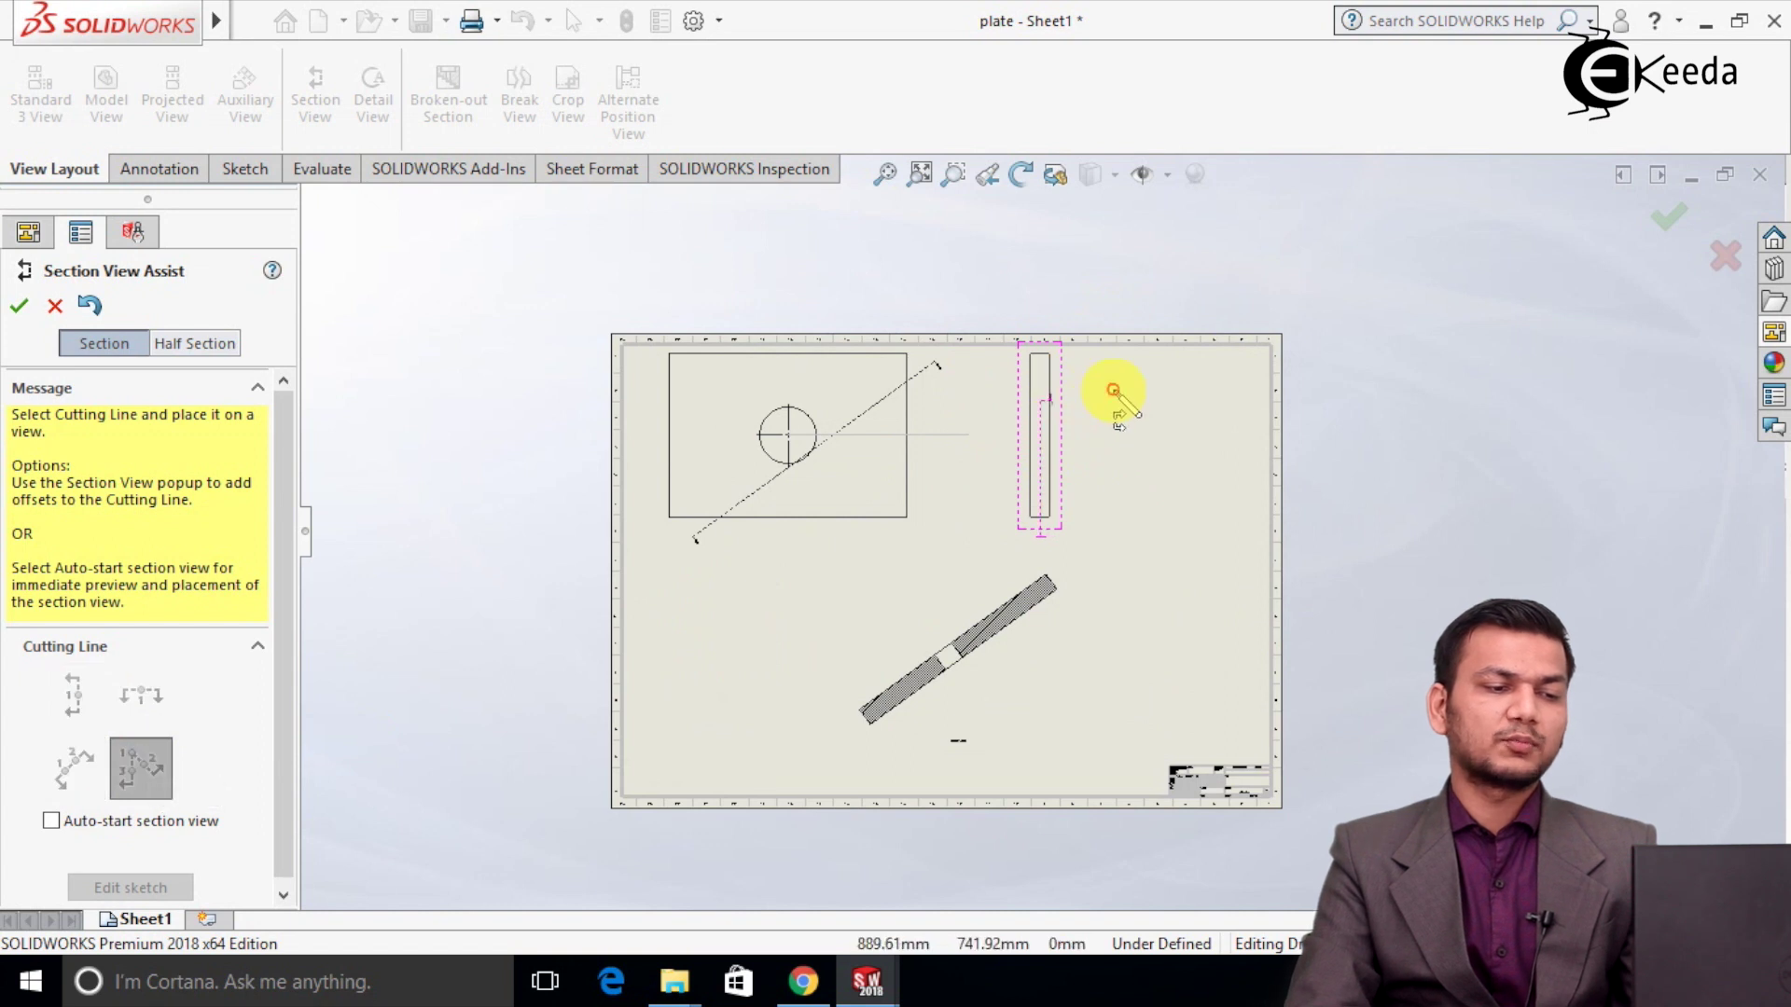
left_click(975, 508)
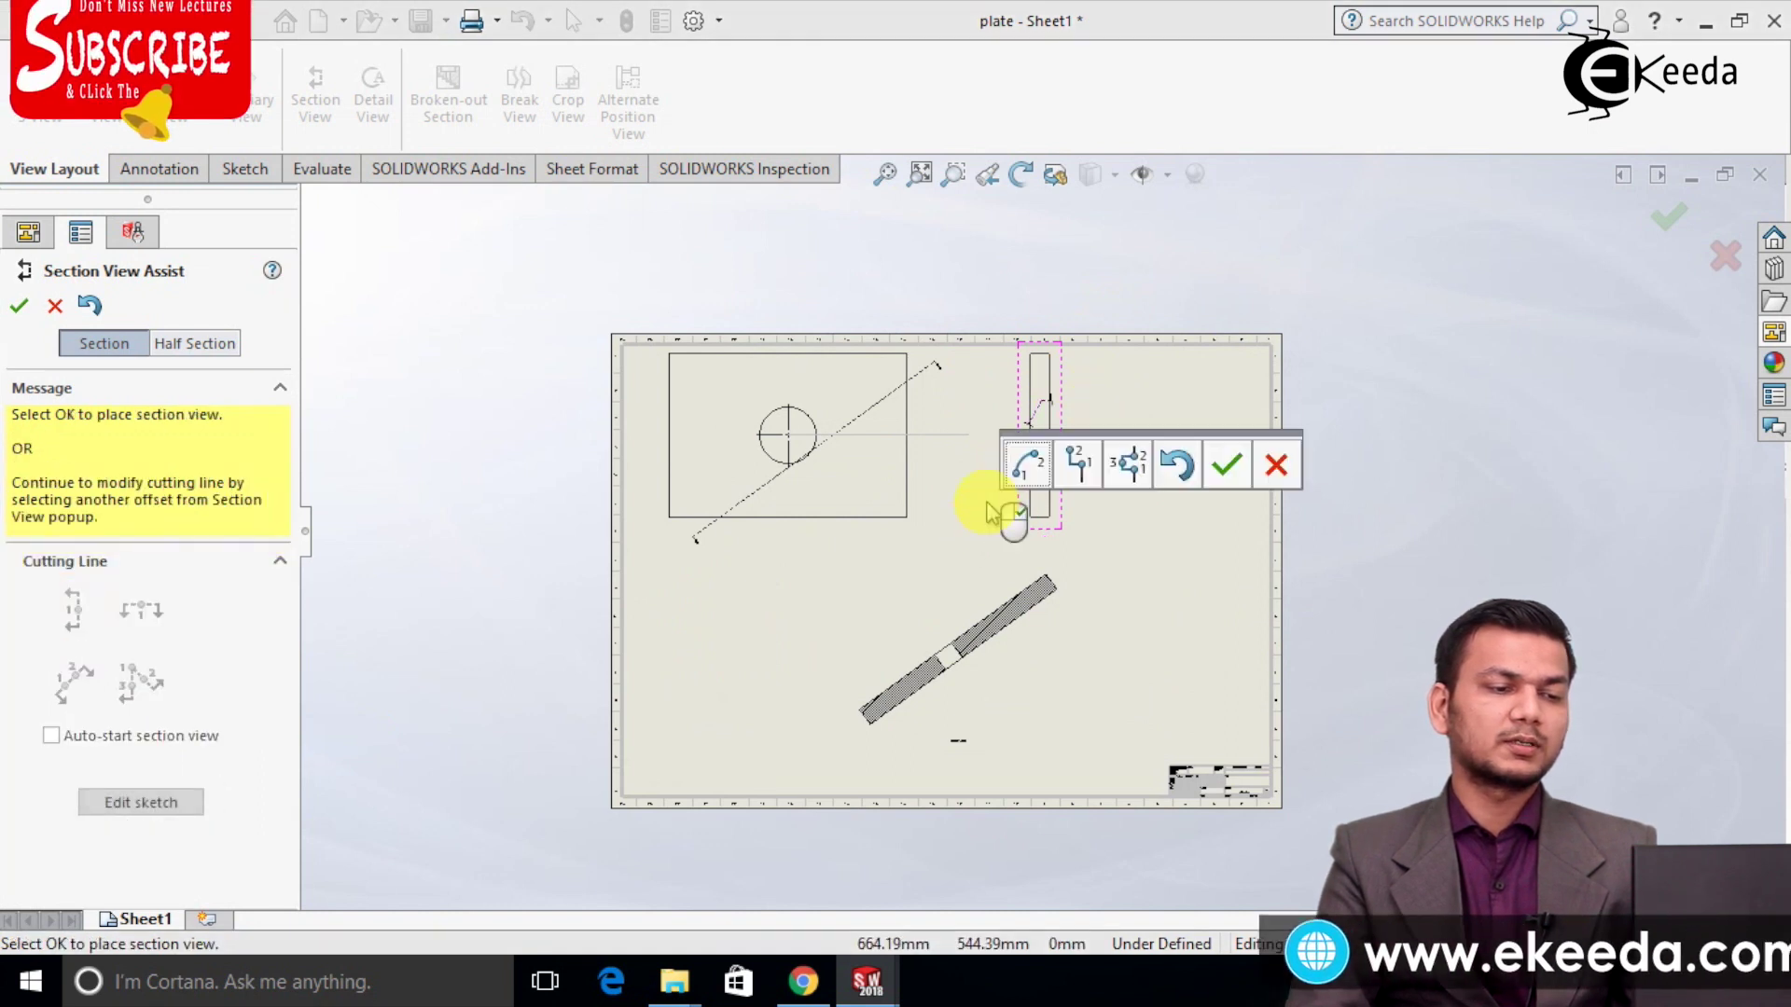
left_click(1227, 464)
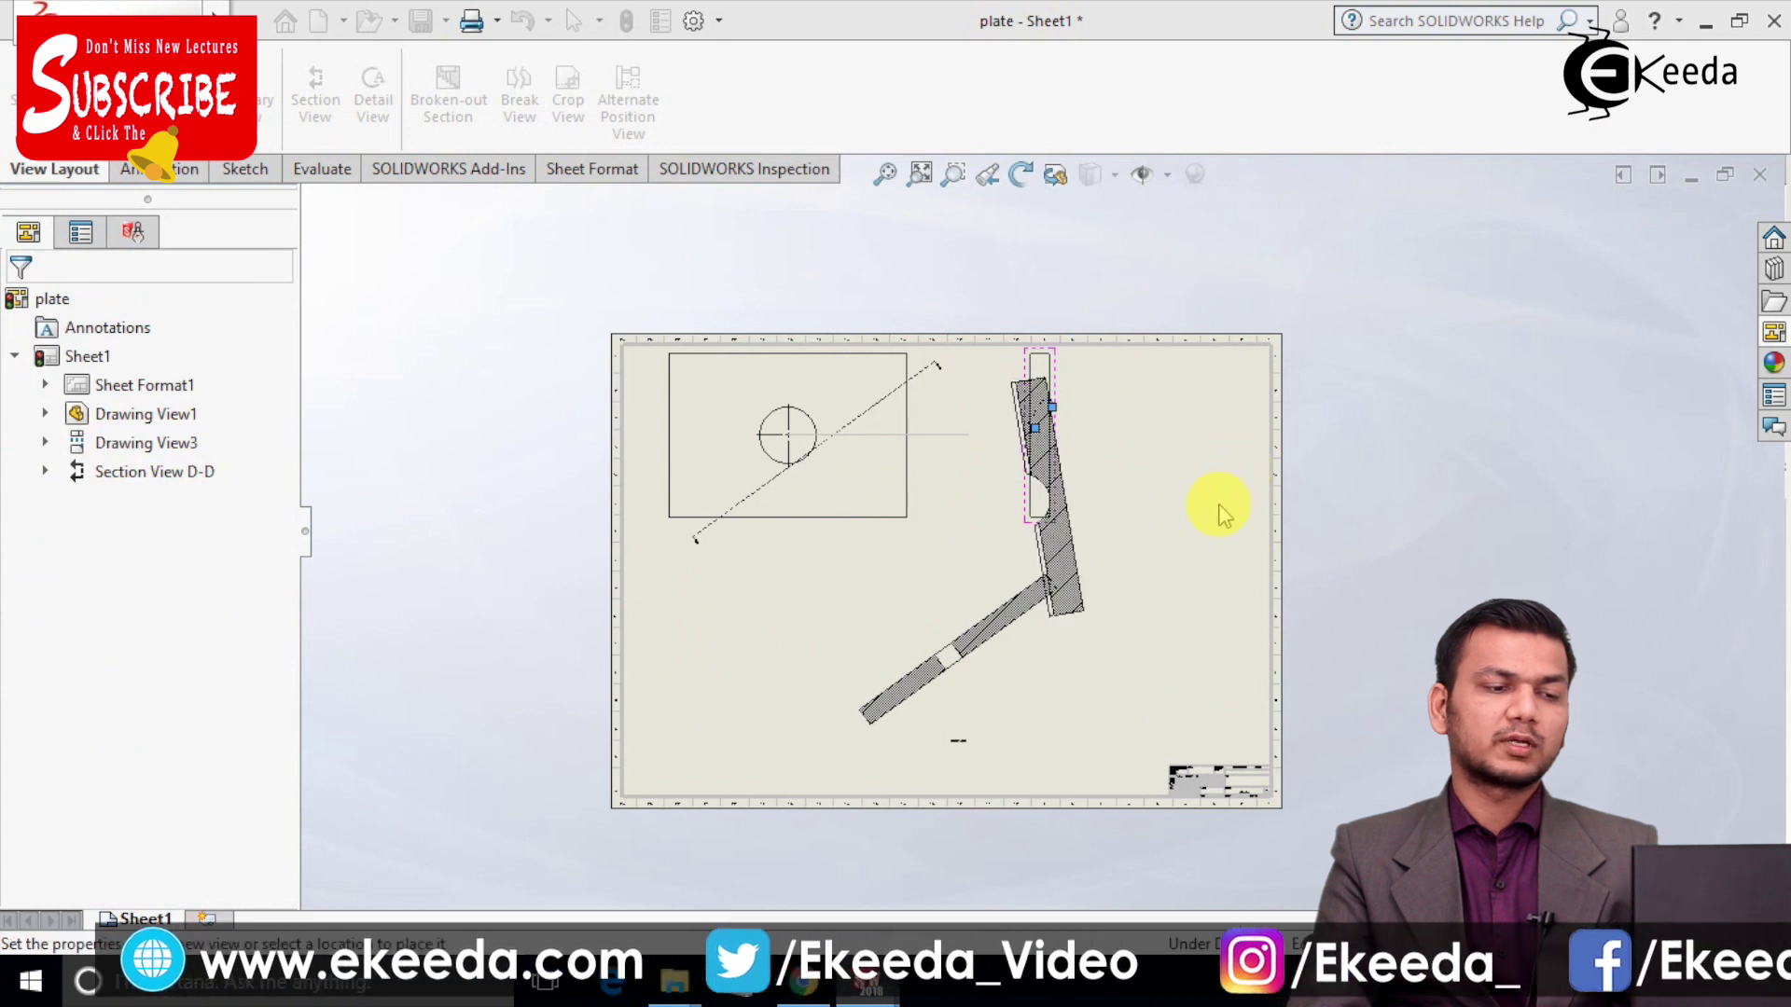
left_click(1267, 673)
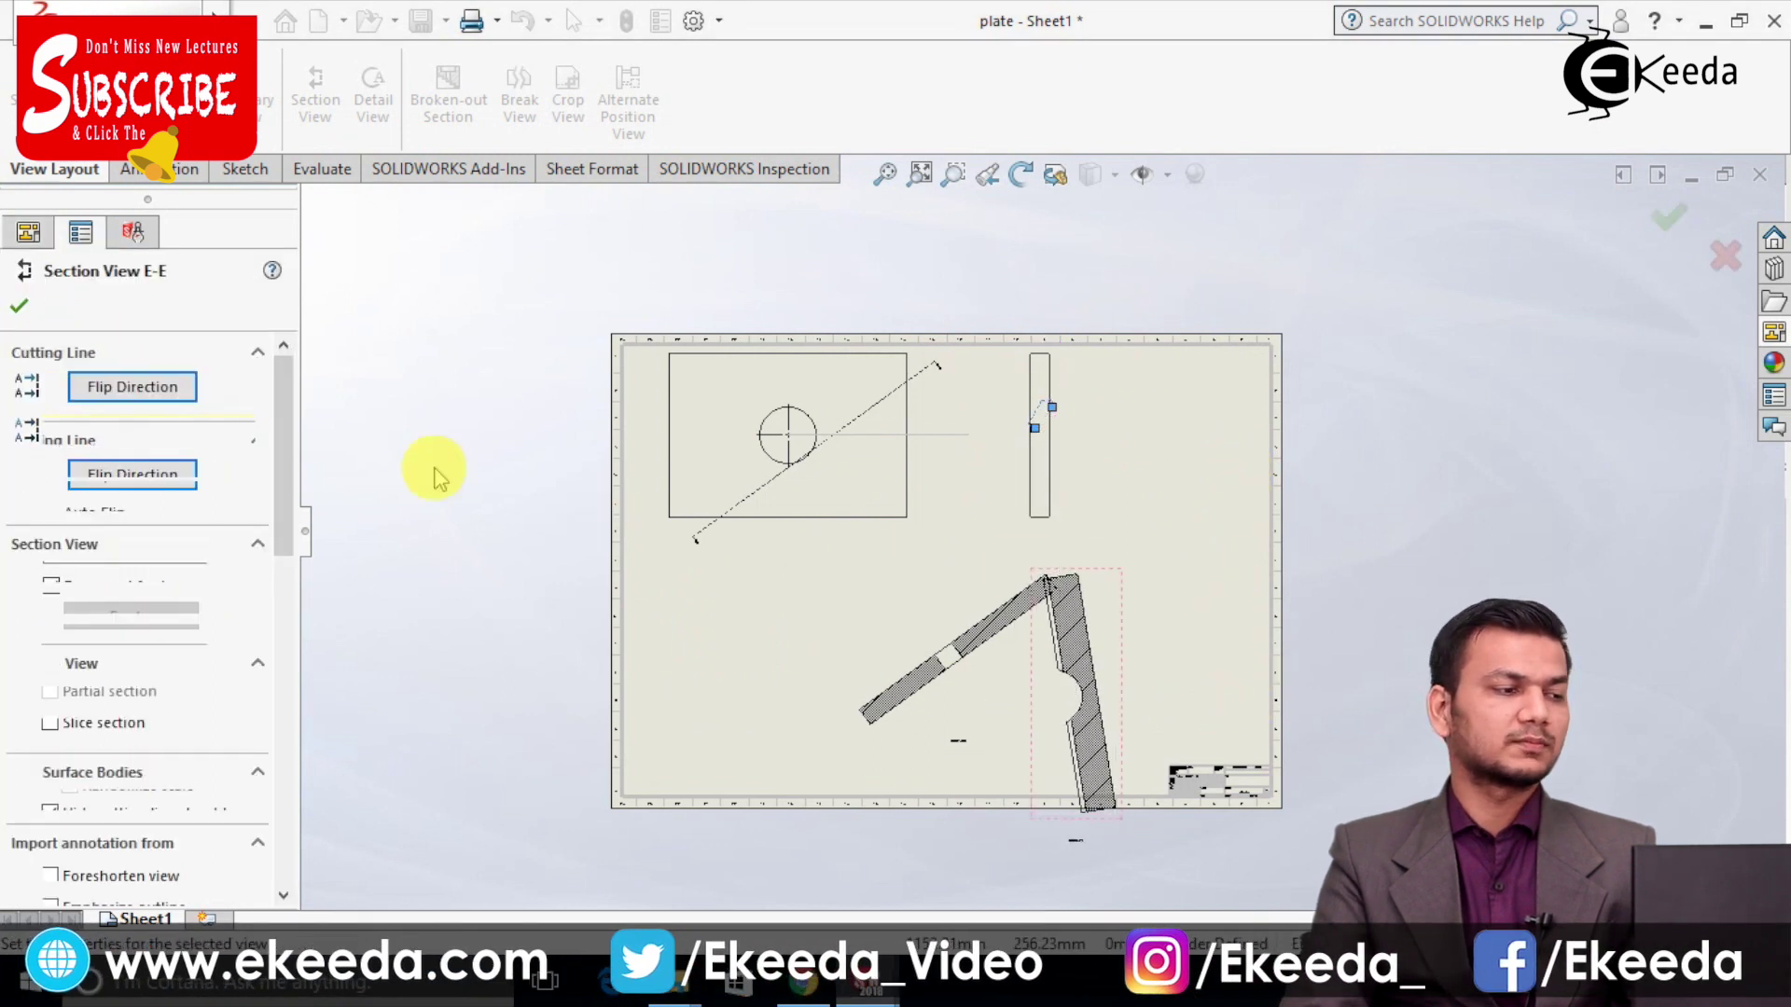
left_click(20, 307)
left_click(388, 304)
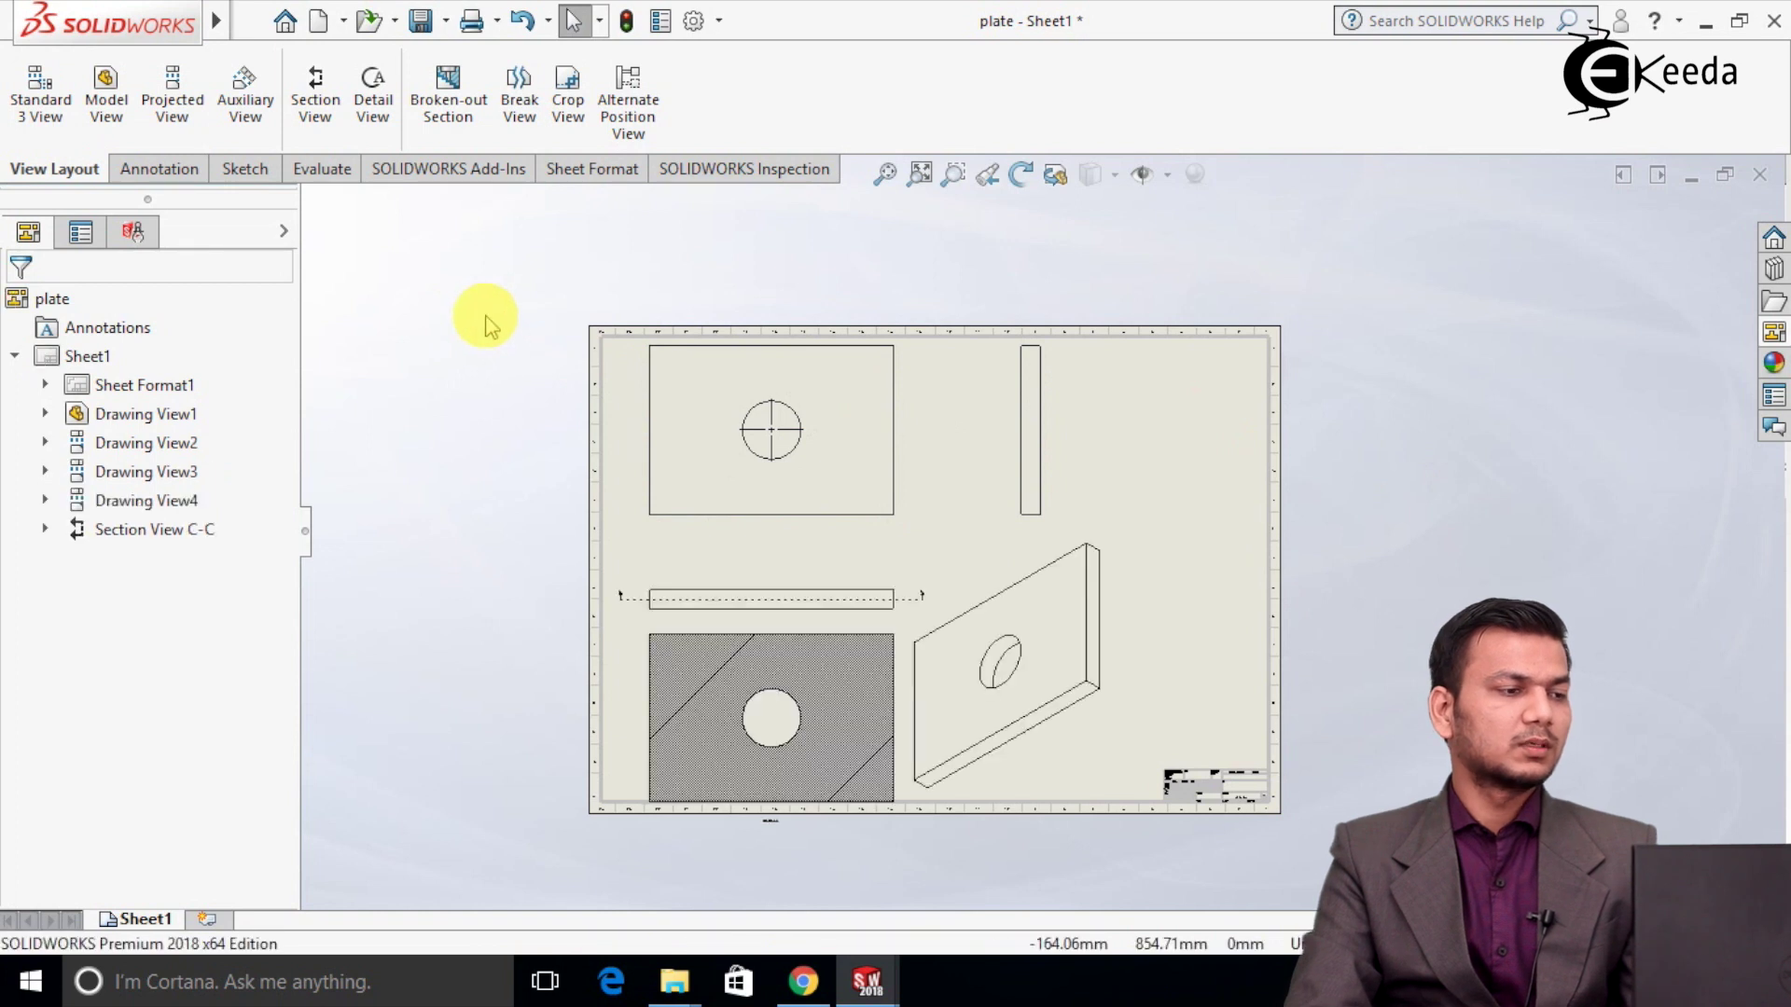
Create a detail view from a circle enclosing the front view's hole and lower-right area, place it over the side view, and inspect its scale label.
left_click(380, 123)
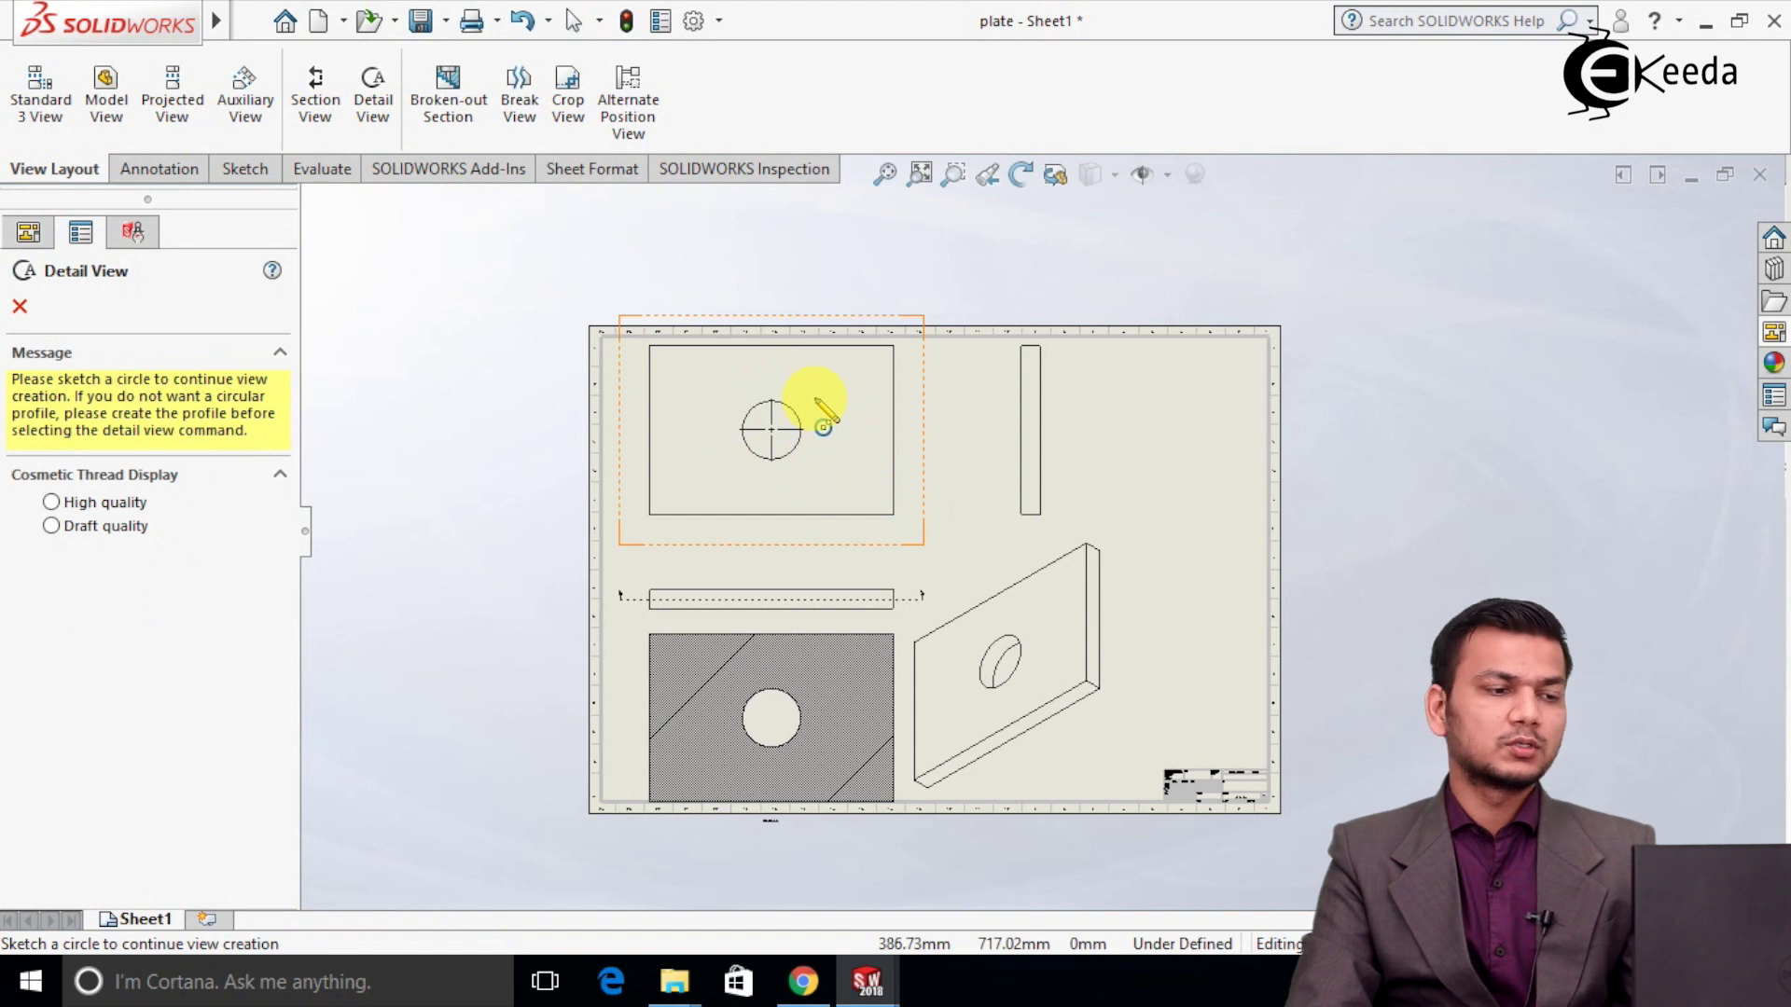
left_click(807, 453)
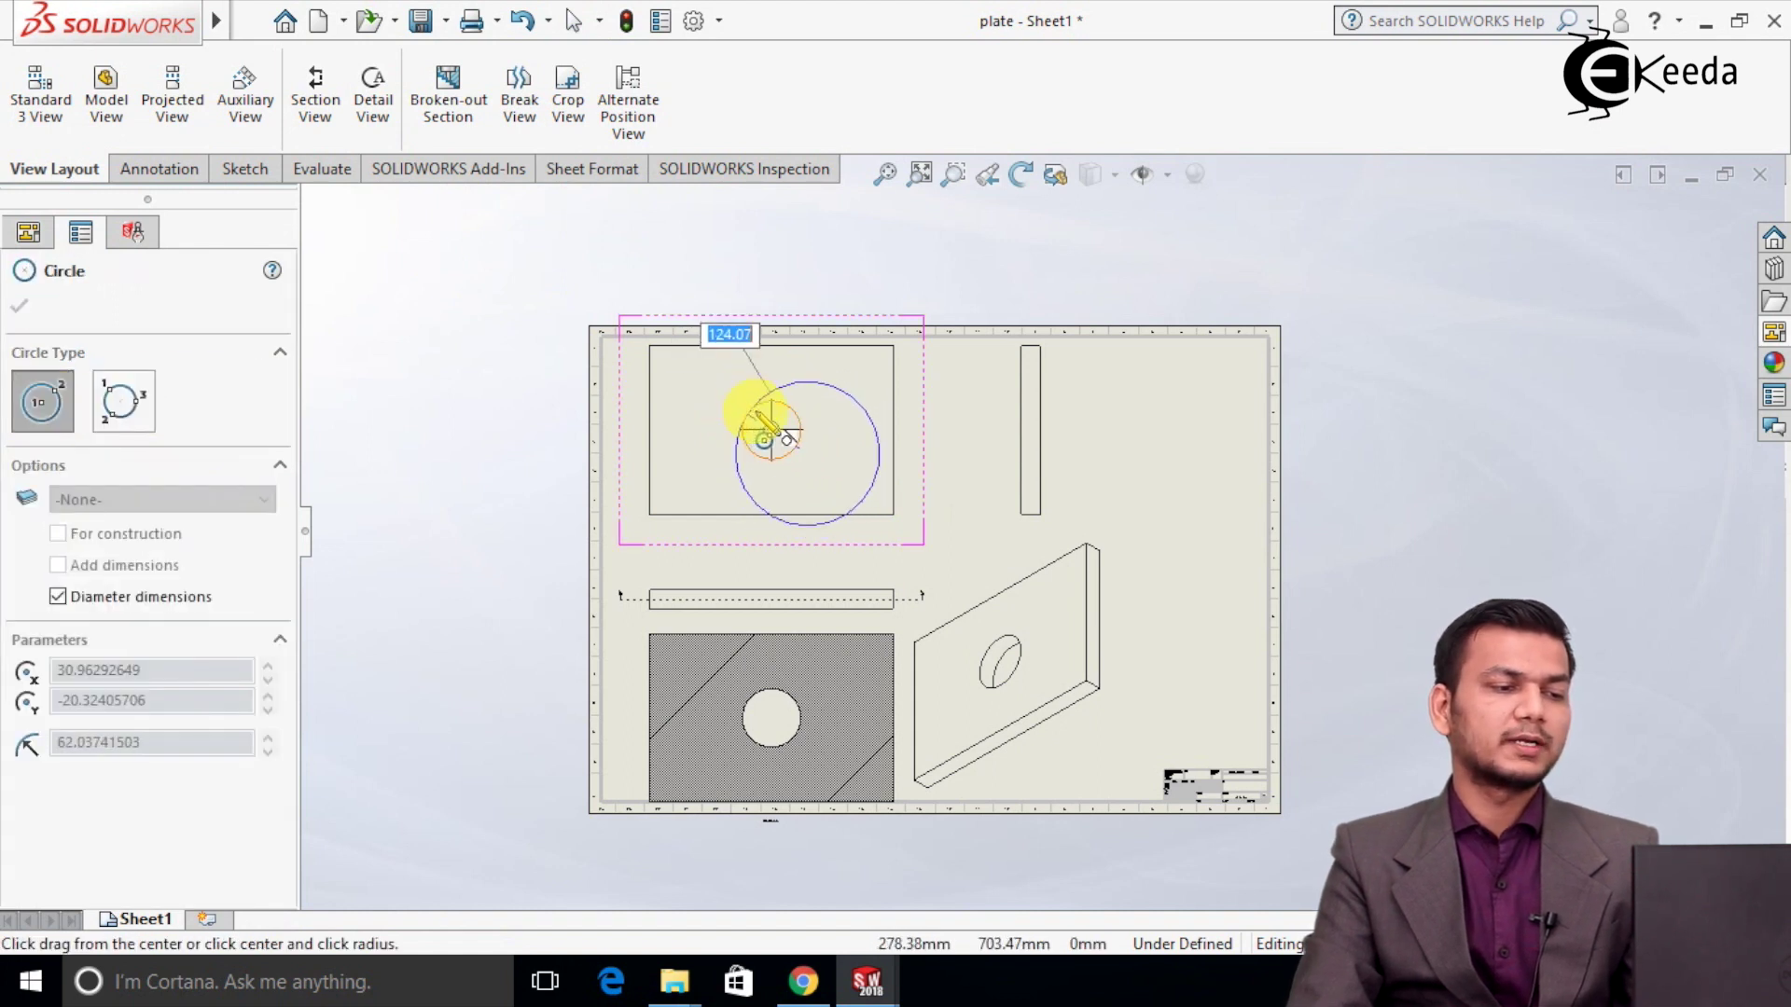
left_click(743, 408)
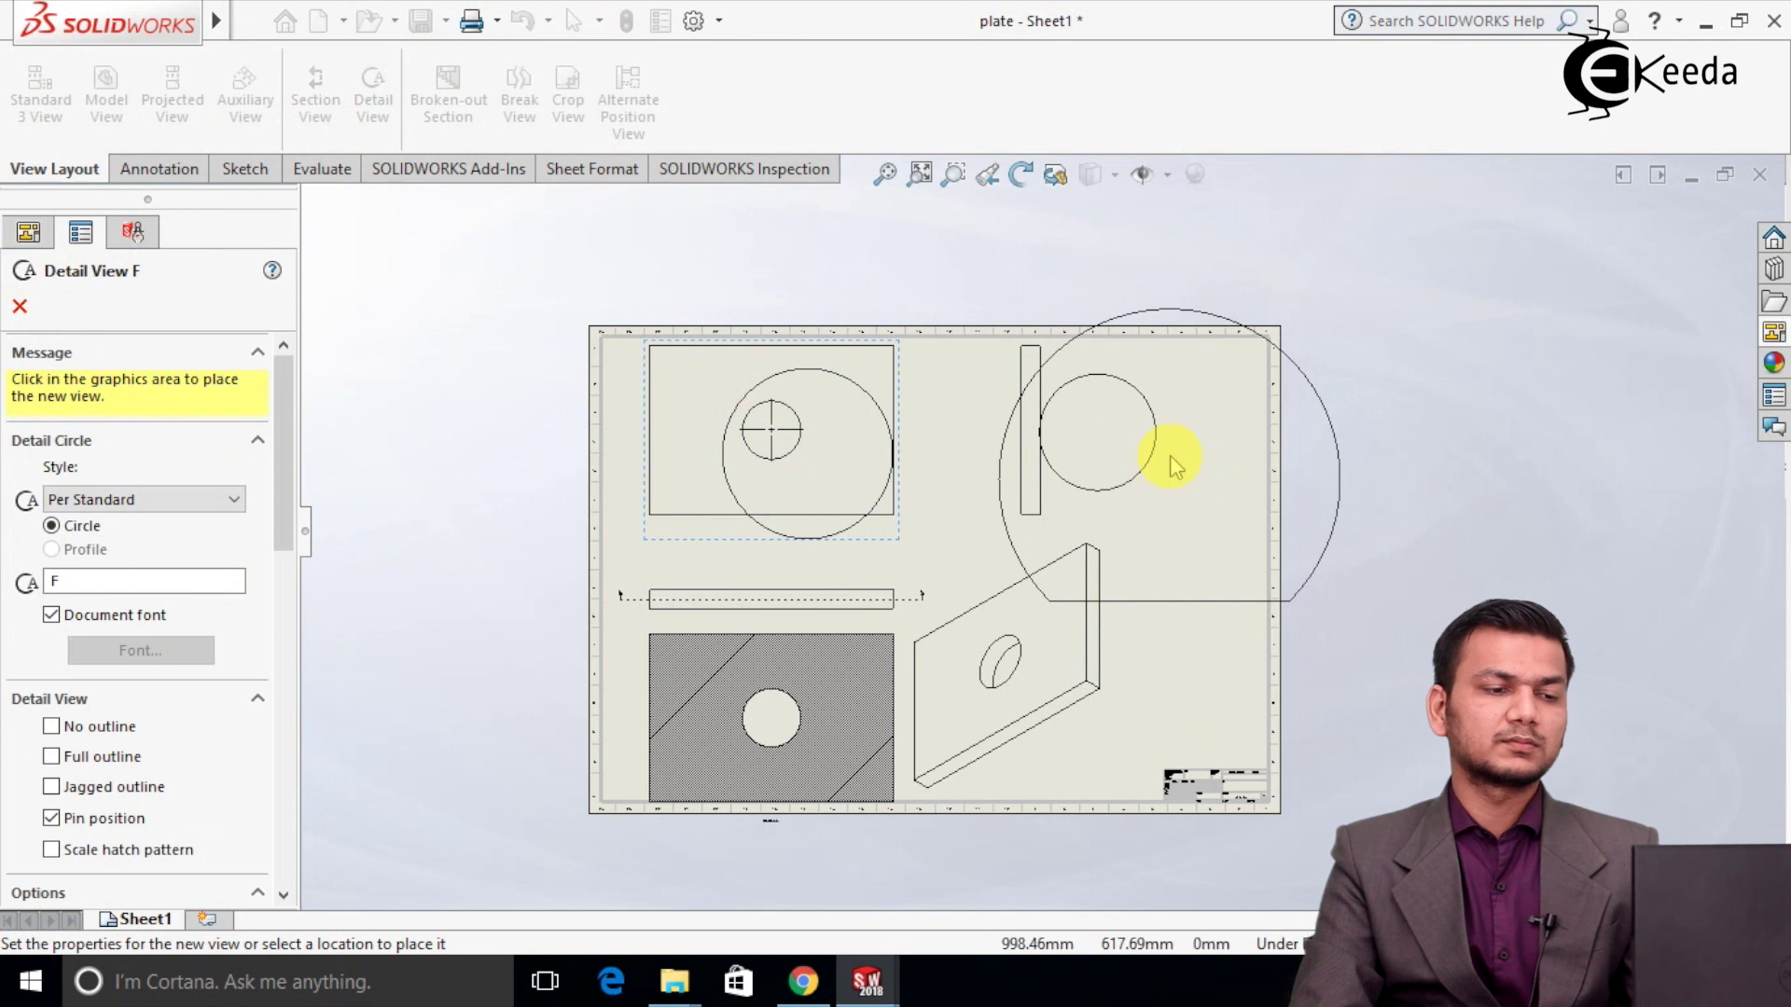
left_click(1171, 460)
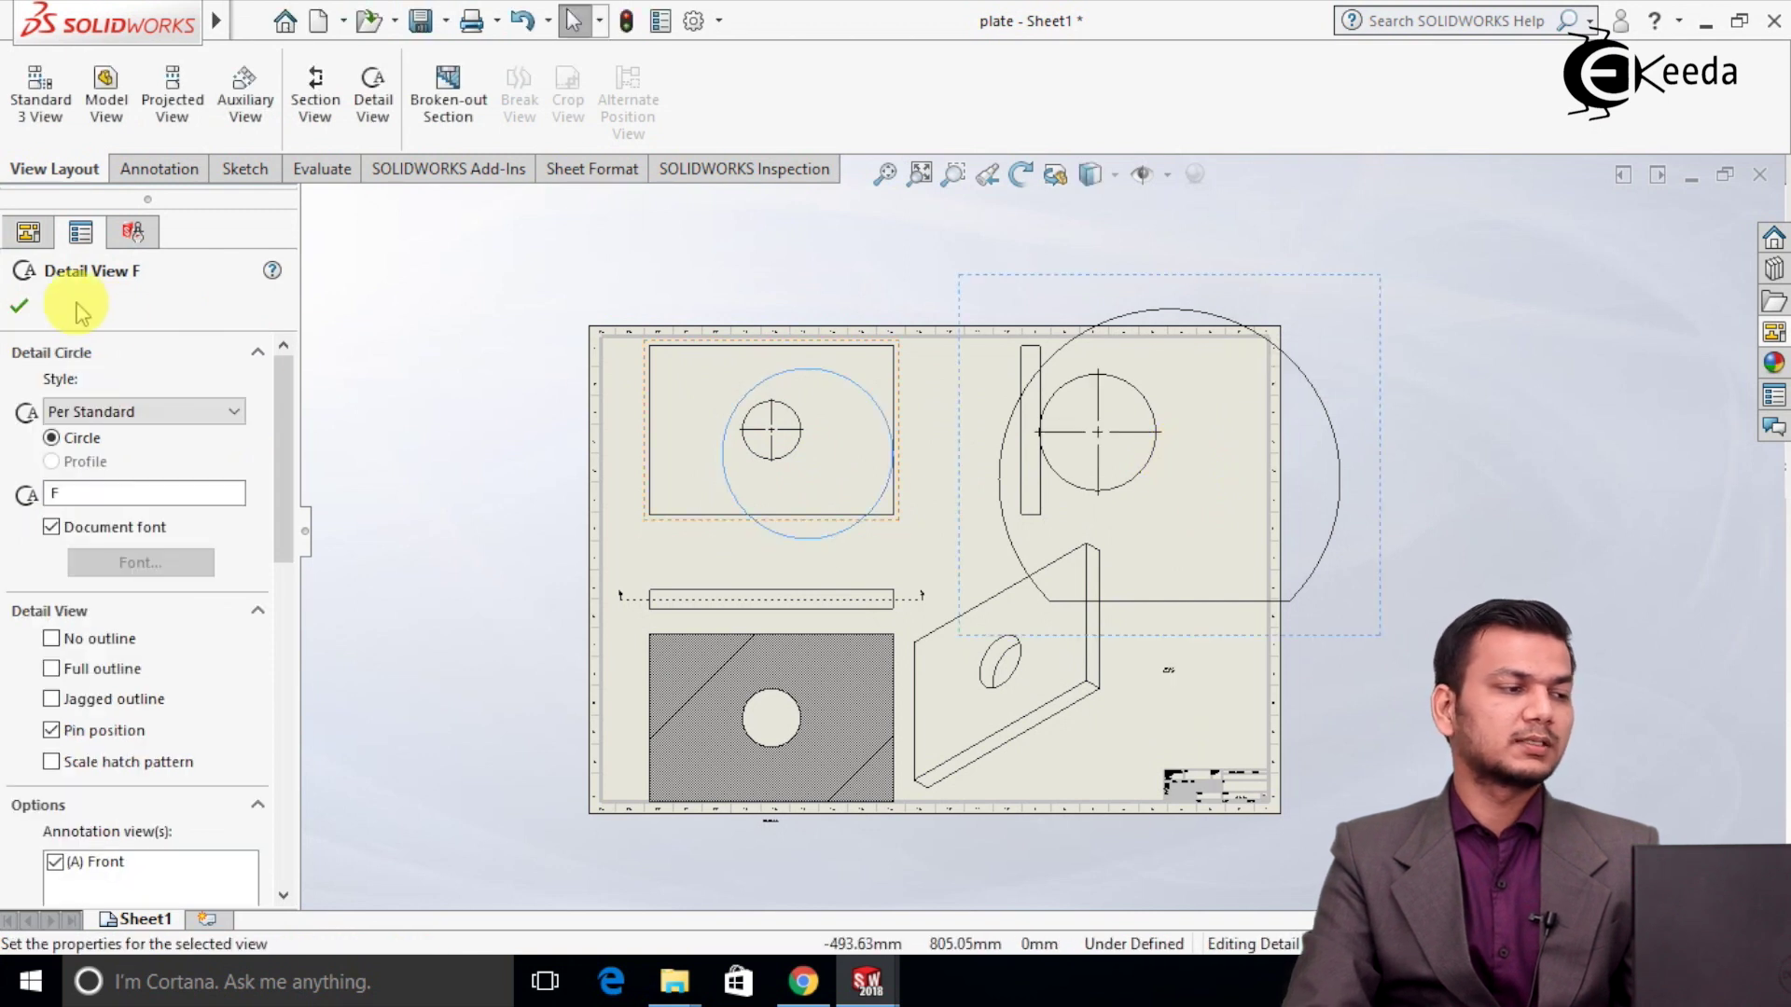
left_click(20, 306)
left_click(657, 282)
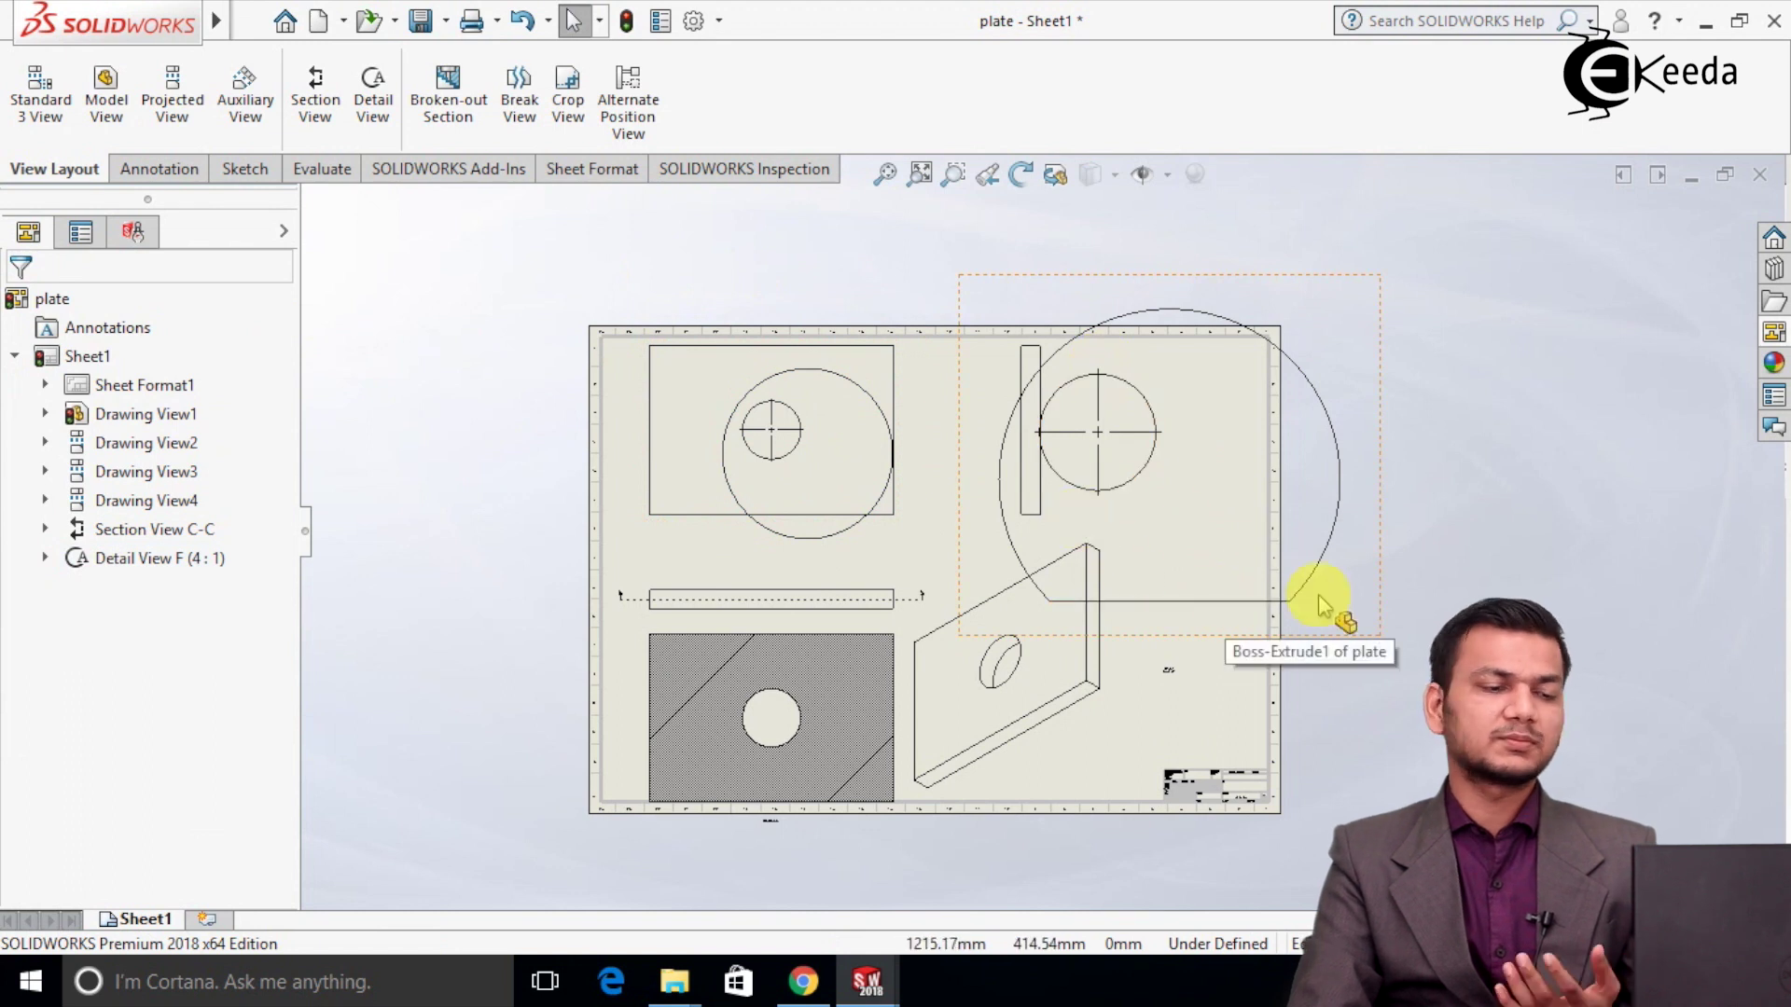
scroll(1185, 685, "down", 1)
scroll(1182, 681, "down", 10)
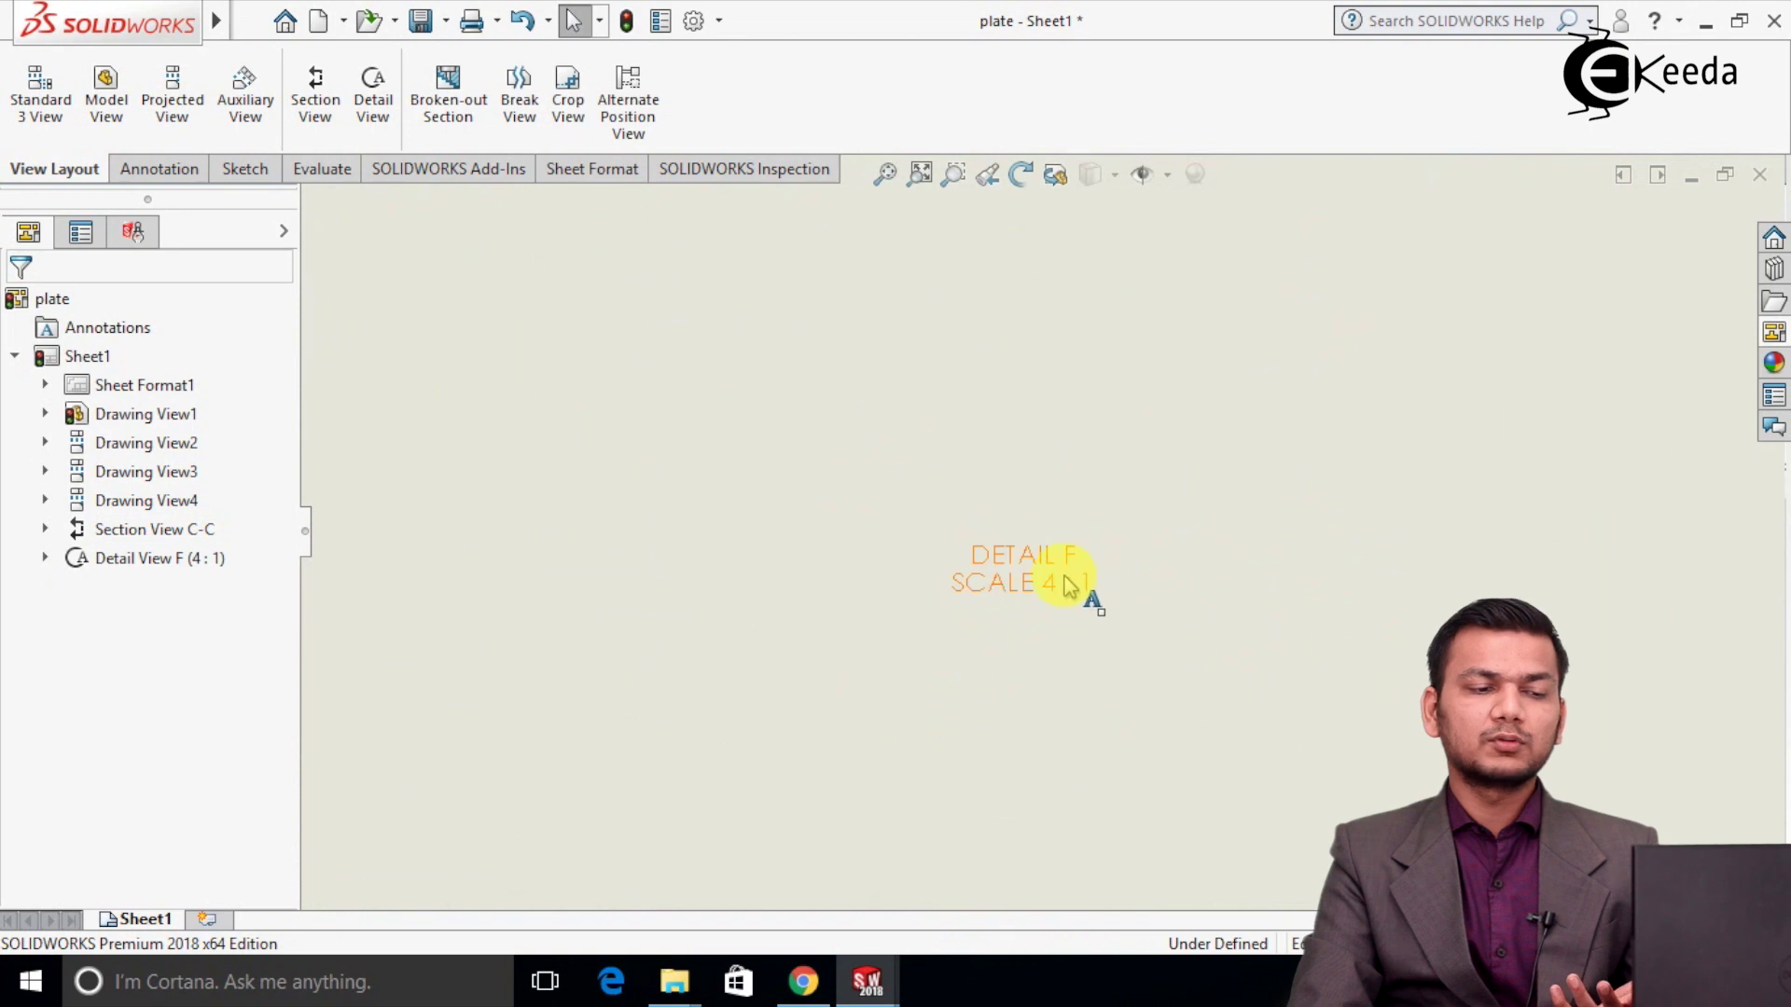
scroll(1069, 585, "up", 10)
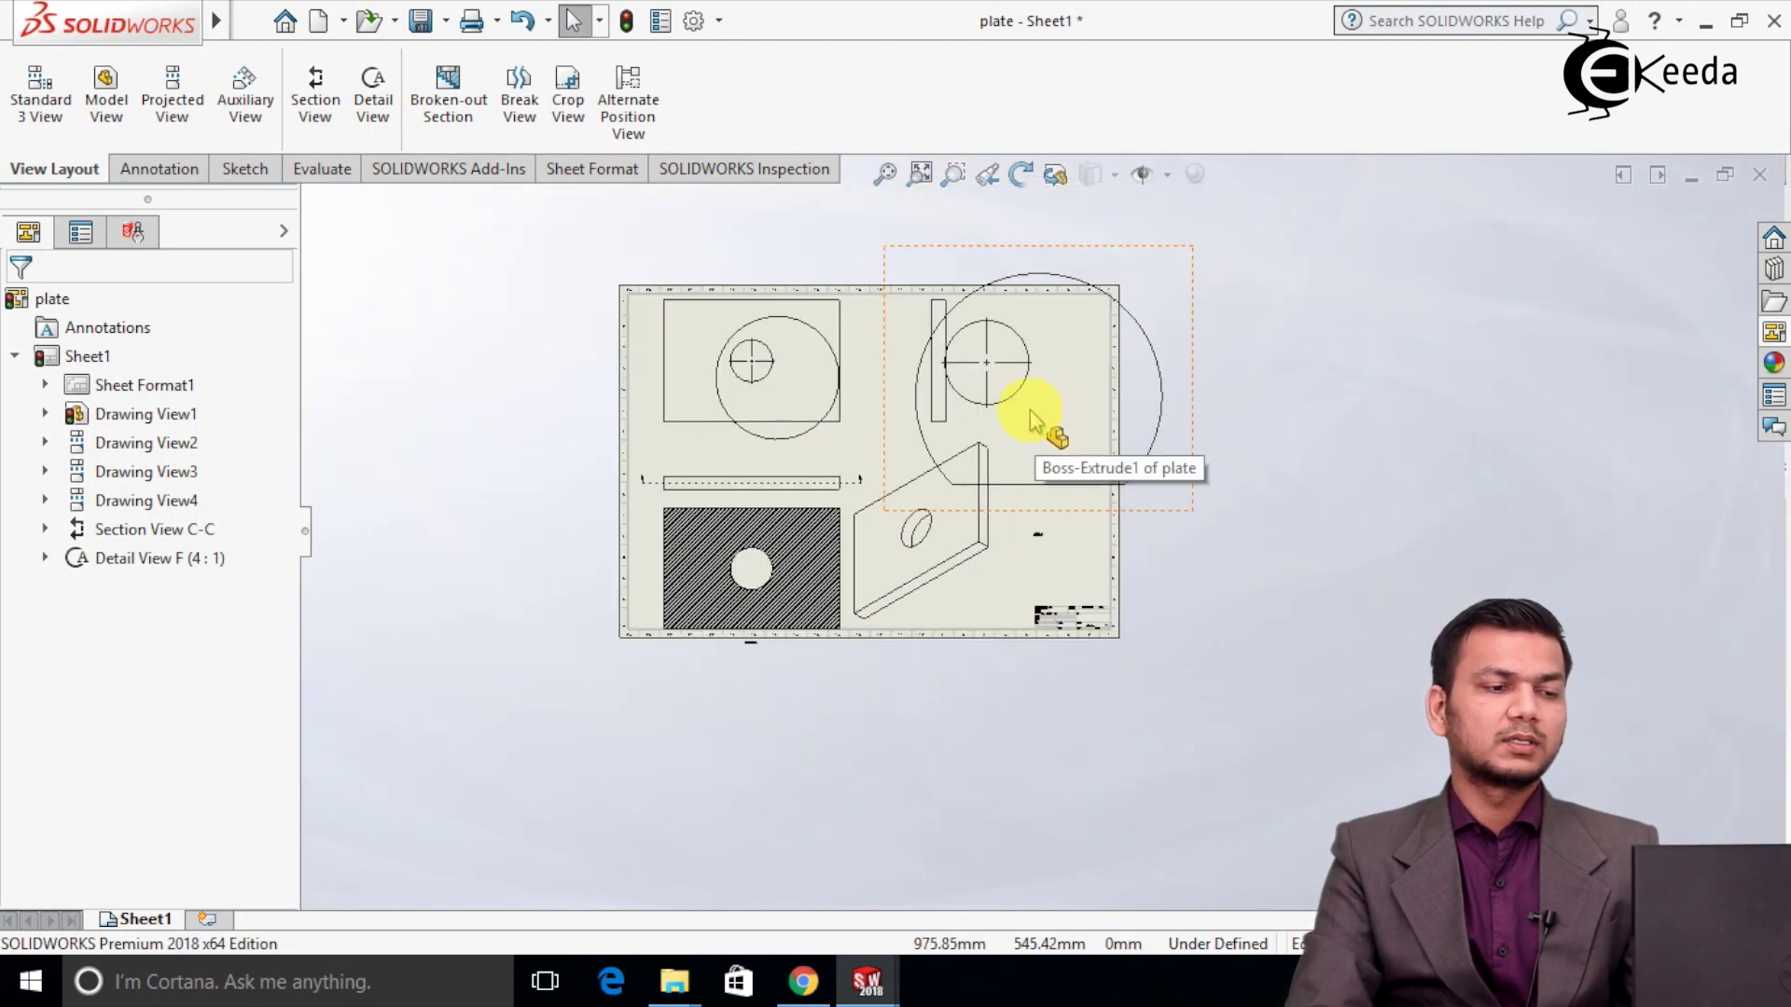
Create a new part document and show the options for making a drawing from it.
left_click(321, 20)
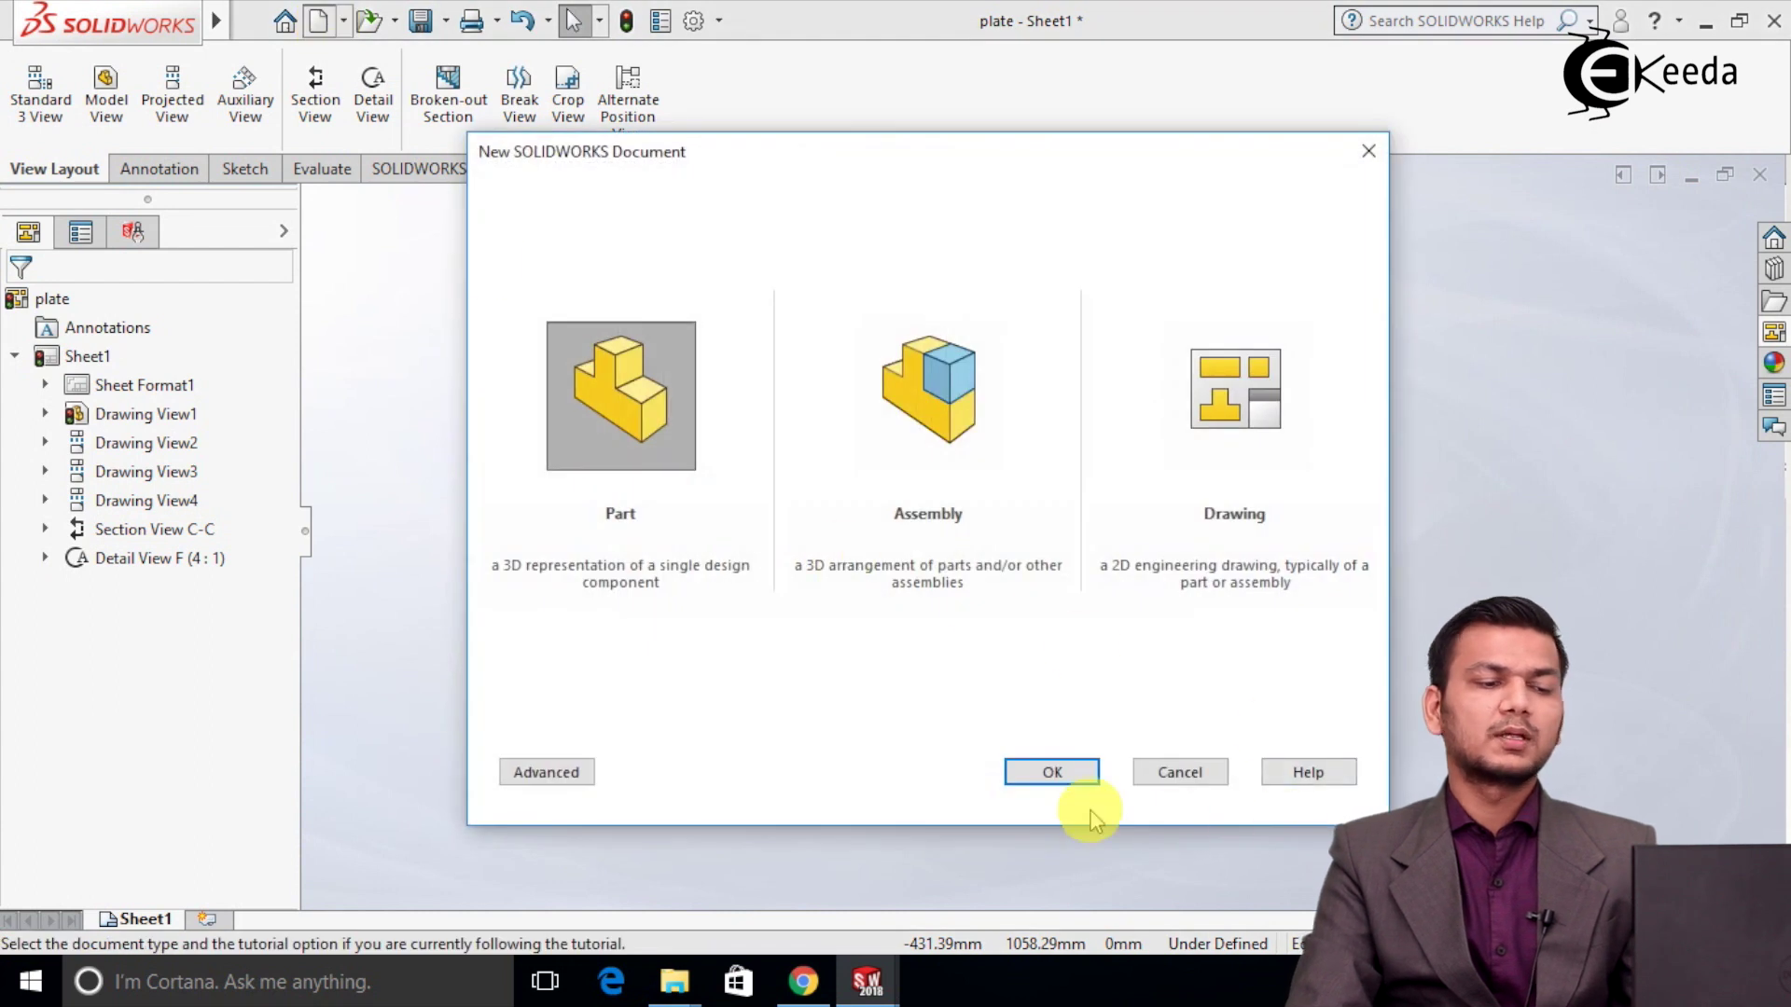
left_click(1051, 770)
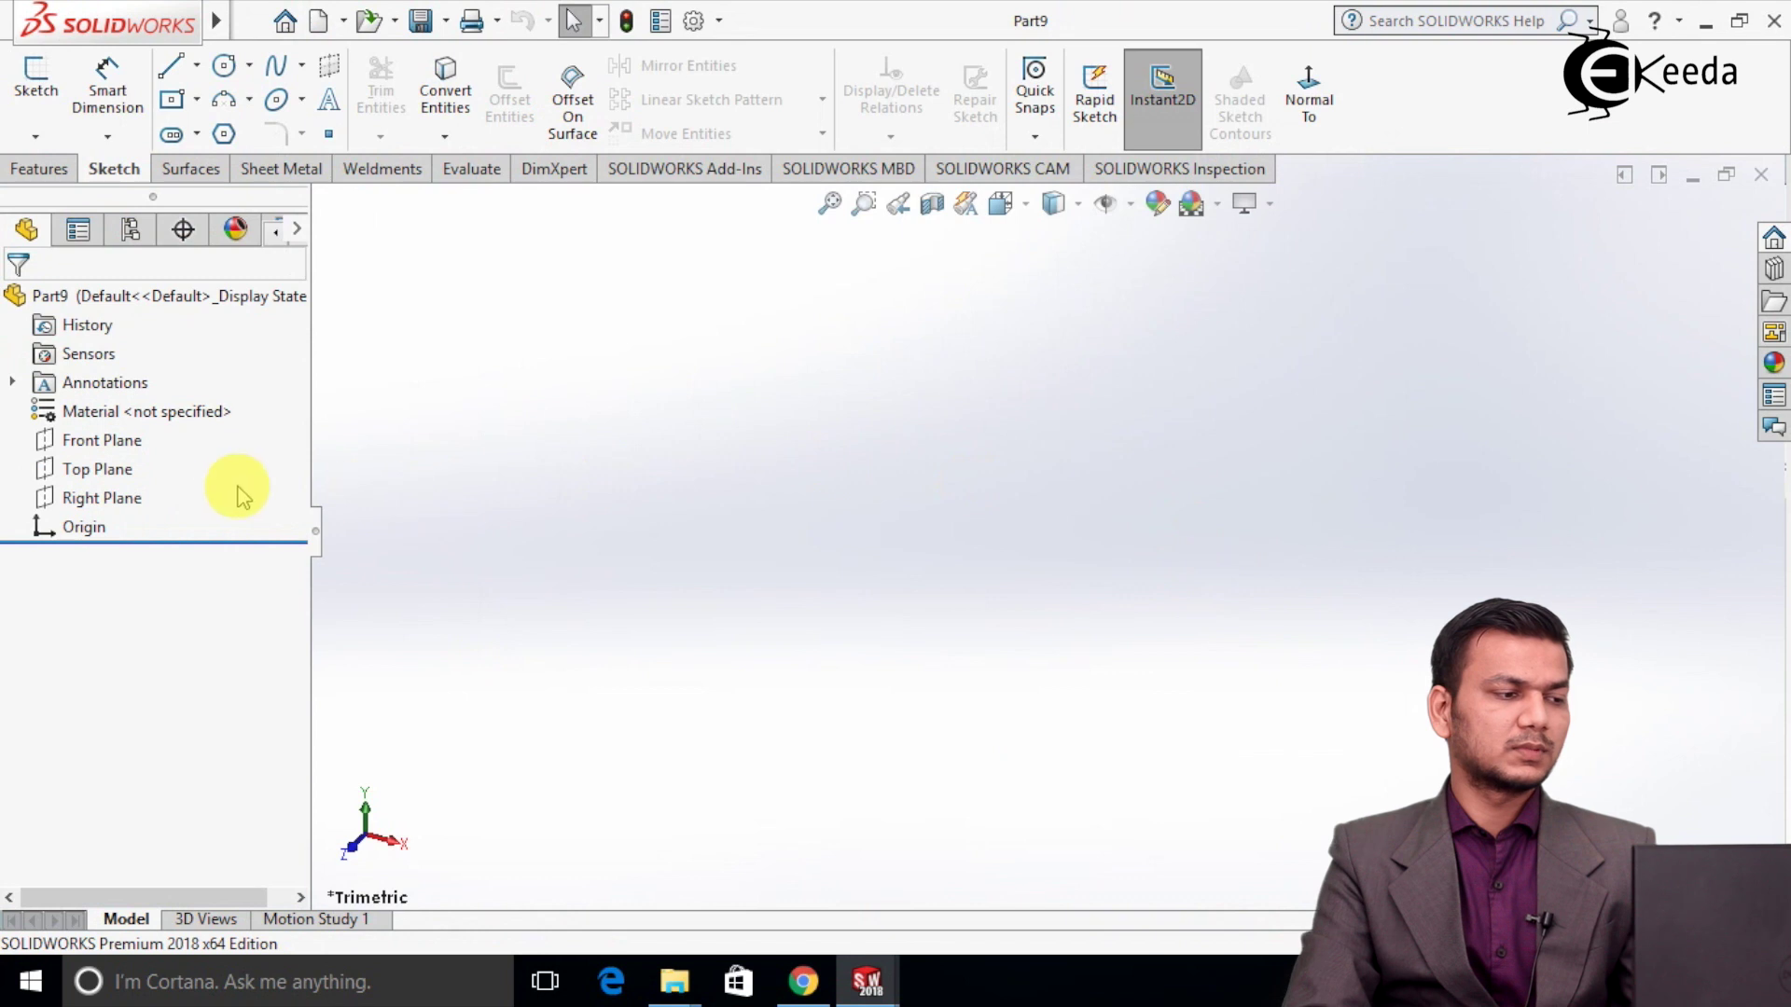
left_click(395, 21)
left_click(347, 25)
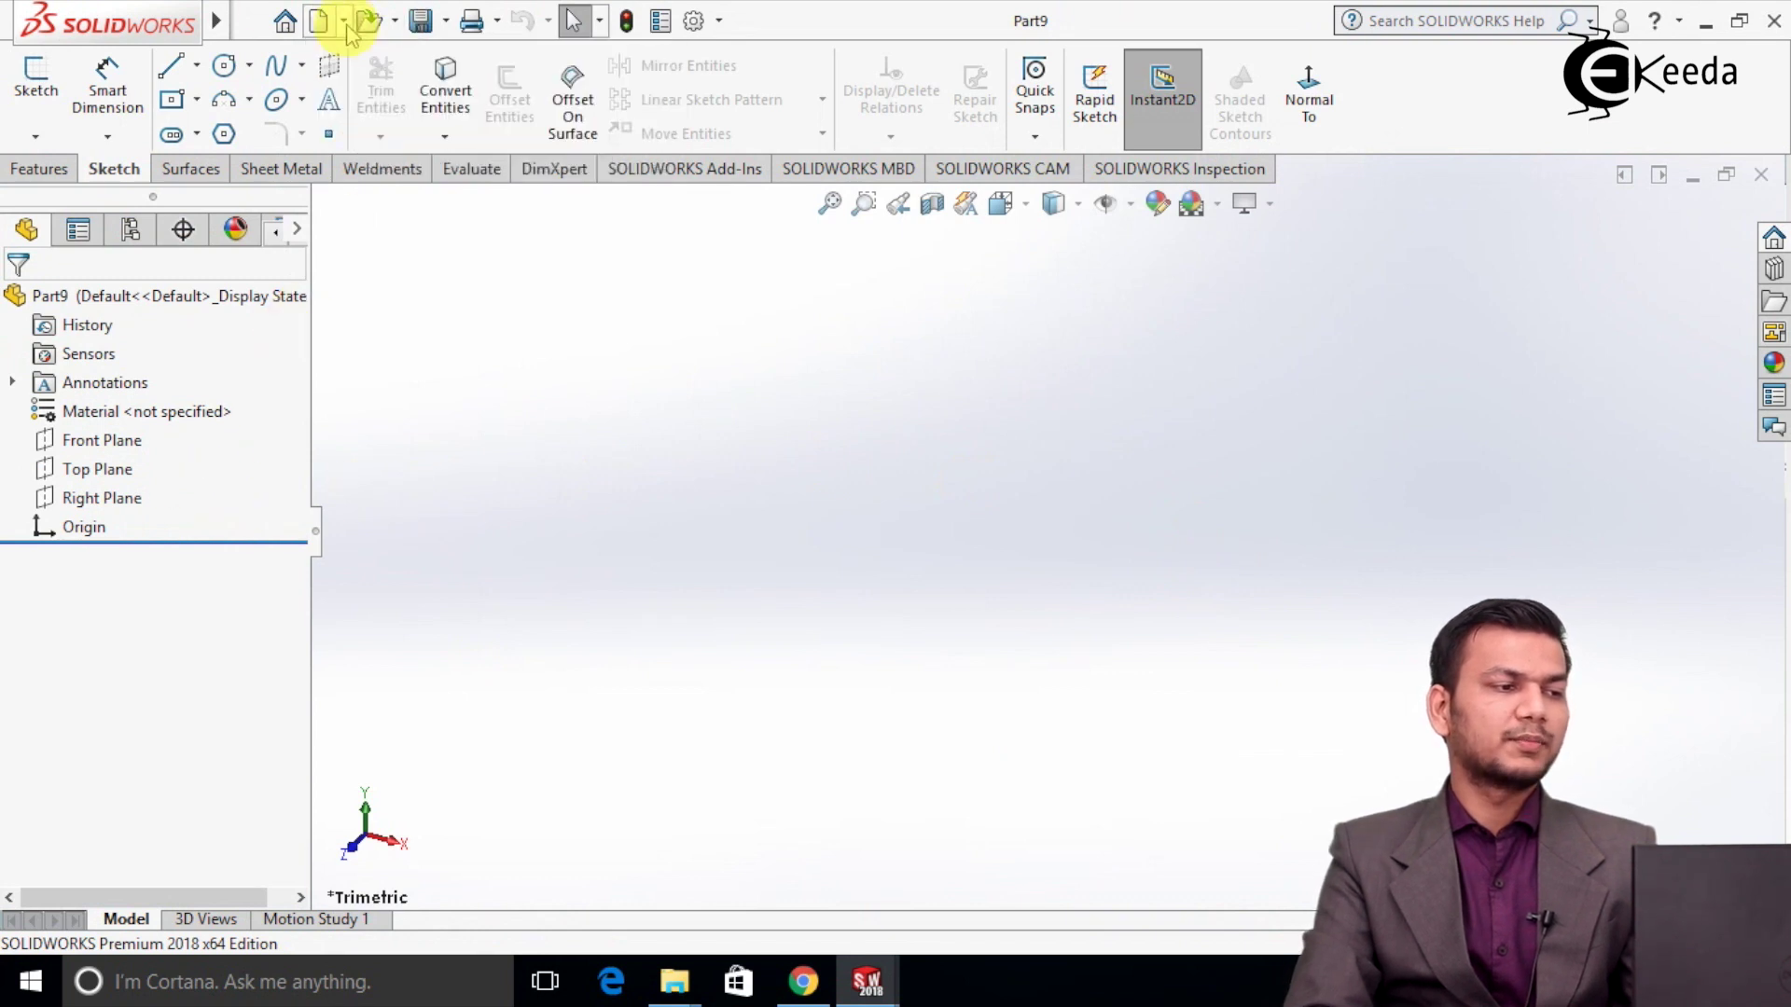
left_click(345, 23)
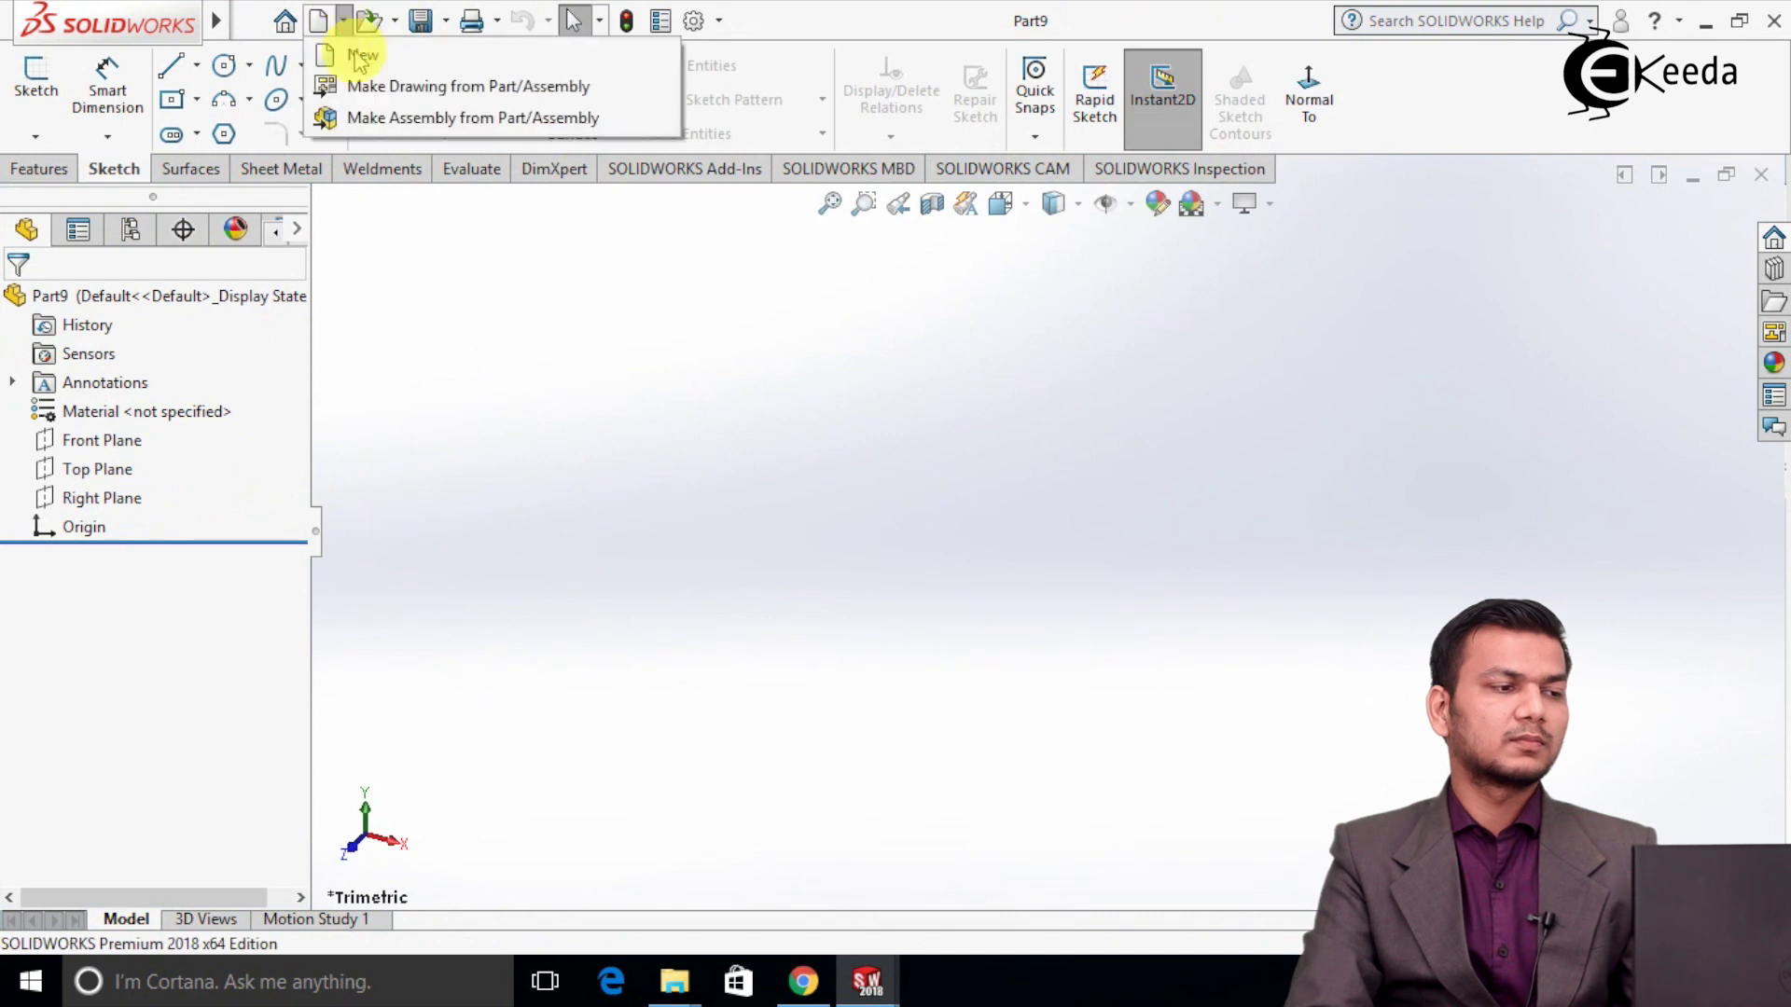
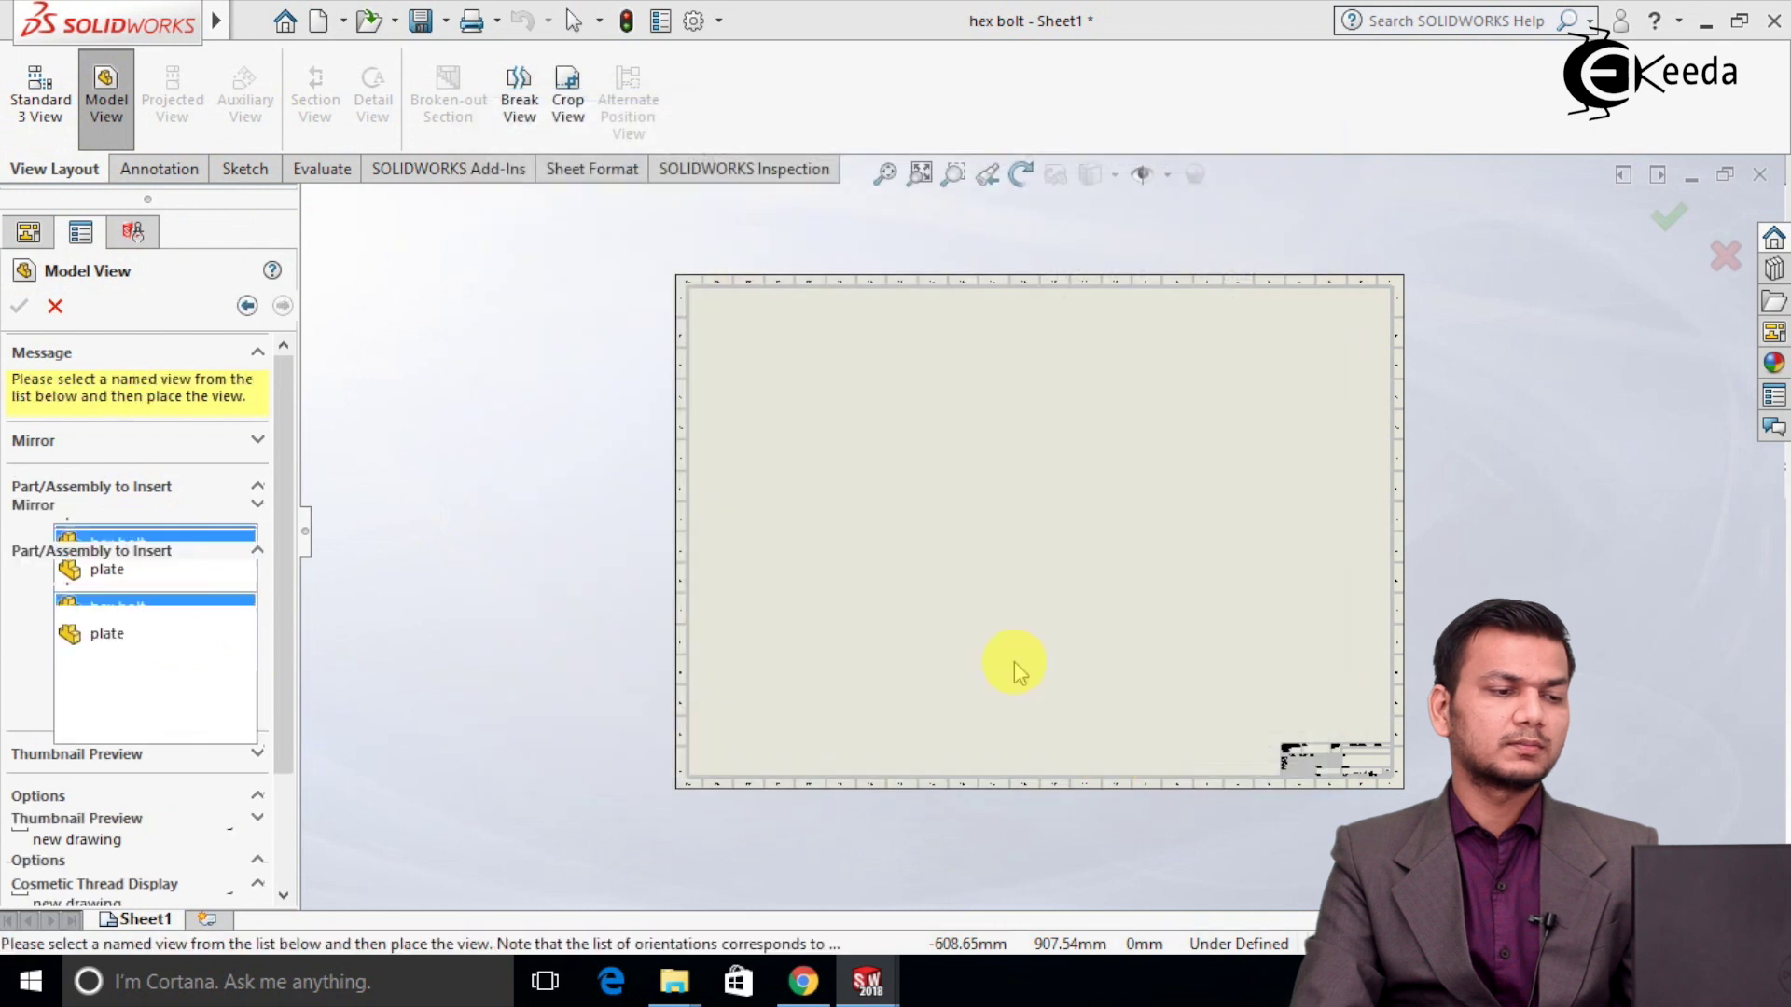
Place a model view of the hex bolt part on the blank sheet and try selecting the placed view.
left_click(855, 418)
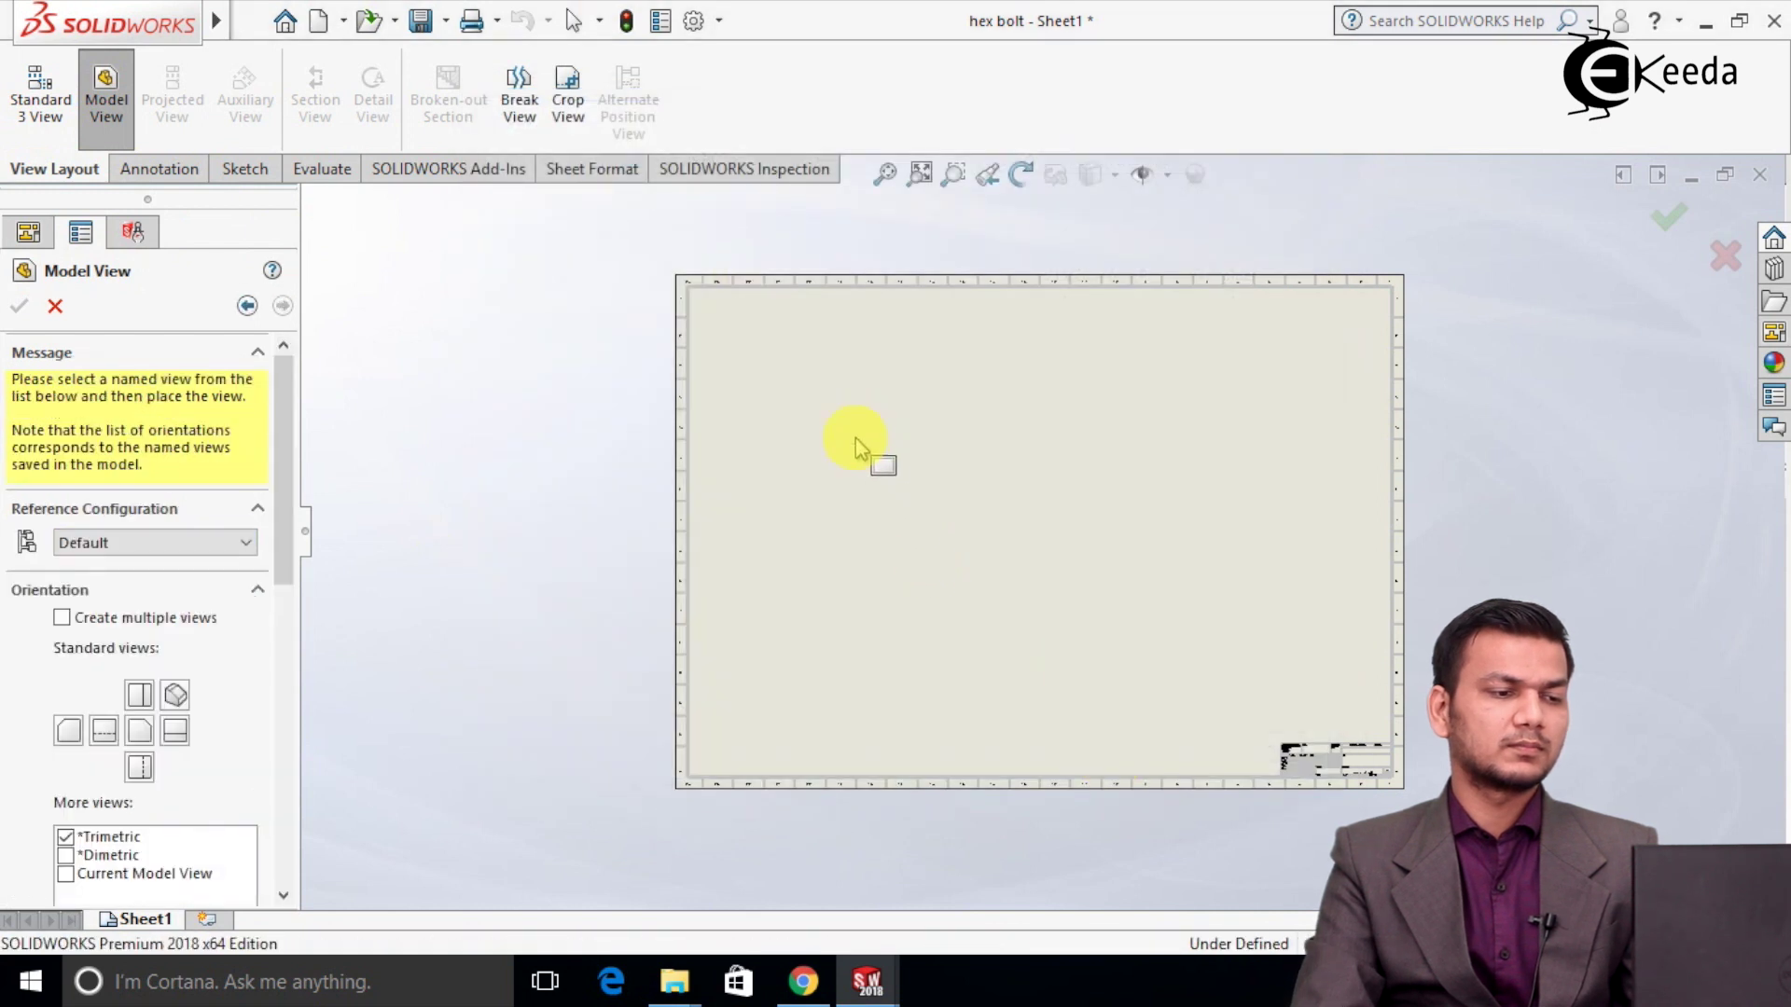
left_click(860, 568)
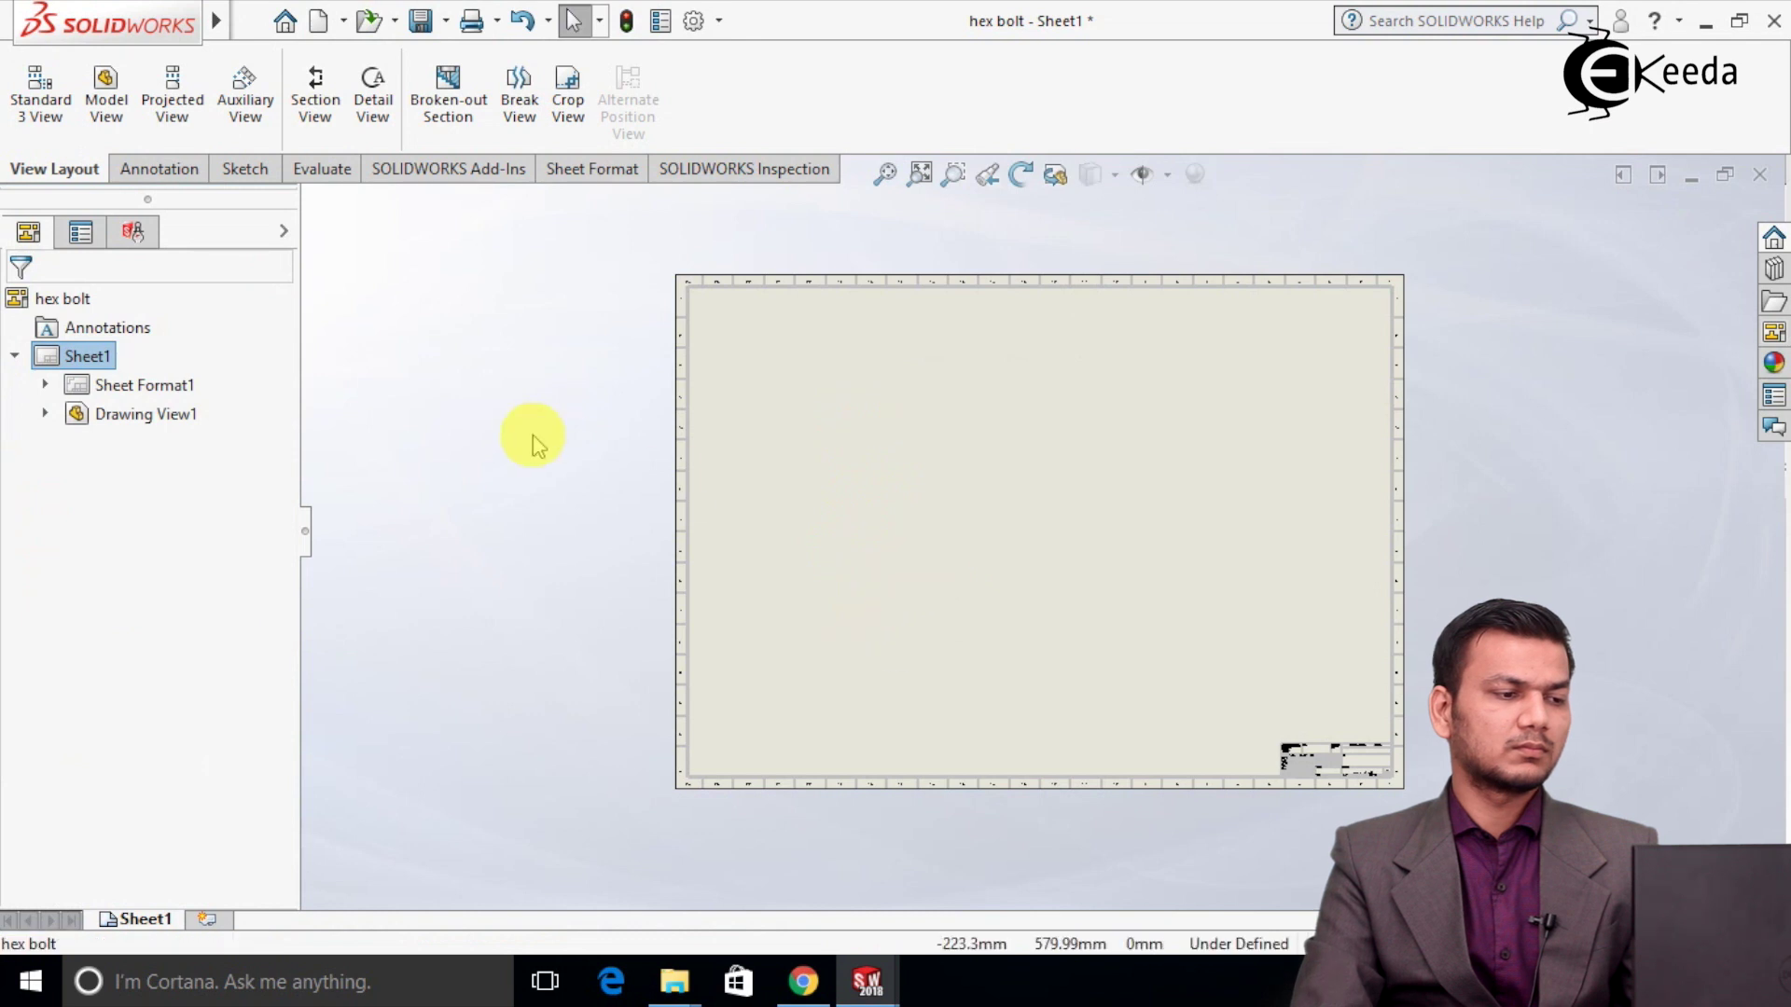
left_click(497, 436)
left_click(835, 371)
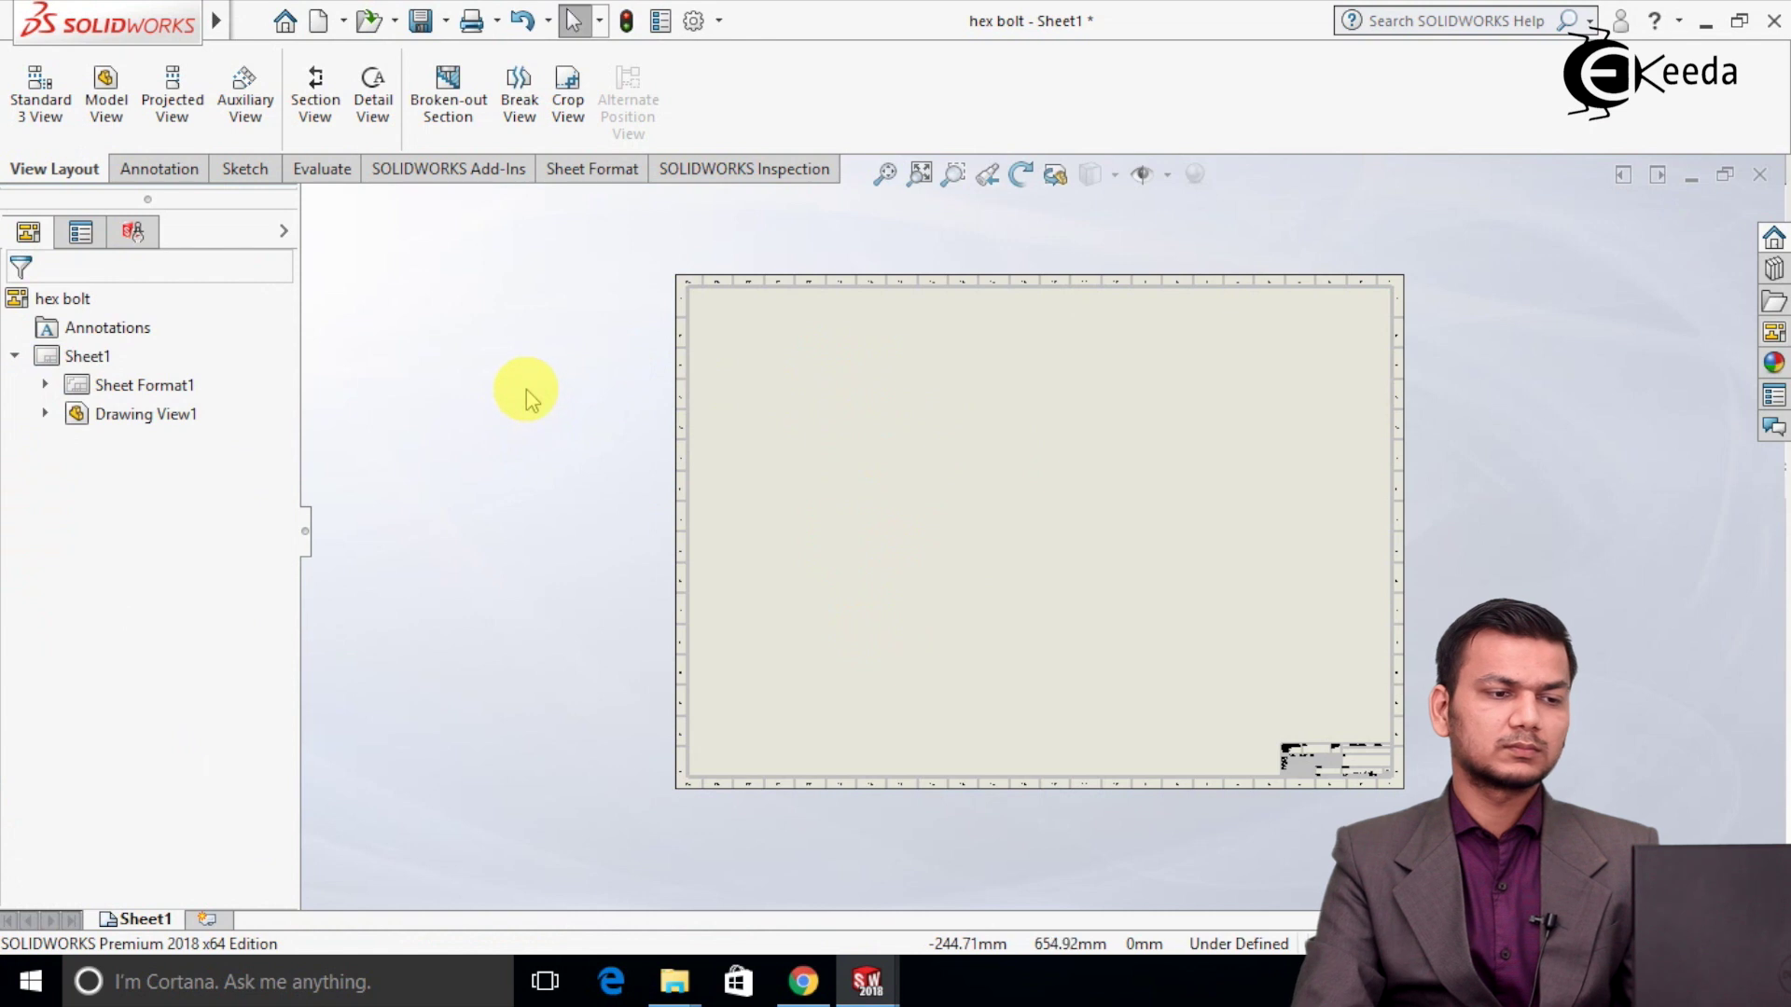
left_click(837, 386)
left_click(899, 467)
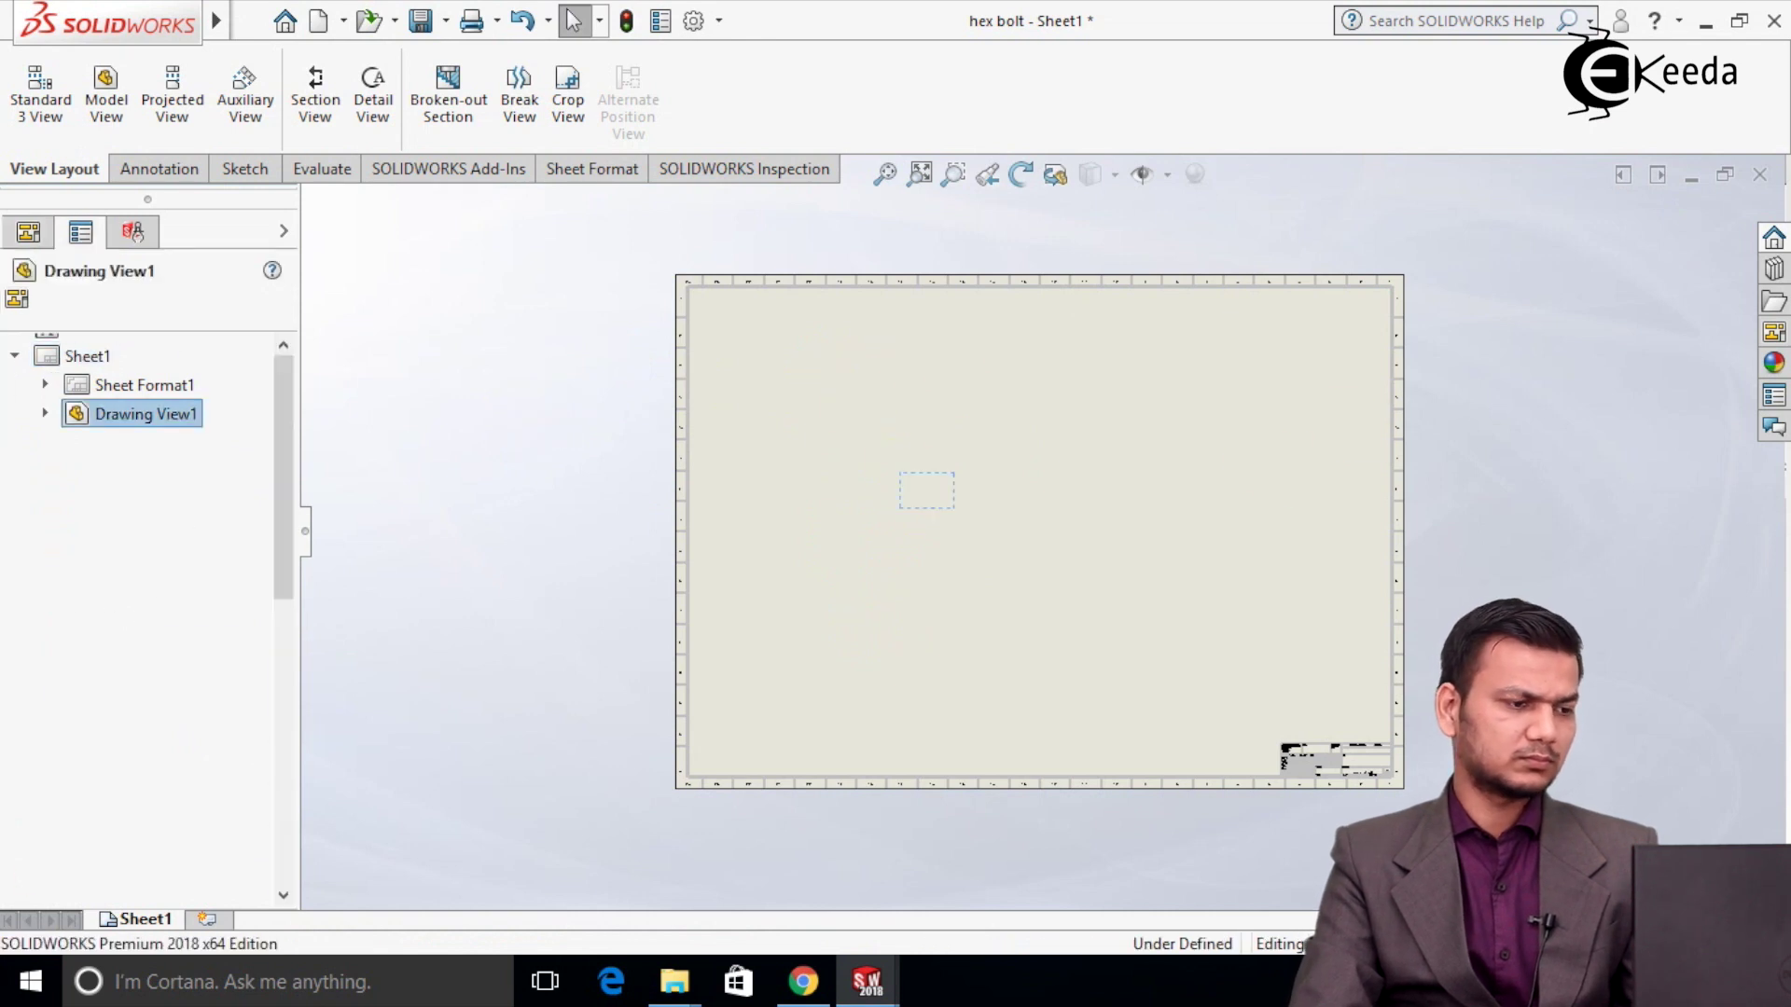
left_click(791, 404)
left_click(578, 396)
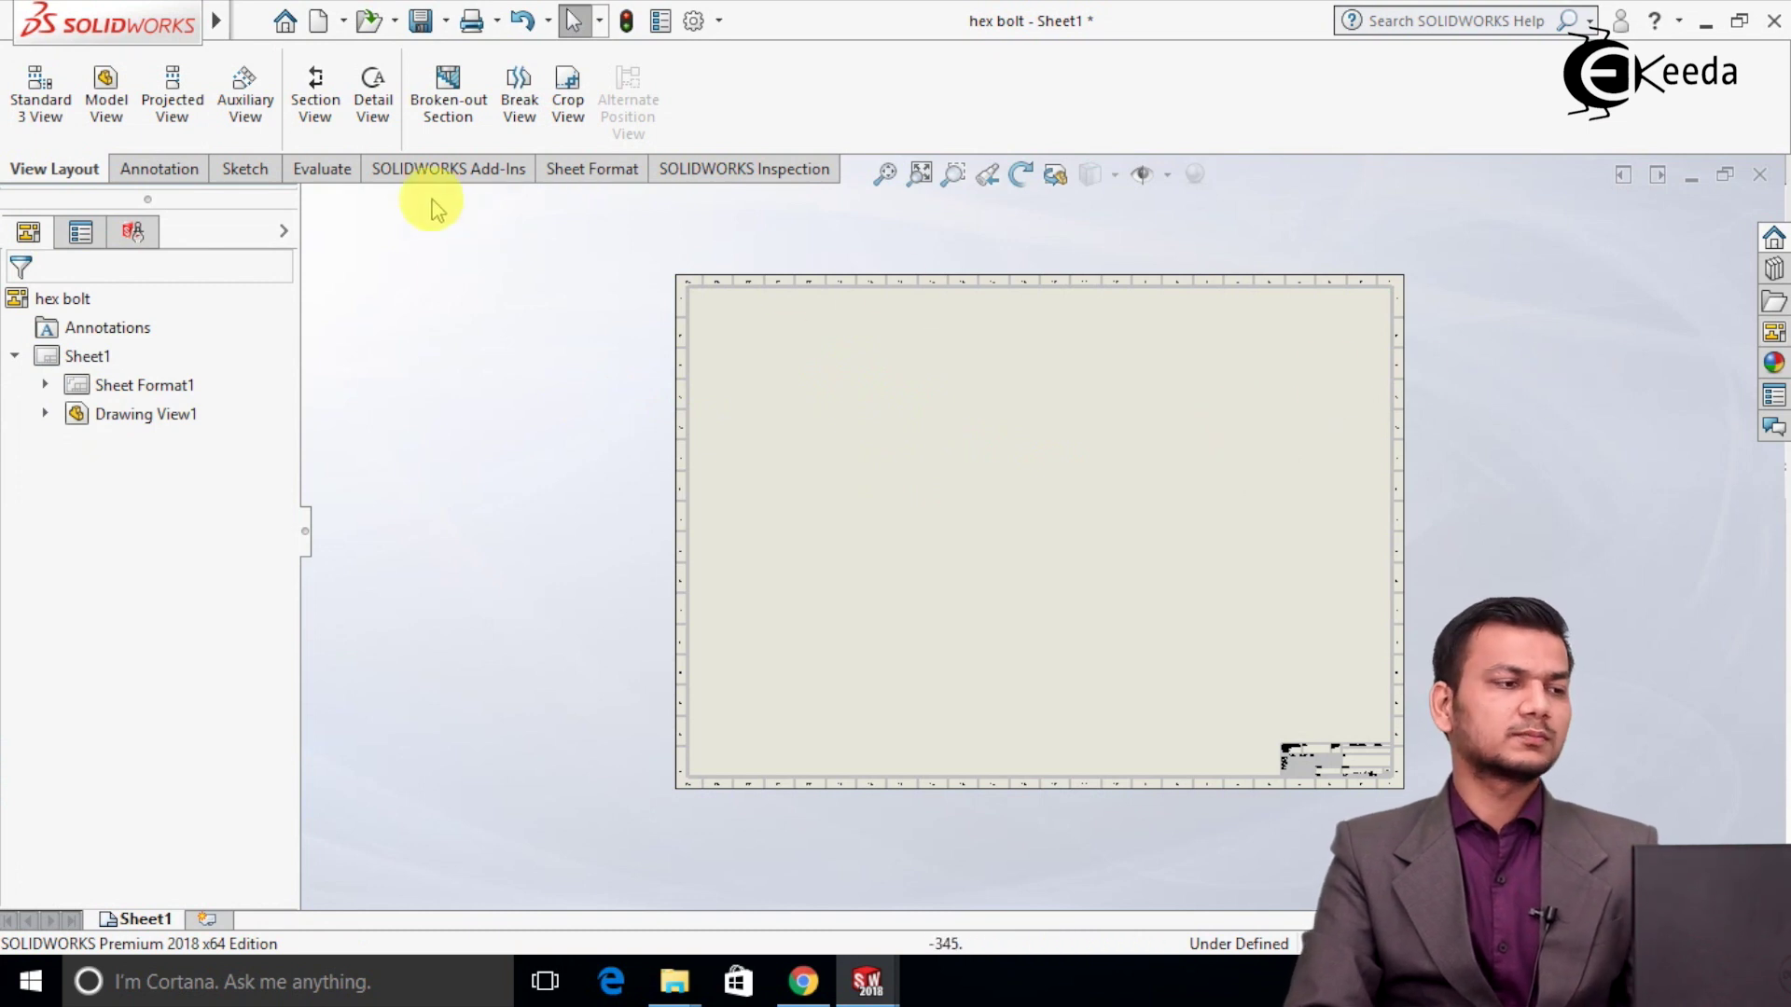
left_click(320, 23)
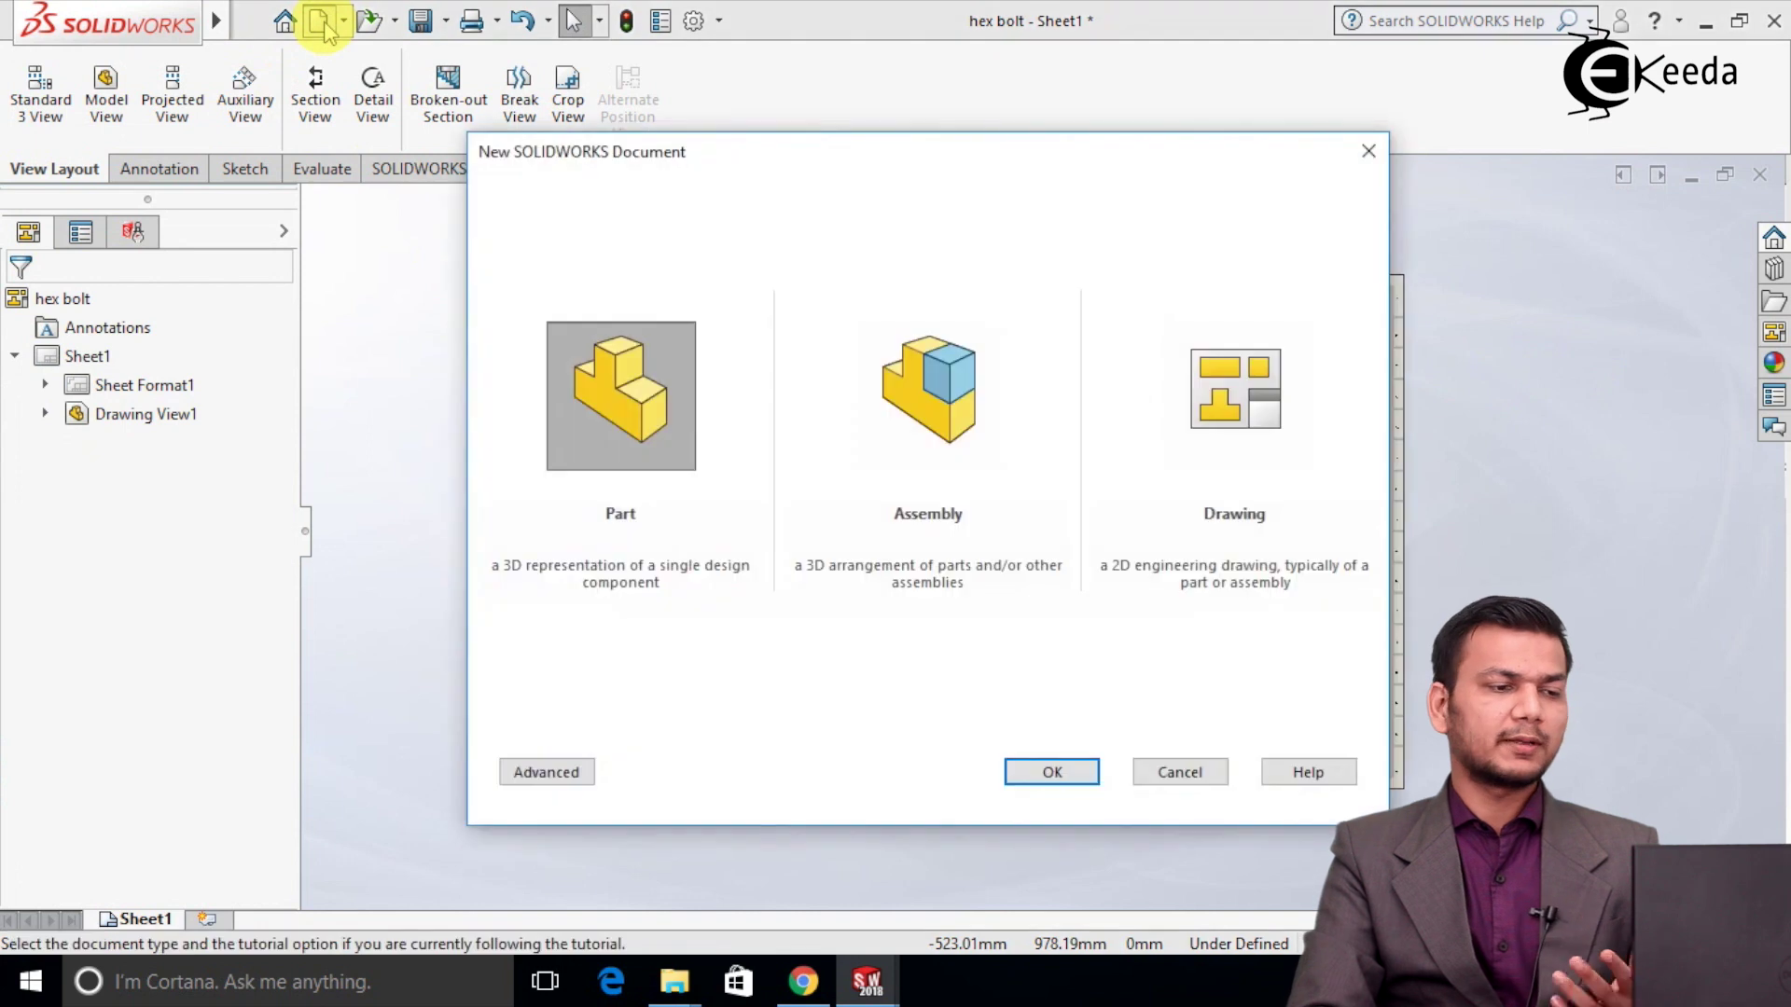
left_click(1266, 406)
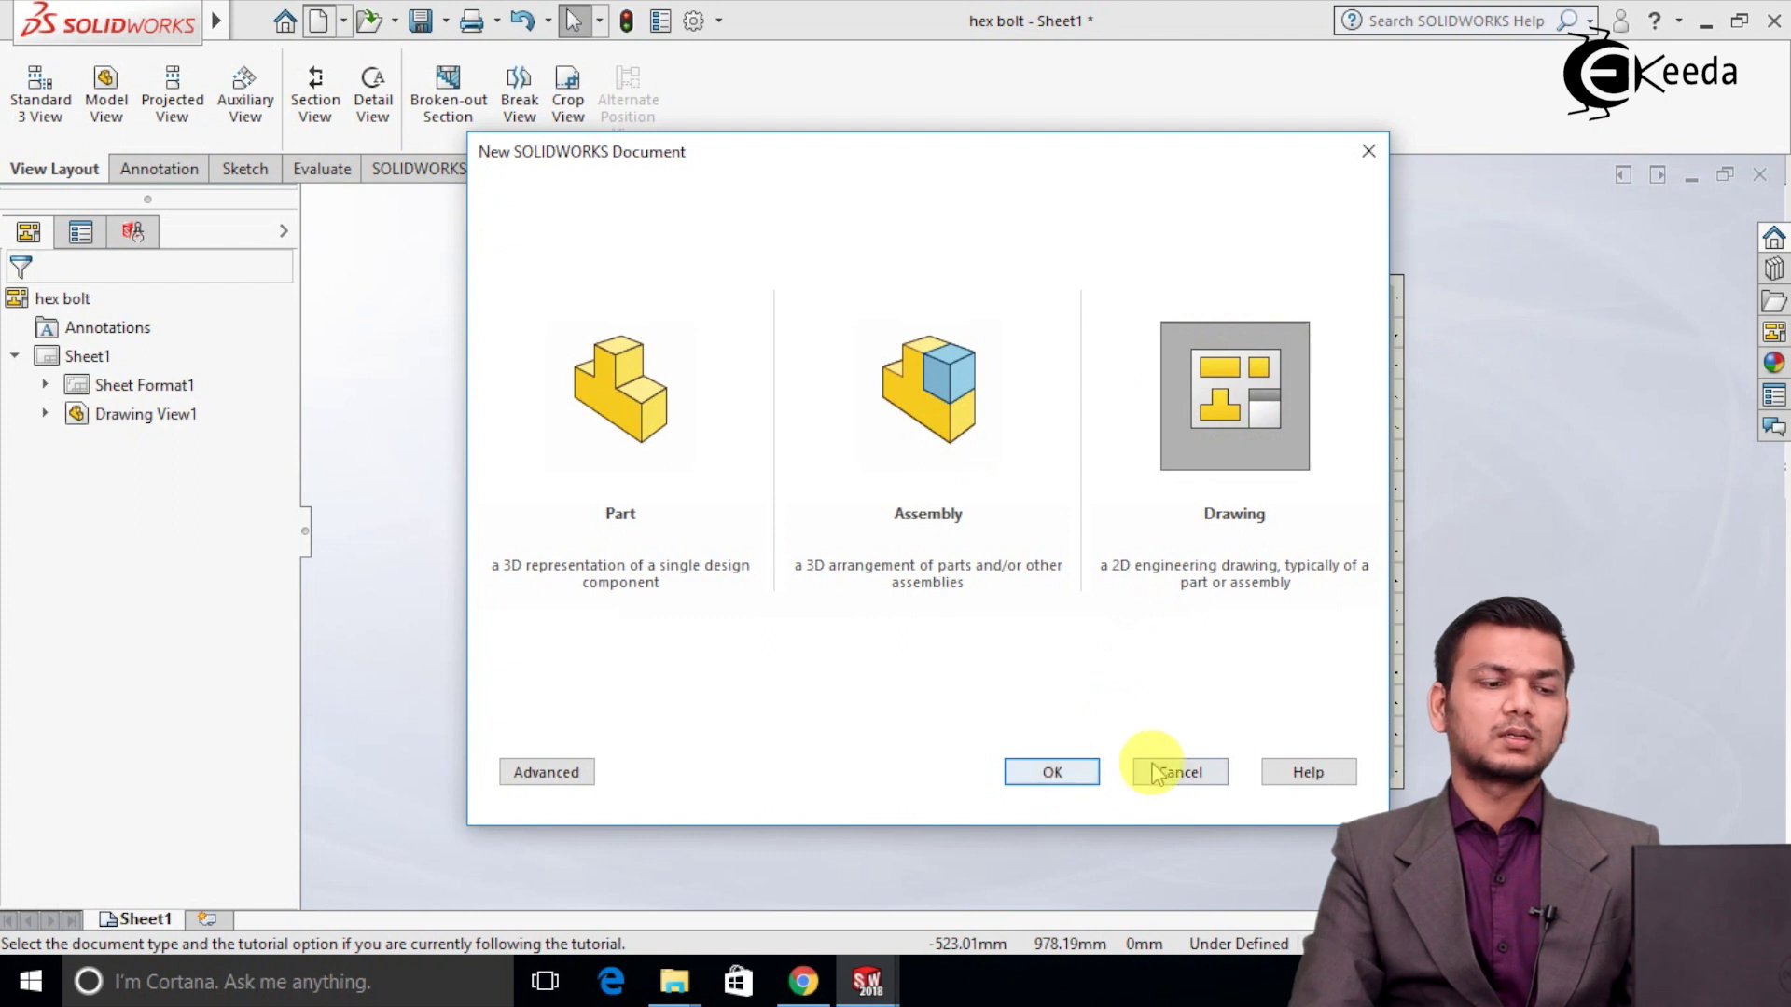
left_click(1178, 772)
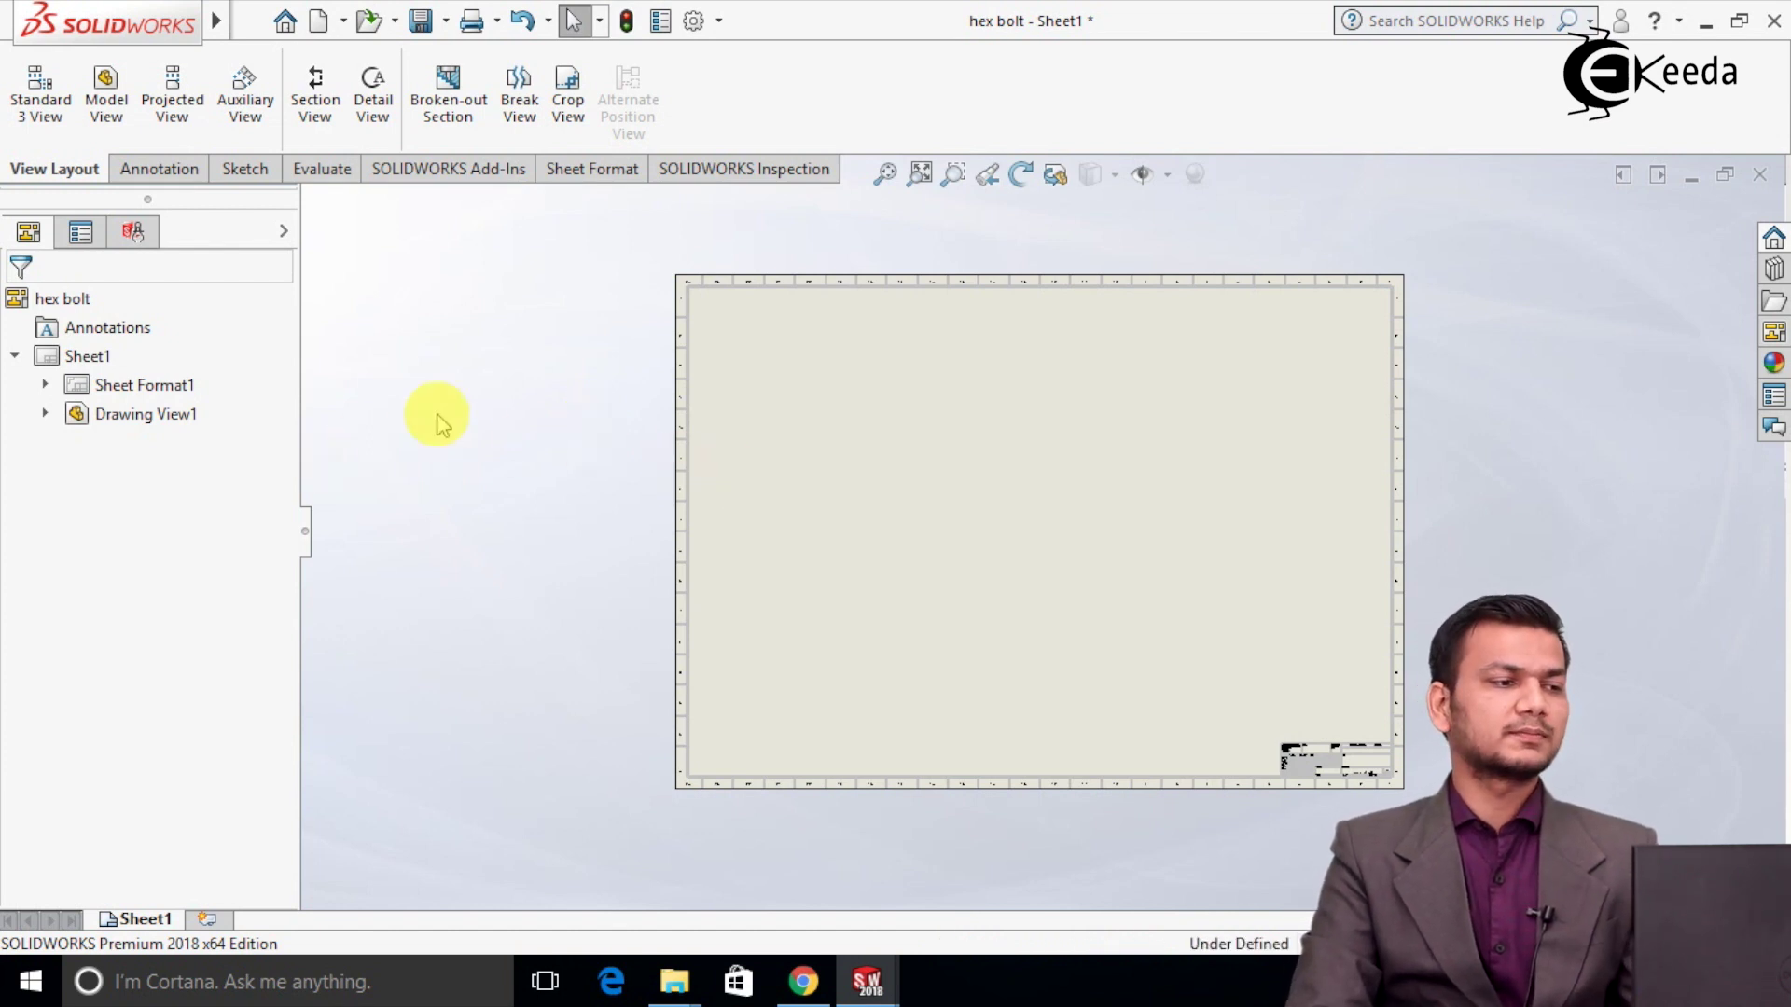
Create a new drawing with the A2 (ANSI) Landscape standard sheet format.
left_click(321, 22)
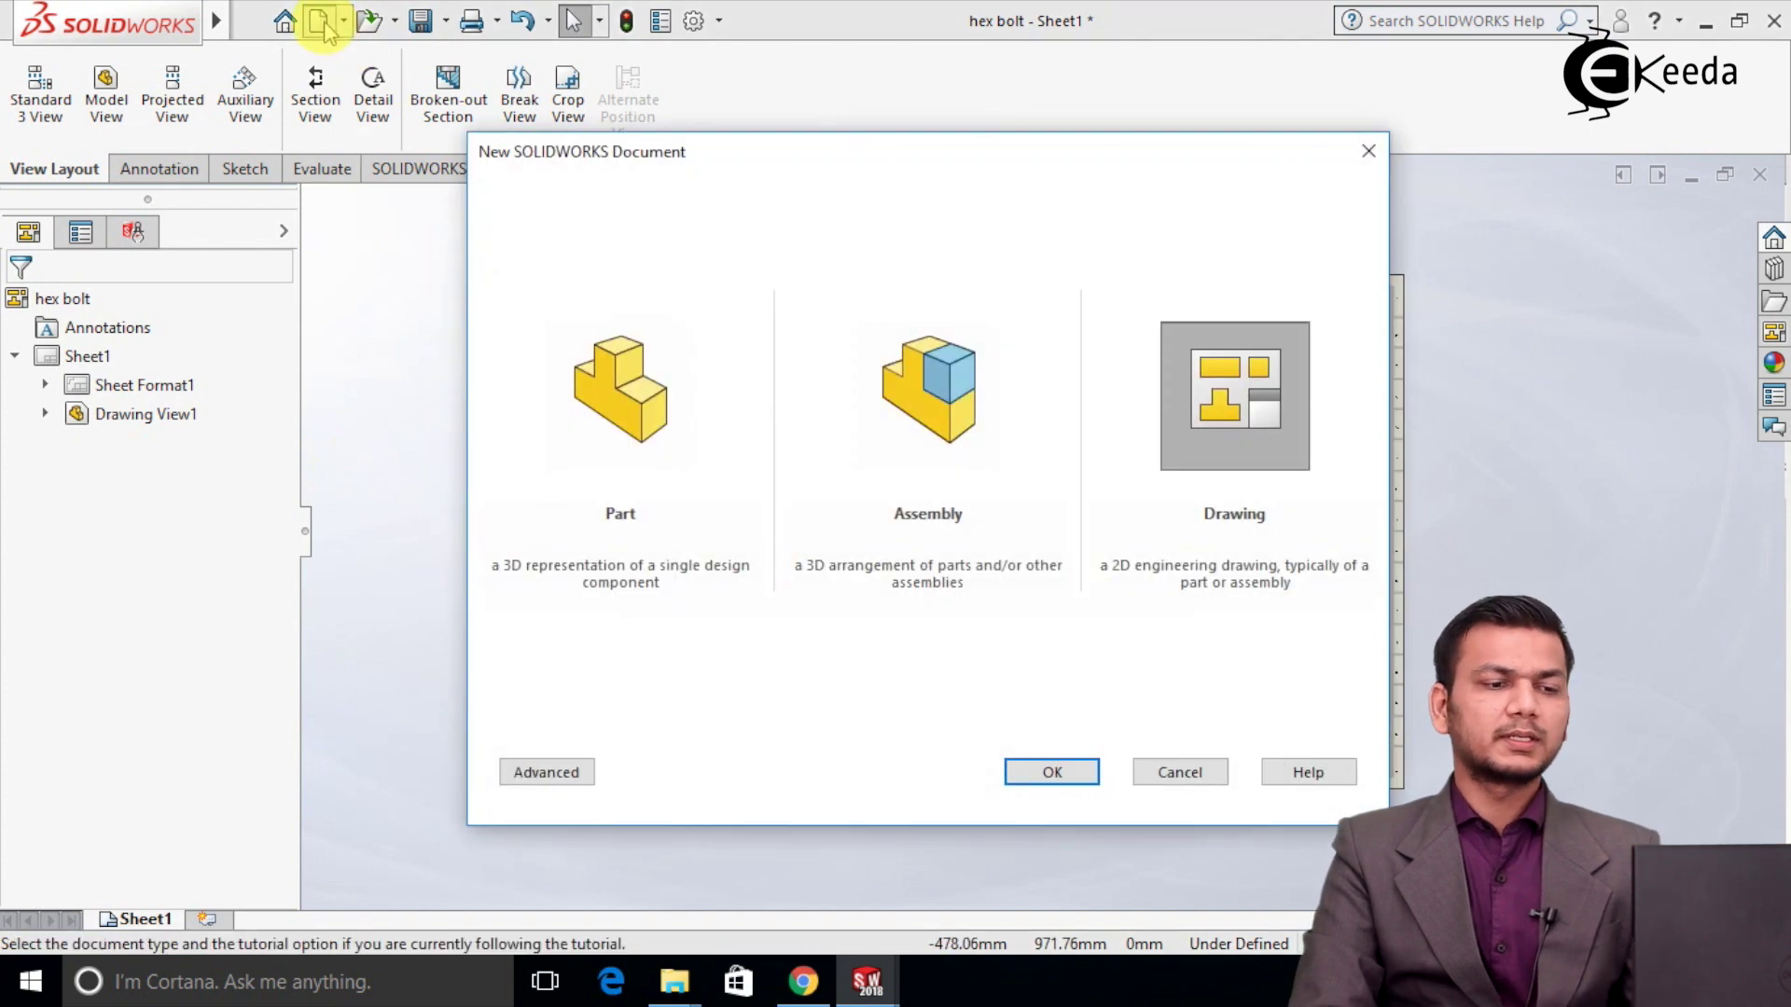
left_click(1240, 459)
left_click(1052, 770)
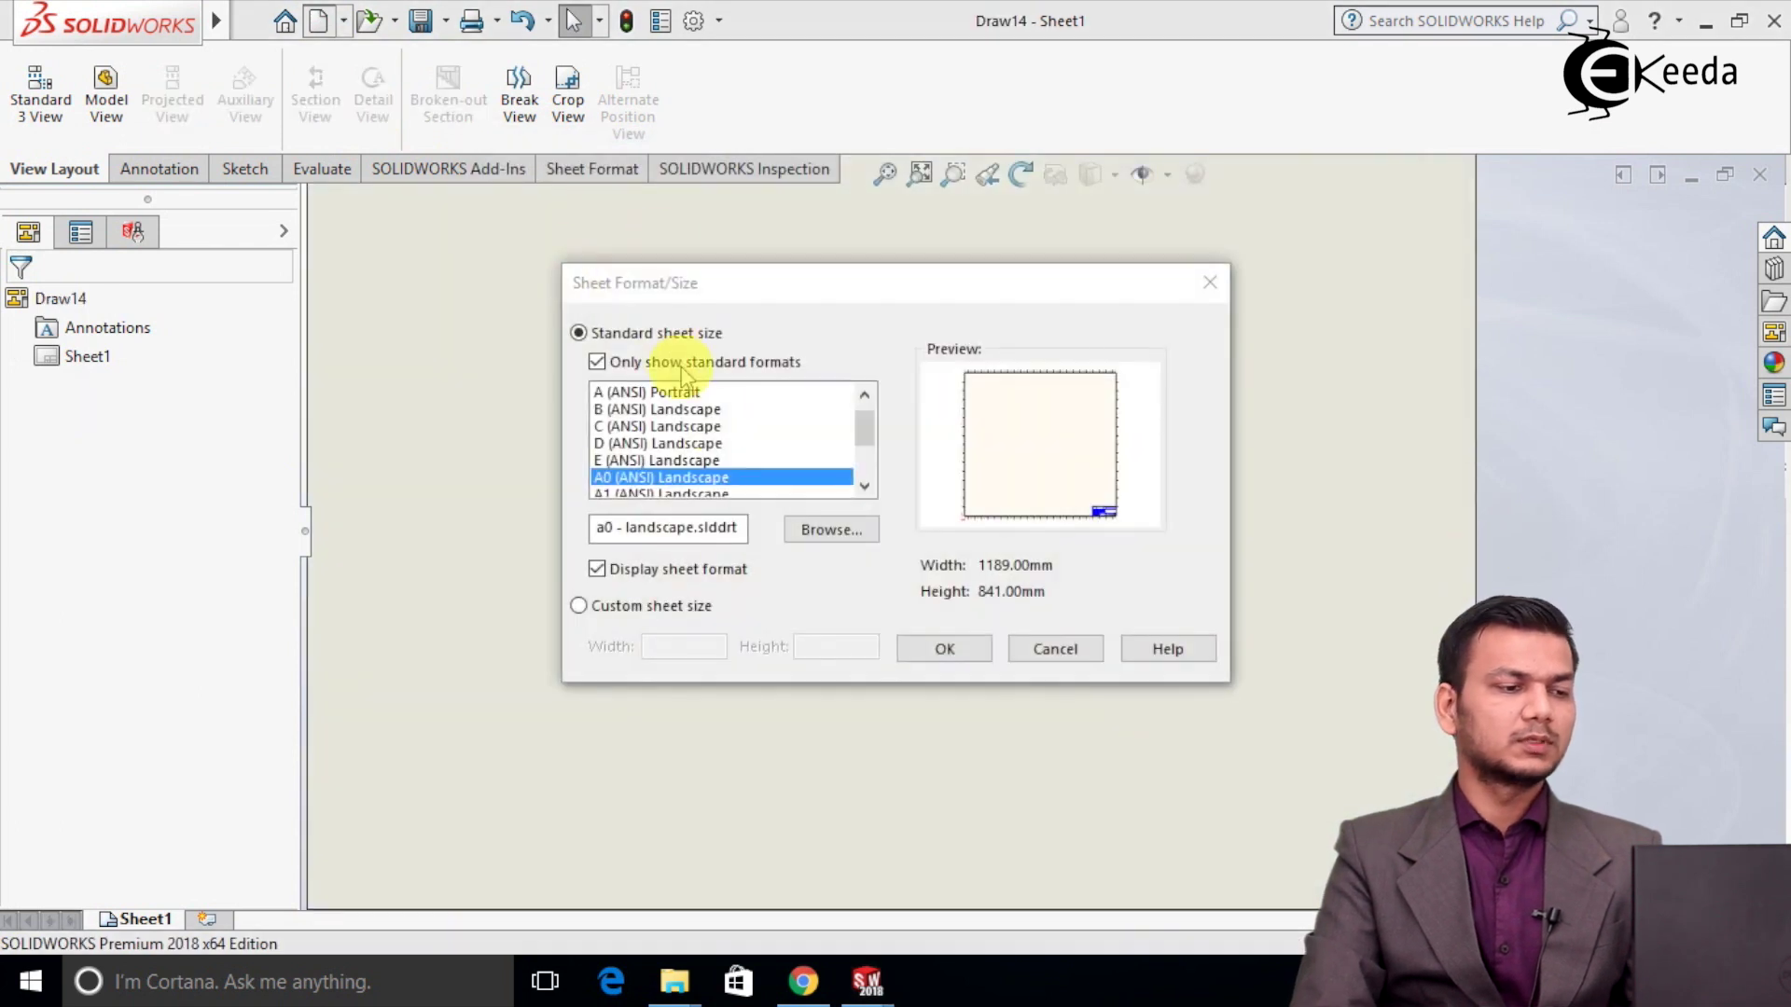
left_click(863, 480)
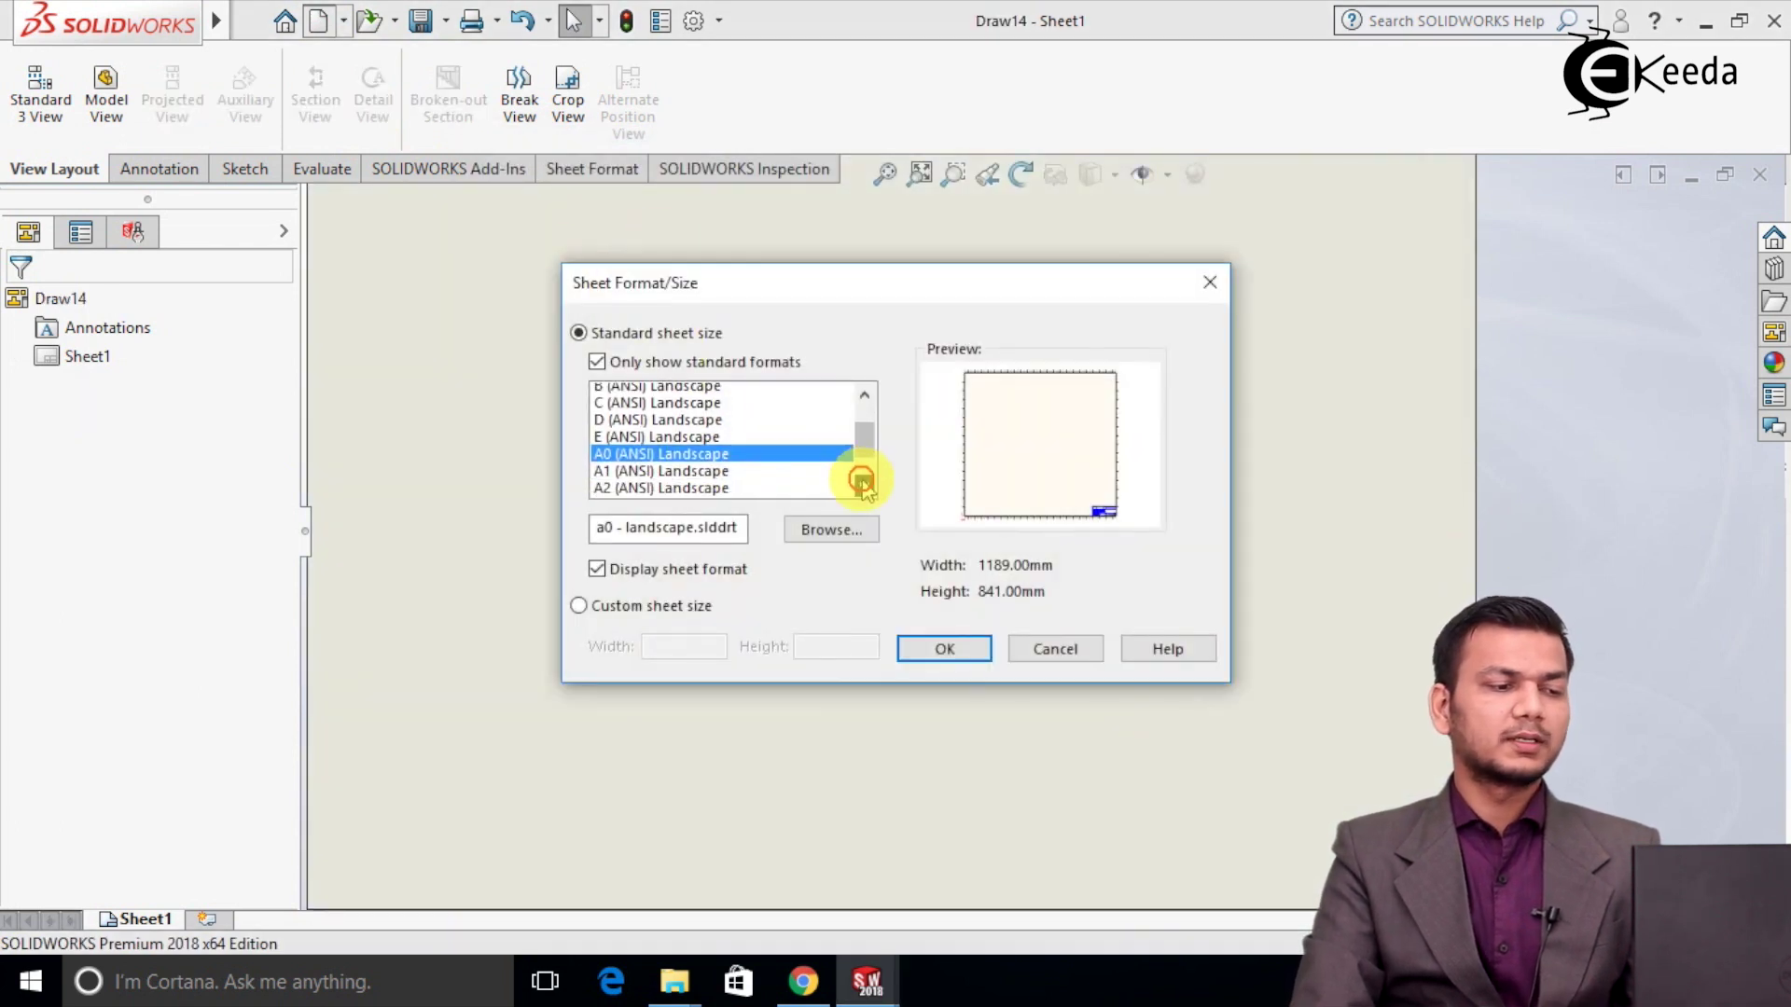
scroll(704, 480, "up", 1)
left_click(942, 643)
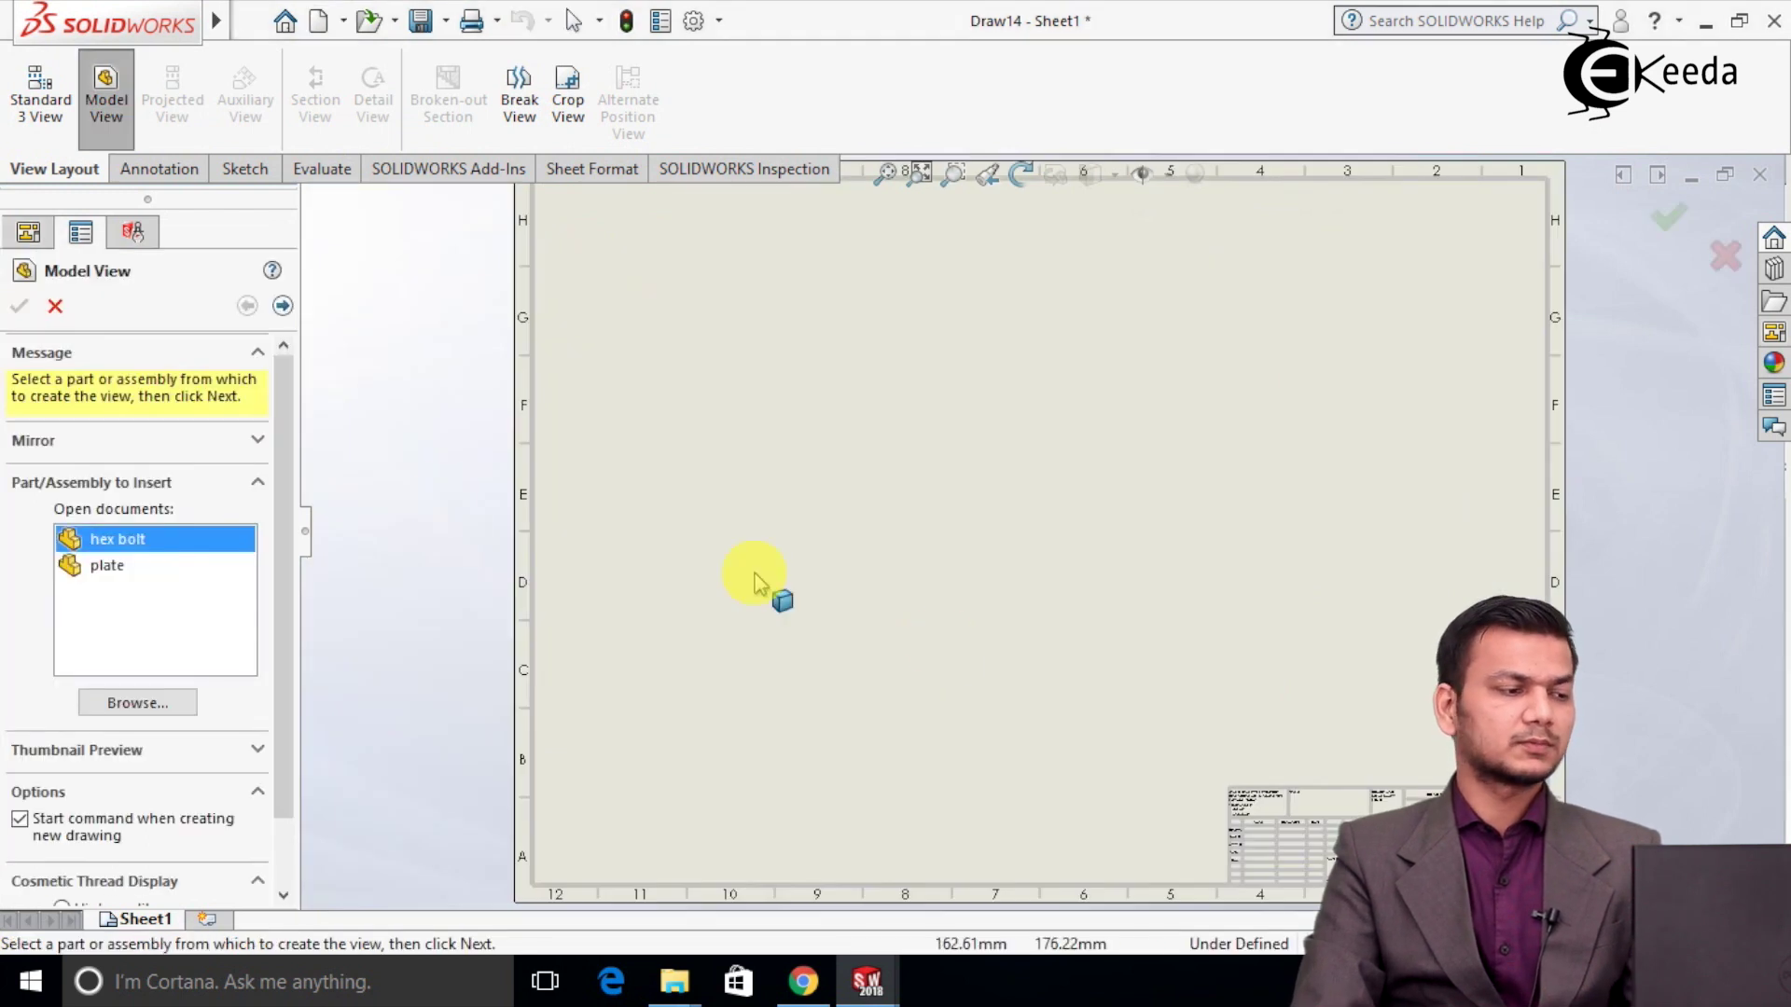
Load the circular bolt part from the Desktop and place its front view in the sheet's upper-left area.
left_click(147, 704)
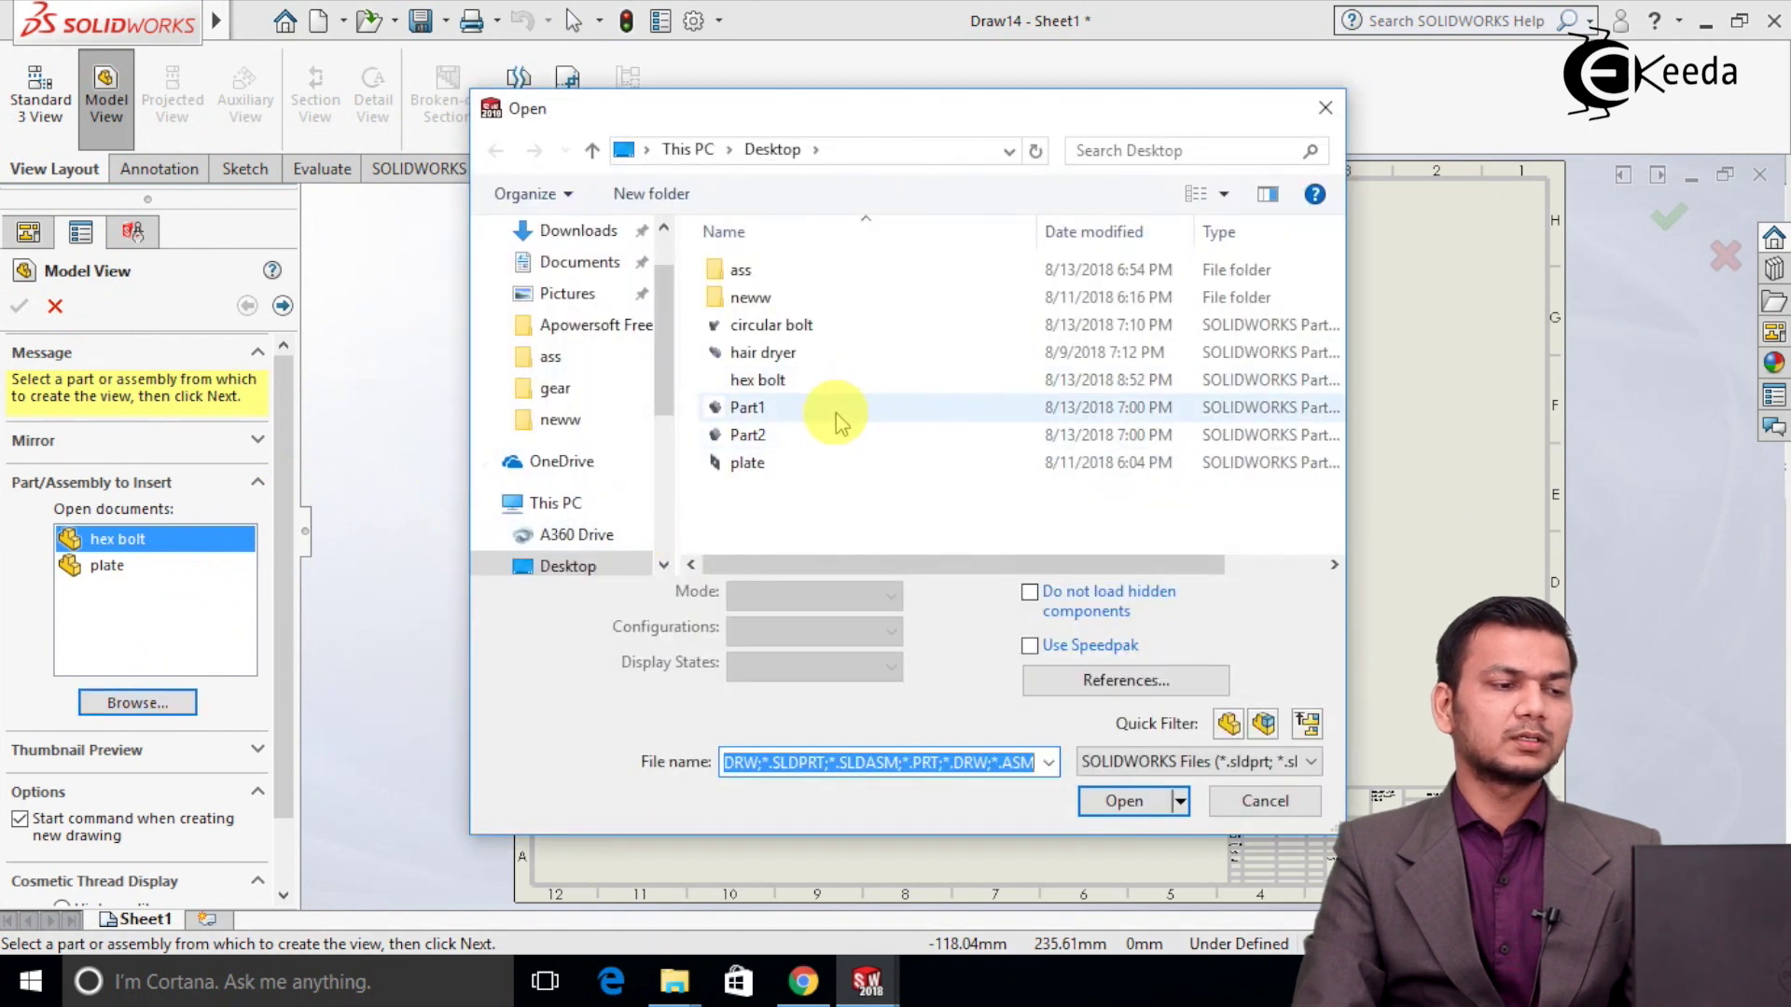
left_click(830, 331)
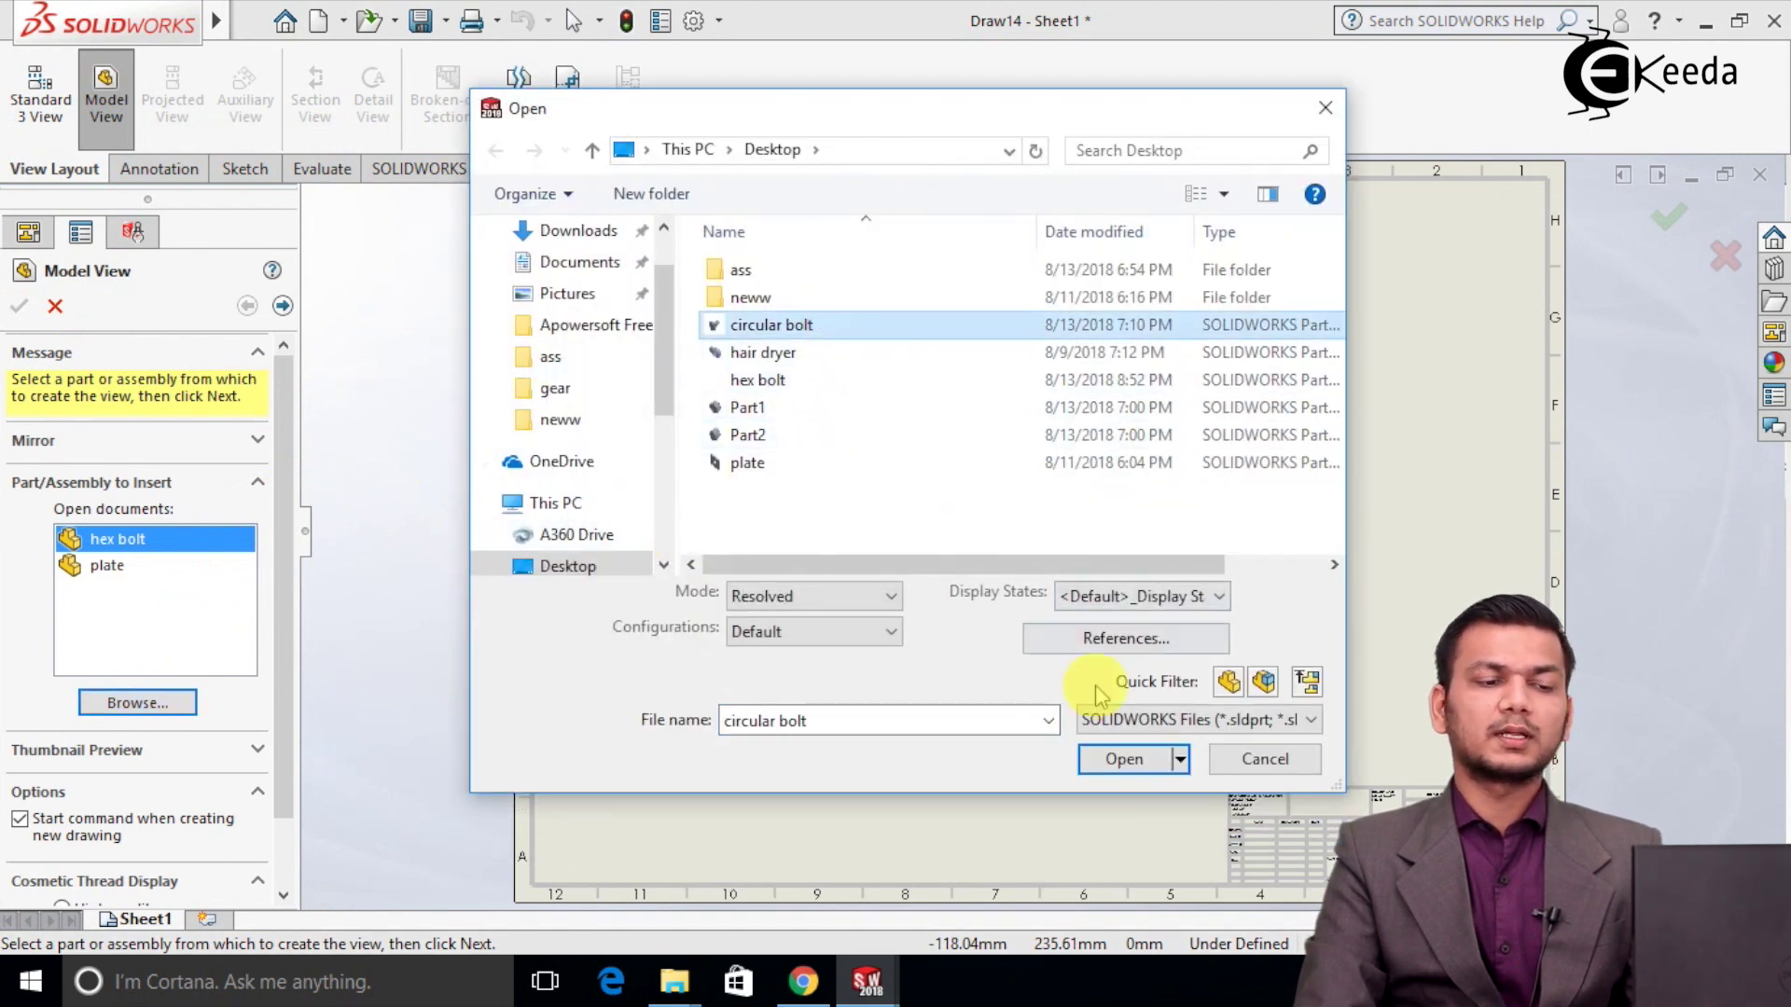
left_click(1124, 799)
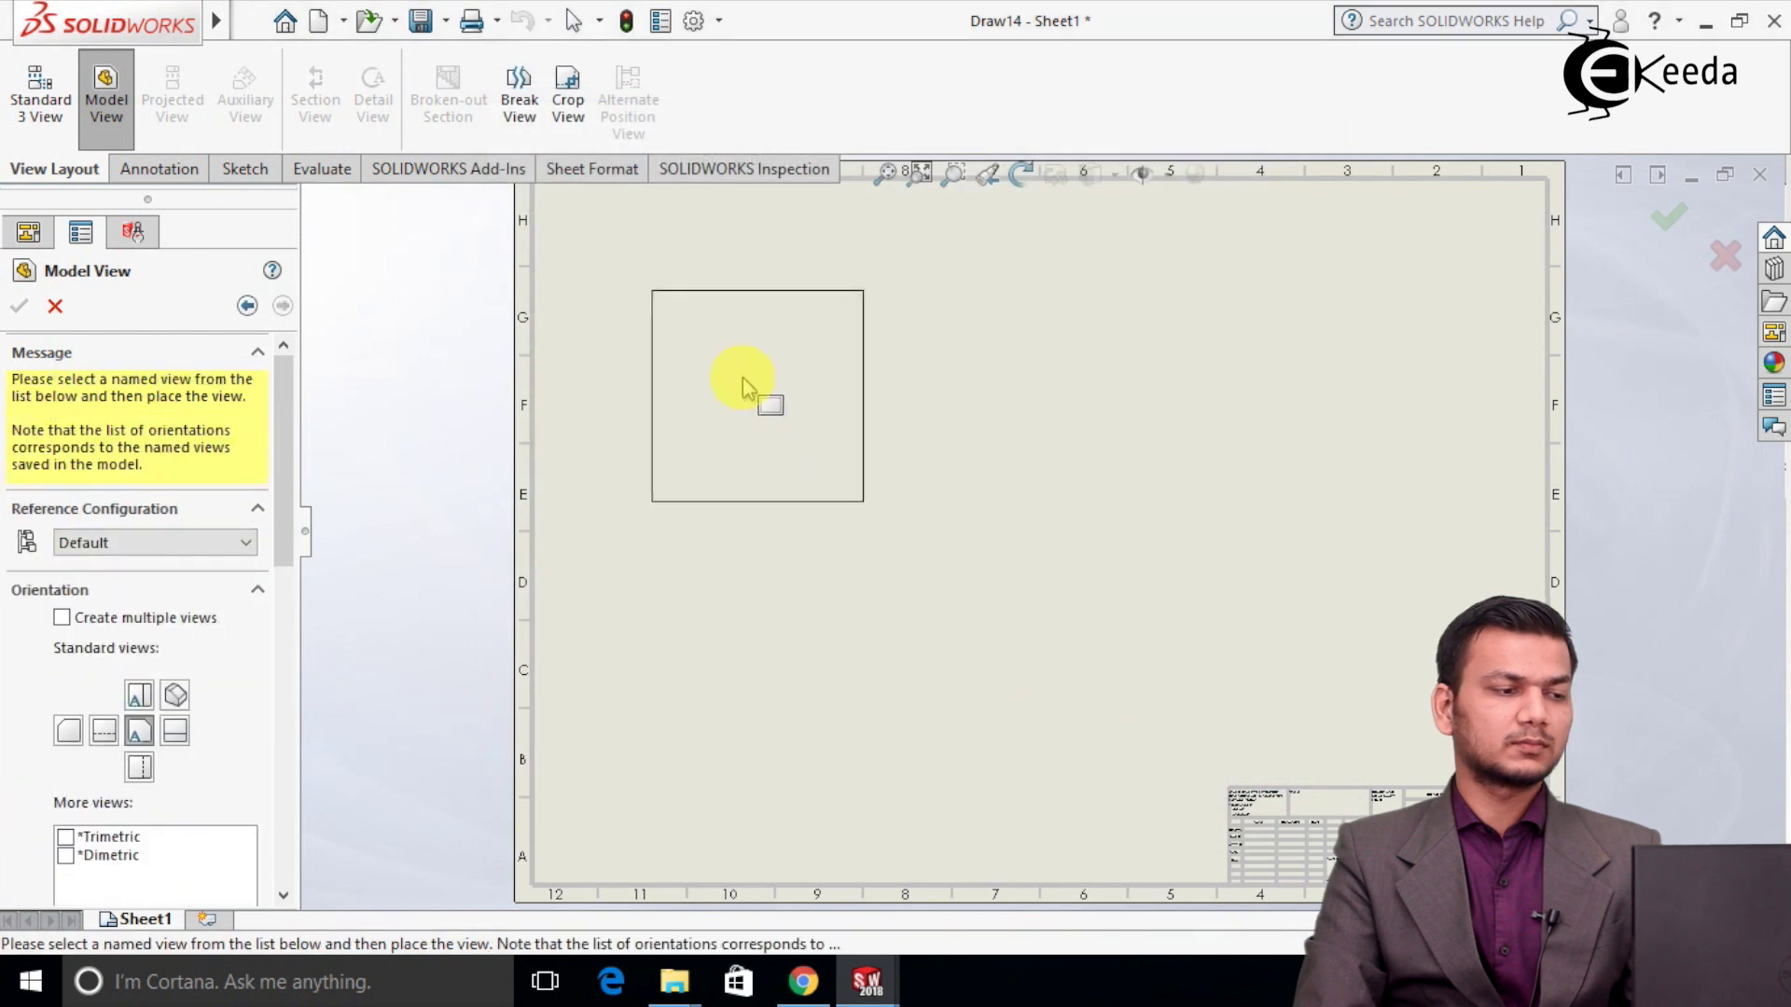
left_click(736, 356)
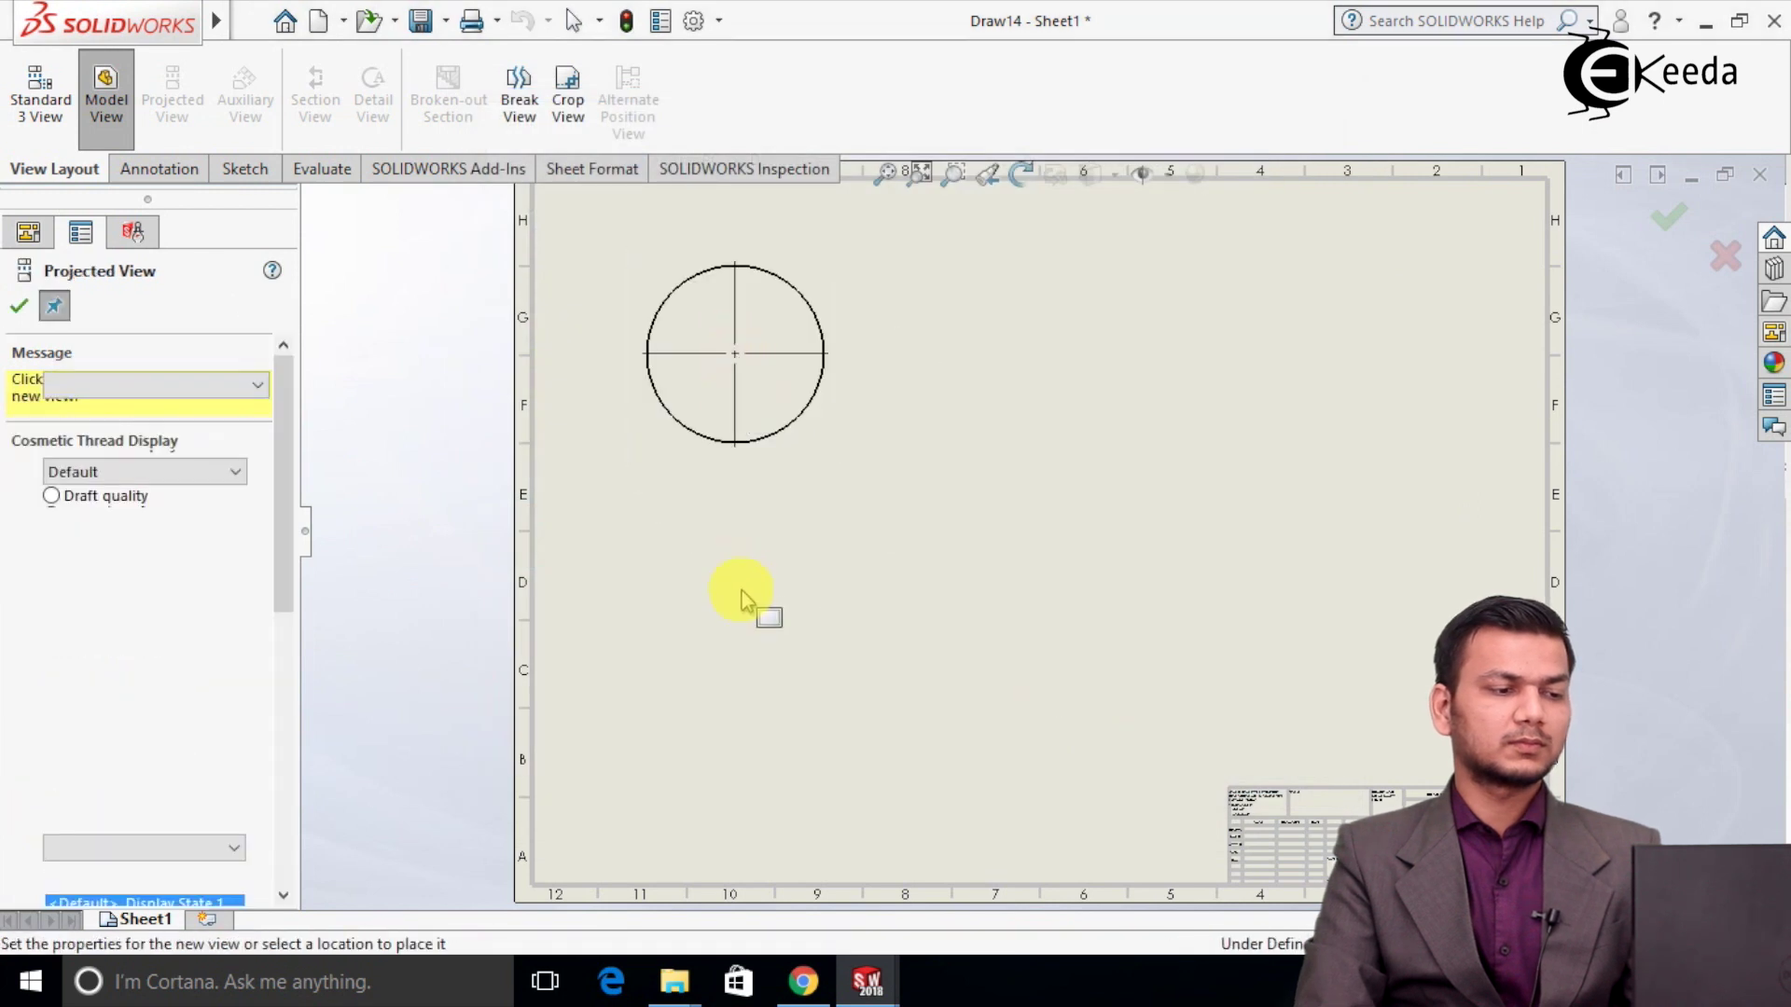
Place projected views of the circular bolt below and to the right of the front view, and accept them.
left_click(740, 653)
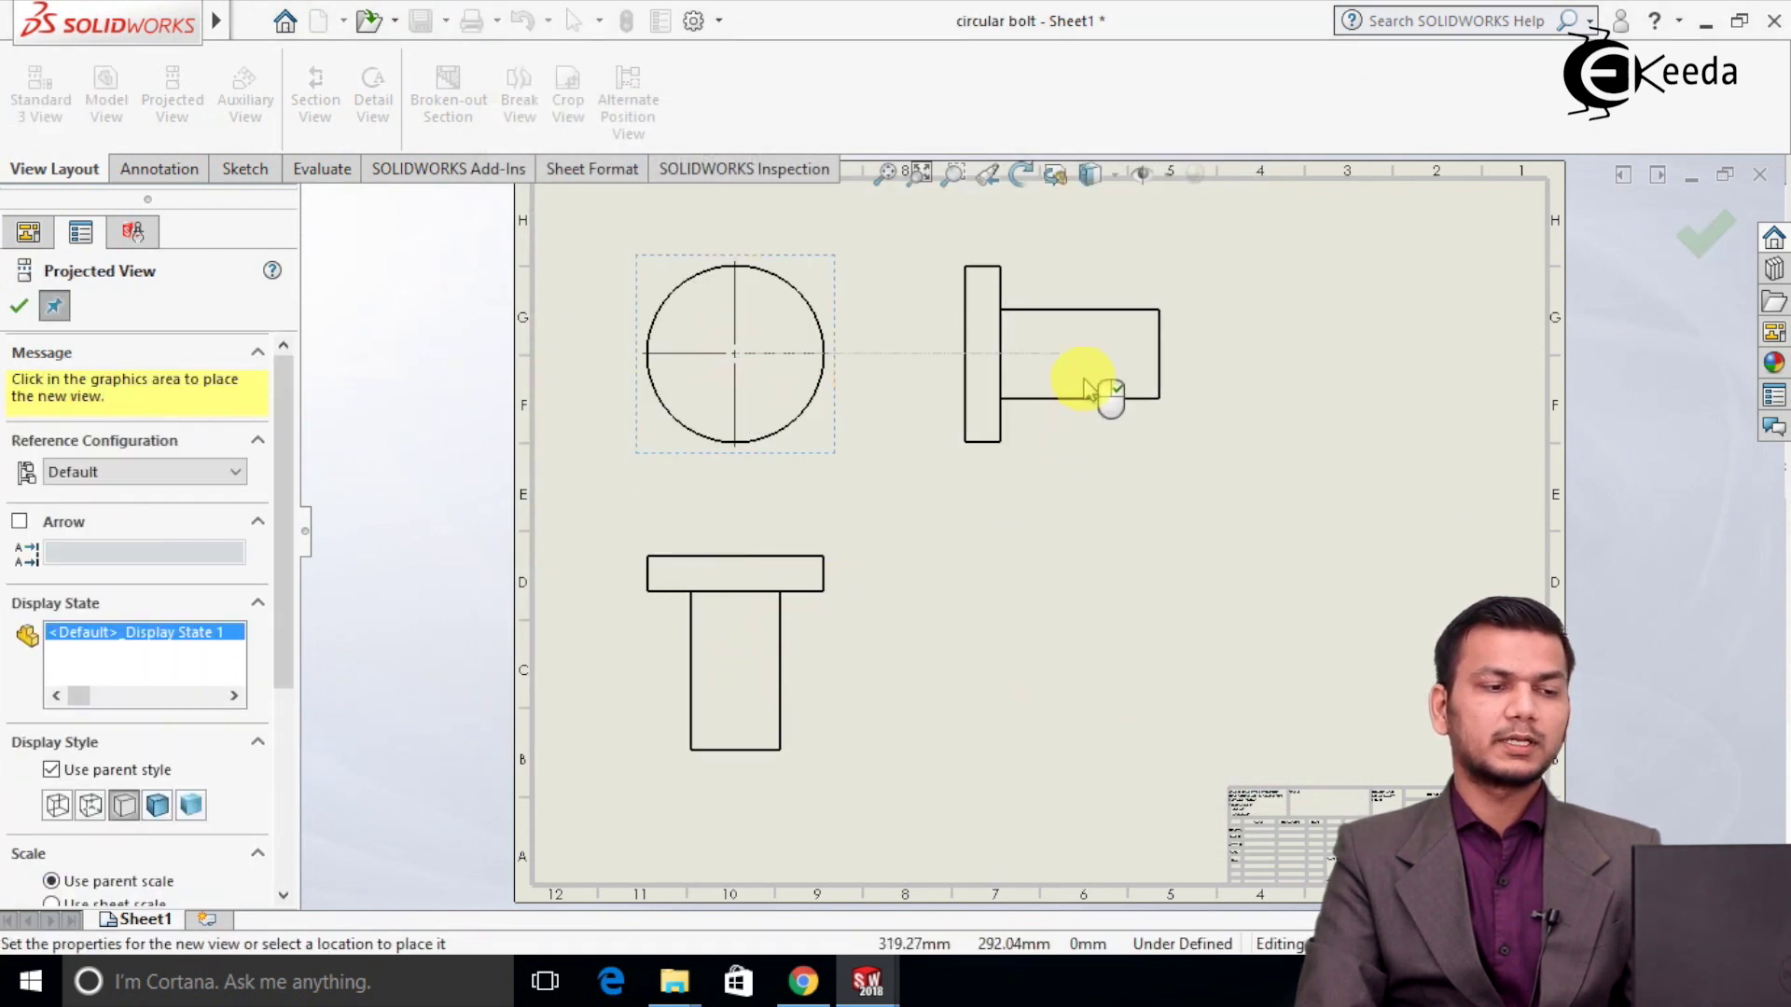
left_click(1089, 375)
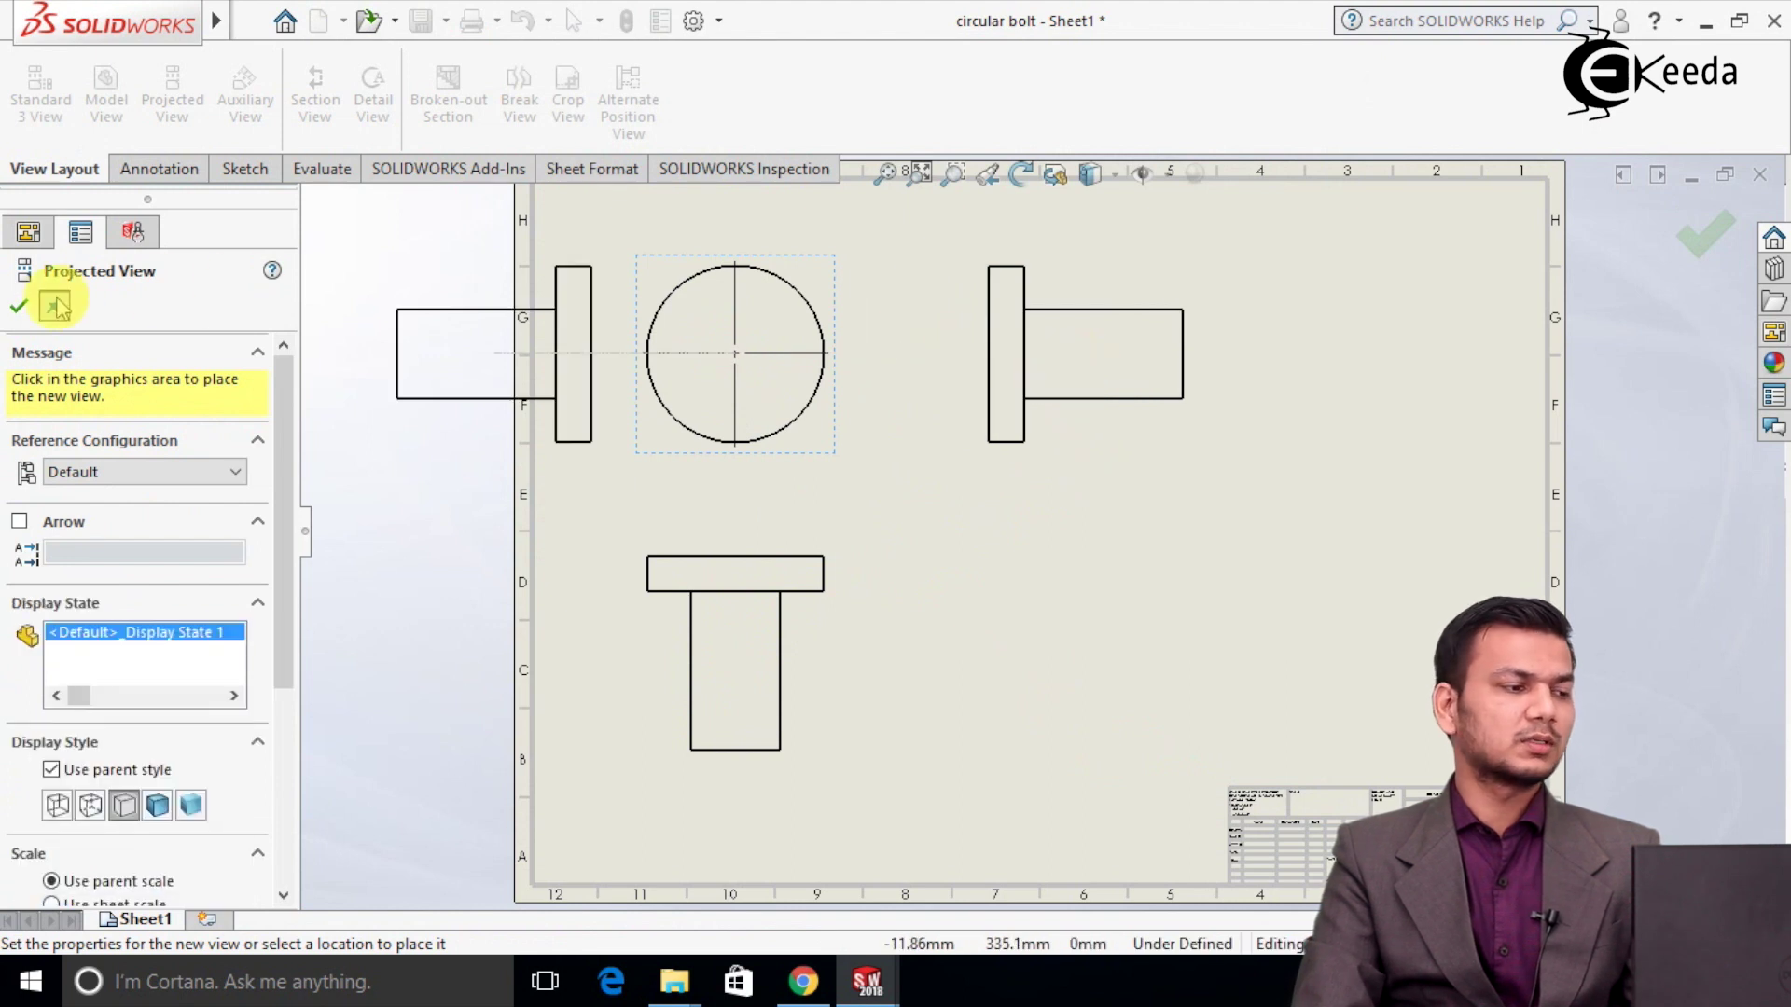
left_click(19, 306)
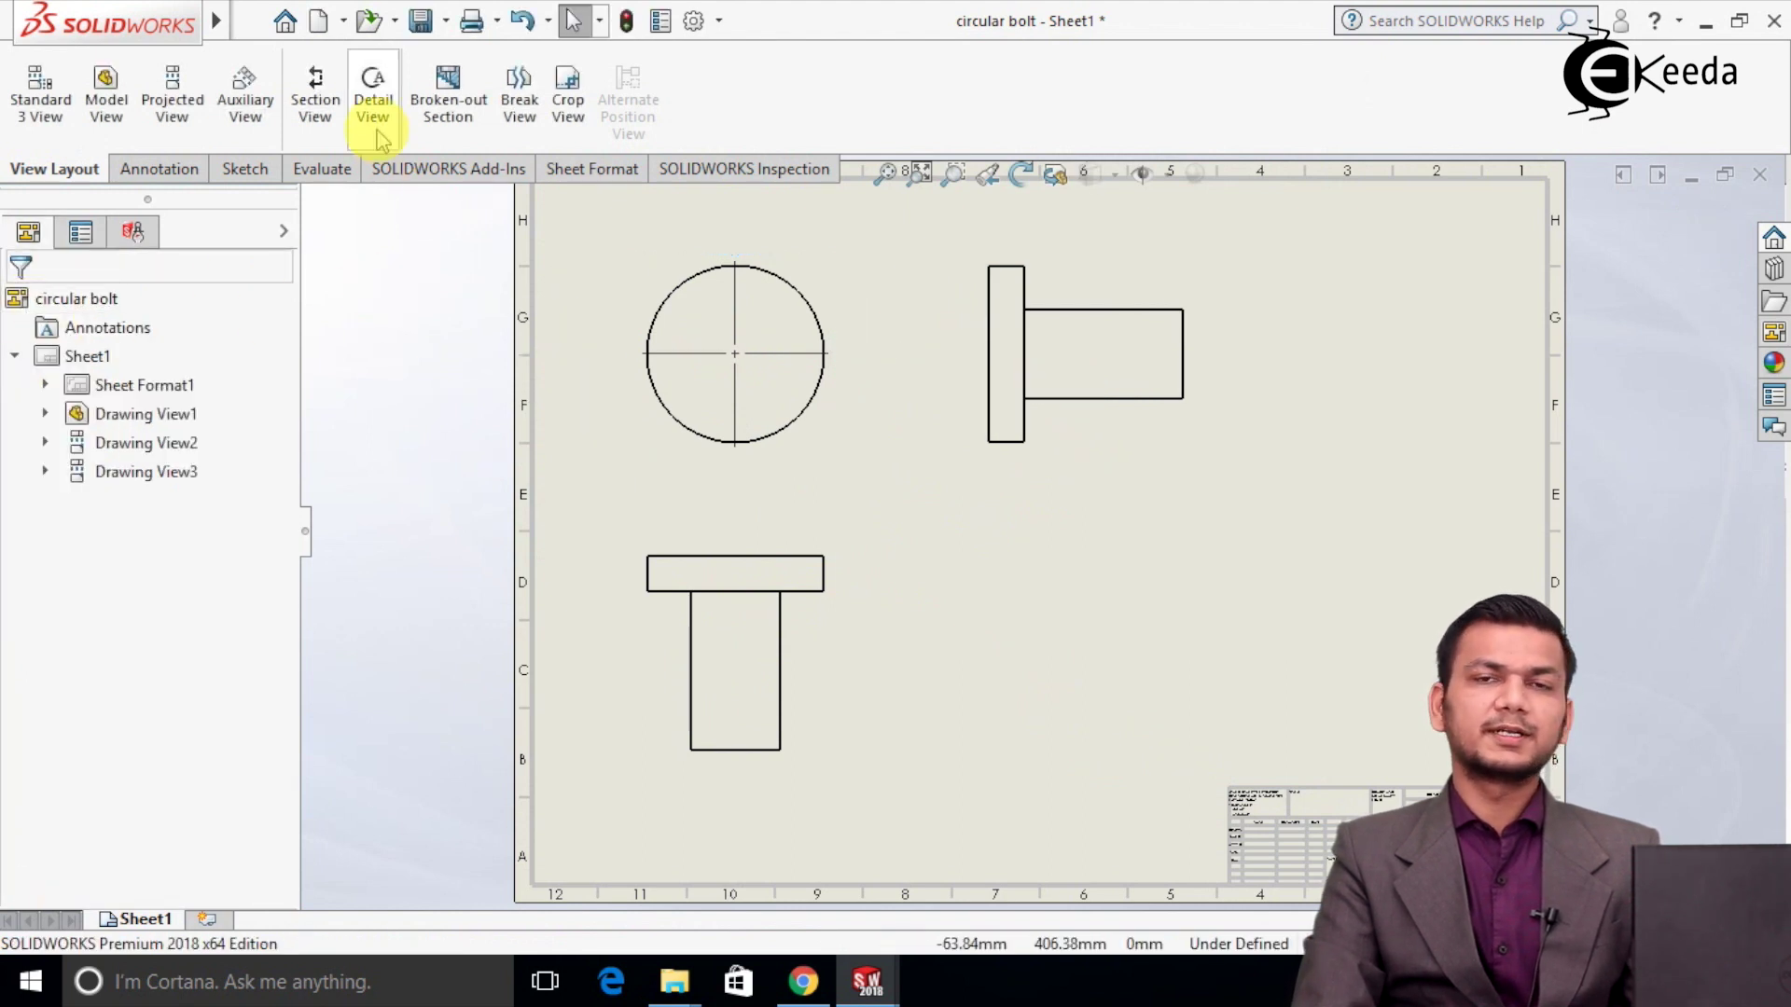
Create a detail view from a circle around the right end of the bolt head in the lower view, place it beside that view, and accept it.
left_click(373, 109)
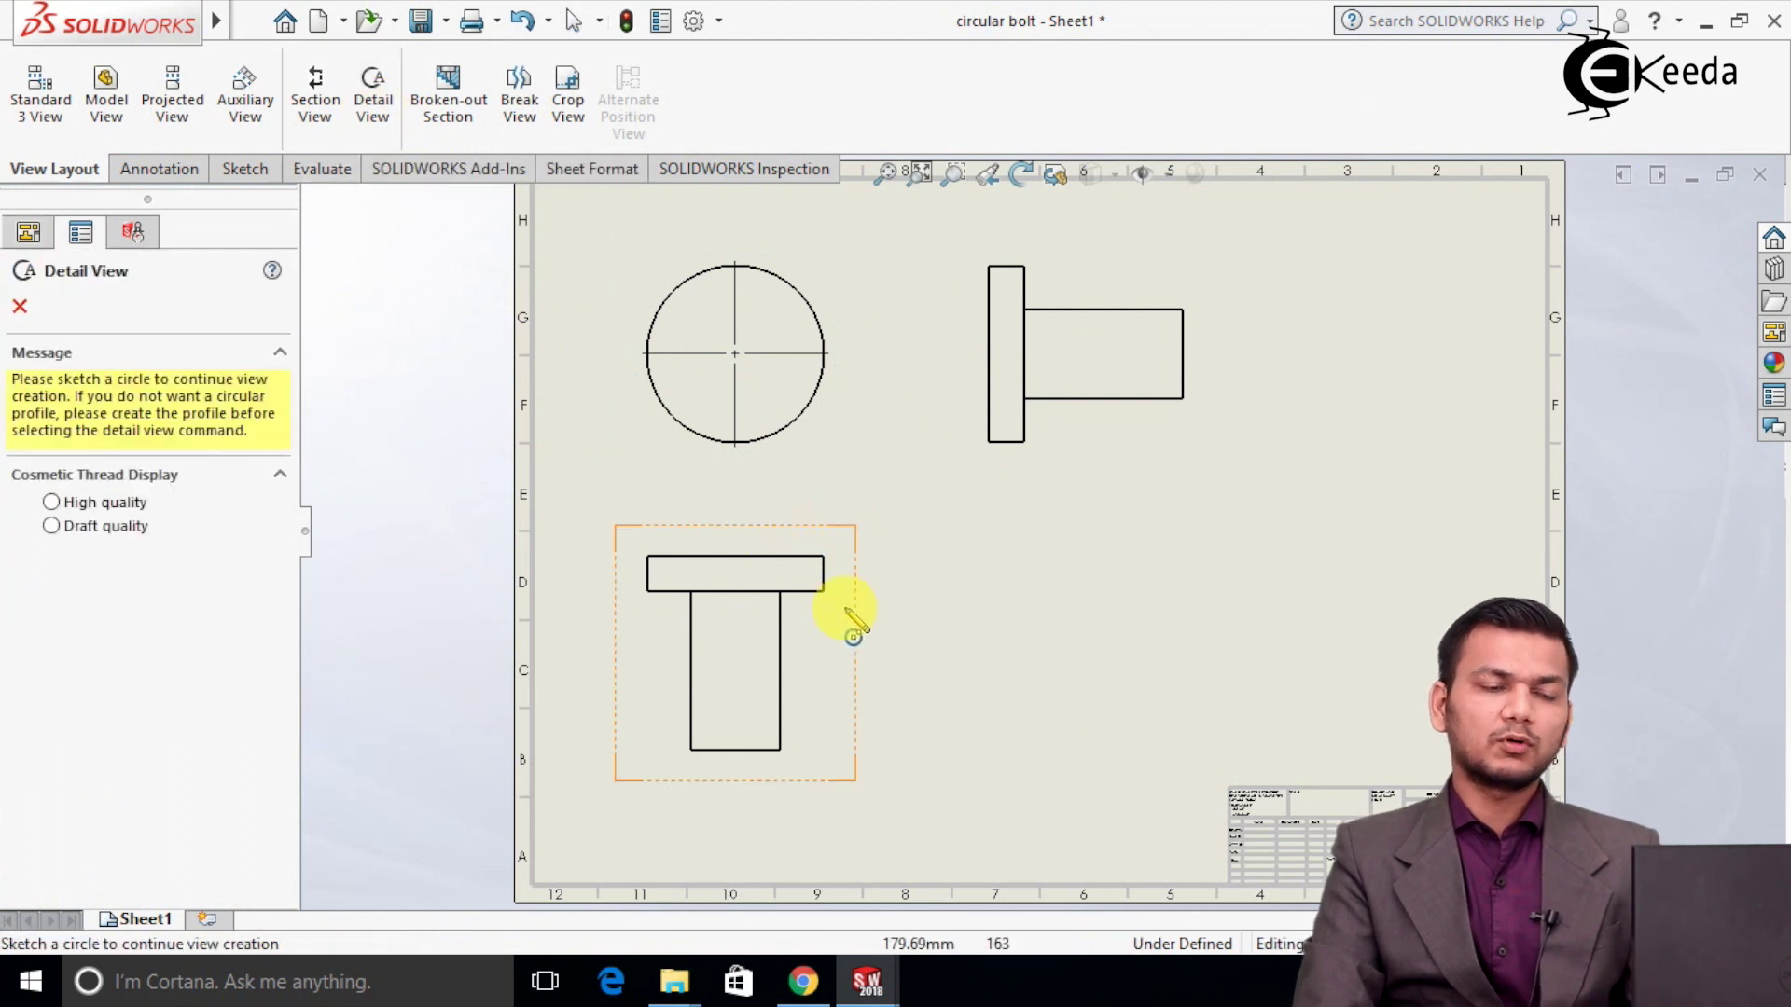
left_click(835, 576)
left_click(811, 520)
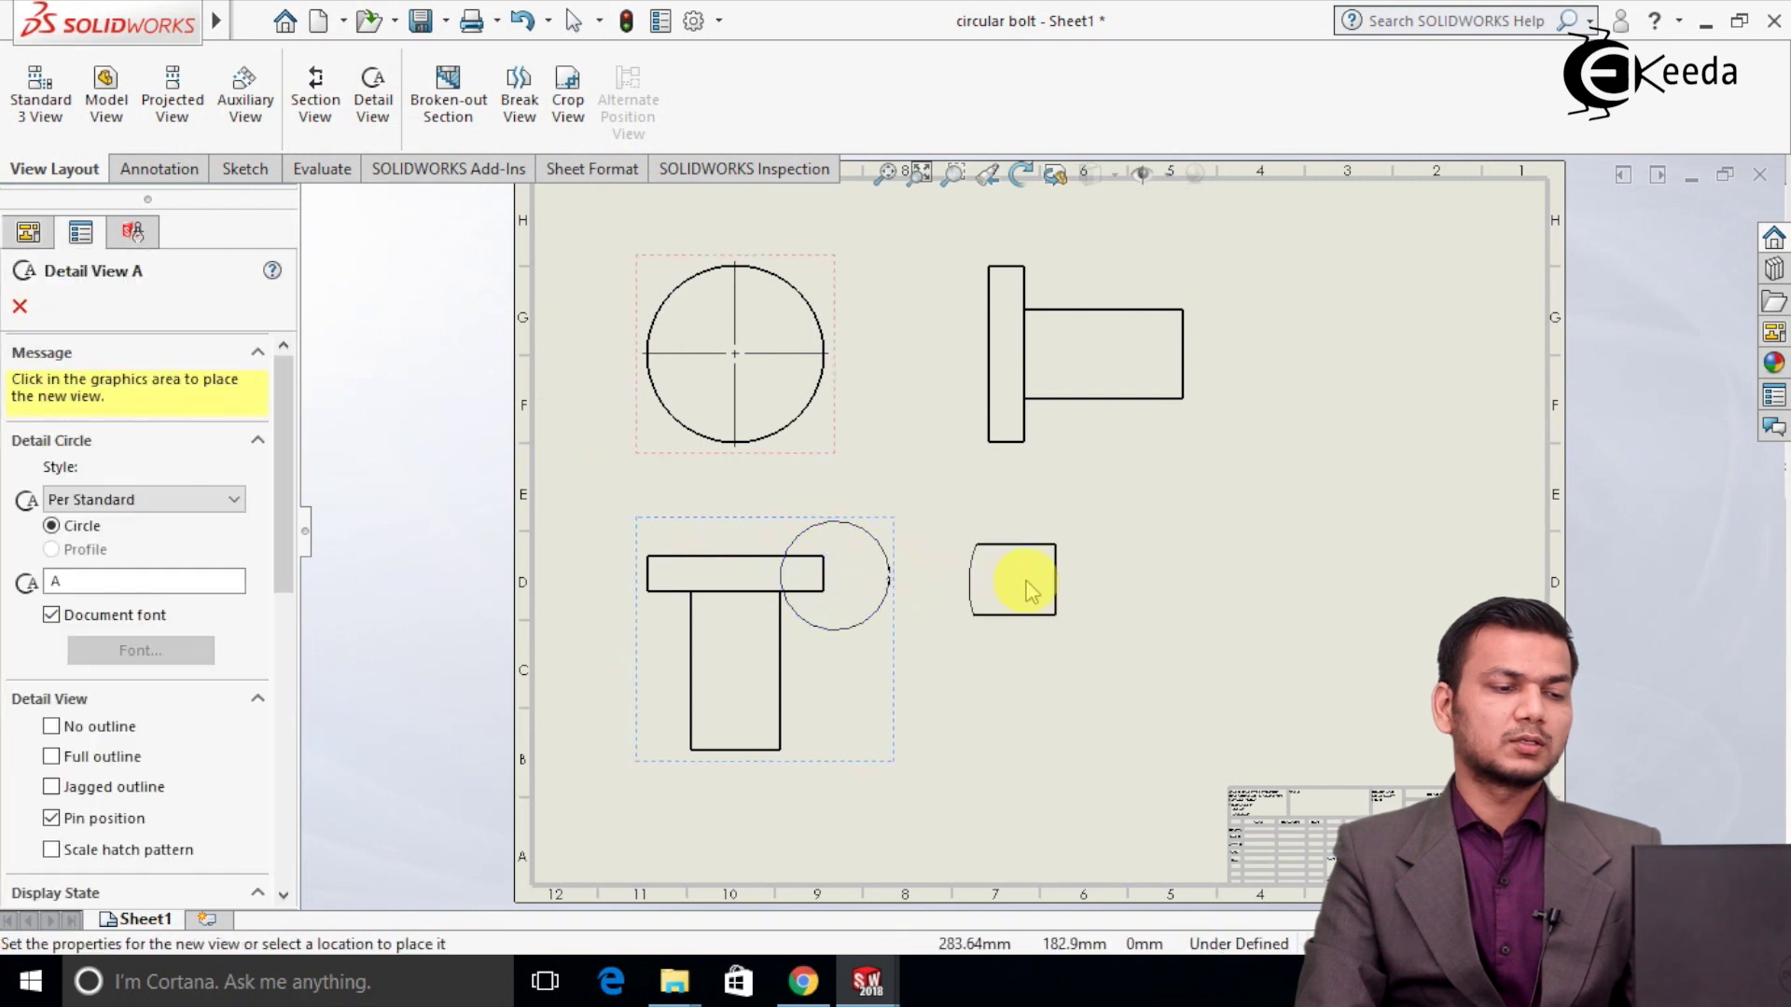
left_click(1115, 591)
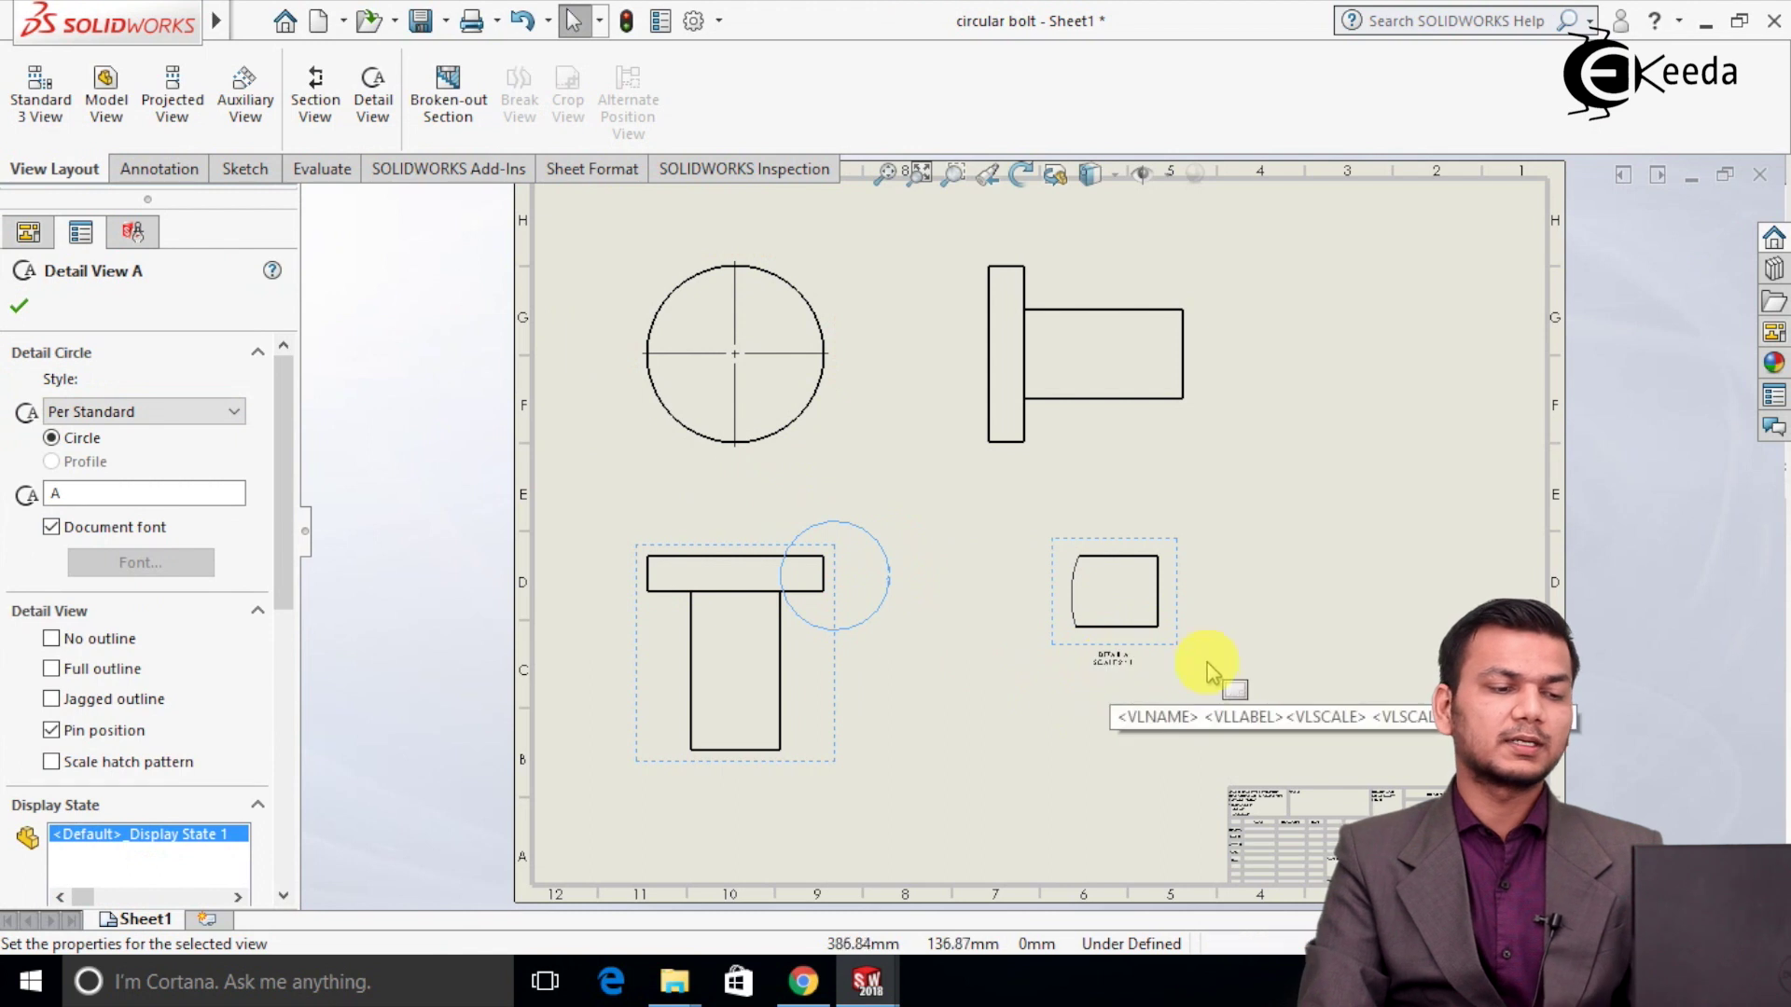
scroll(1090, 671, "down", 3)
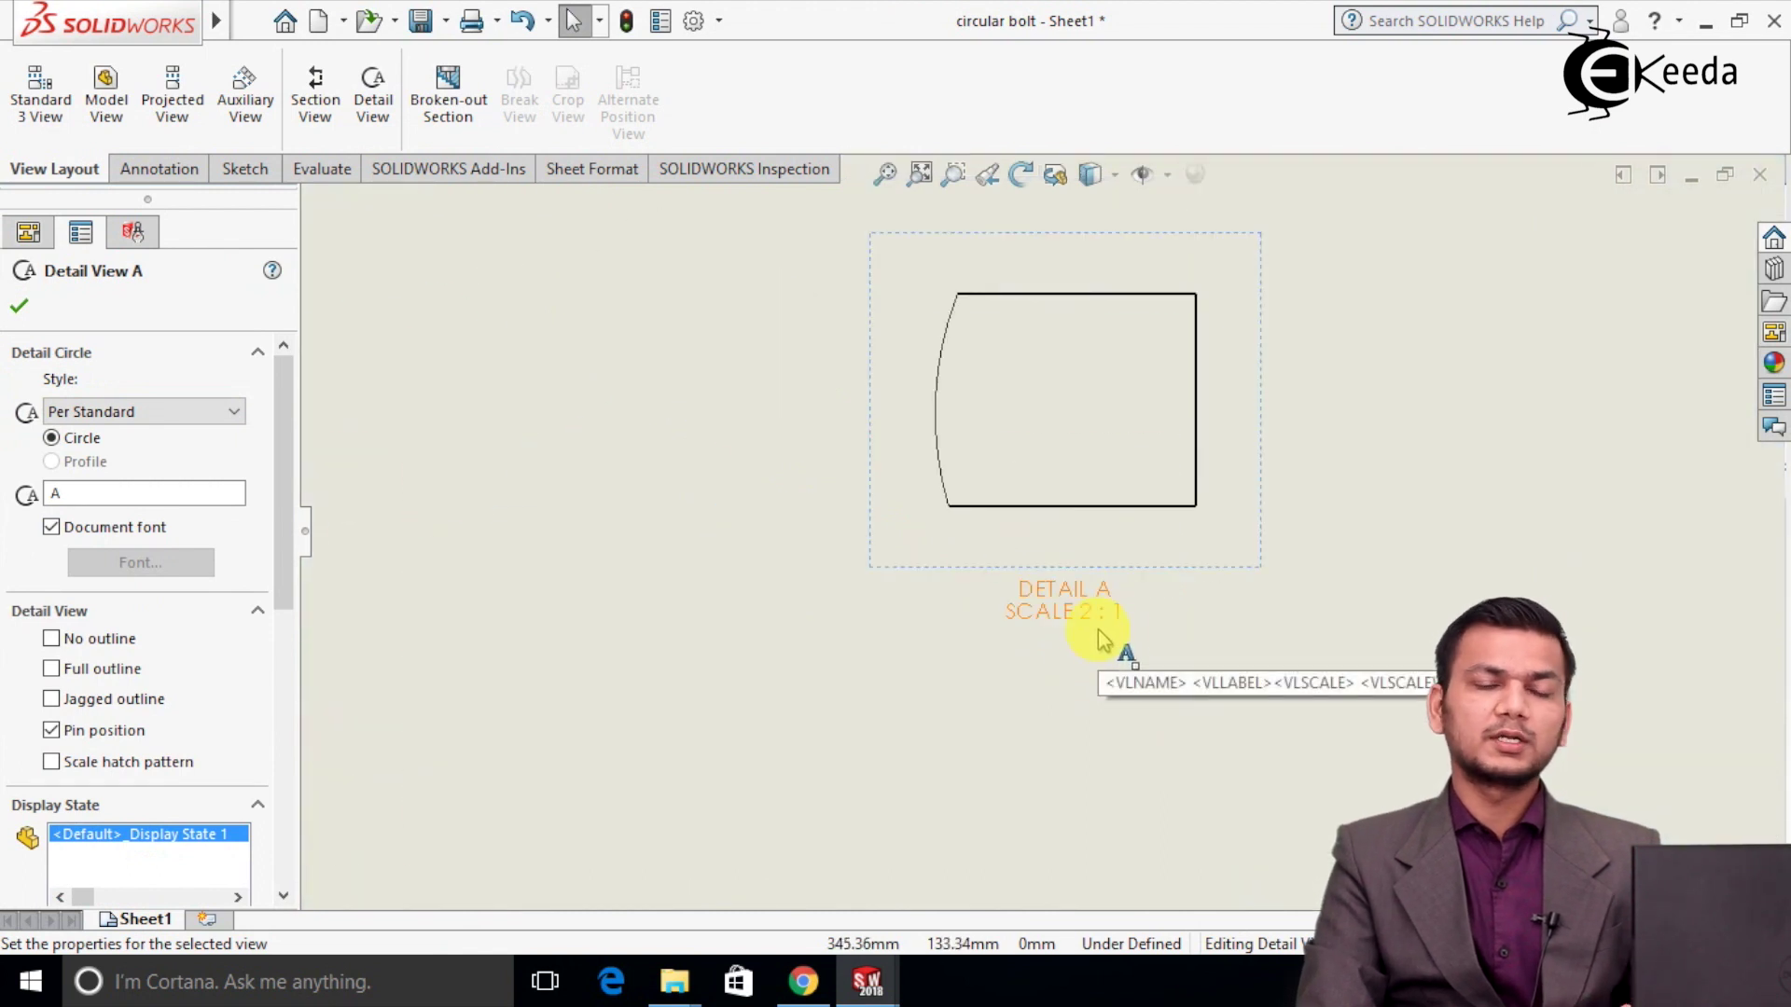
scroll(1154, 604, "up", 3)
scroll(1156, 601, "up", 3)
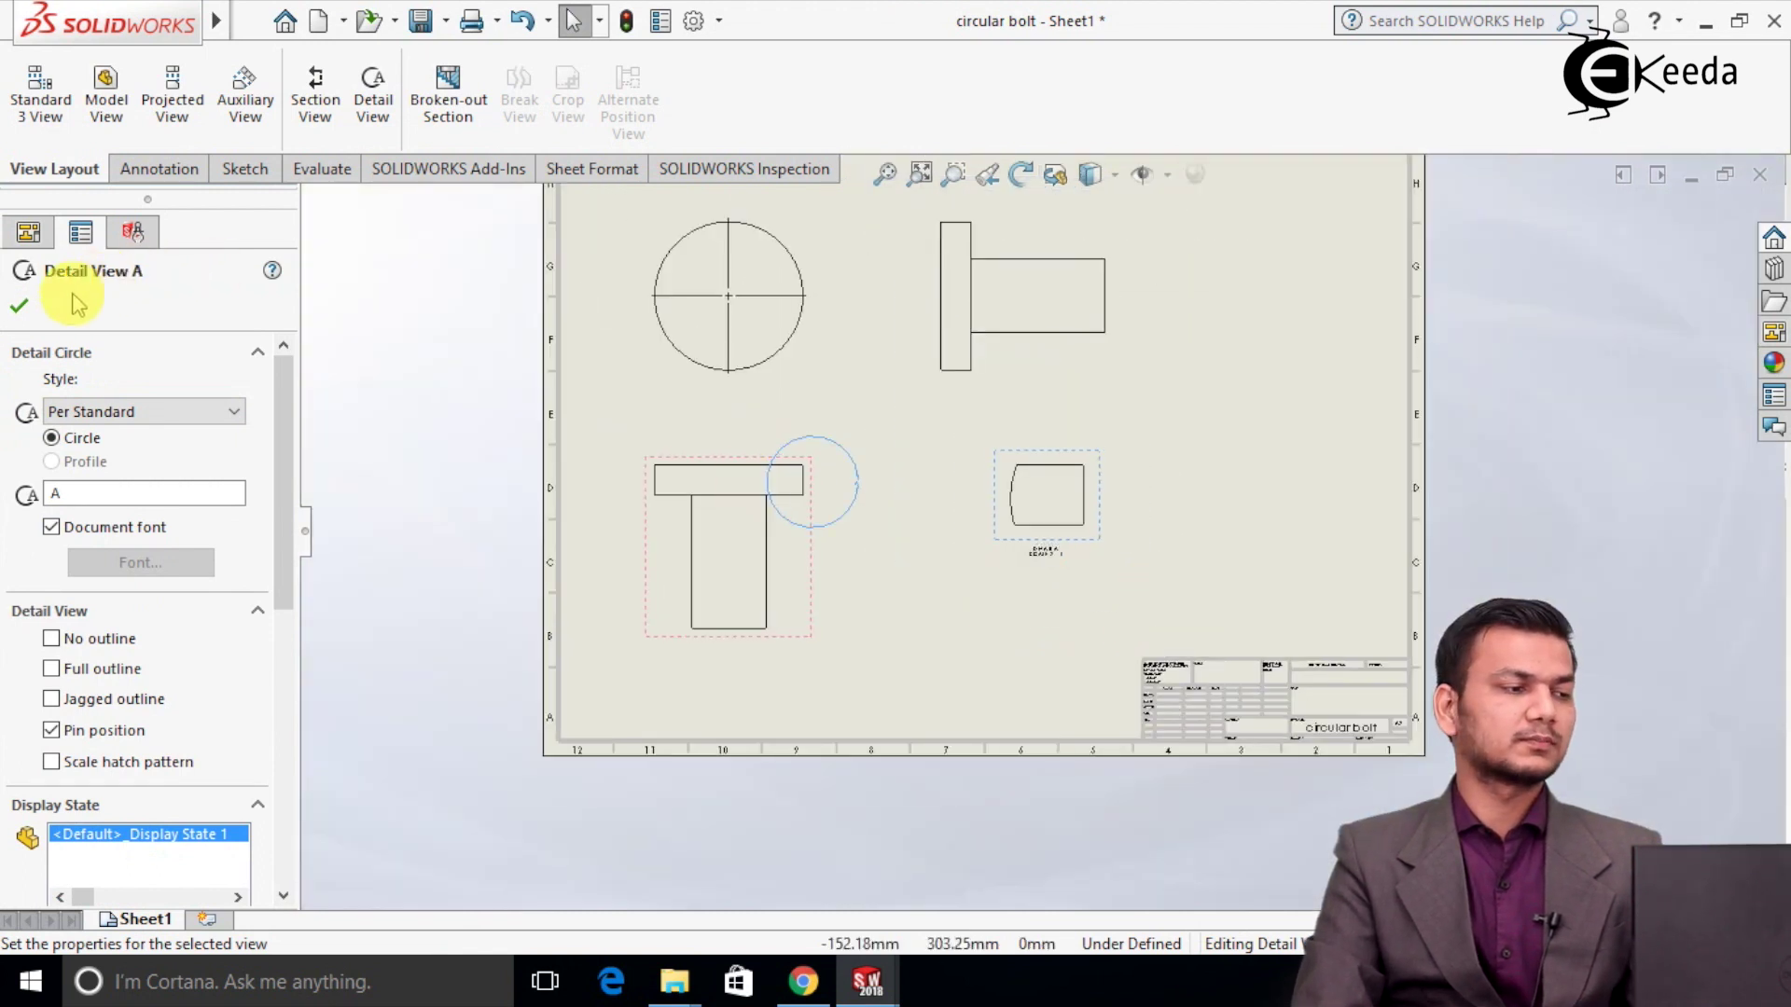
left_click(19, 305)
left_click(485, 279)
key("f")
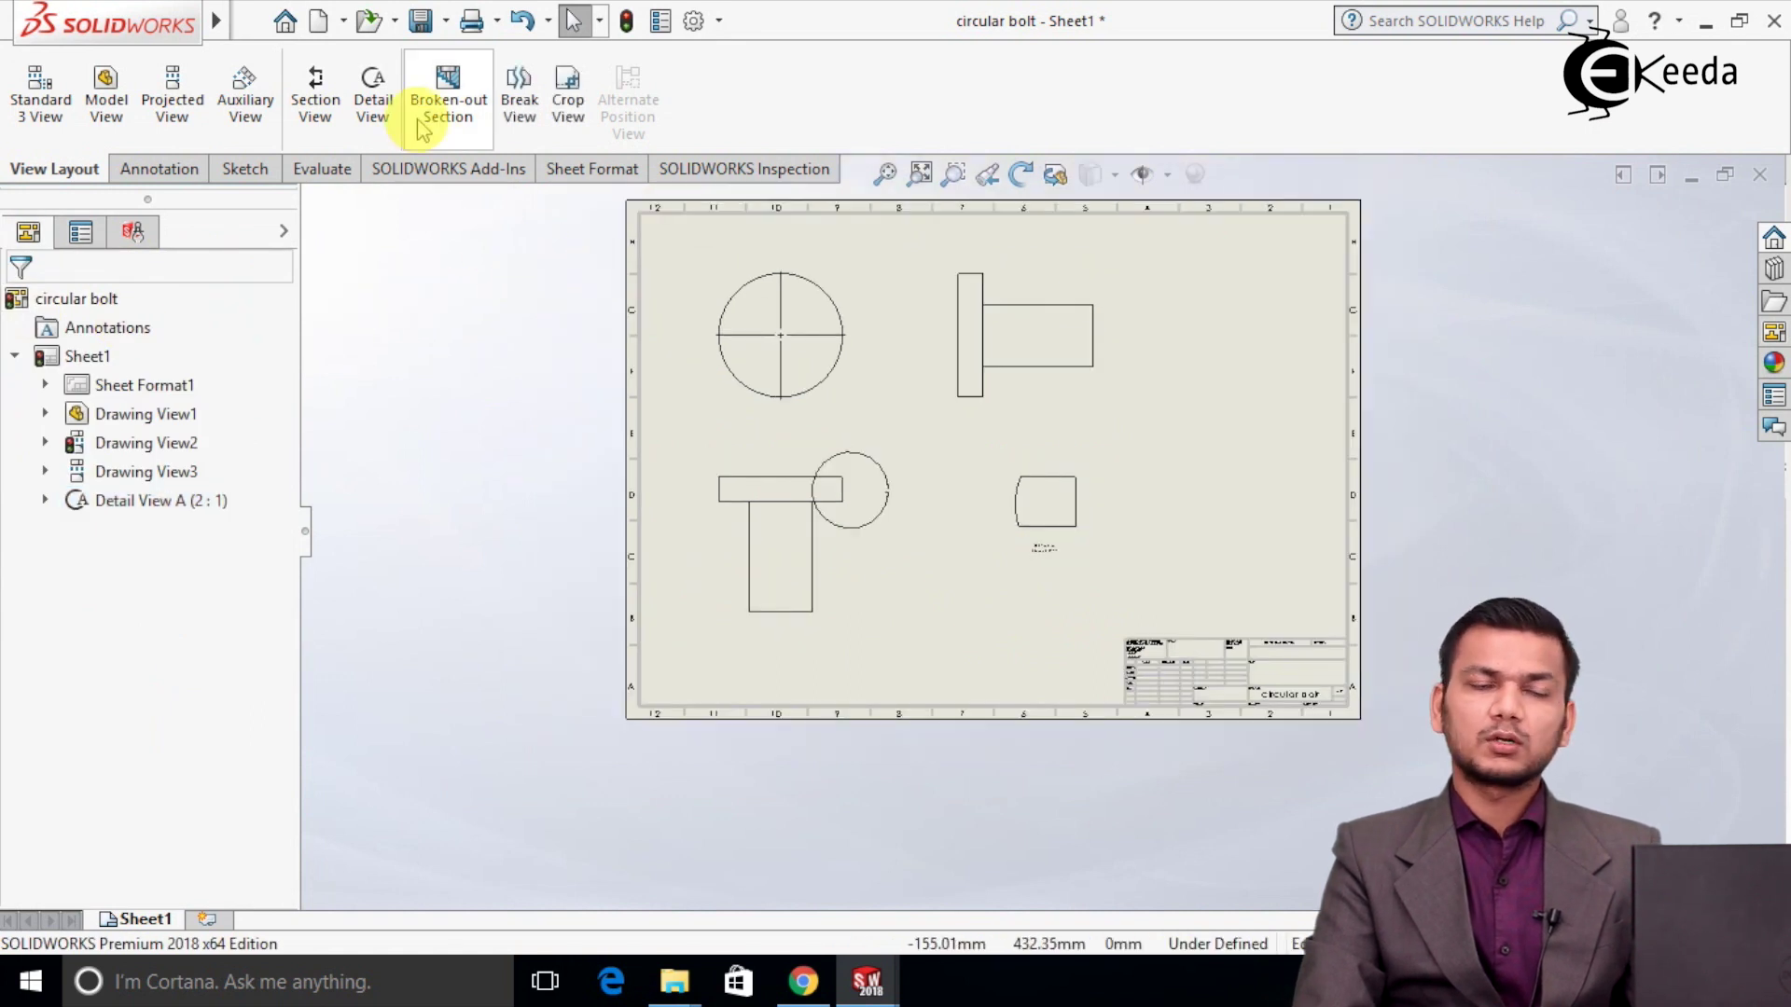
Switch to the hex bolt drawing and close it without saving the changes.
left_click(853, 971)
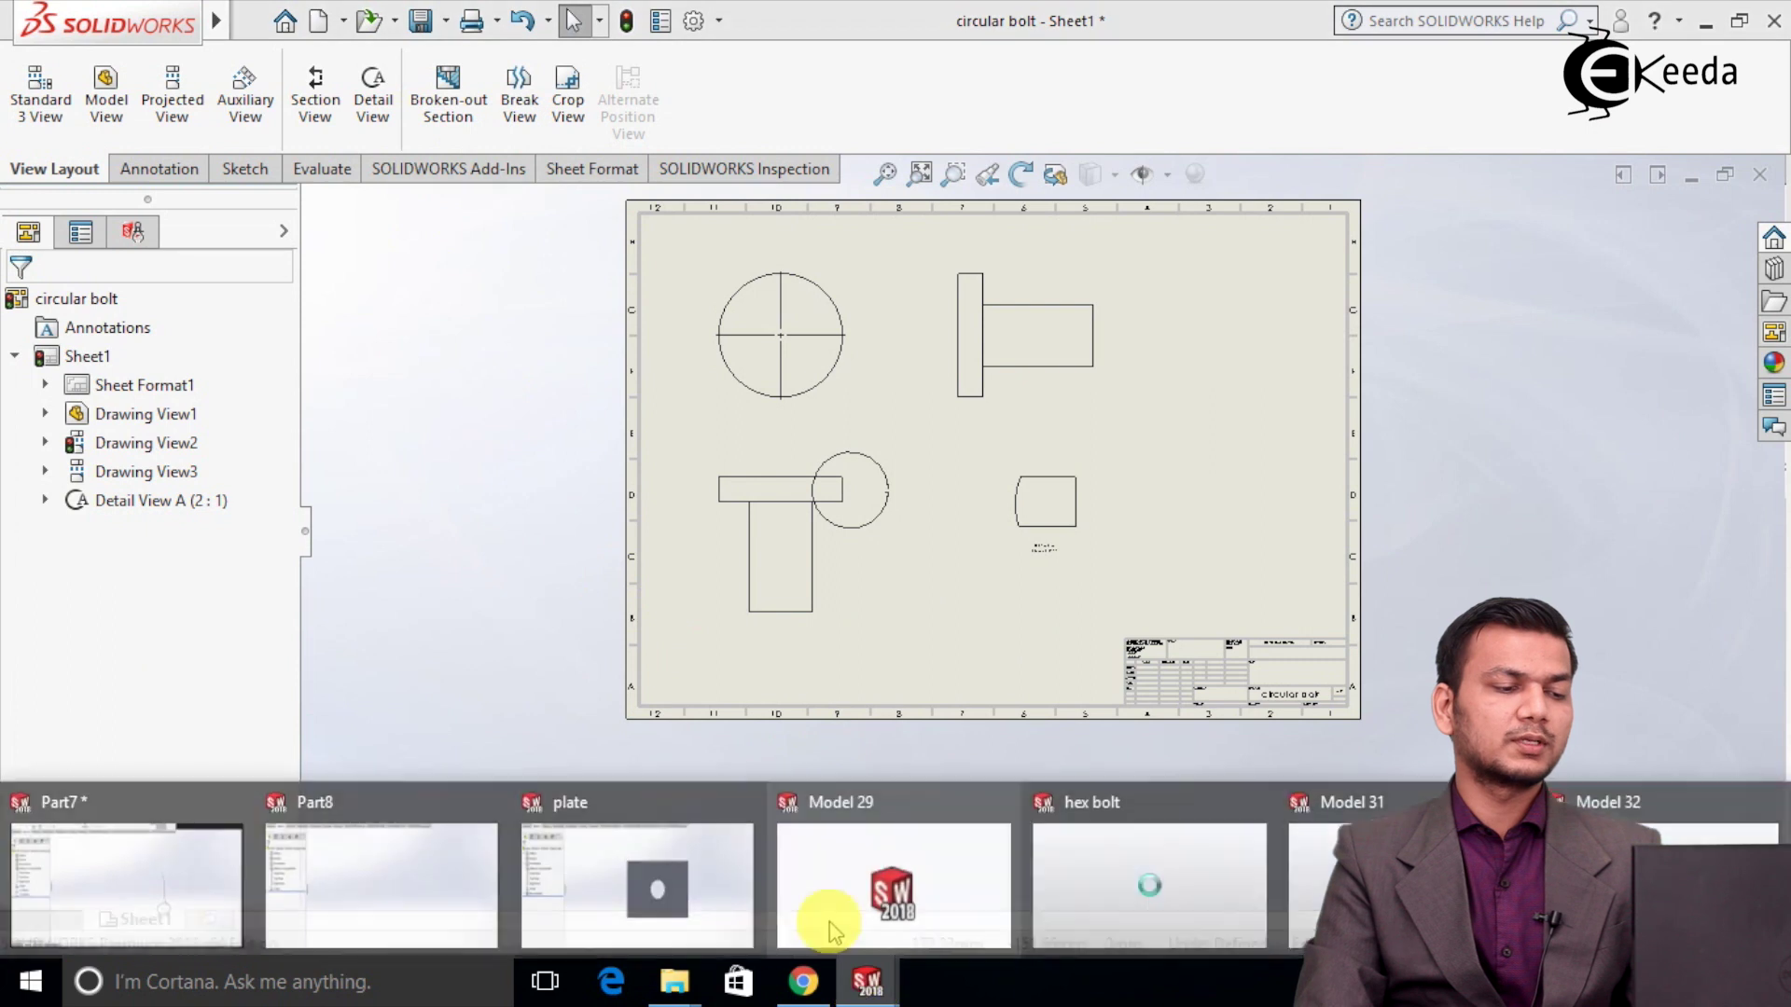
mouse_move(1248, 894)
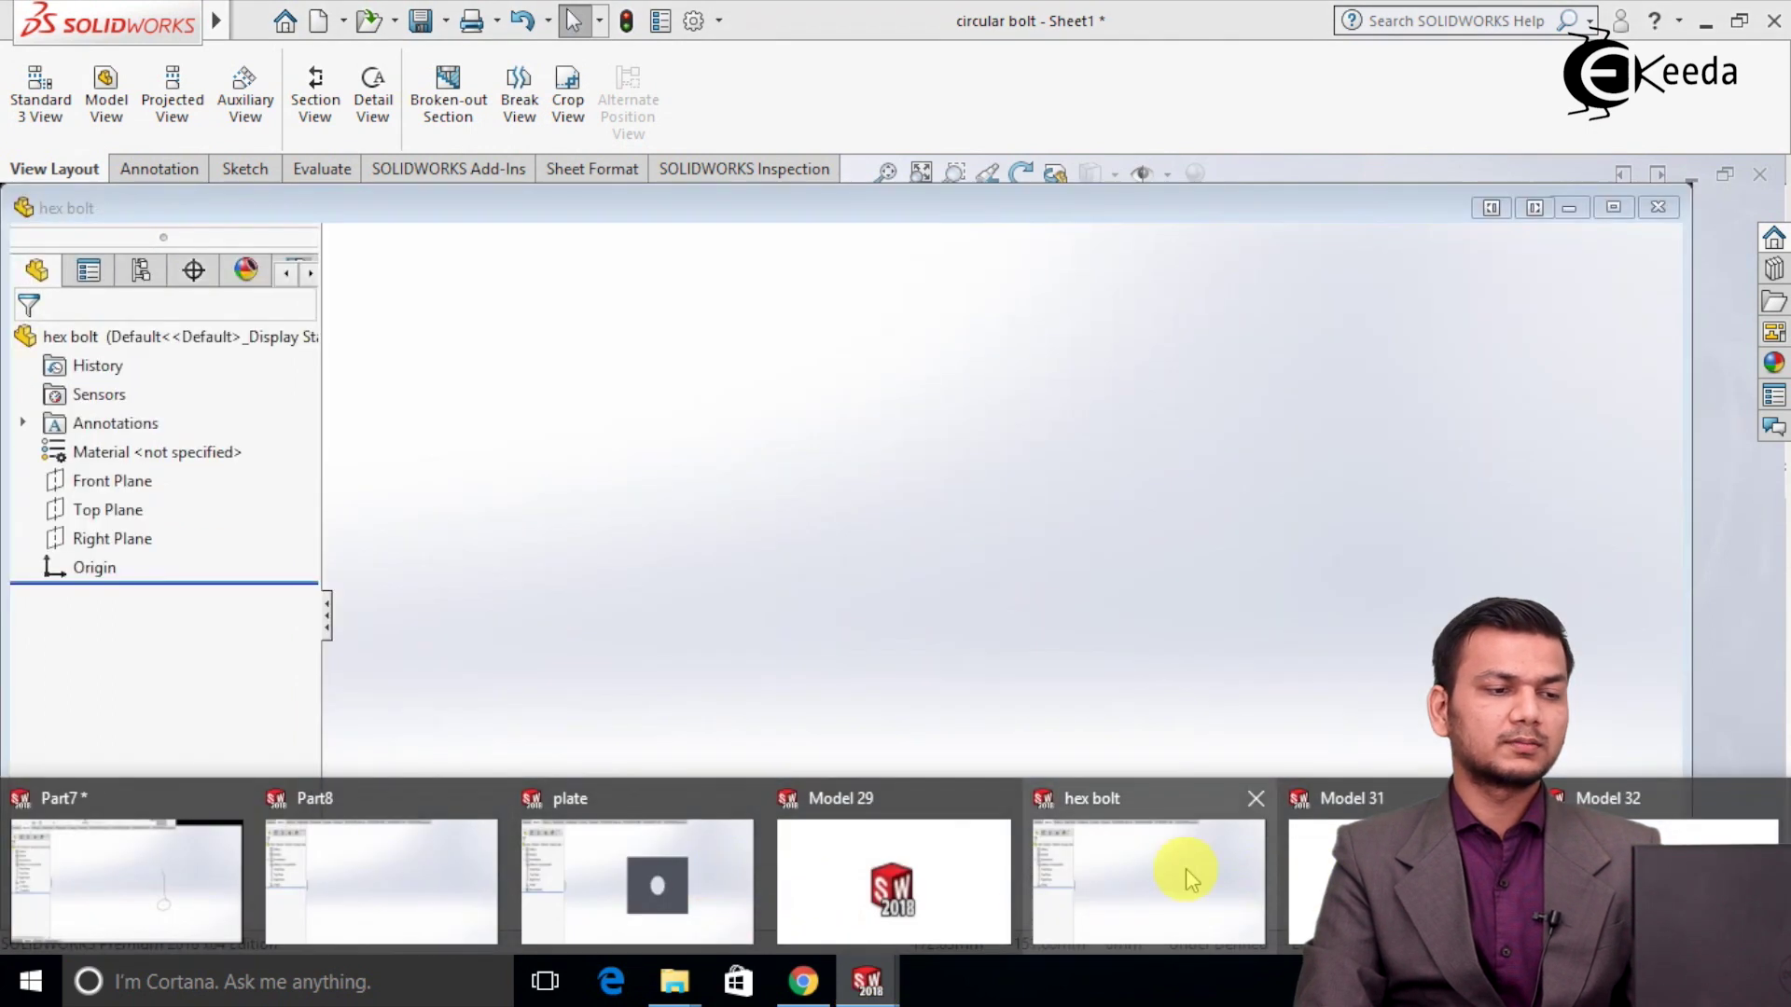
left_click(1249, 877)
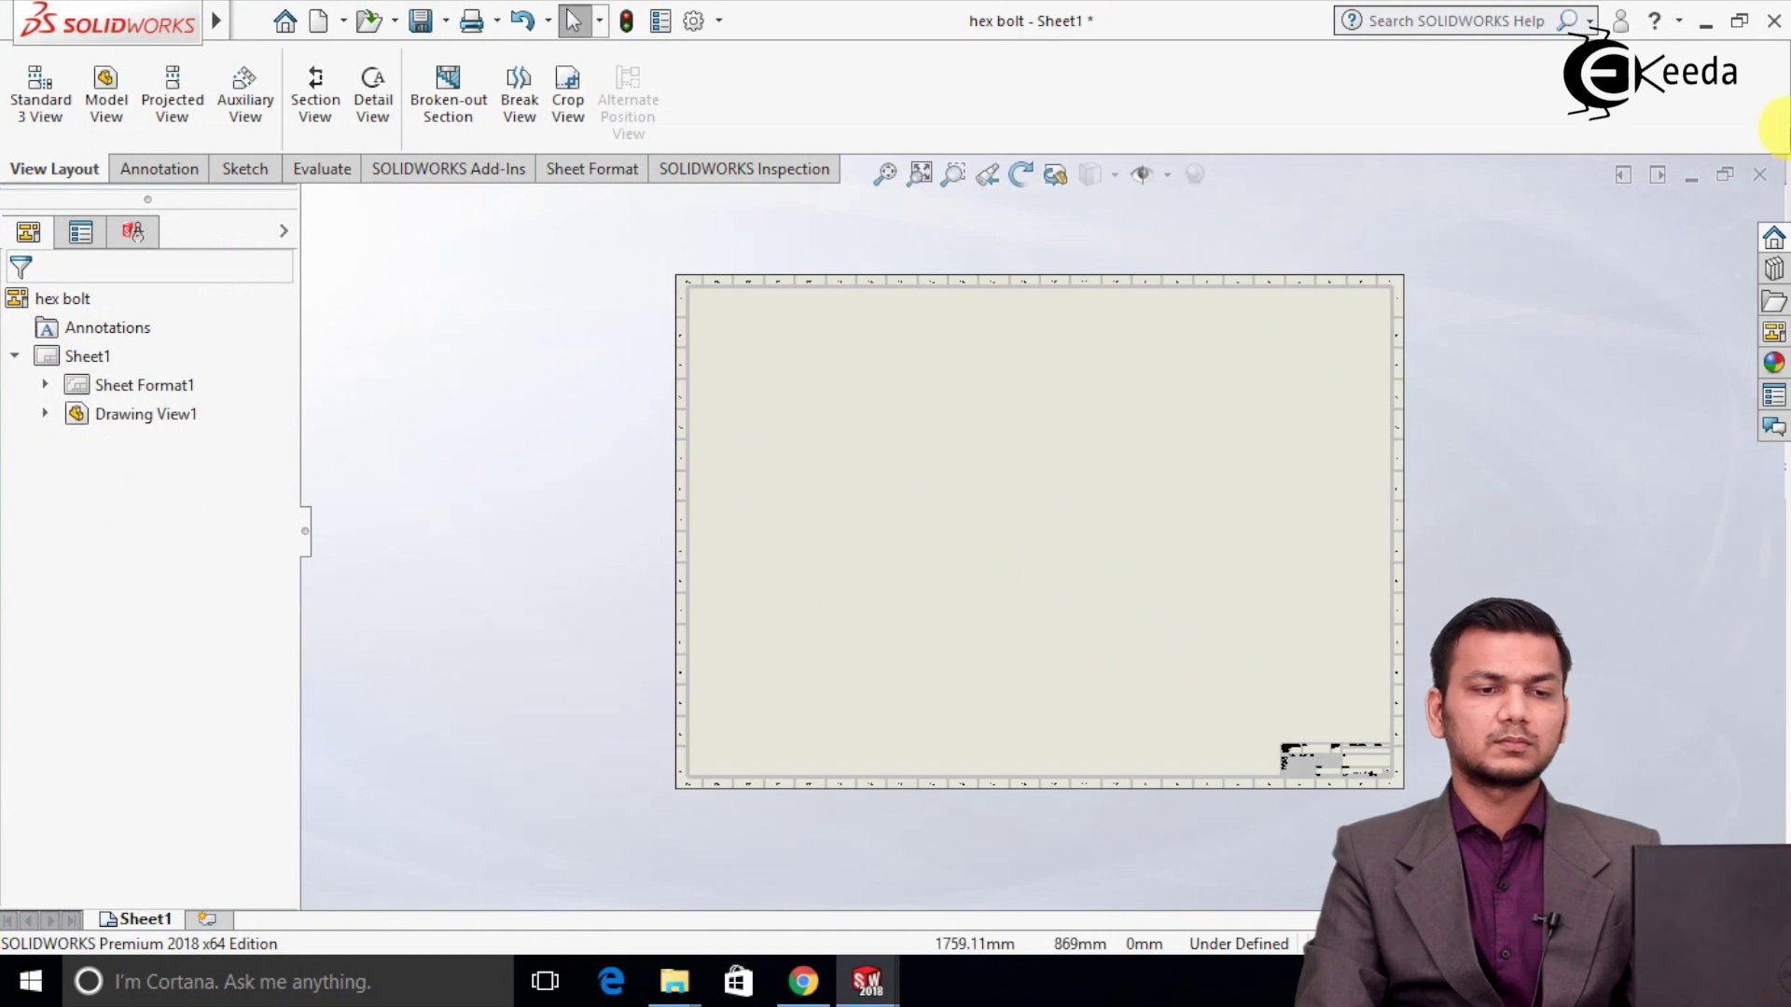
left_click(1759, 175)
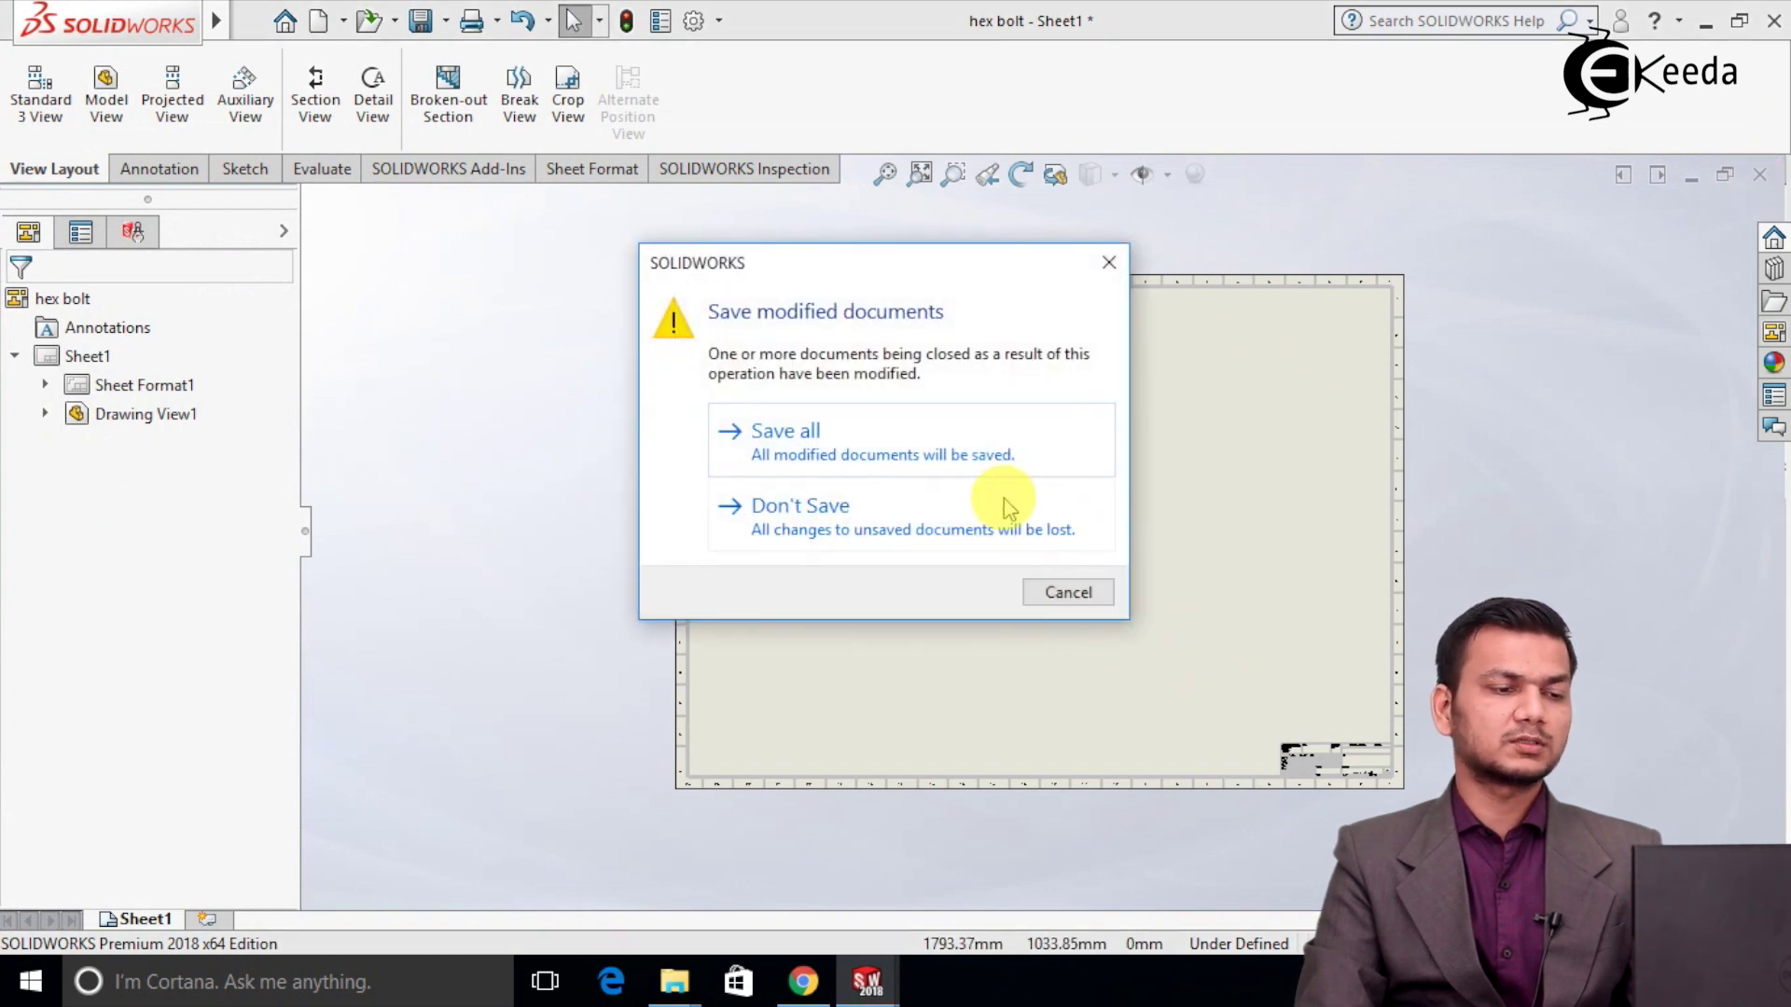
left_click(1007, 504)
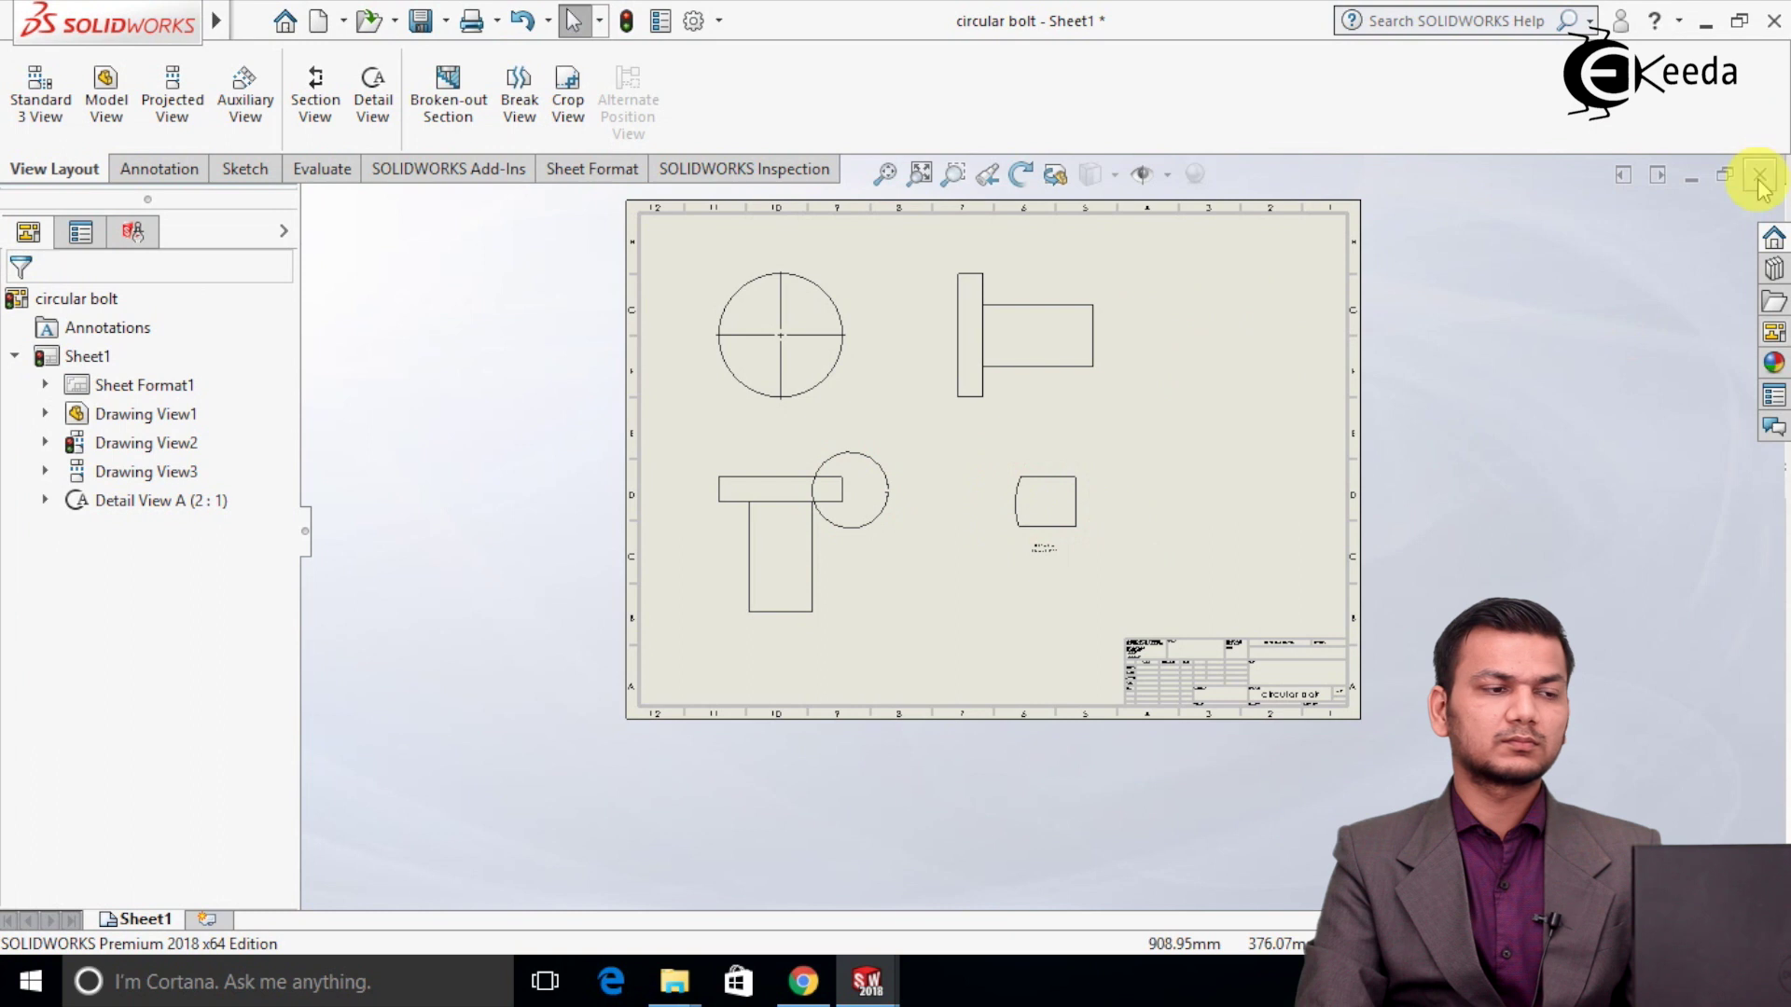
Close the circular bolt drawing without saving the changes.
left_click(1757, 176)
left_click(972, 503)
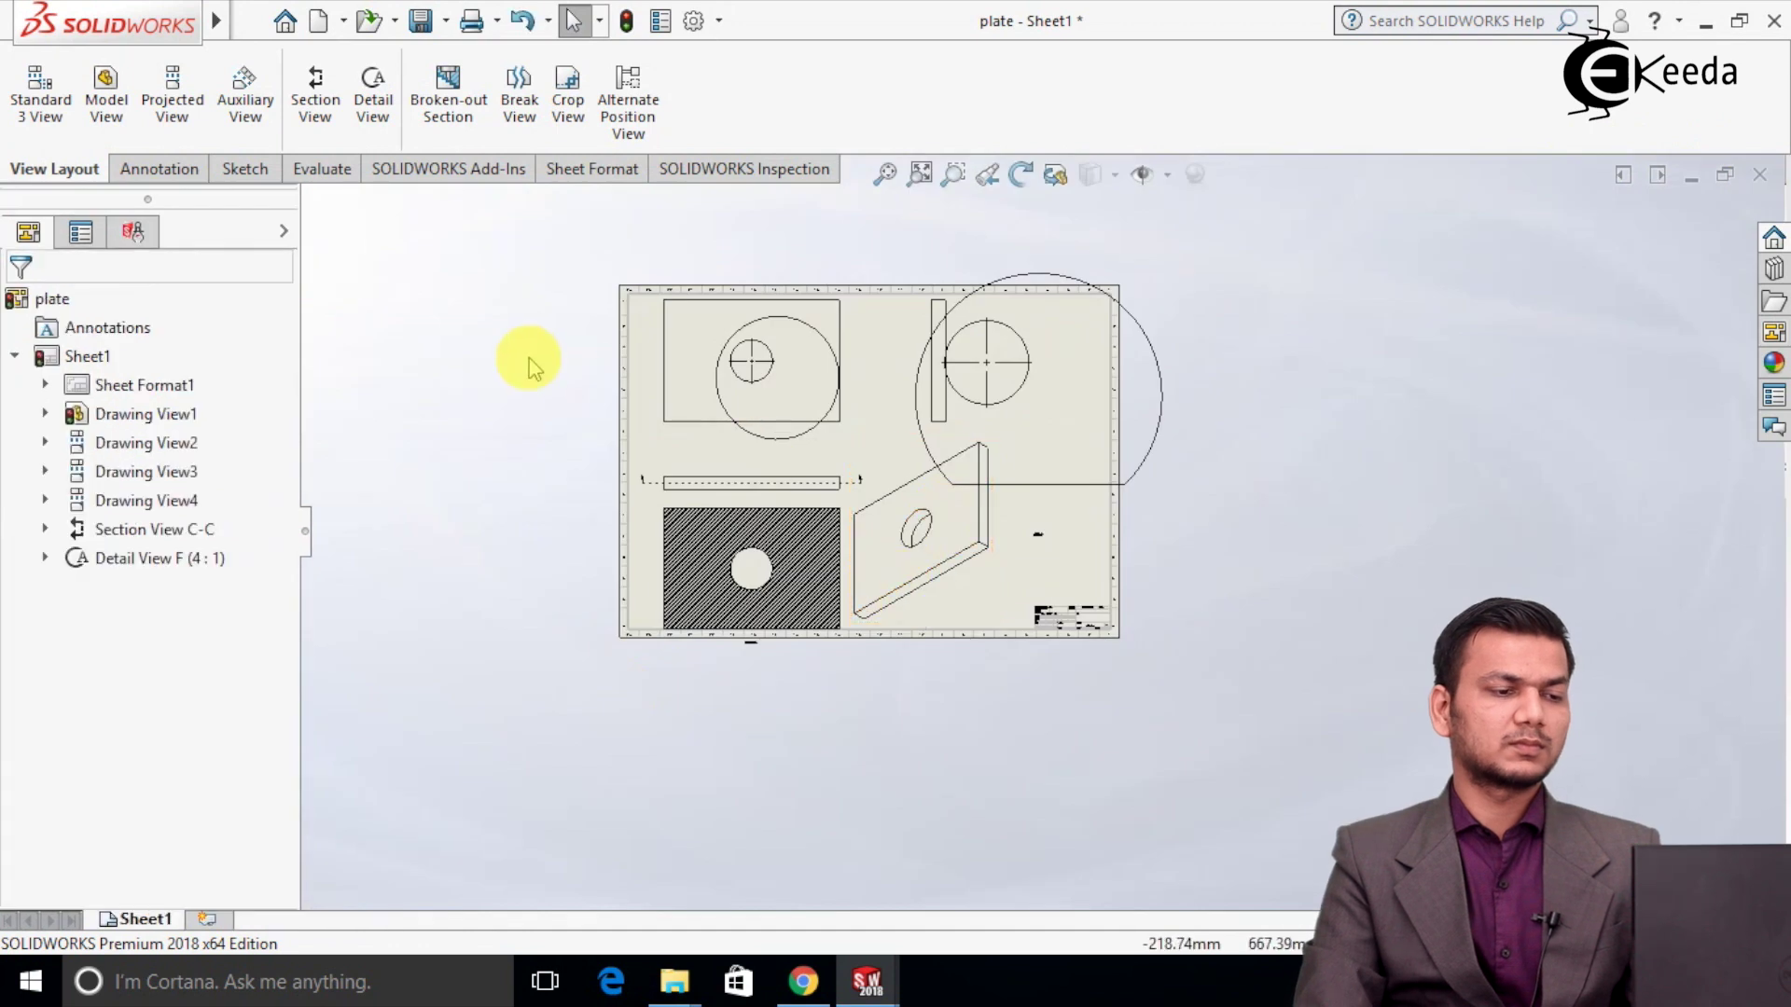
Delete detail view F from the plate drawing together with its detail circle and sketch.
scroll(1091, 343, "down", 3)
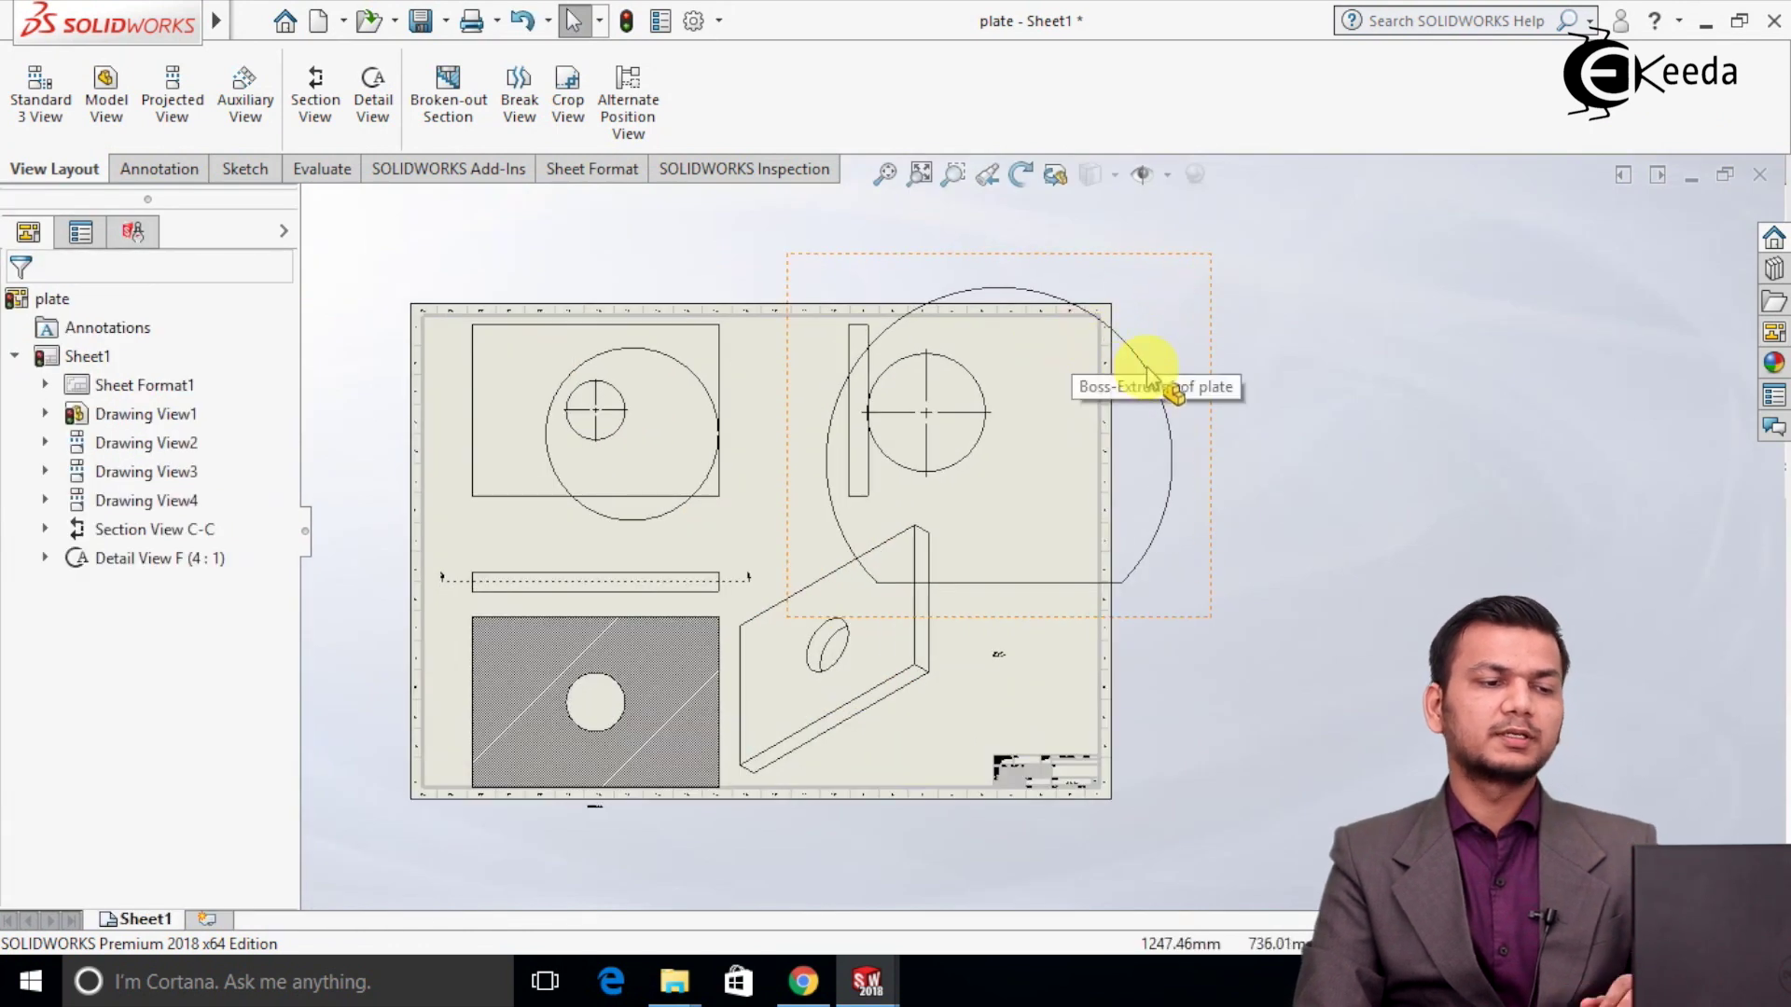
left_click(1147, 369)
key("Delete")
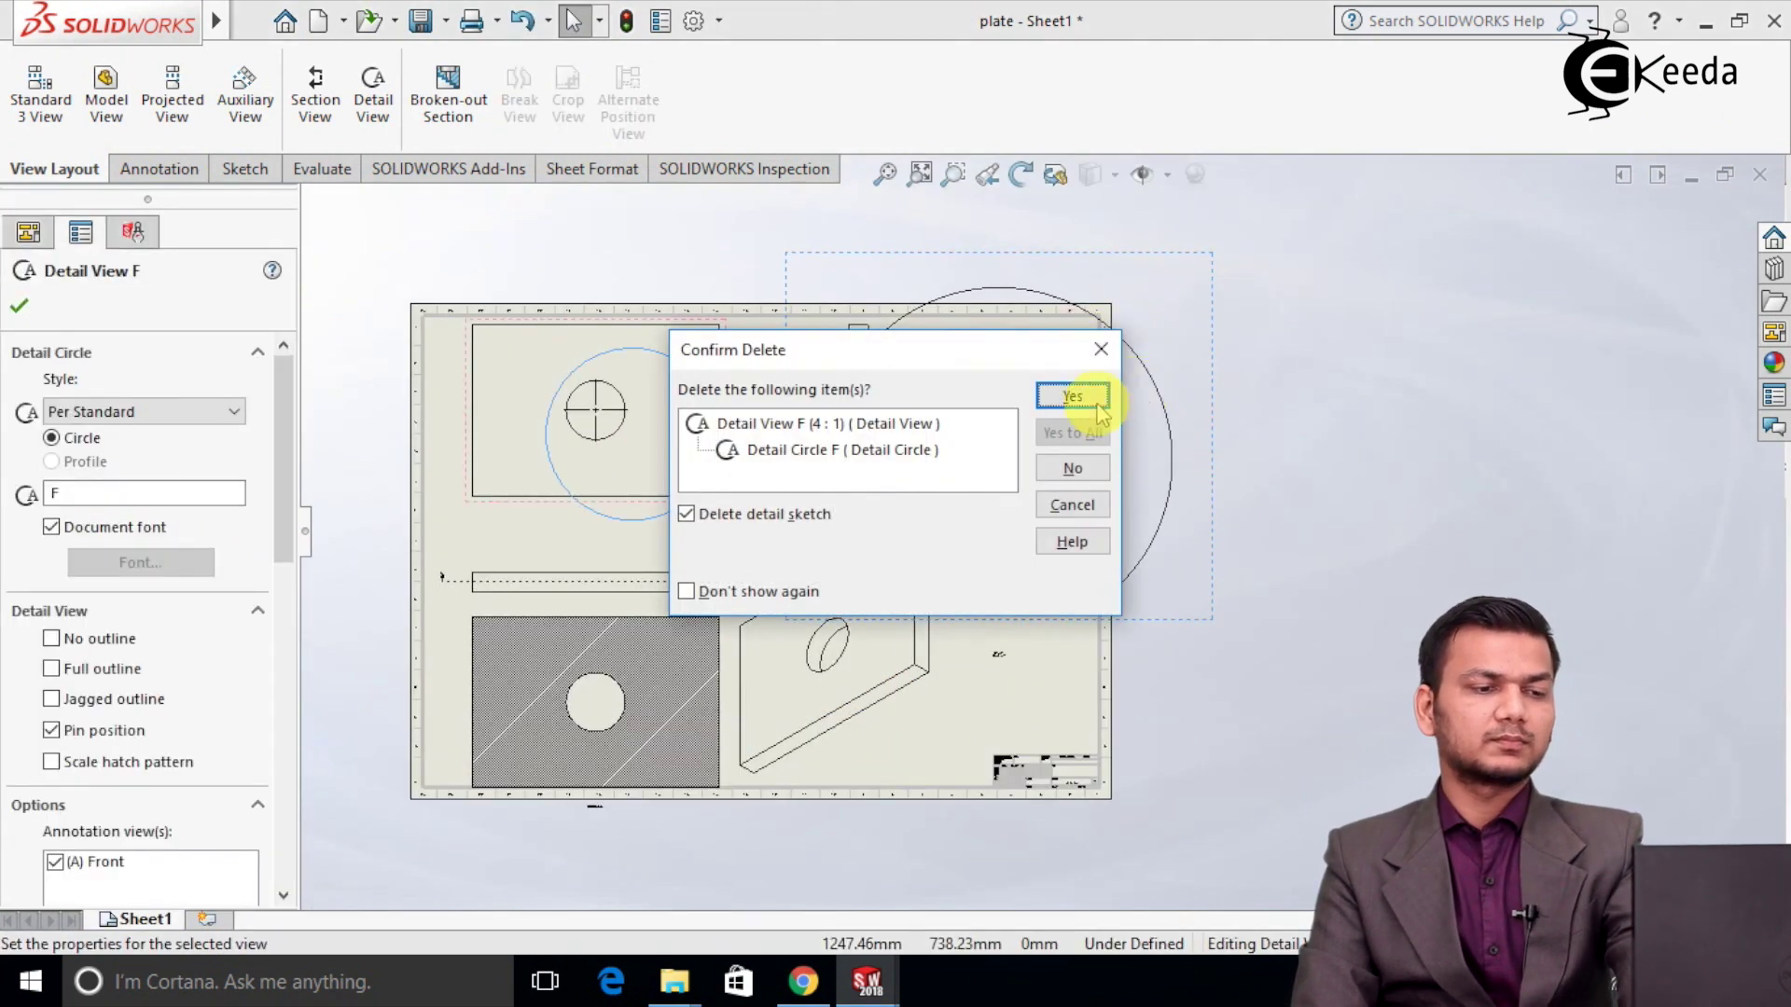
left_click(1100, 401)
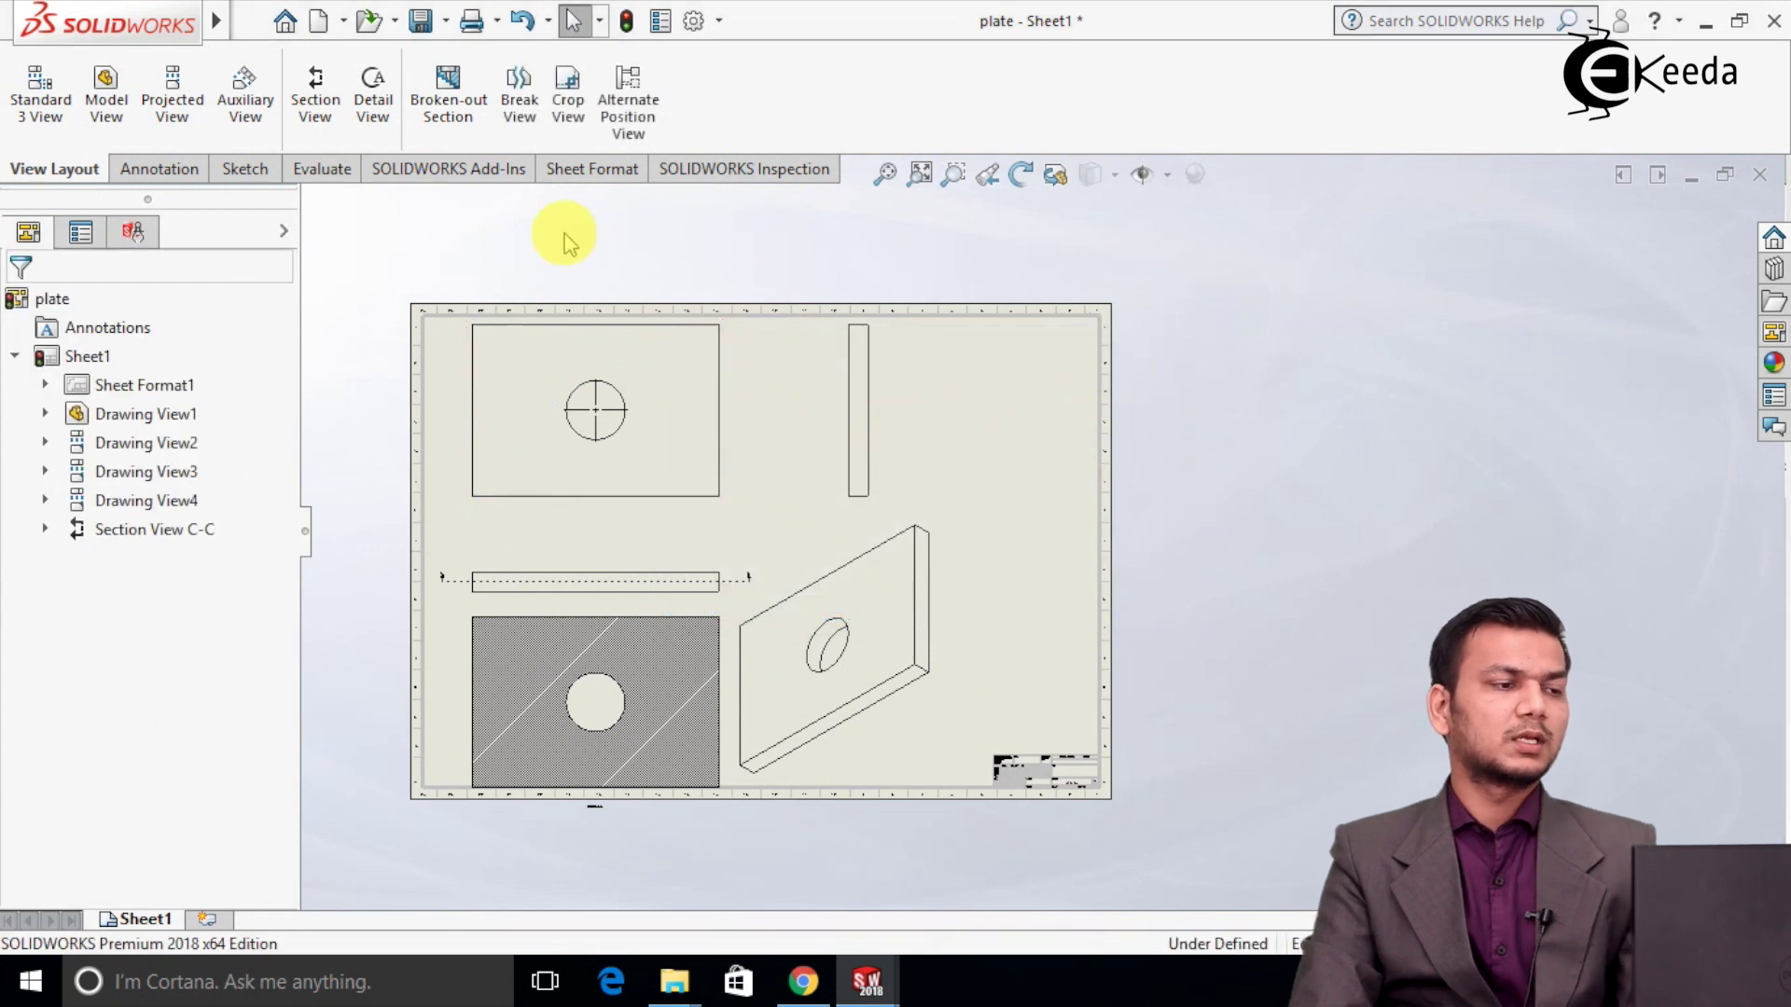
Create a 10 mm deep broken-out section from a closed spline around the lower-right corner of the plate's front view, previewing it before accepting.
left_click(449, 134)
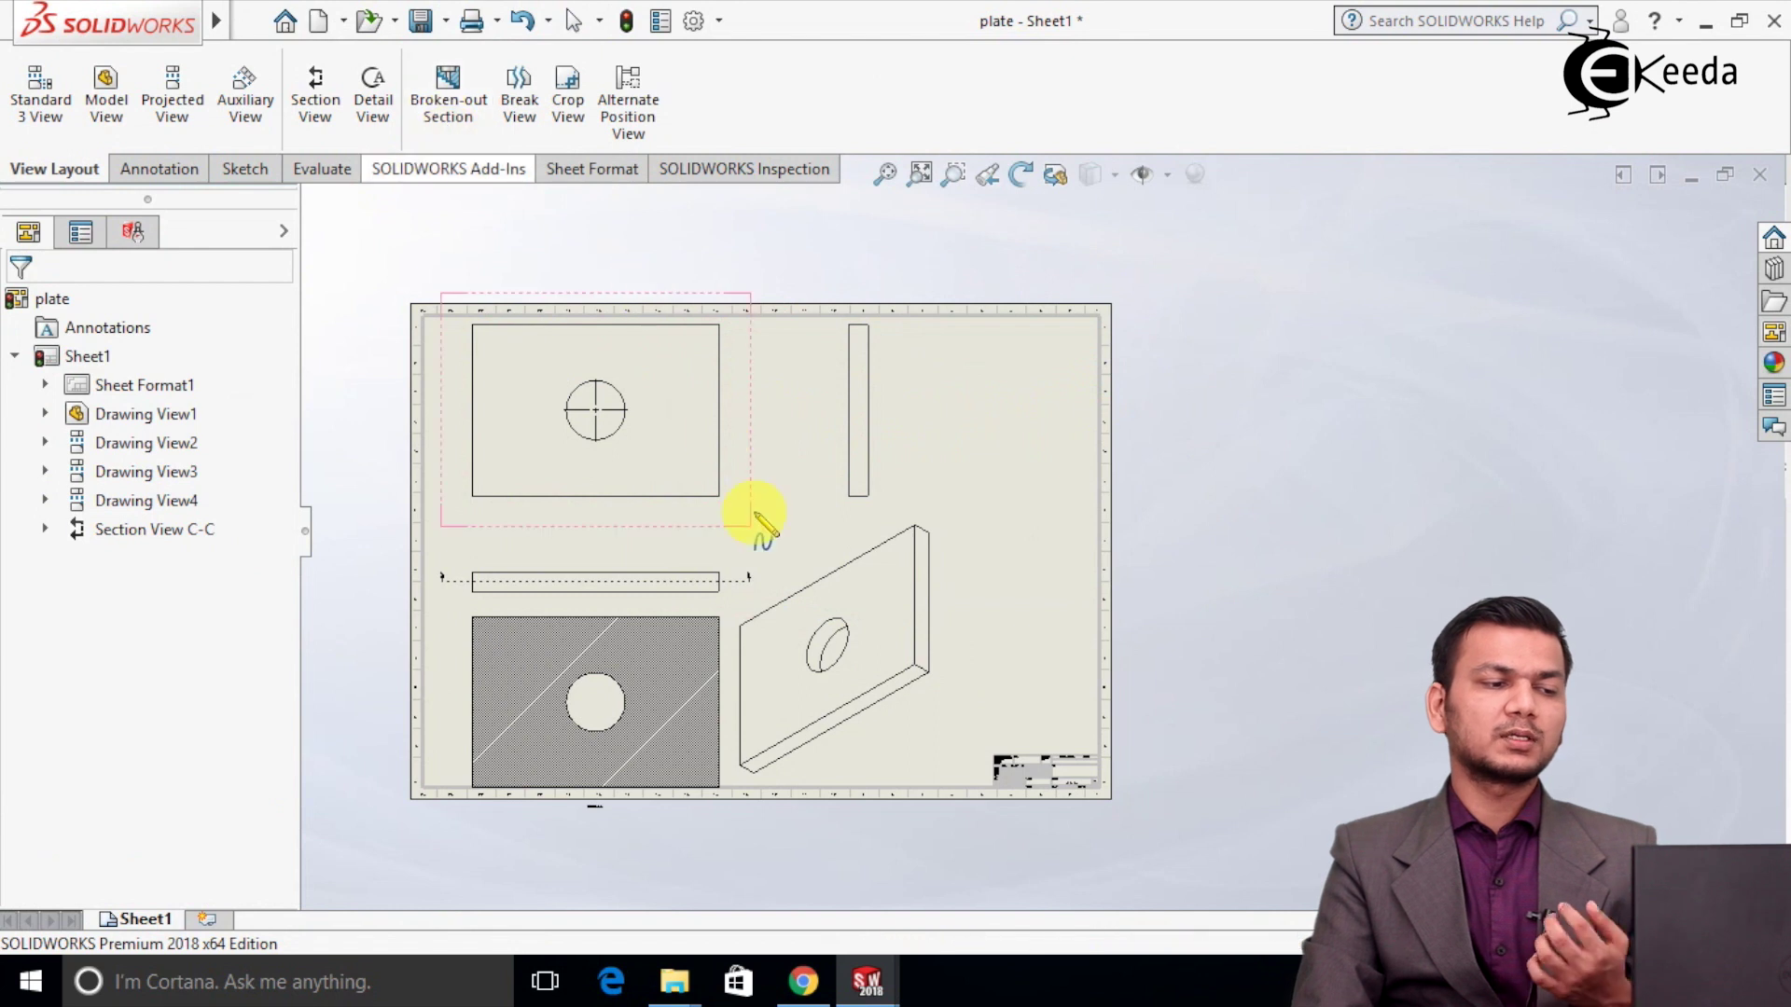
scroll(718, 486, "down", 1)
scroll(769, 494, "down", 1)
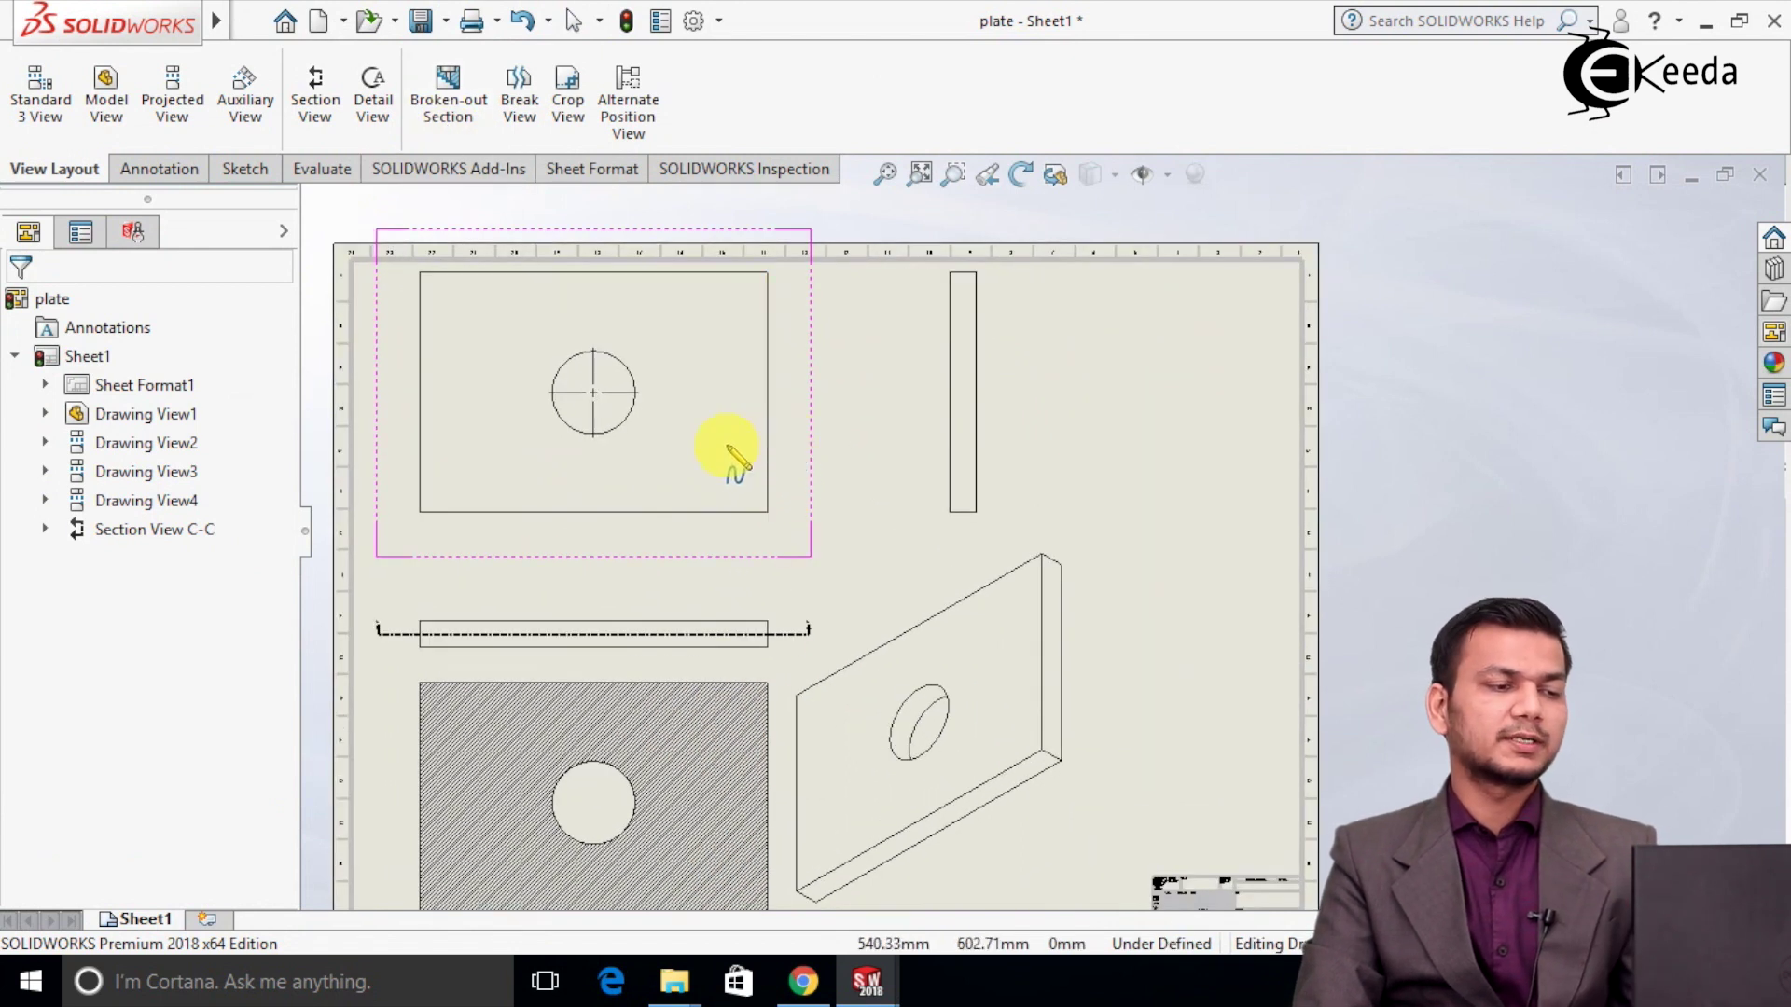
left_click(780, 439)
left_click(700, 467)
left_click(700, 520)
left_click(787, 511)
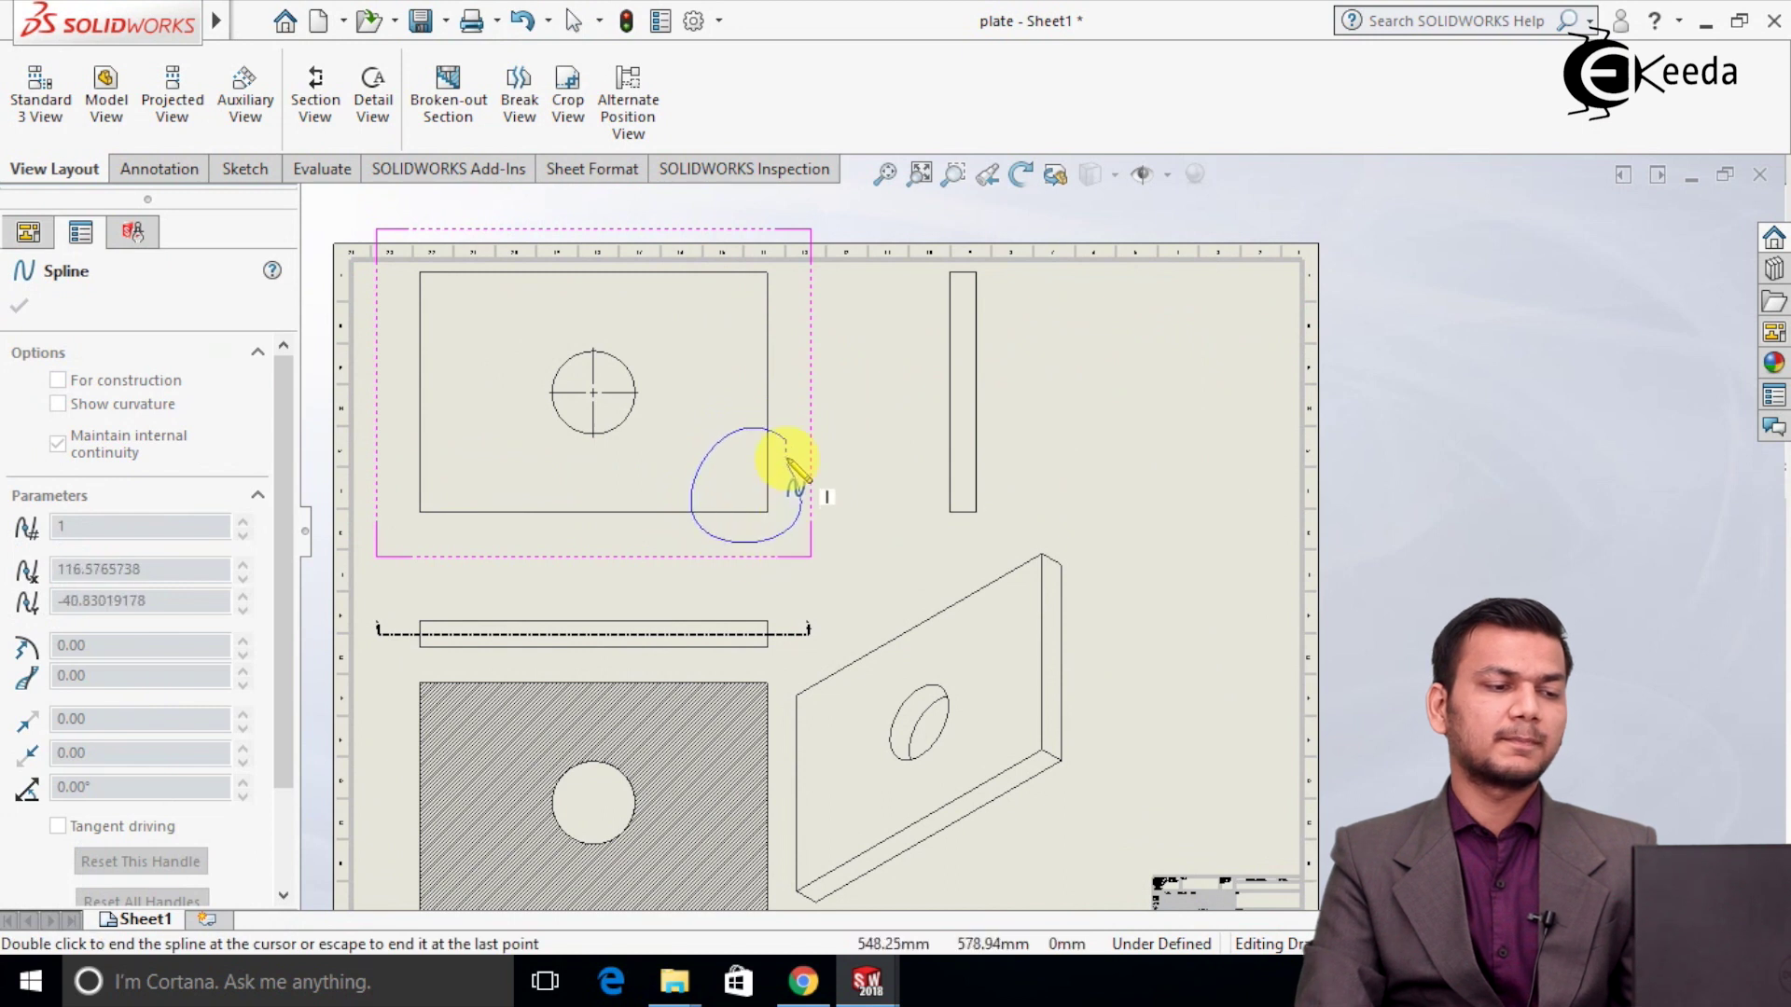
left_click(783, 444)
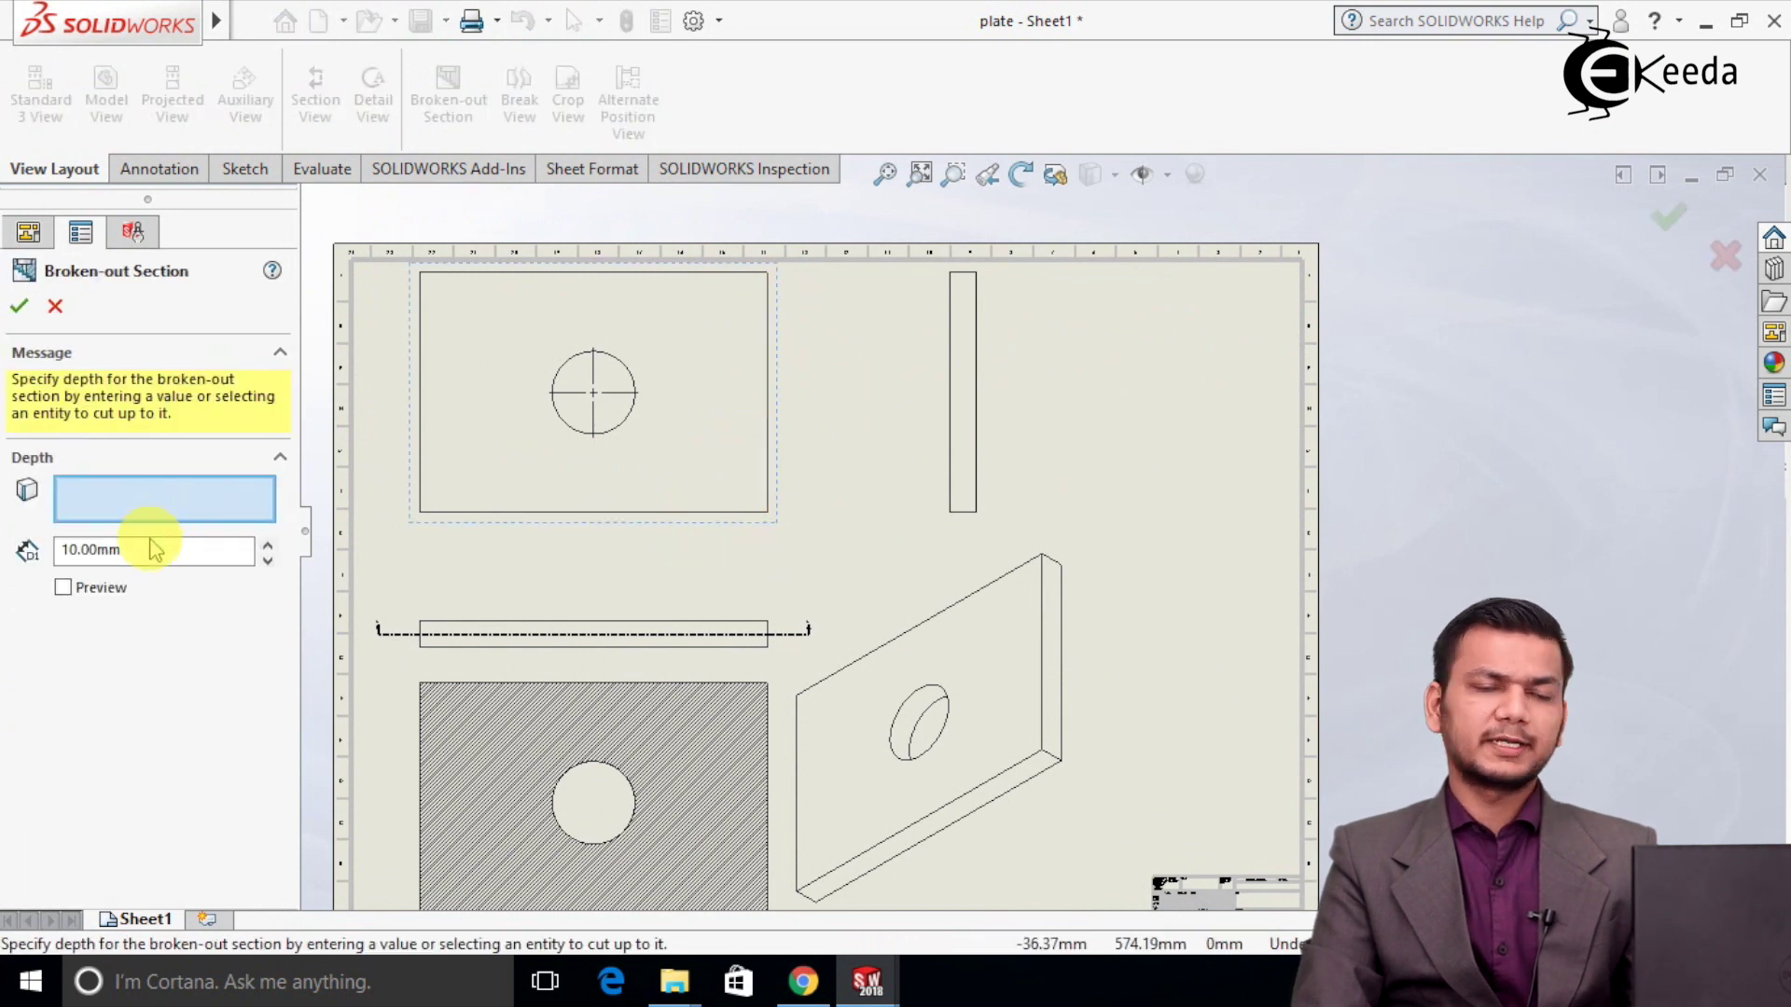
left_click(79, 589)
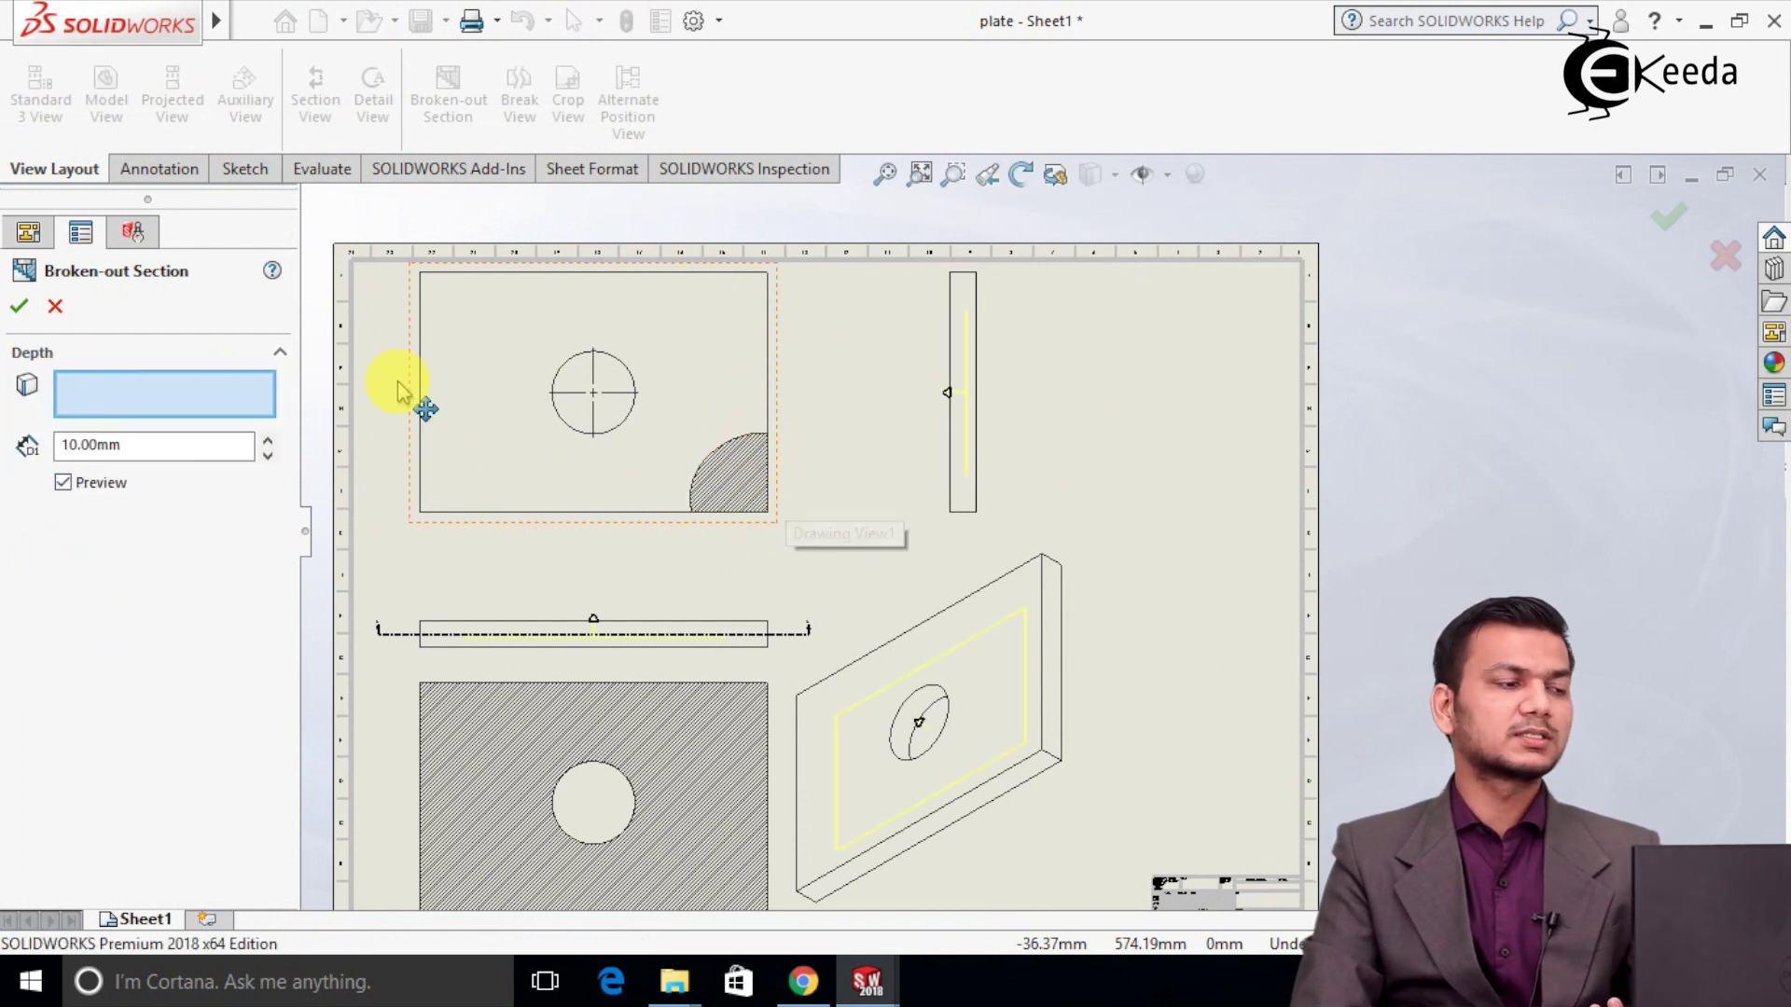
left_click(21, 309)
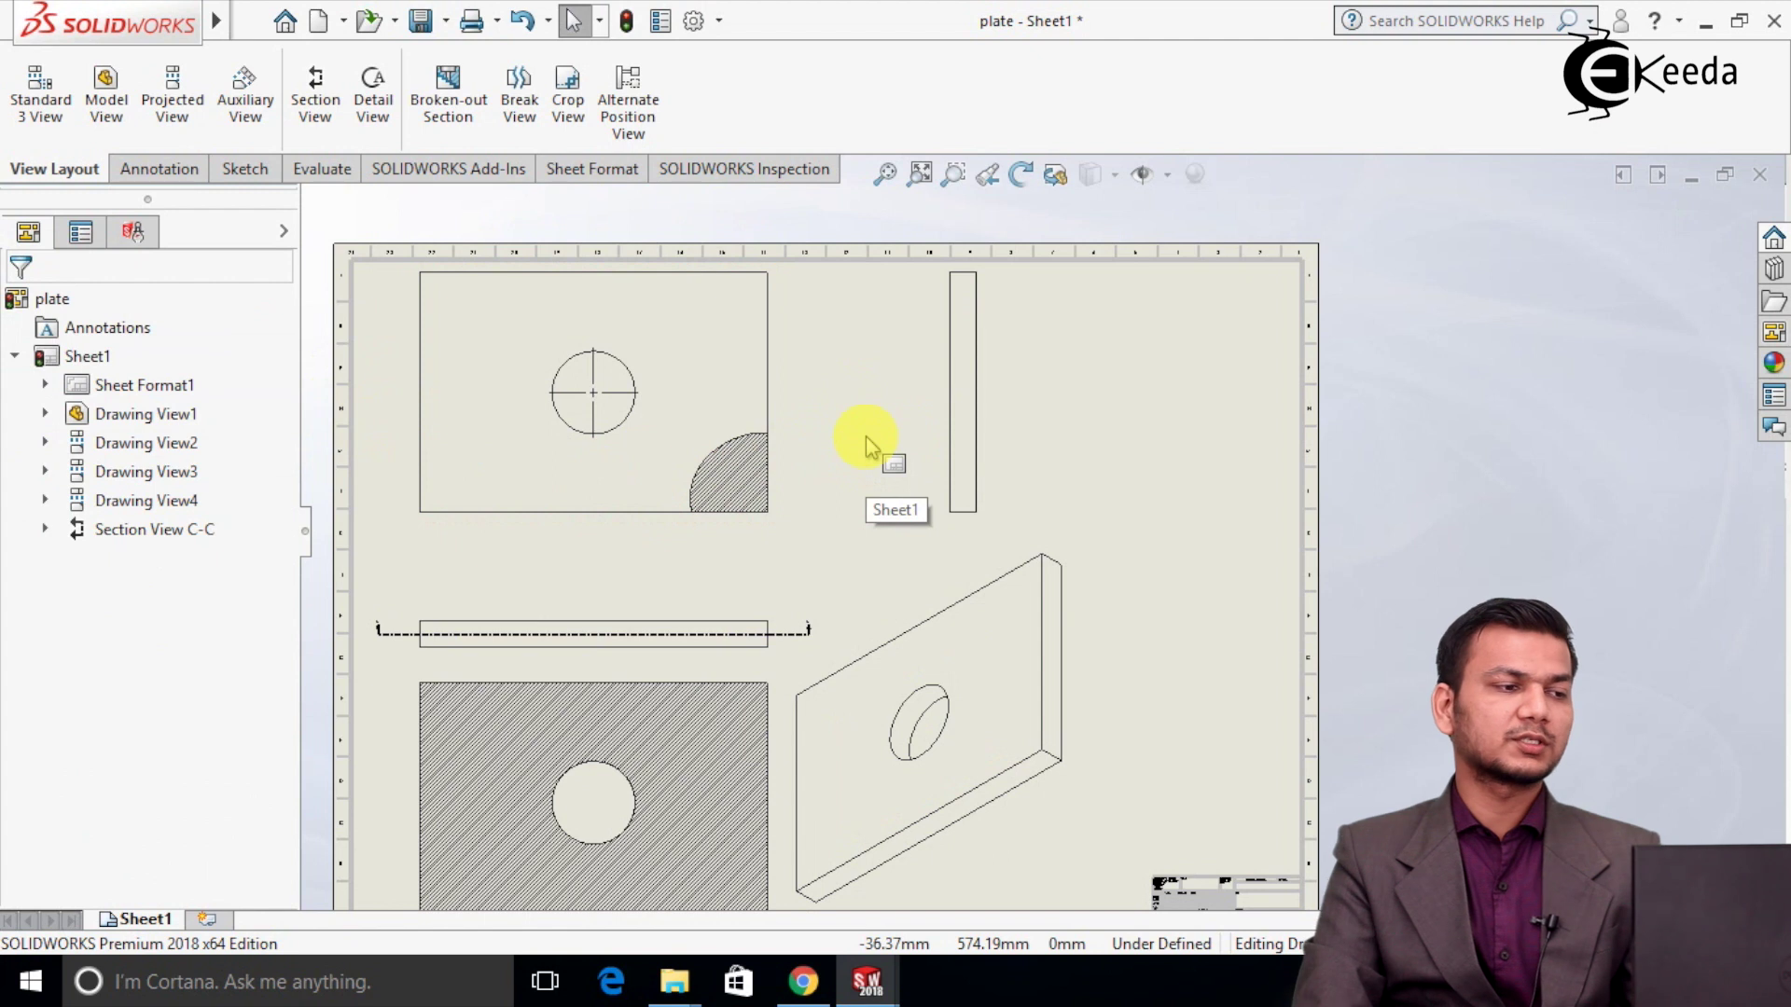
Start a Break View on the narrow side view and place two vertical break lines within its thickness, using a 12.7 mm gap.
key("z")
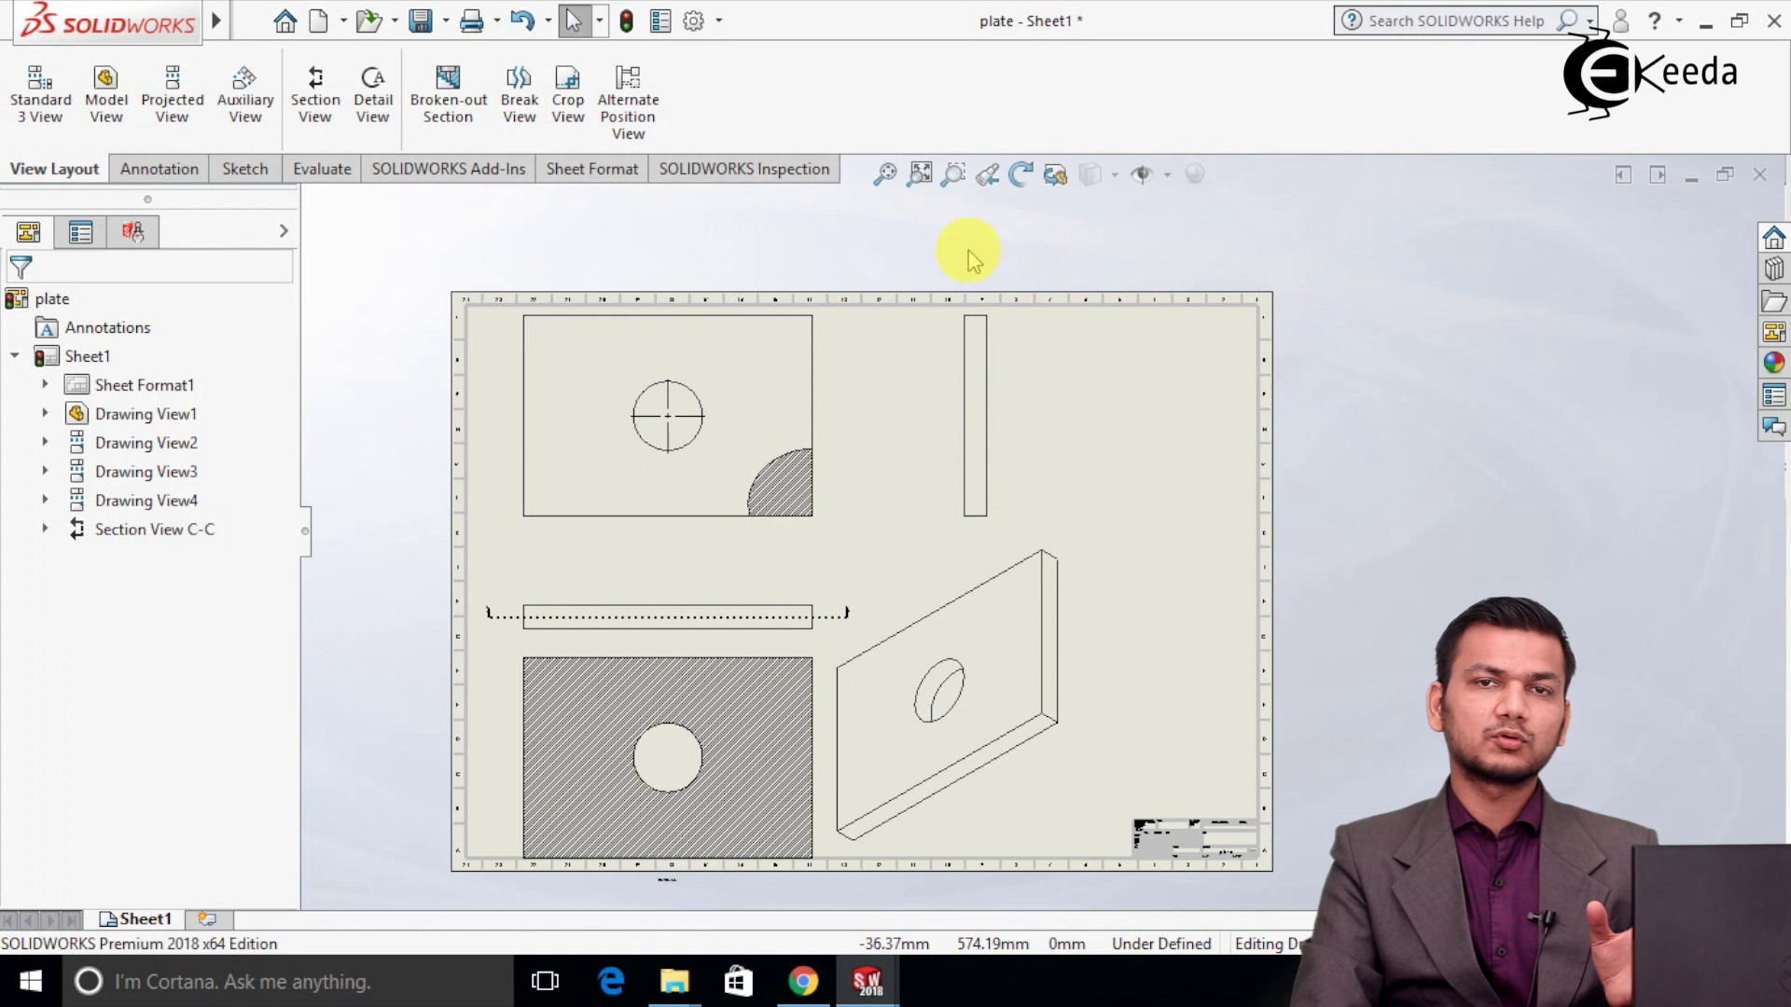
left_click(522, 105)
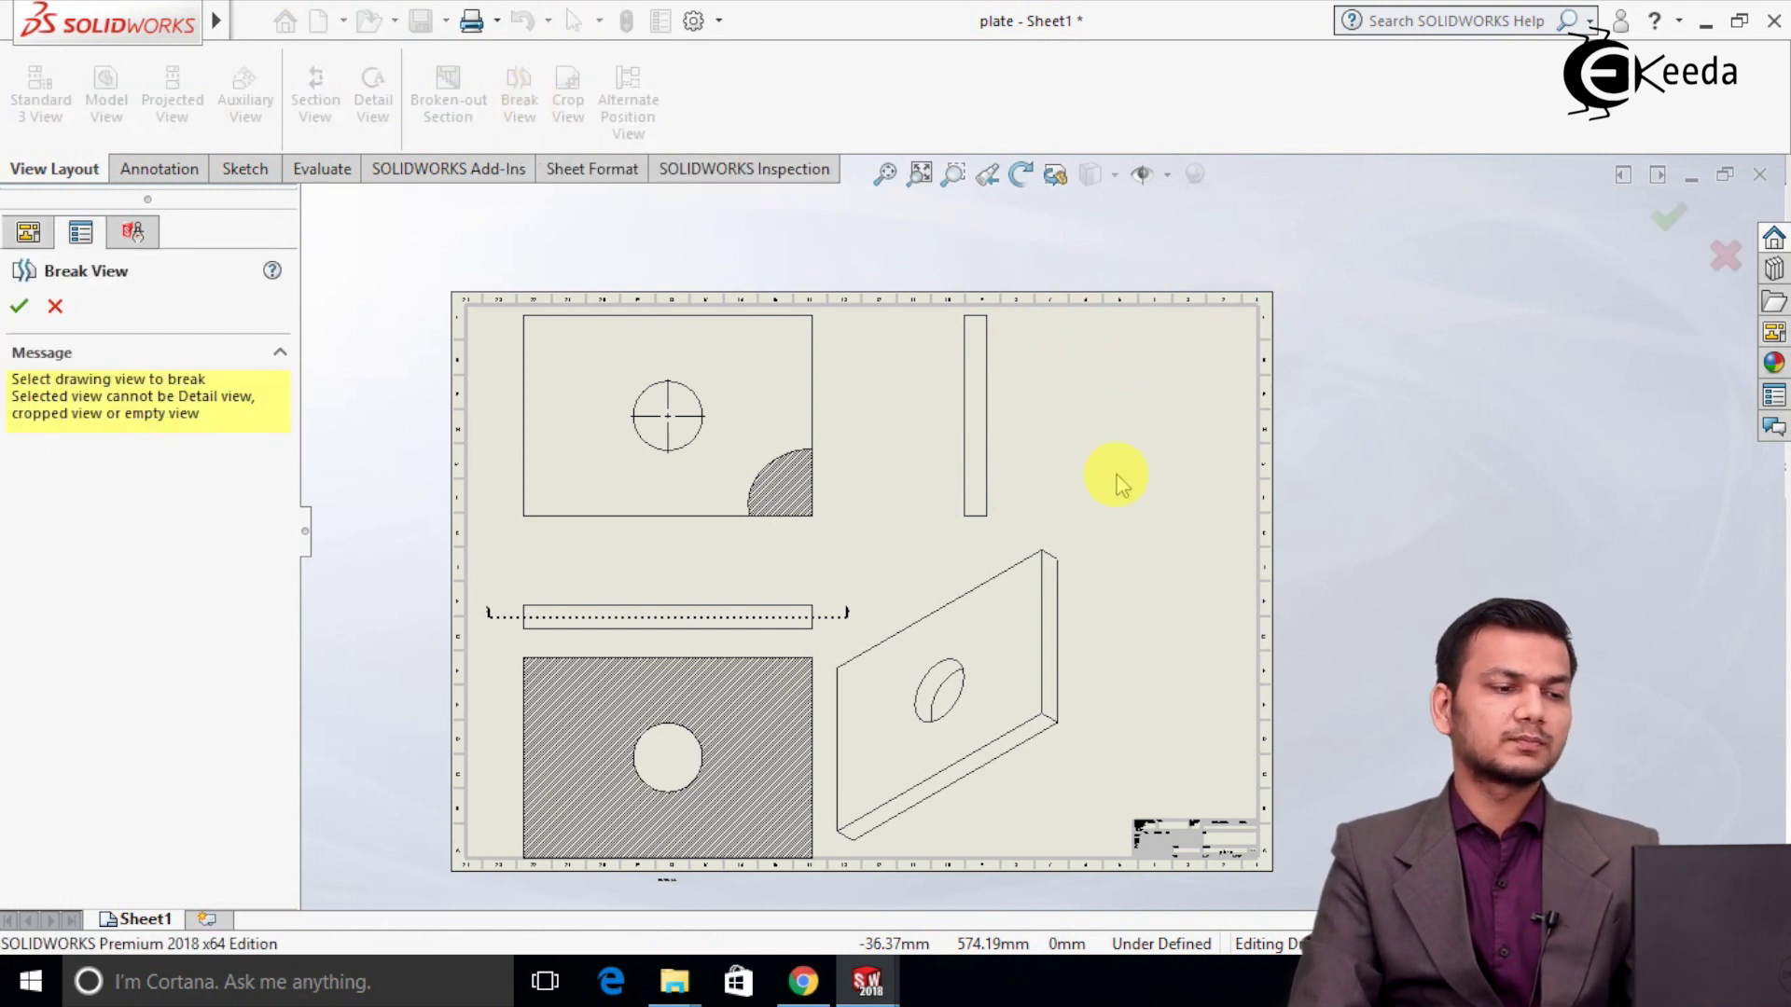
scroll(982, 403, "down", 2)
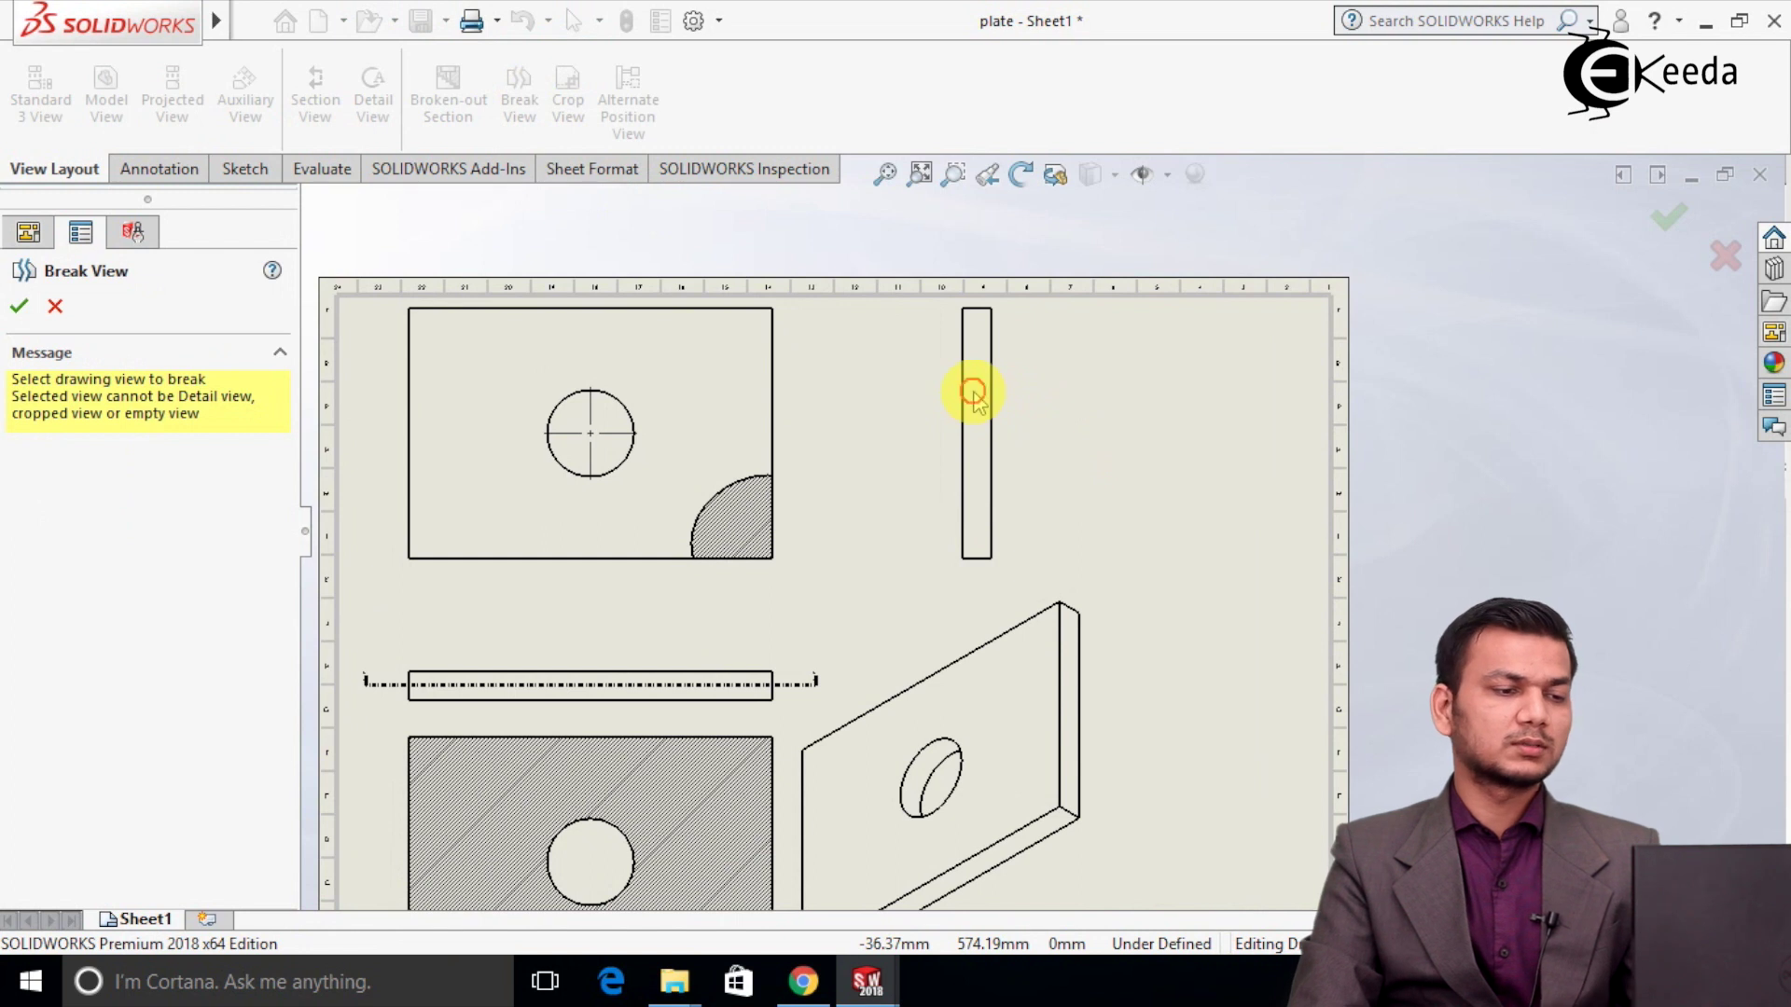
left_click(973, 394)
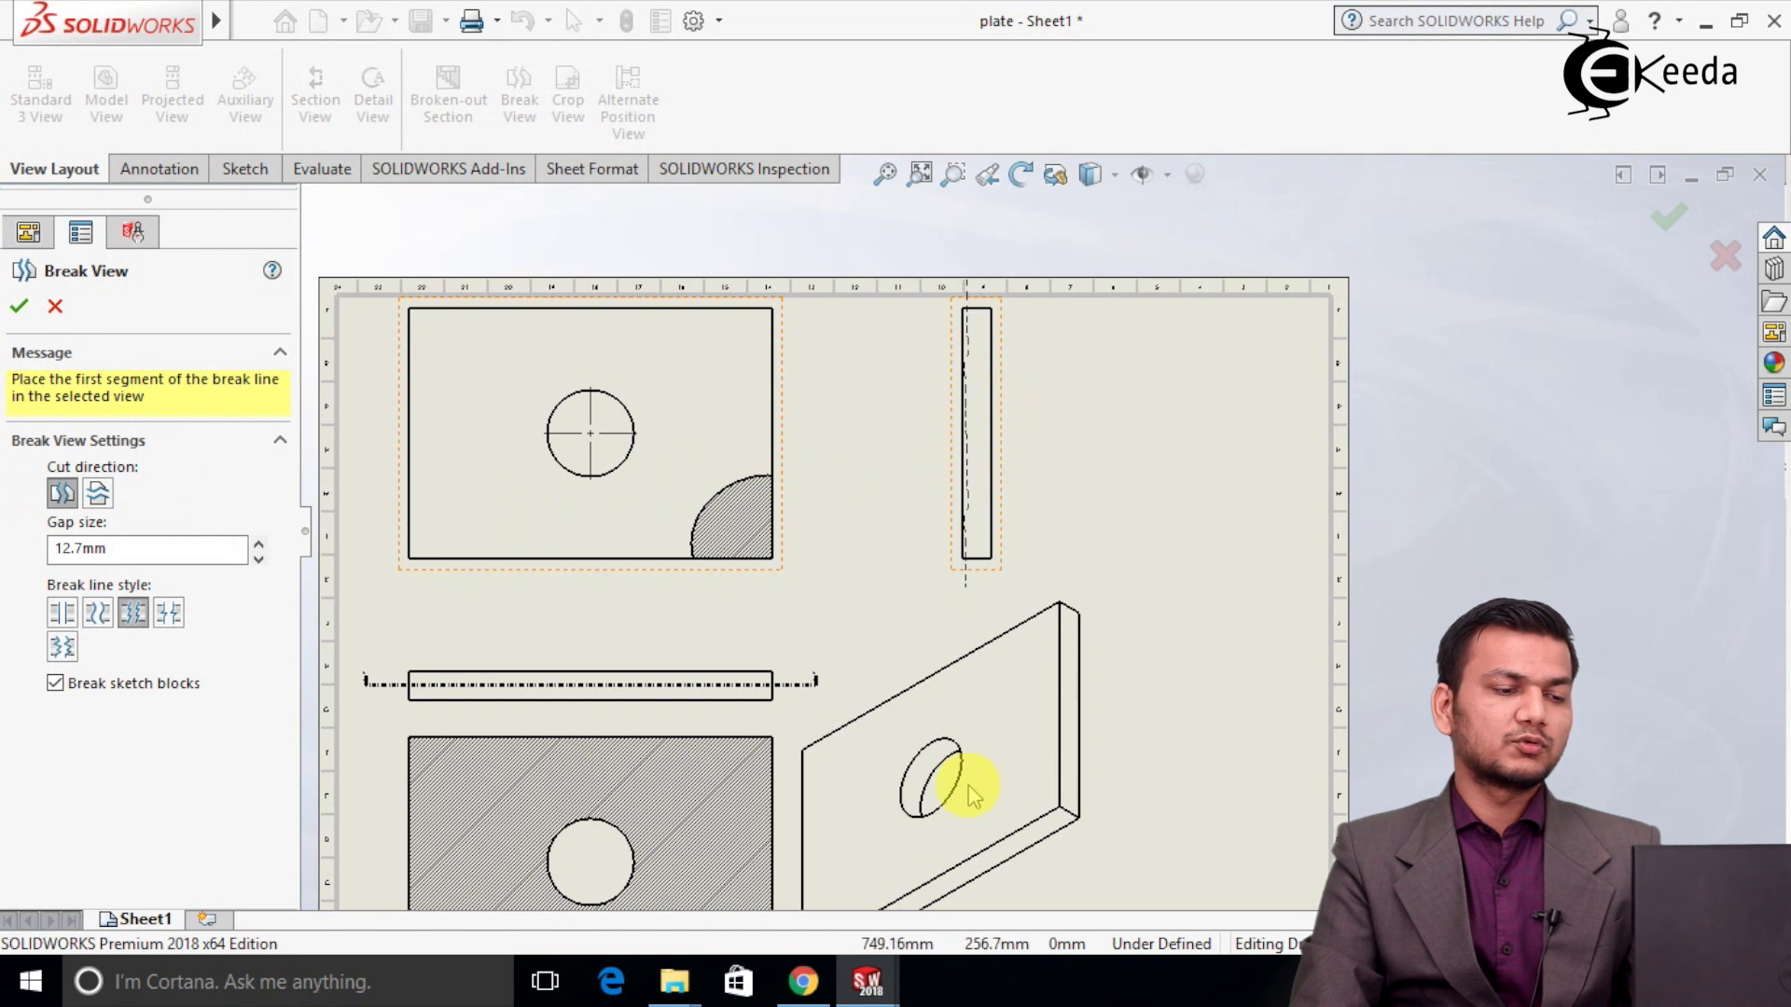
mouse_move(960, 792)
middle_mouse_down()
mouse_move(1004, 659)
mouse_move(1015, 682)
middle_mouse_up()
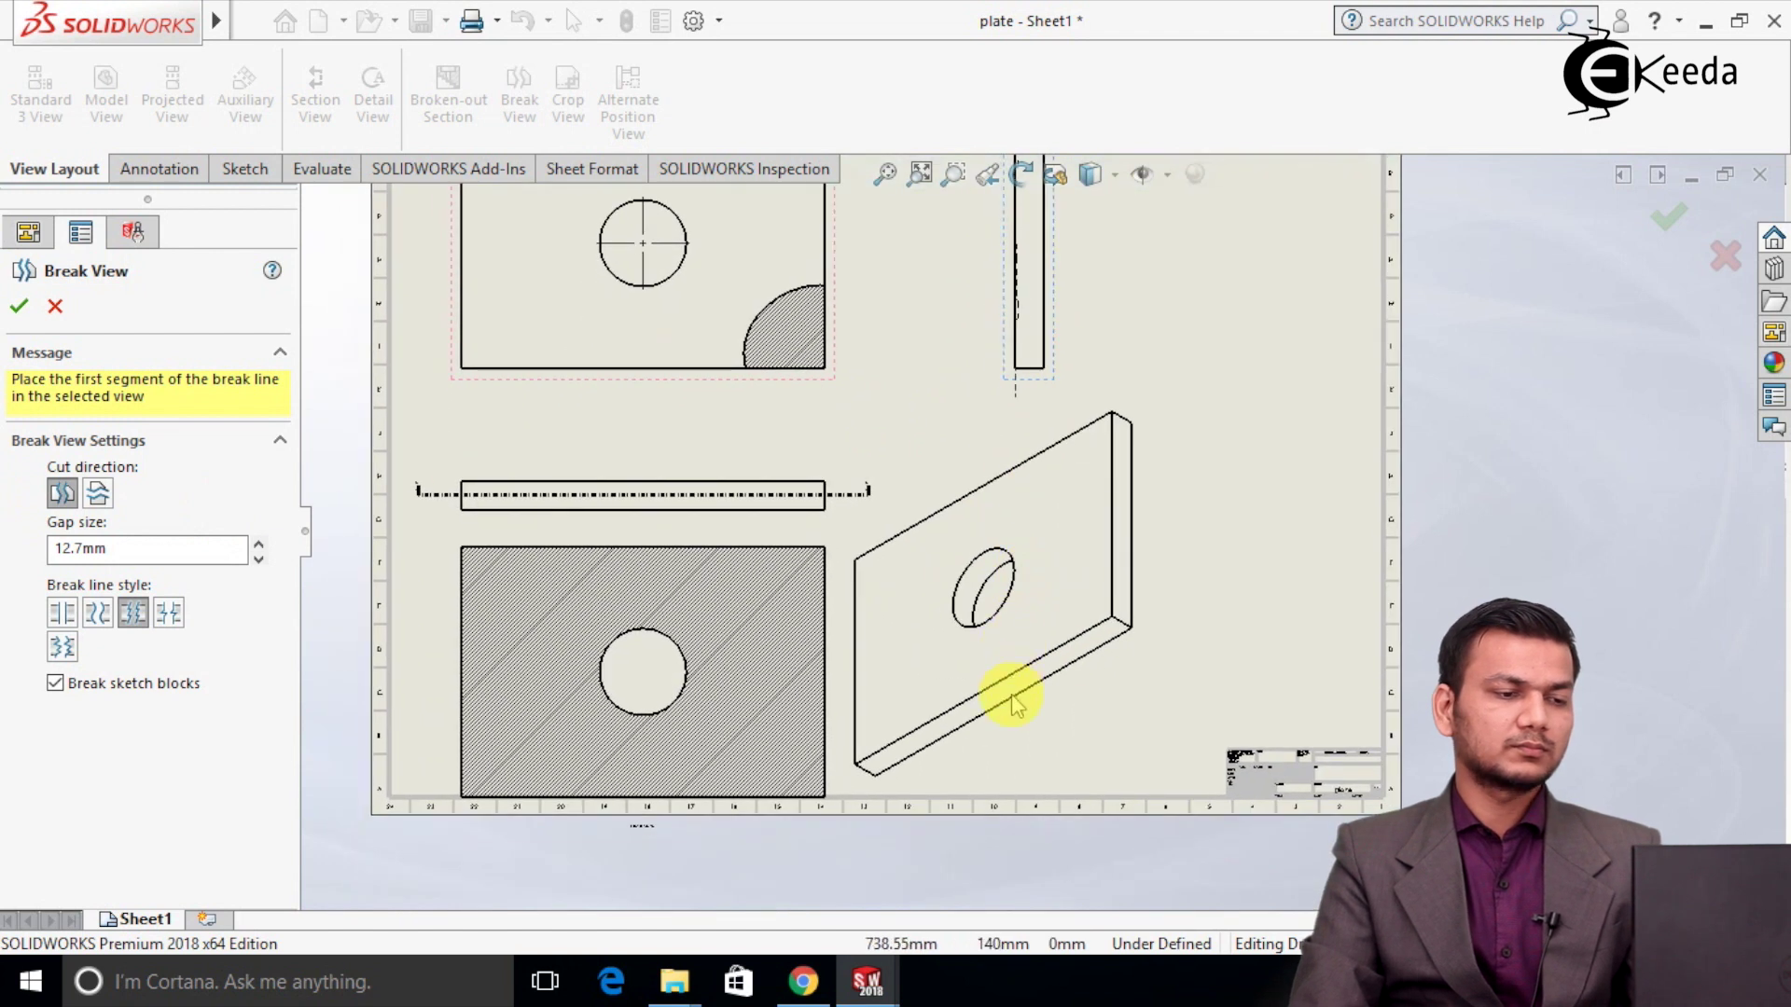
left_click(1026, 399)
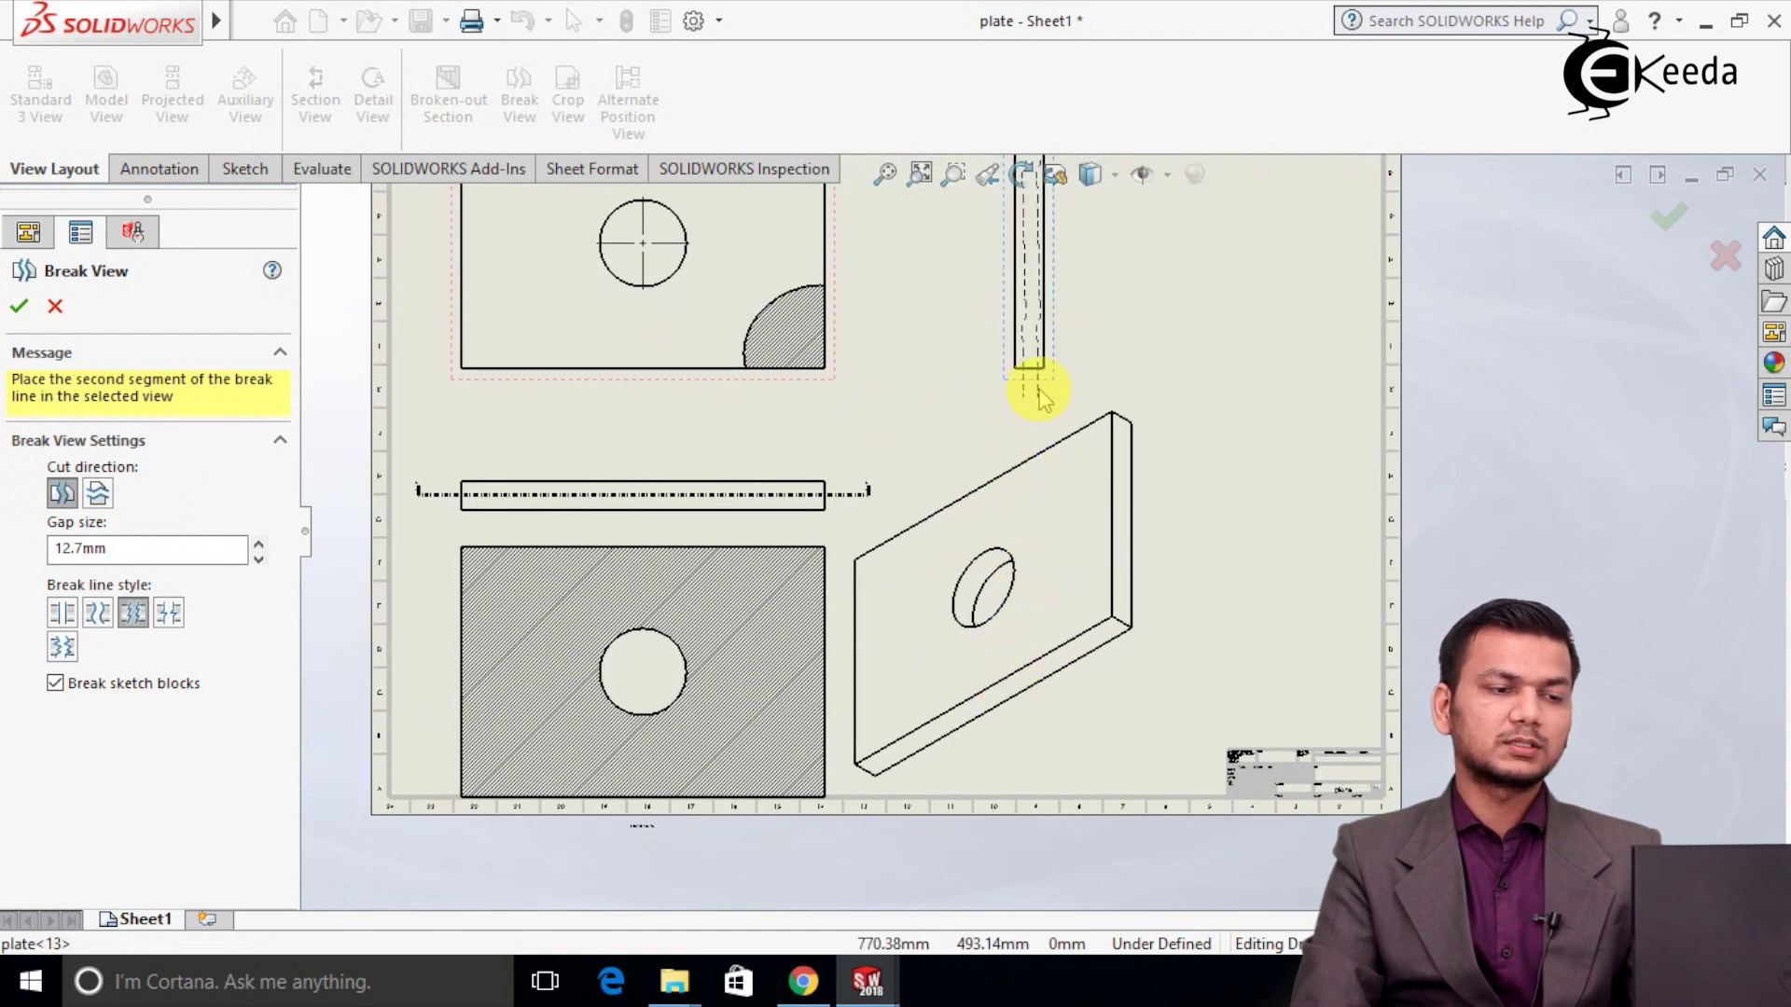
left_click(1039, 392)
scroll(1072, 373, "up", 2)
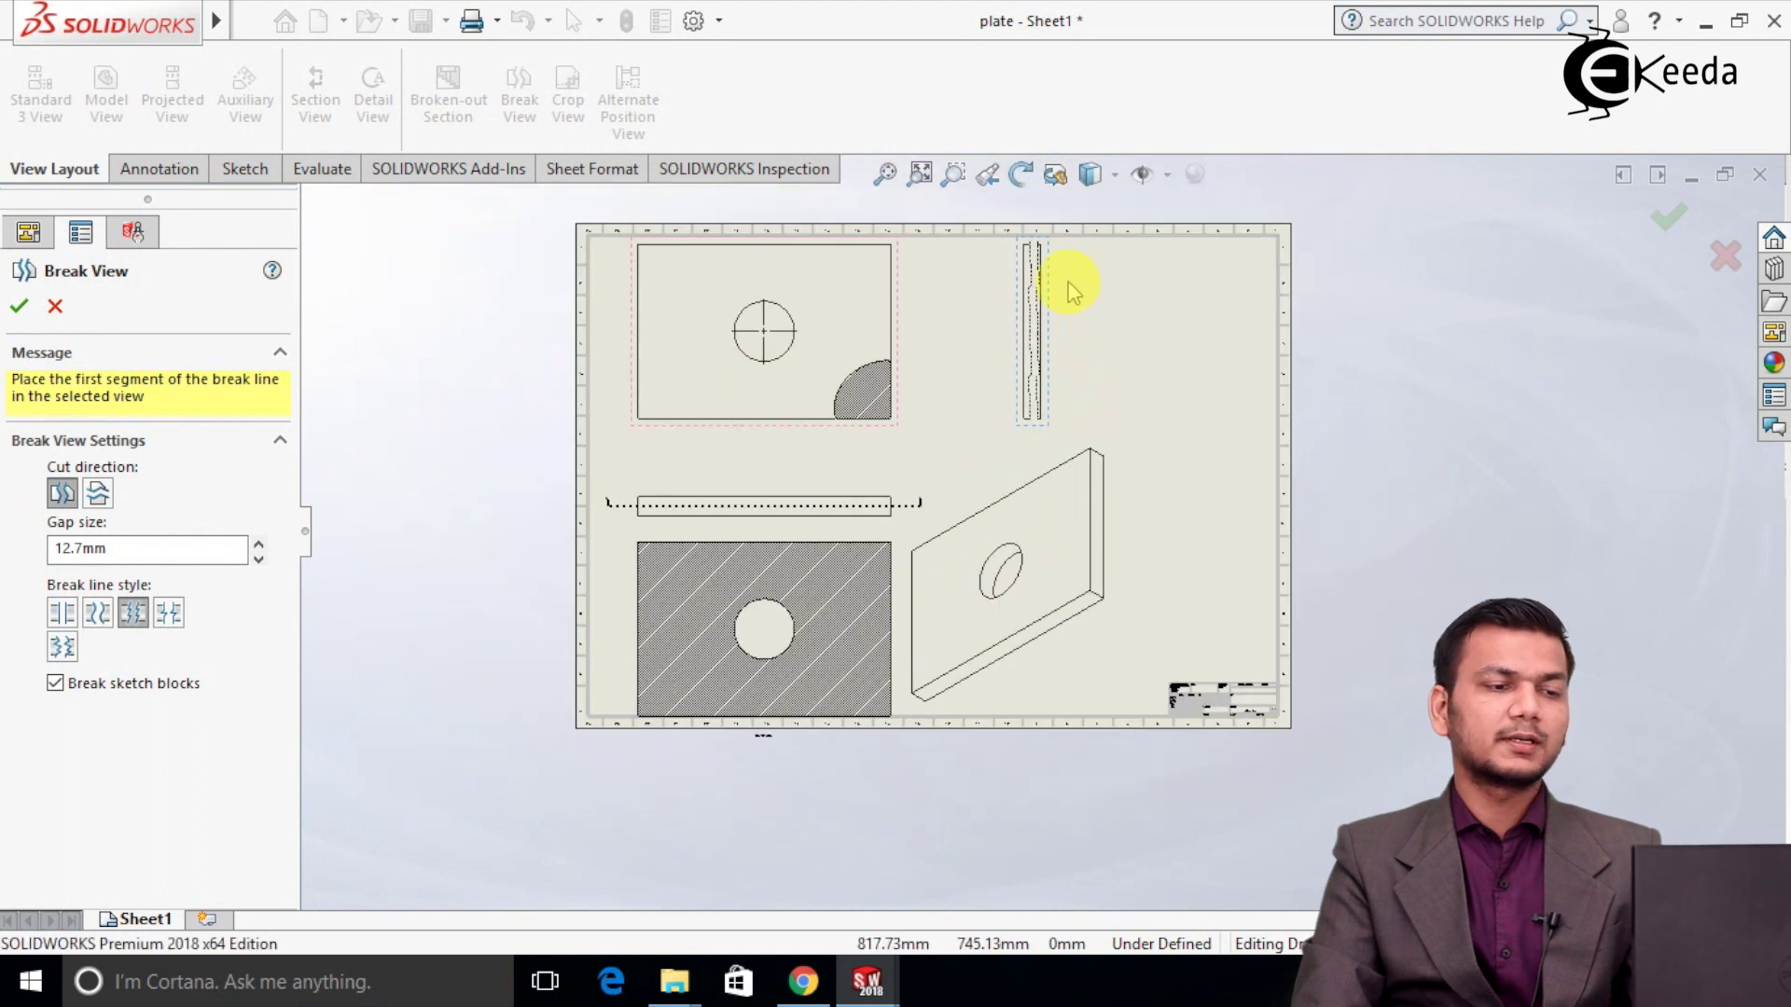
scroll(1071, 292, "down", 4)
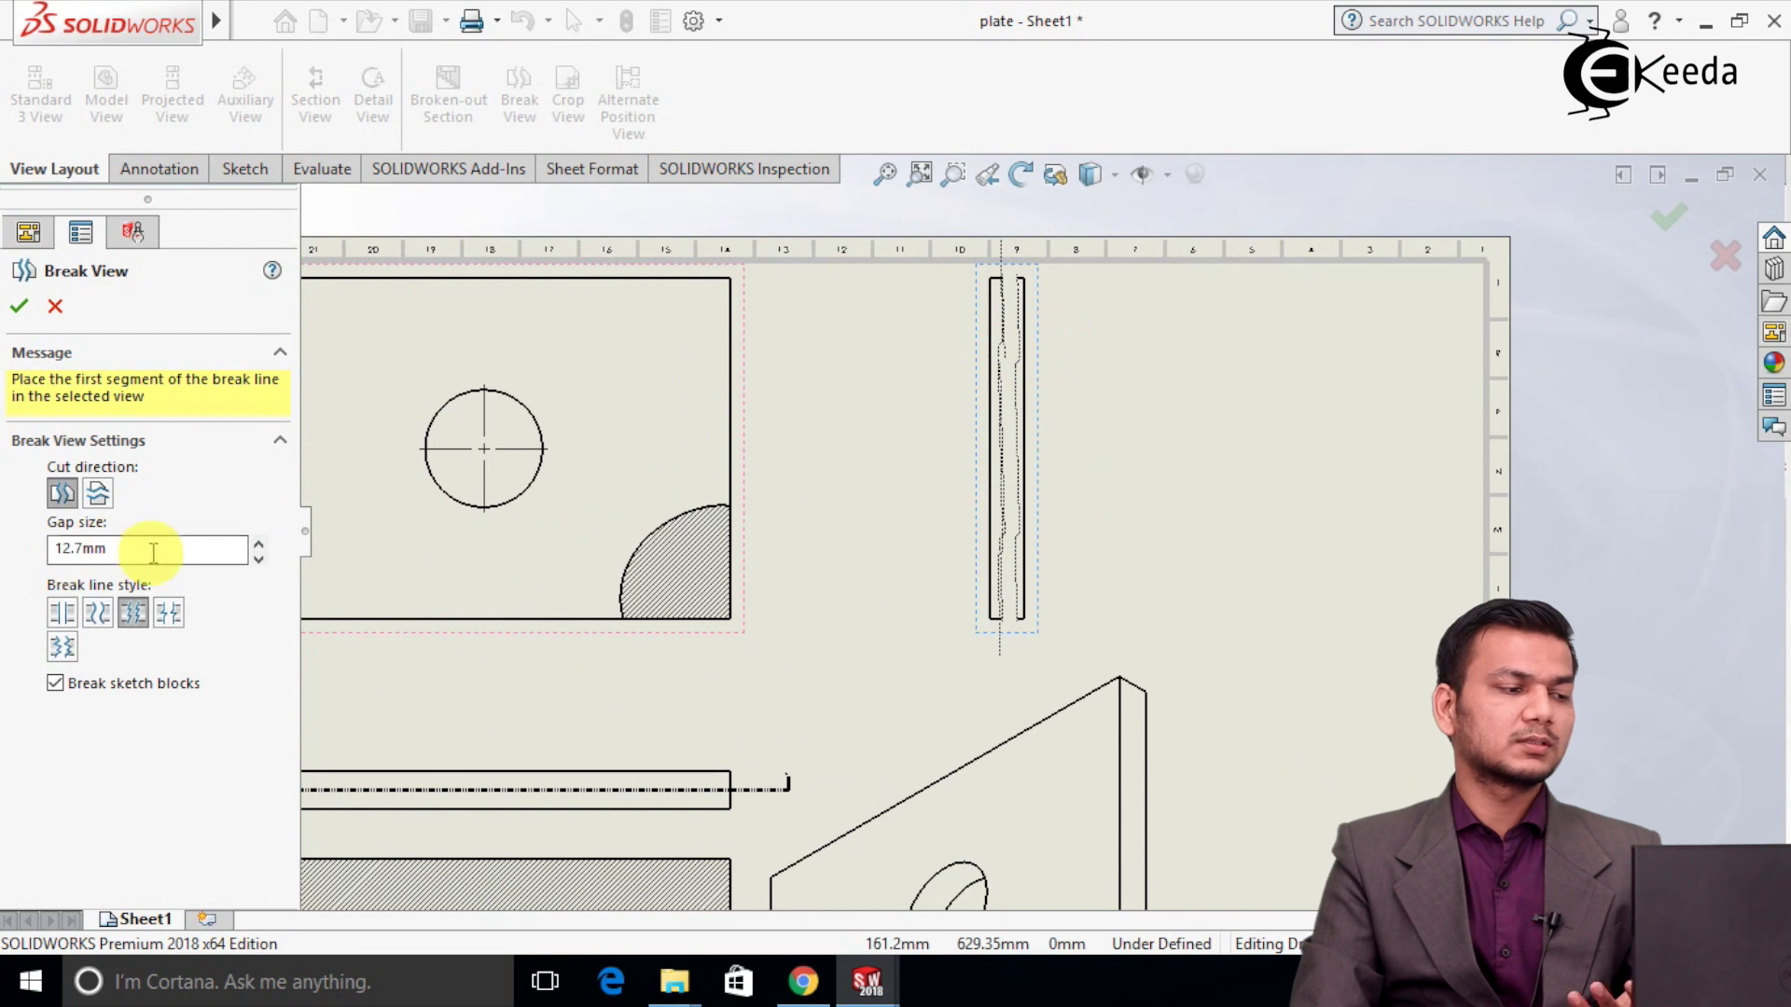
Set the break gap to 8 mm, try the straight, curved and zigzag line styles, and accept the break with the small zigzag style.
left_click_drag(131, 550, 42, 556)
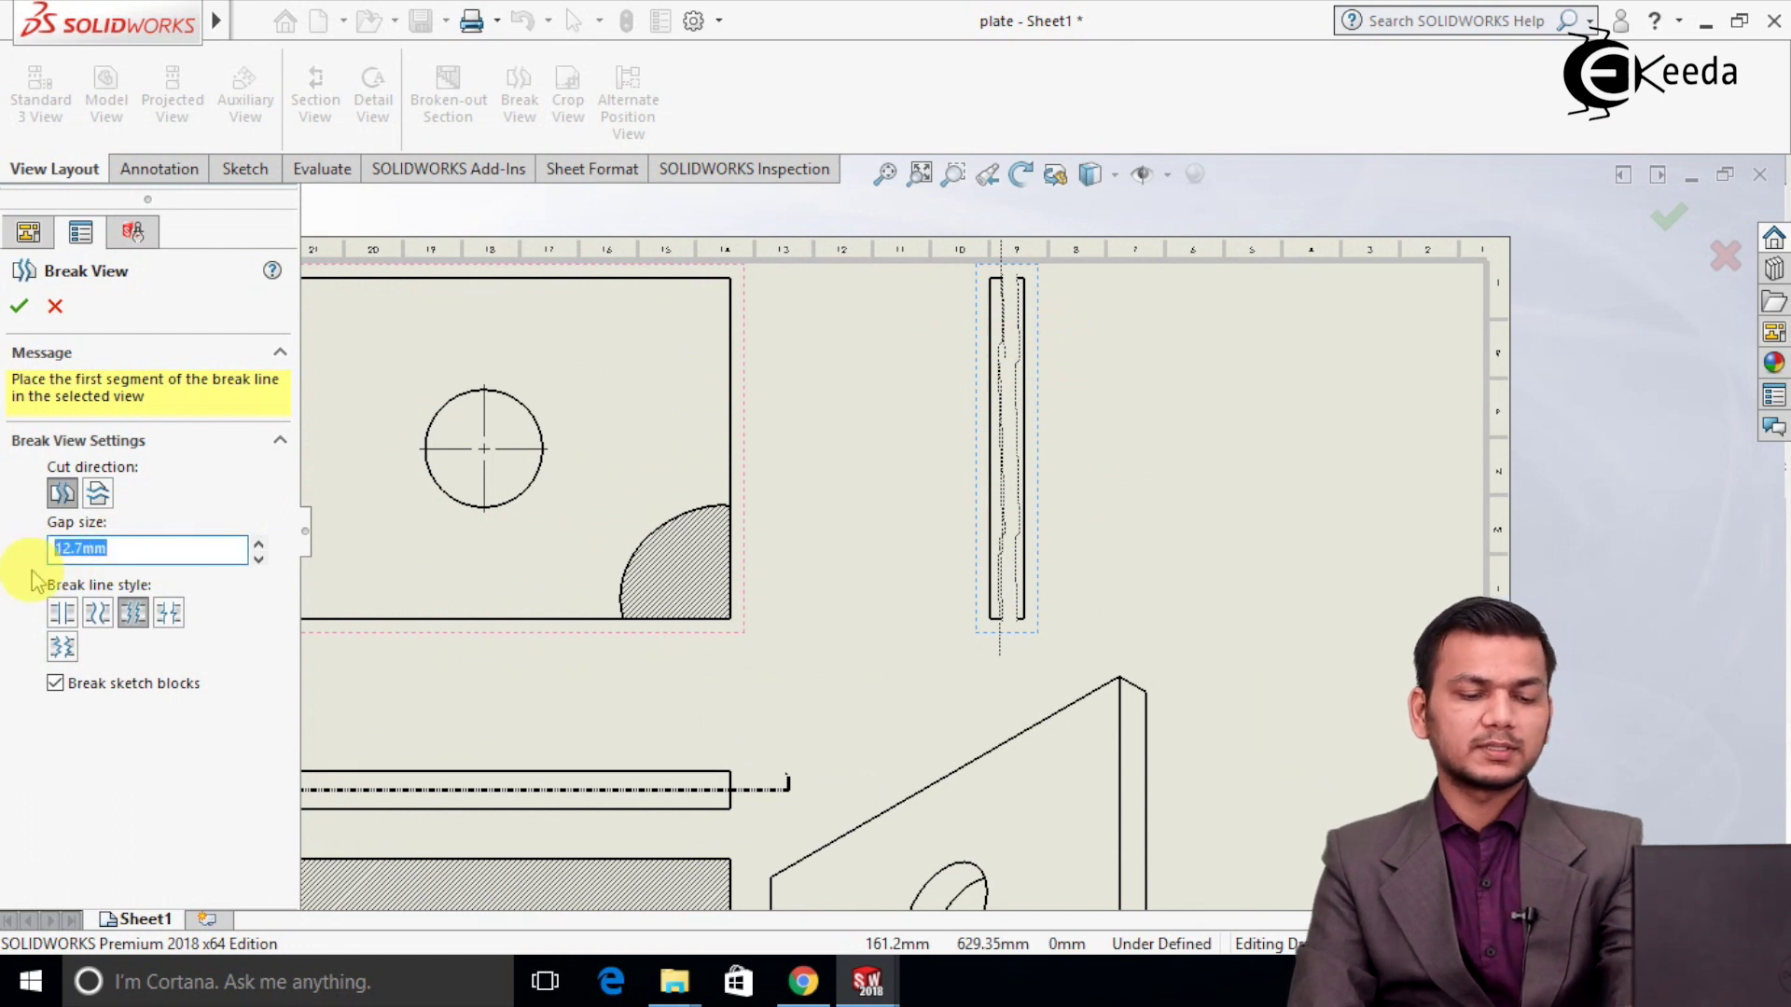
type("8")
key("Return")
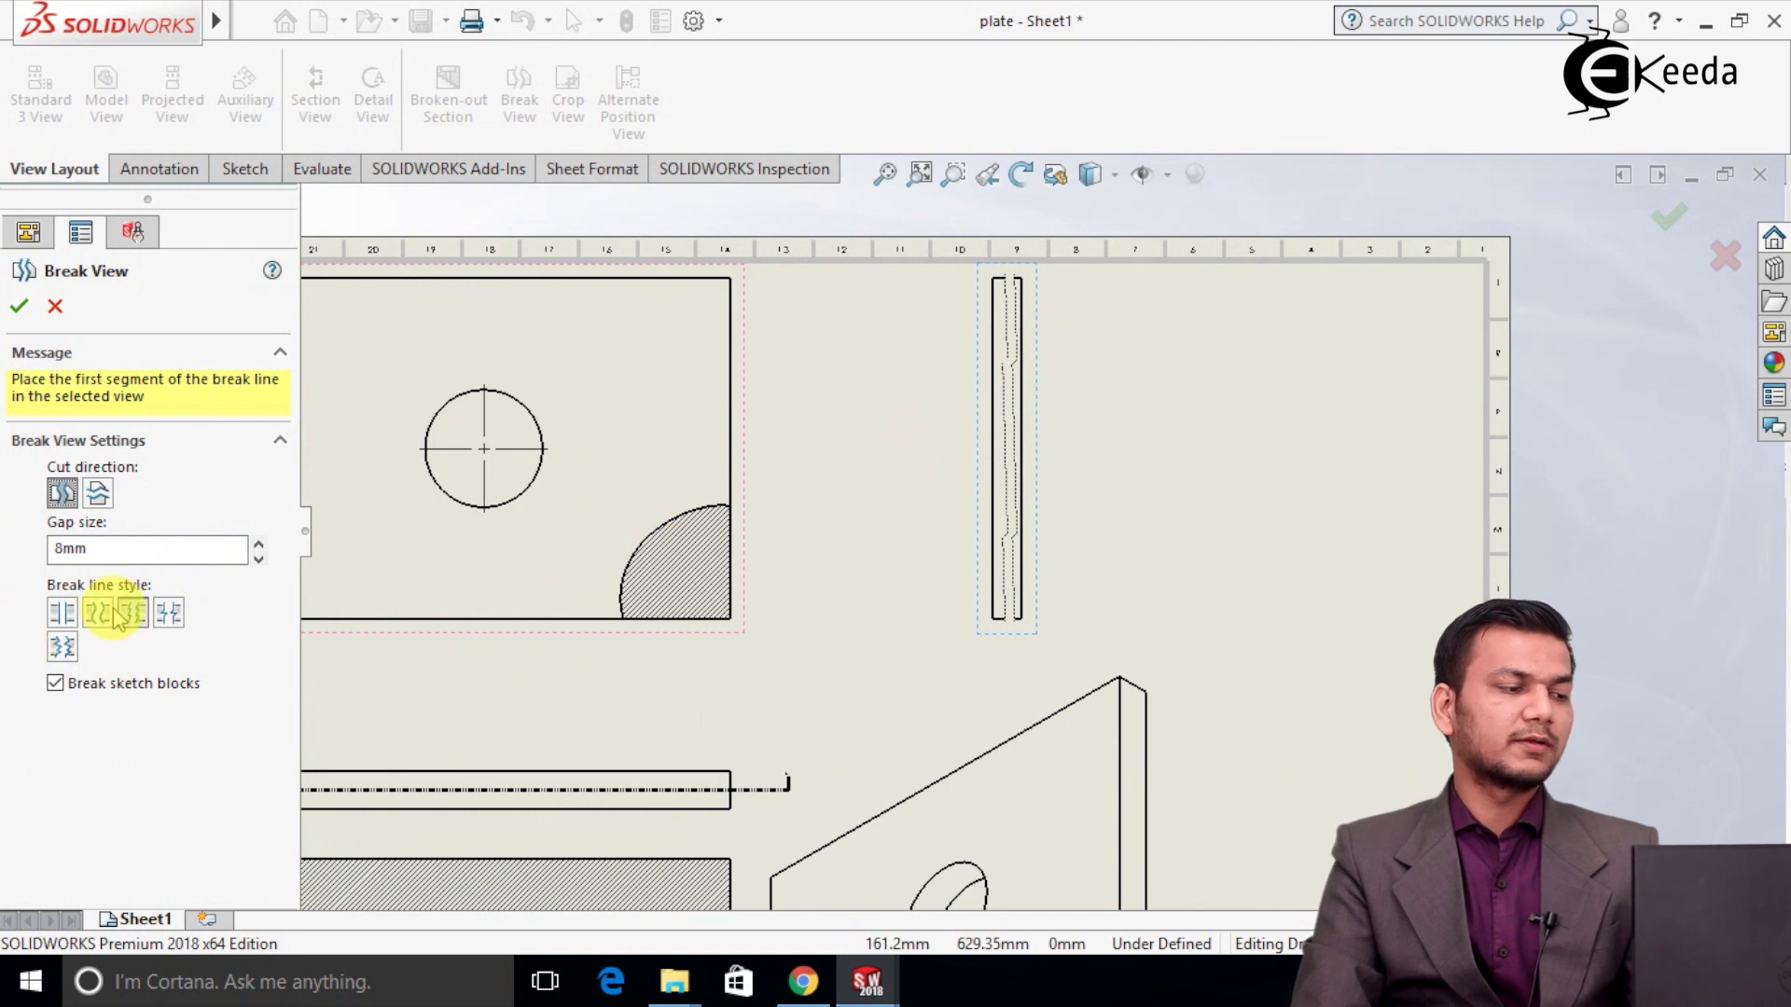
left_click(62, 616)
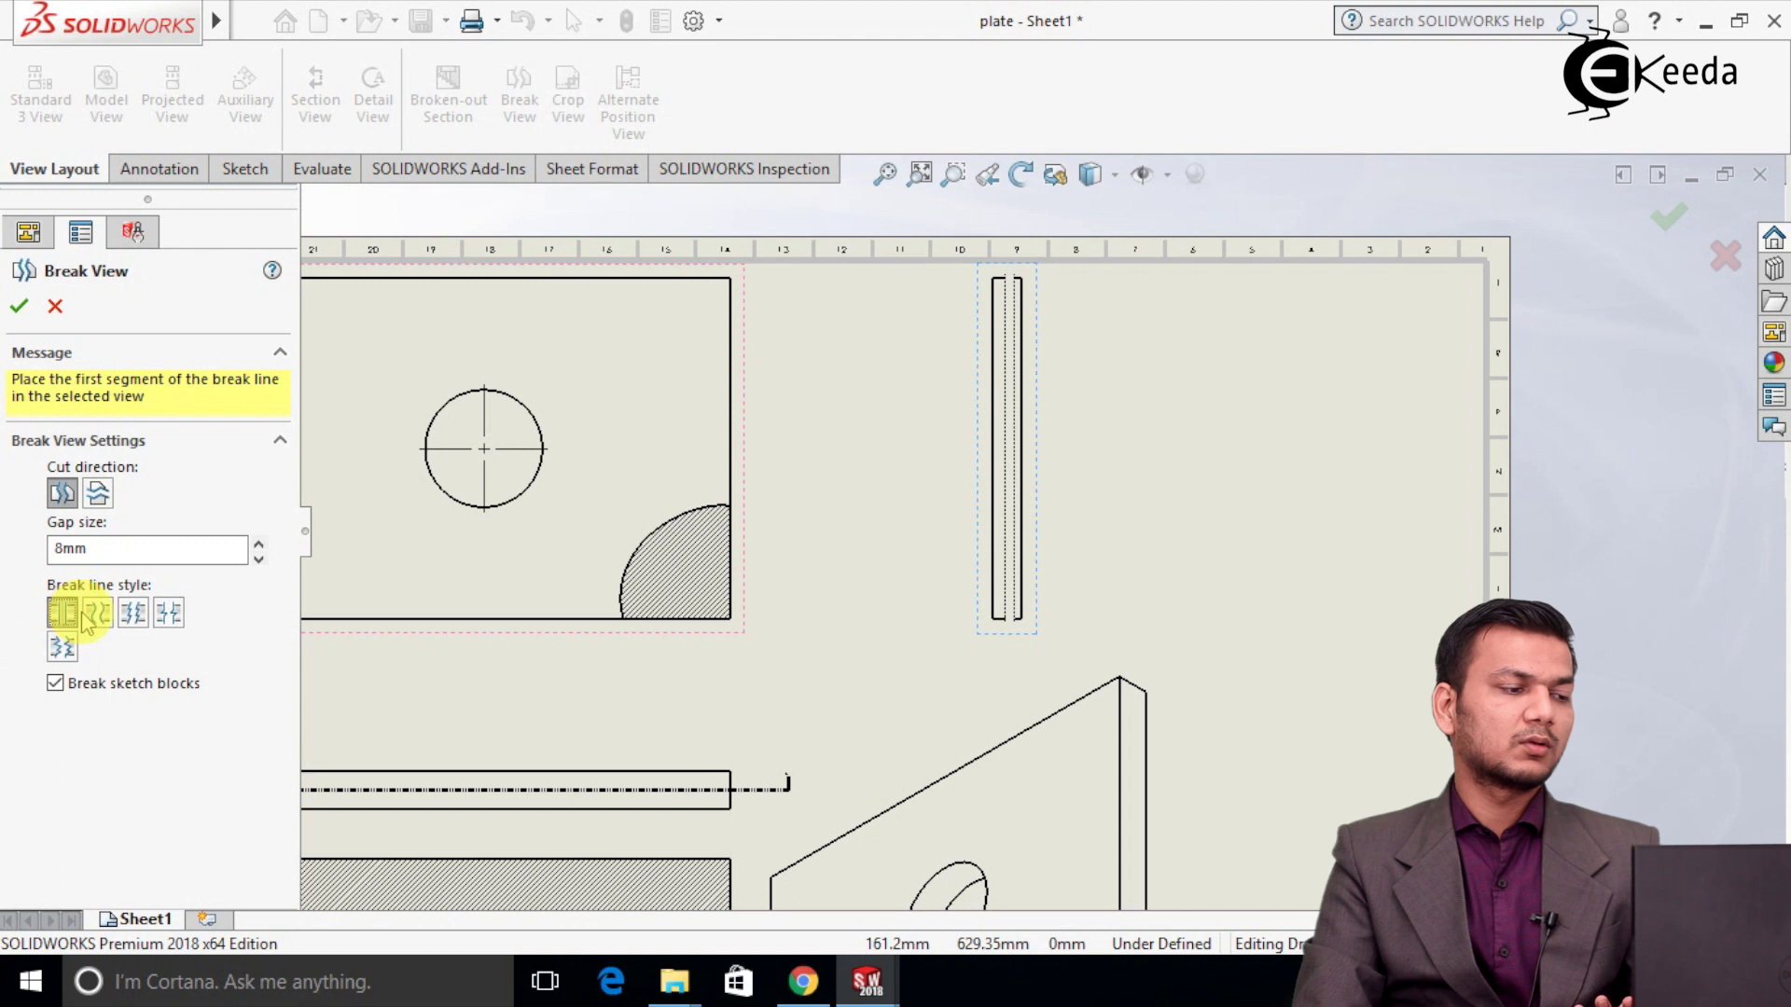
left_click(93, 615)
left_click(133, 613)
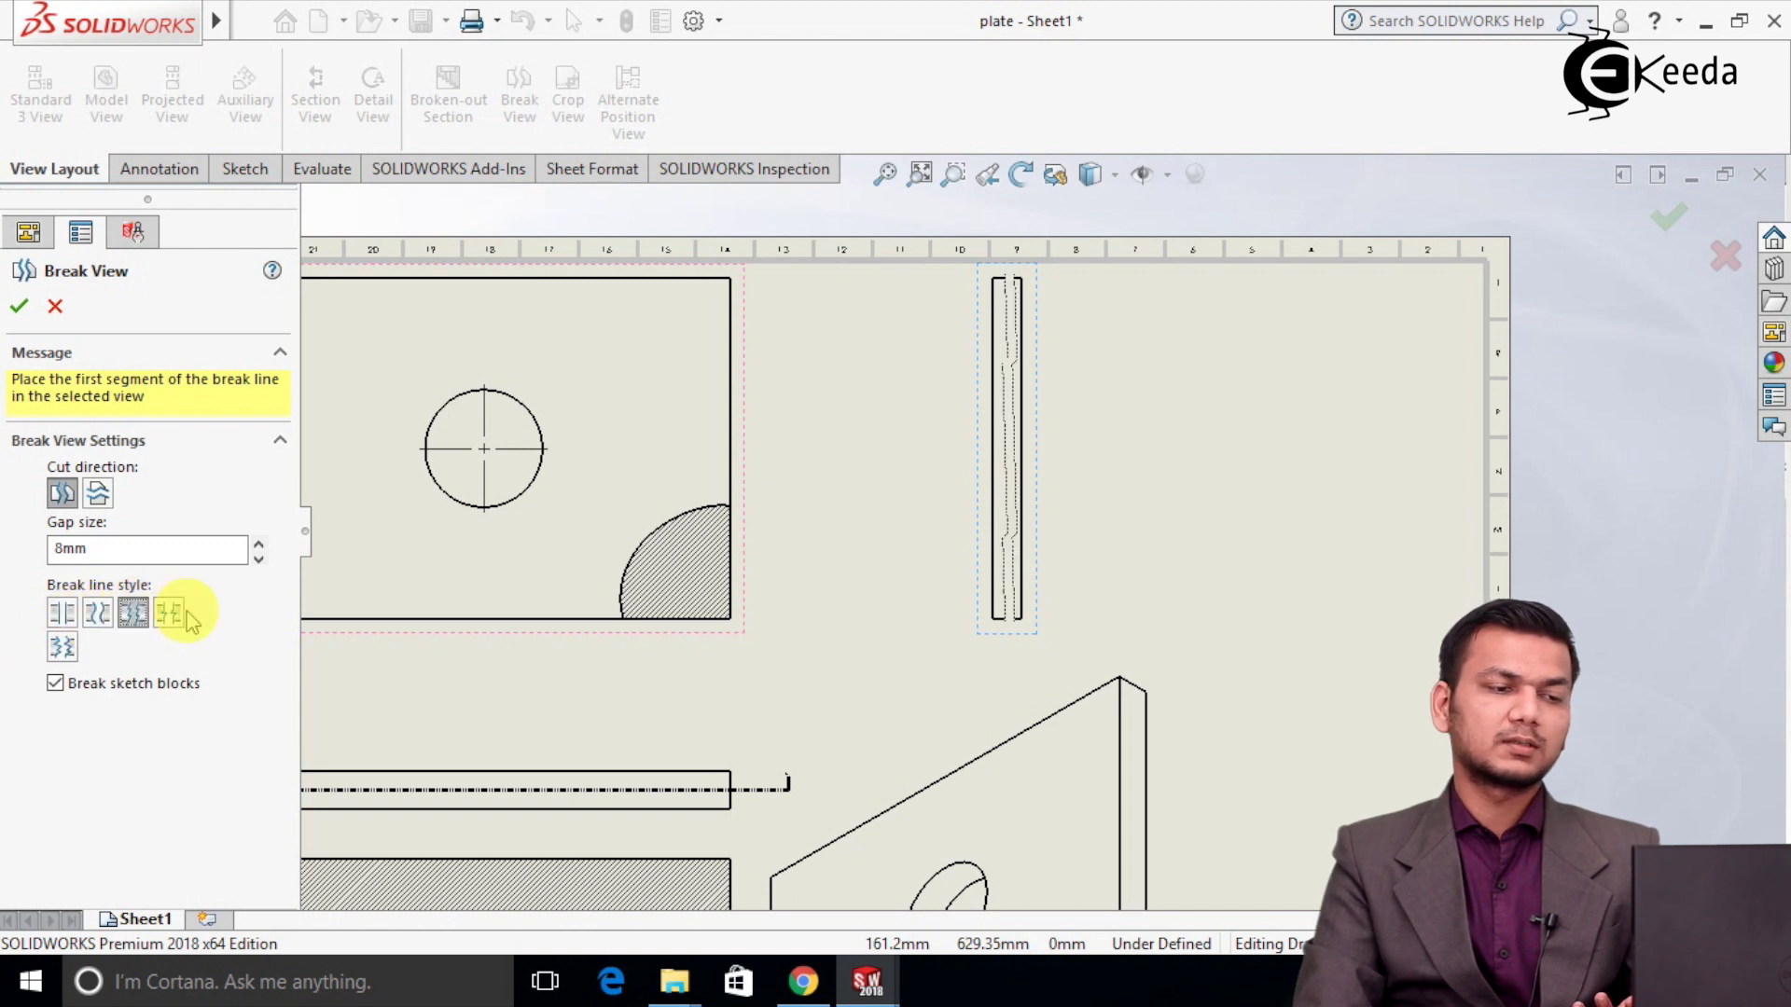
left_click(173, 612)
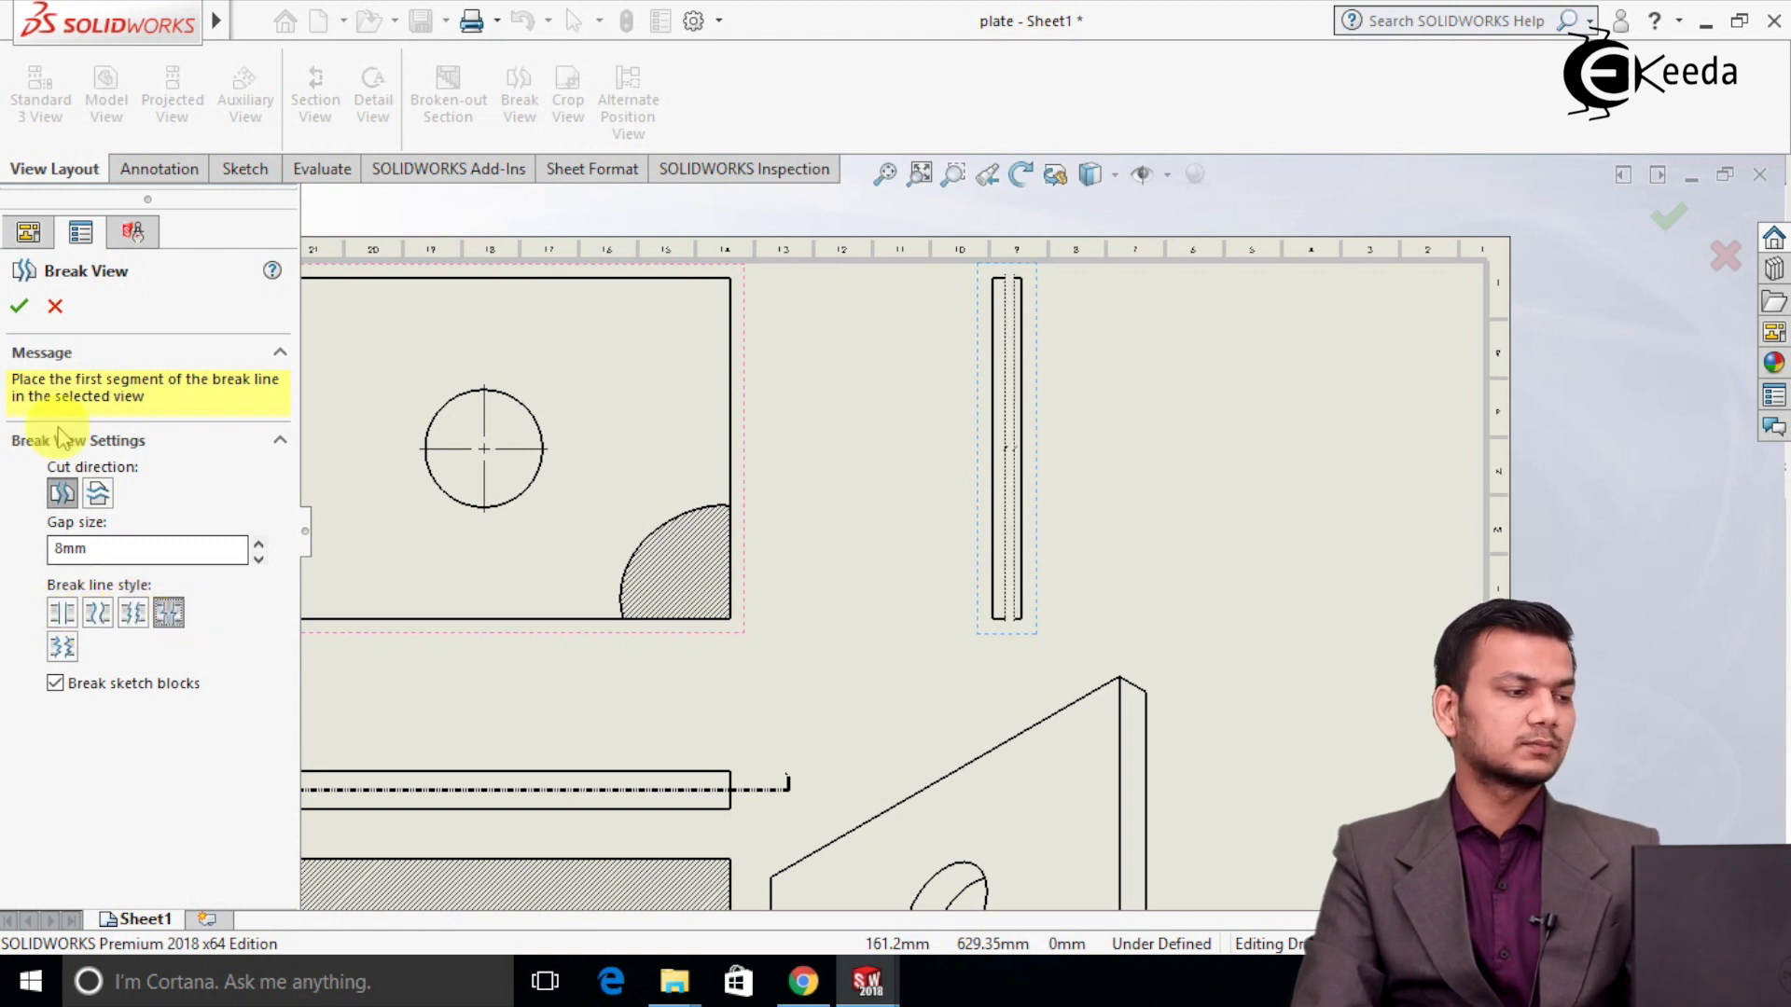
left_click(19, 306)
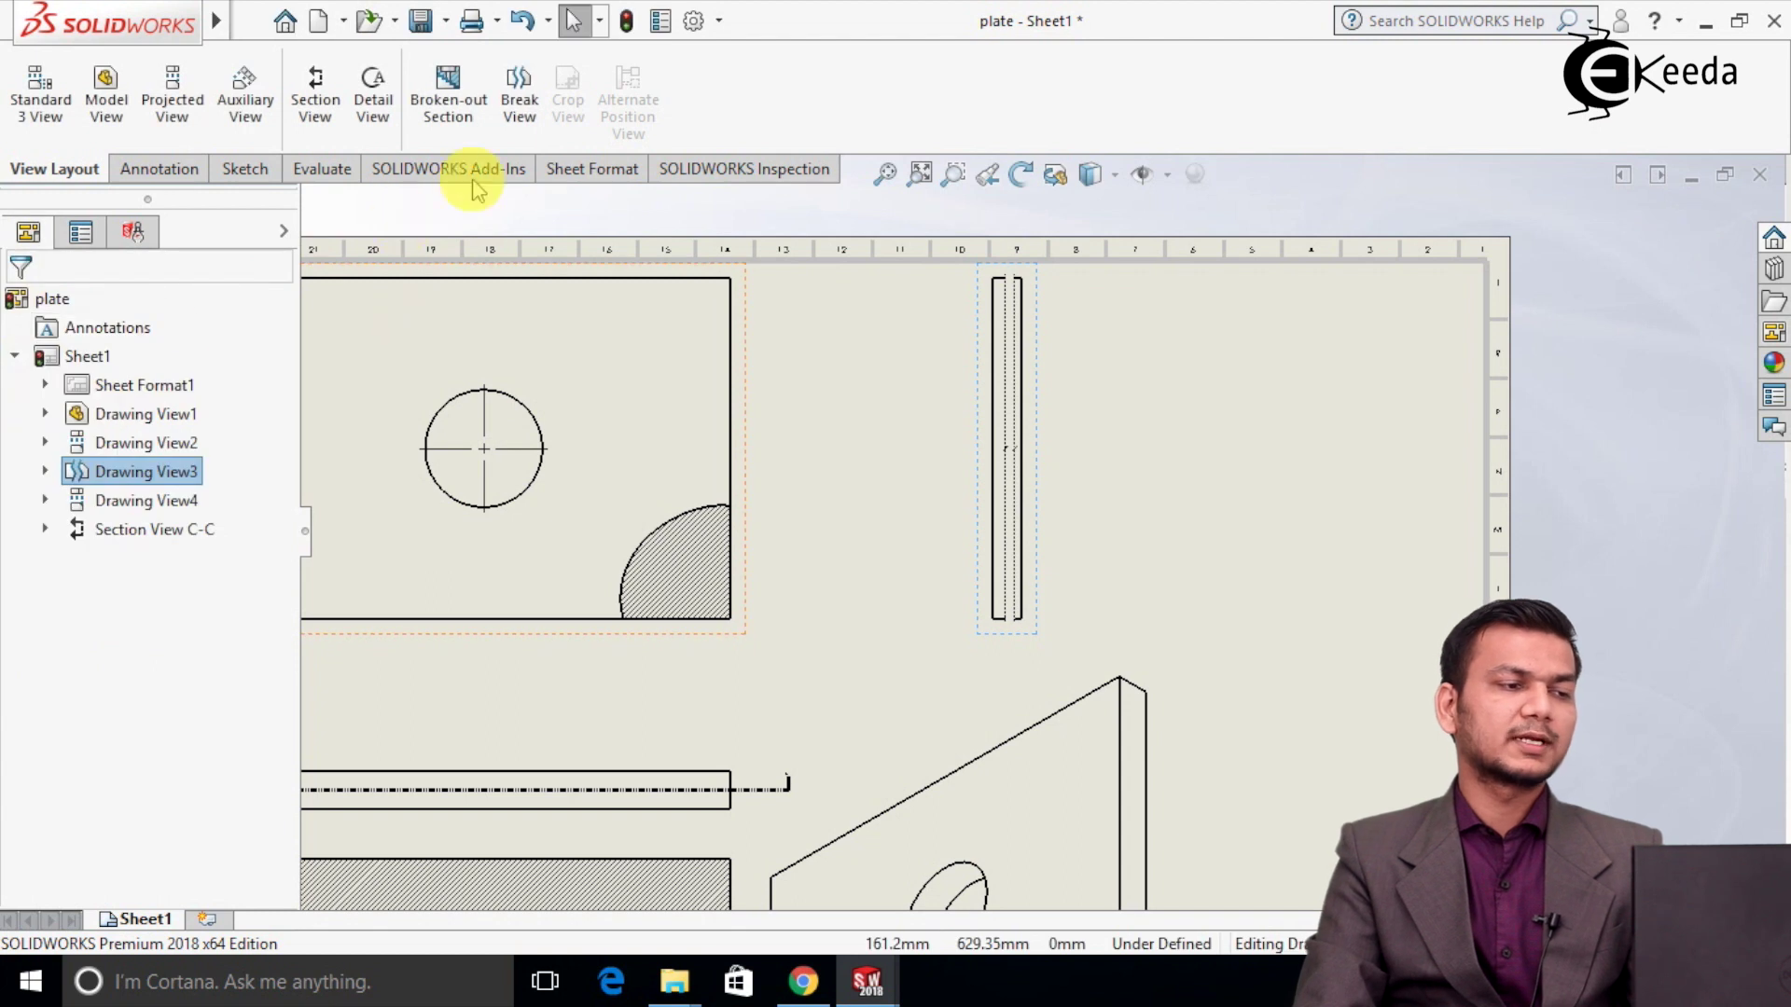
Add a second break to the side view with two horizontal break lines near its middle, using the 8 mm gap.
left_click(522, 119)
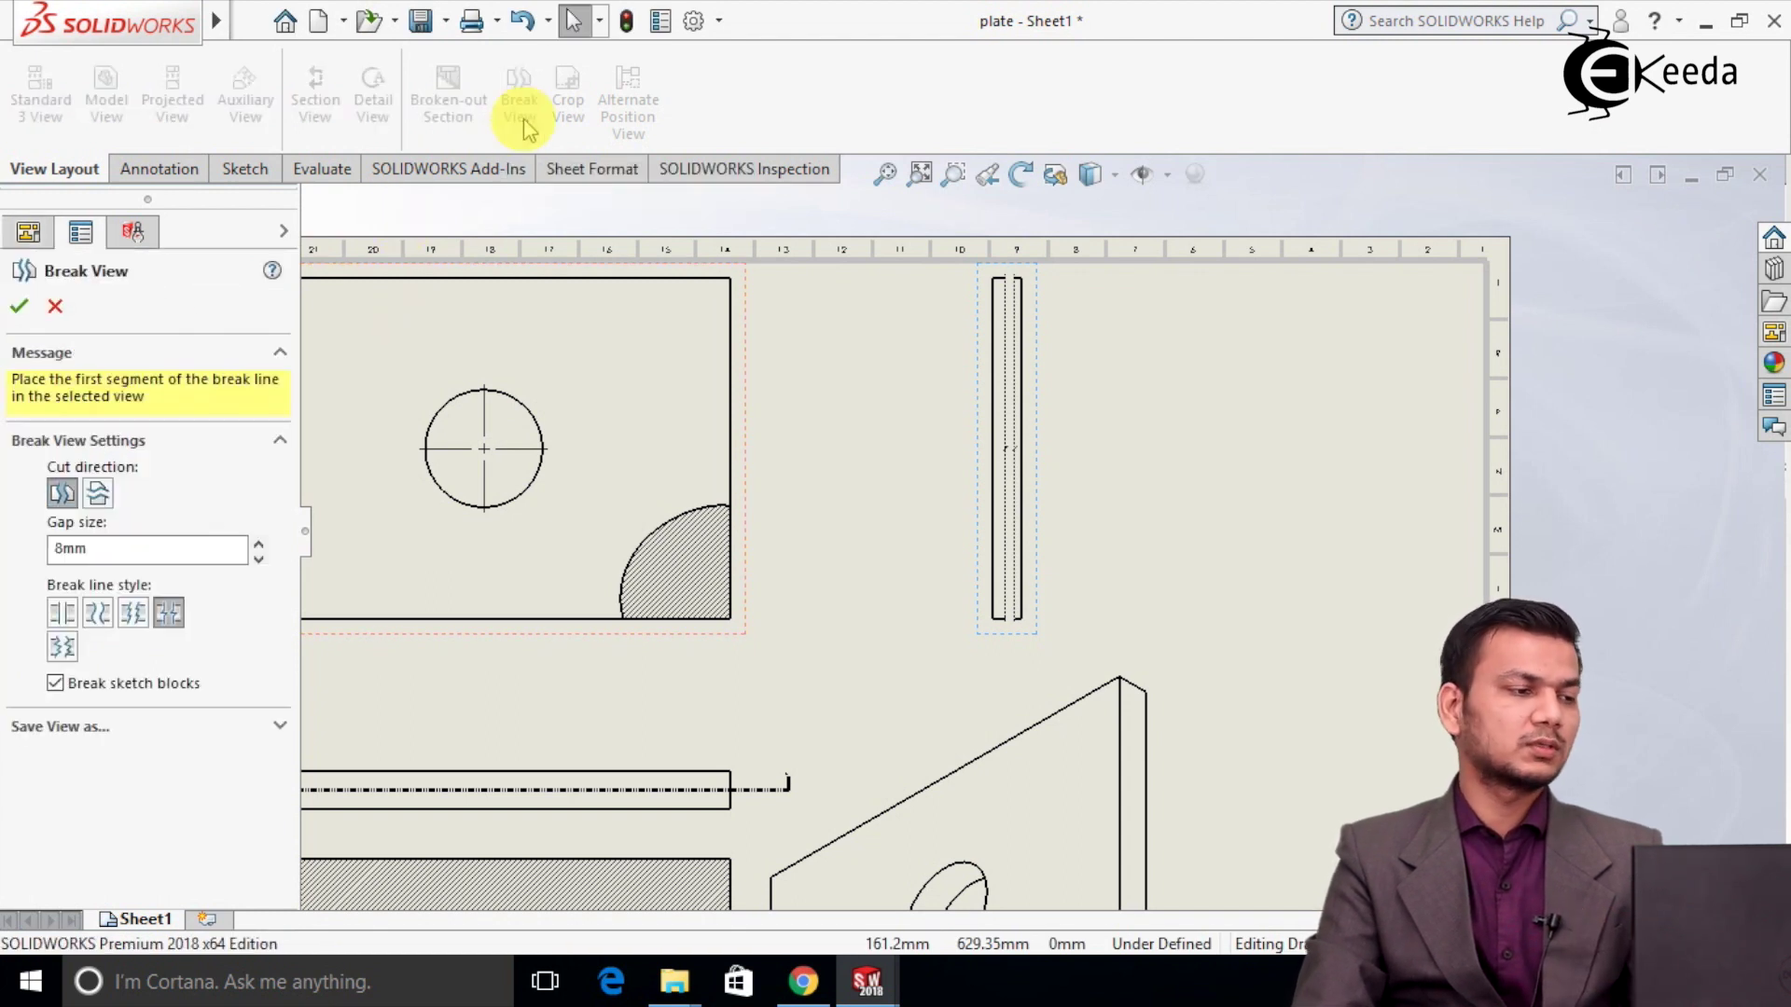
left_click(98, 493)
scroll(623, 497, "up", 3)
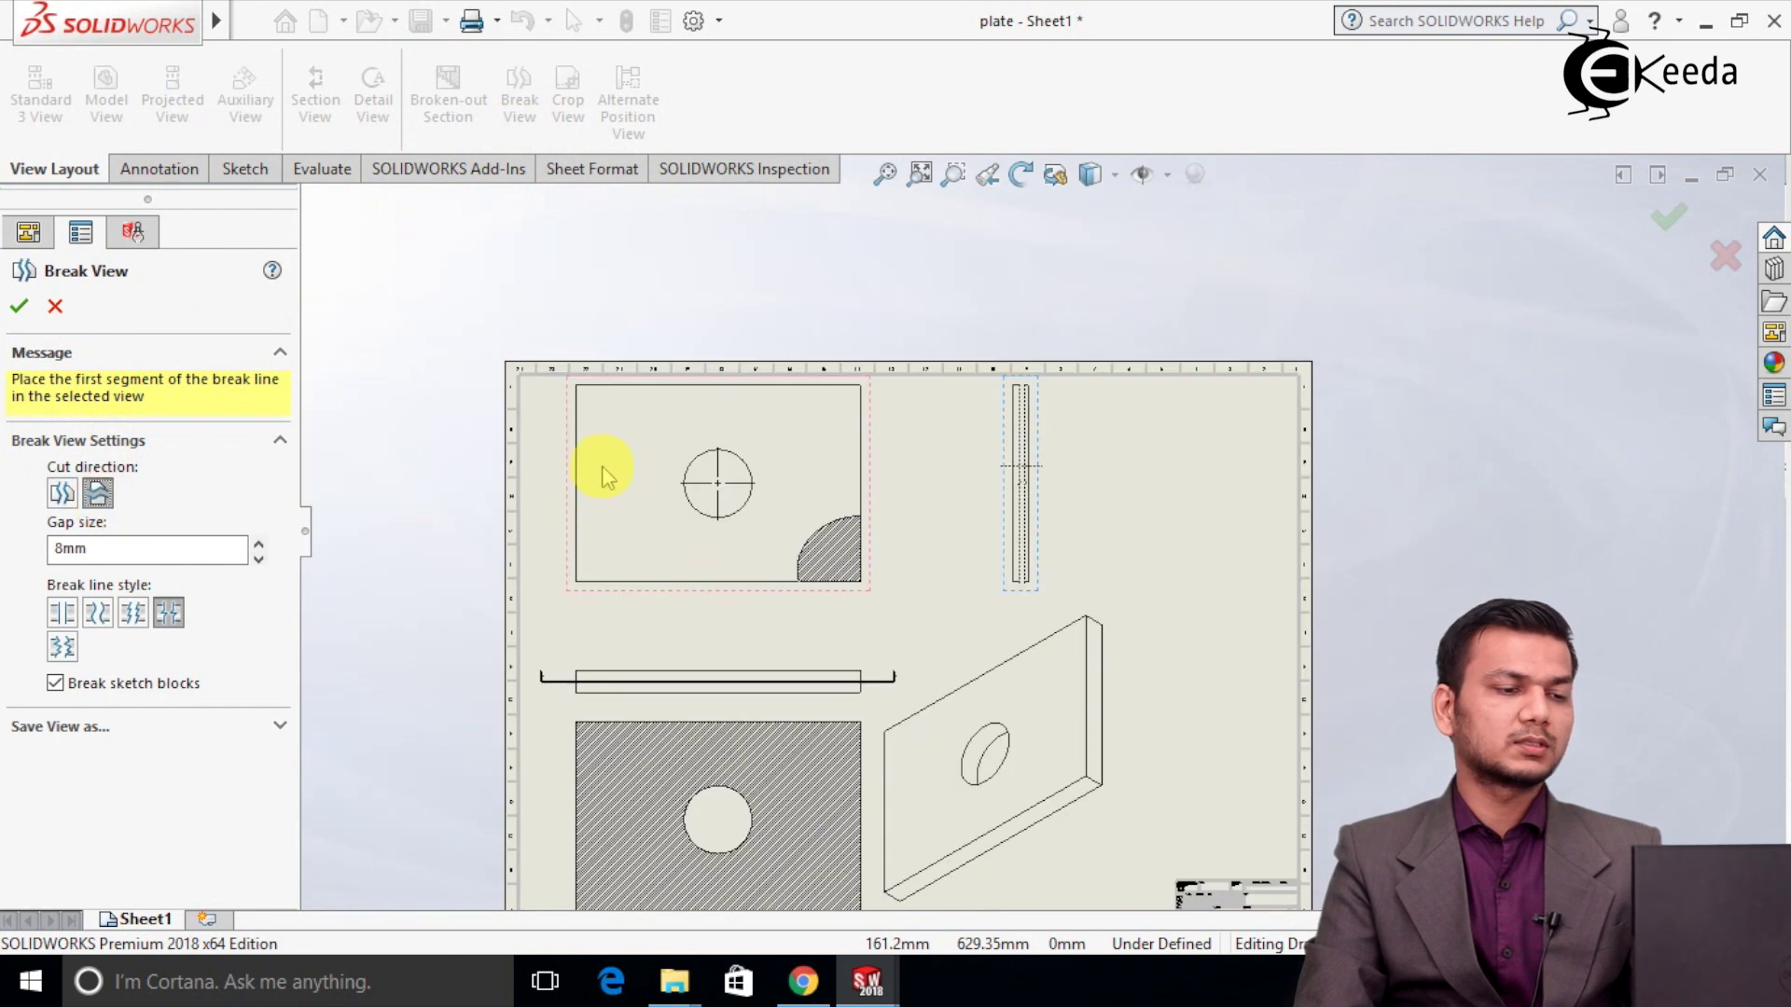
left_click(821, 469)
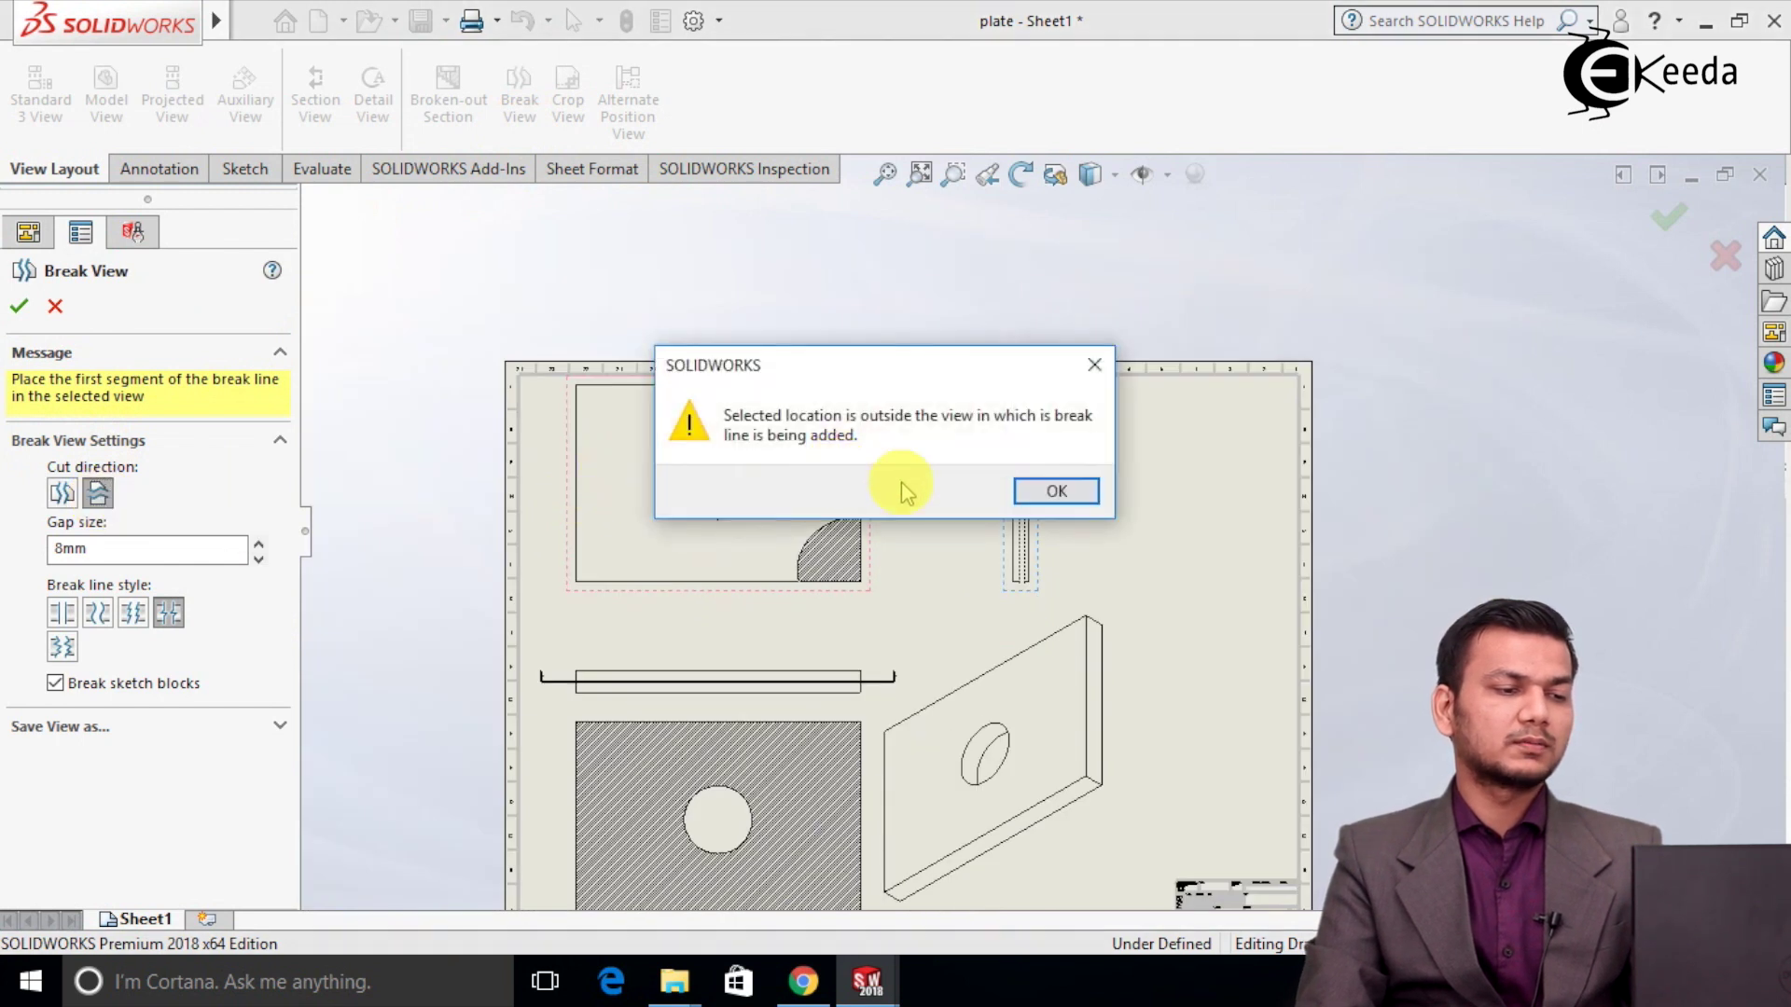
left_click(1042, 492)
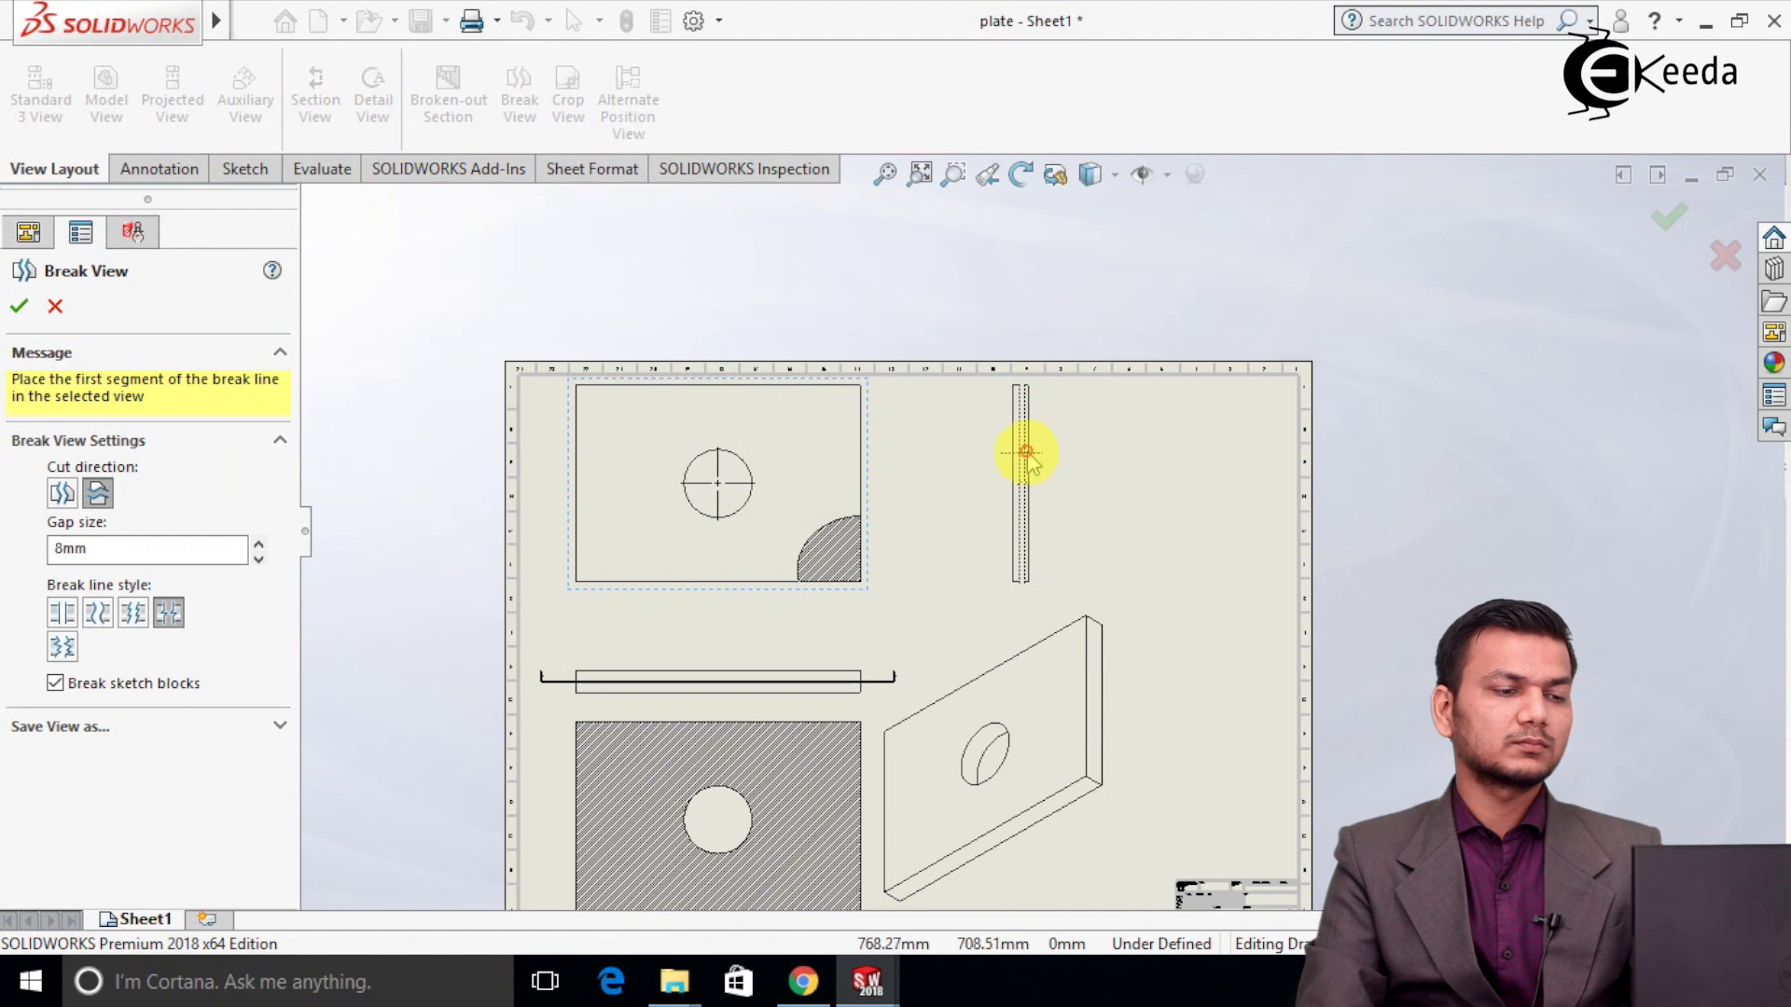
left_click(1025, 450)
left_click(1026, 502)
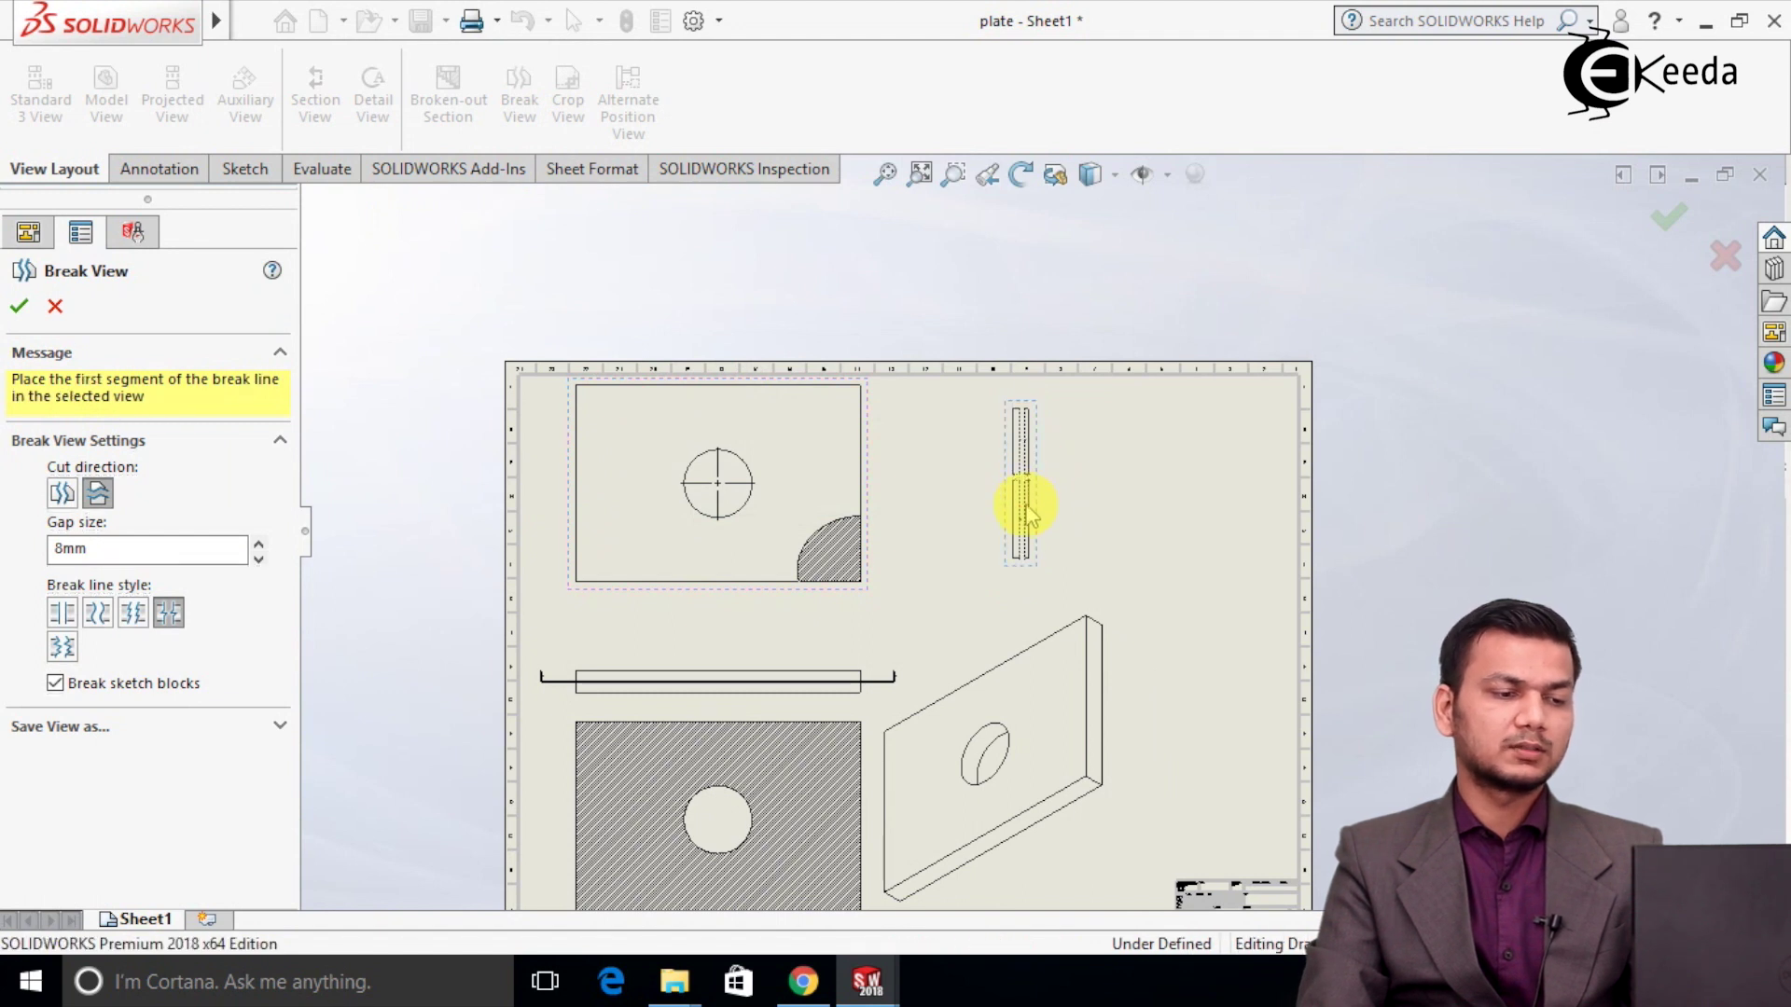
Change the side view's break line style to the curved cut, accept the break, and deselect the view.
scroll(1027, 500, "down", 5)
scroll(979, 479, "down", 3)
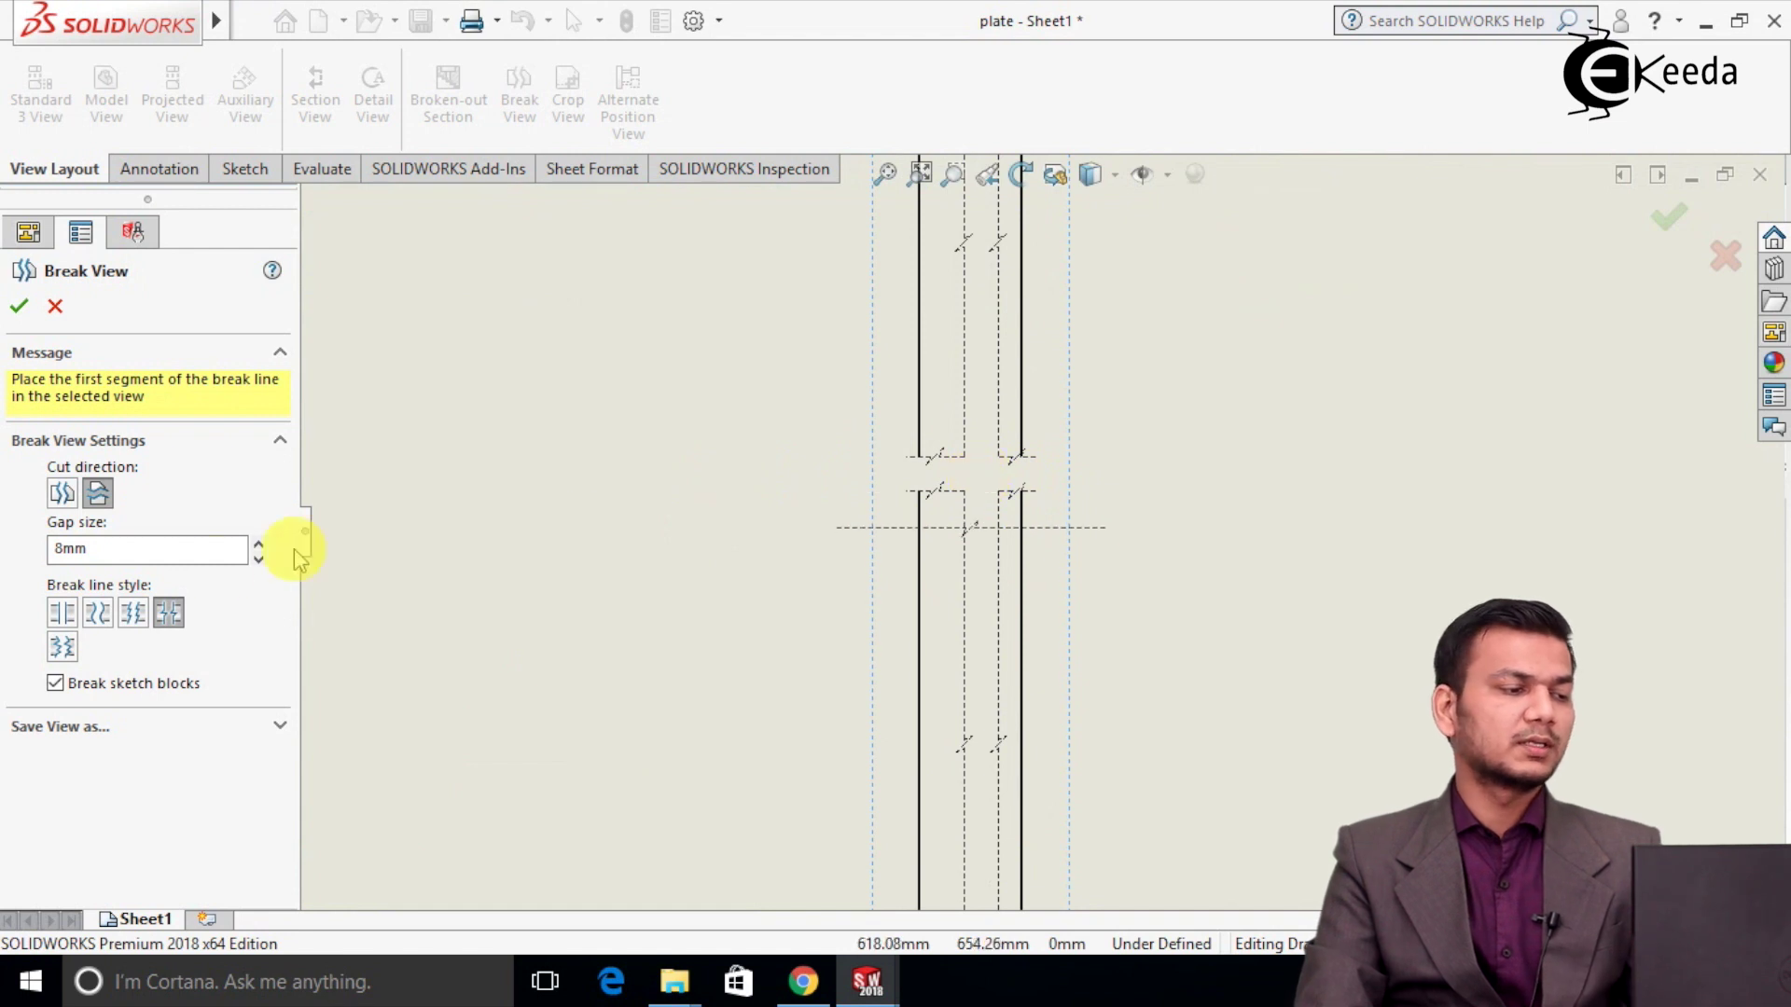
left_click(98, 613)
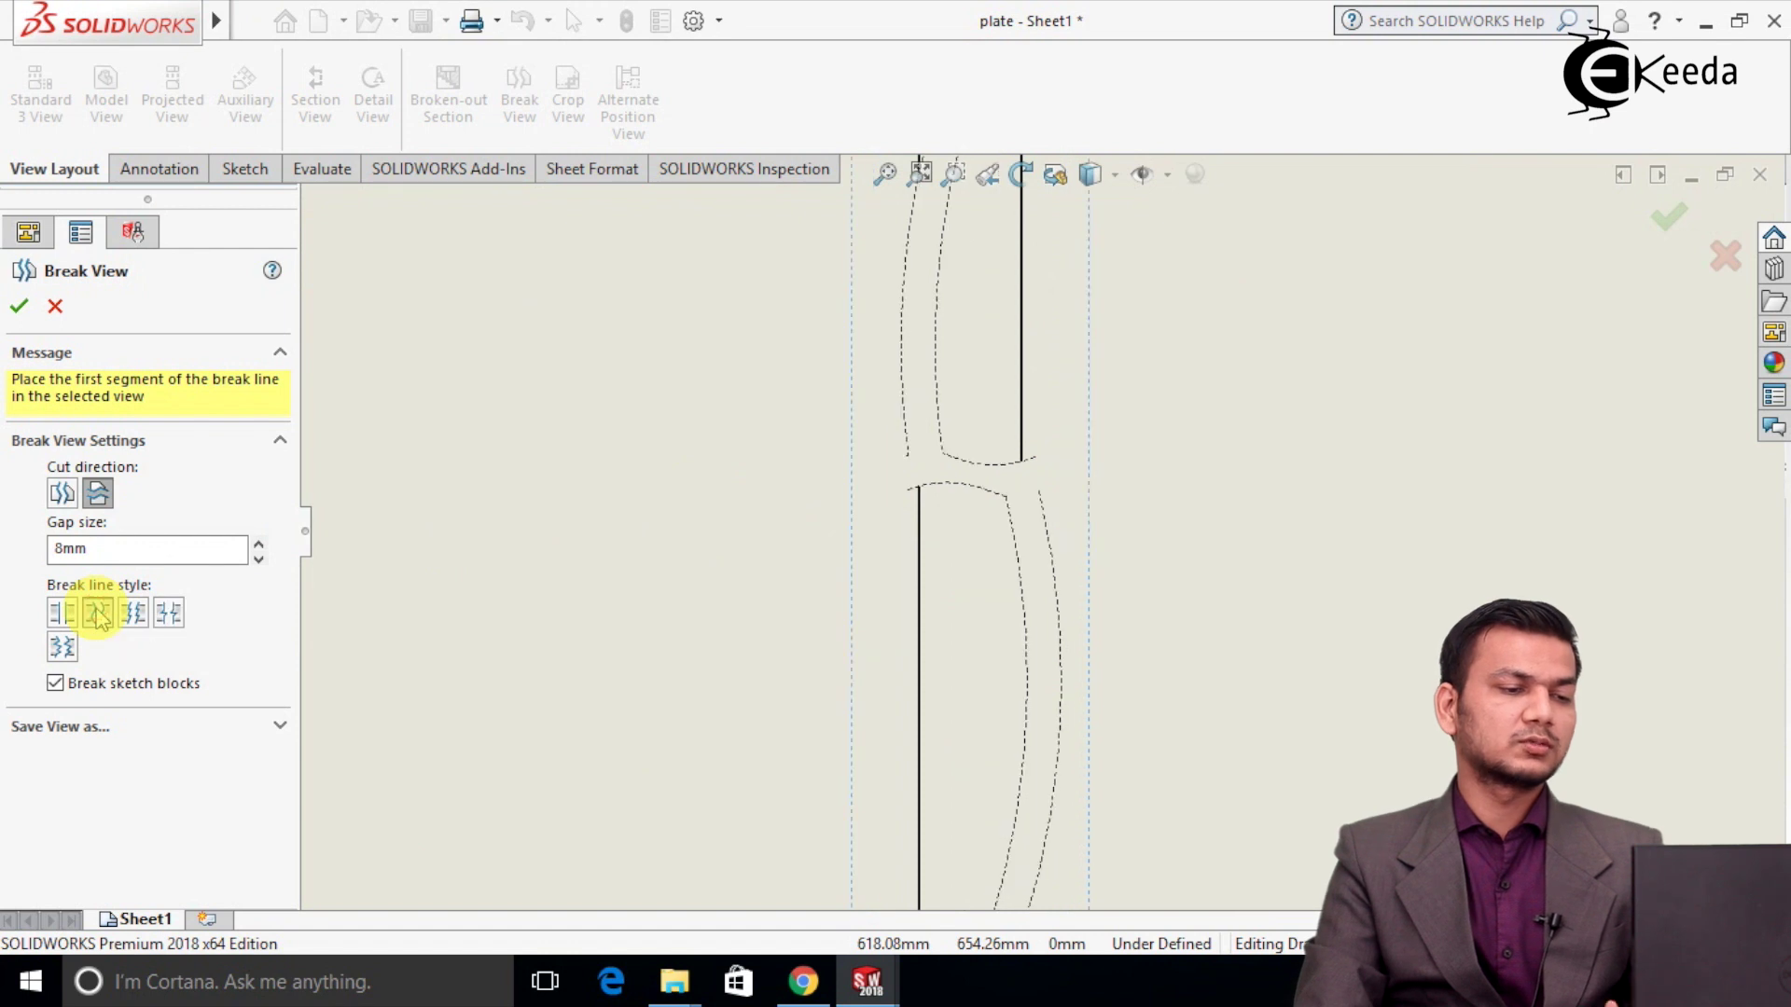
left_click(19, 307)
scroll(719, 439, "up", 2)
scroll(922, 508, "up", 3)
scroll(923, 508, "up", 1)
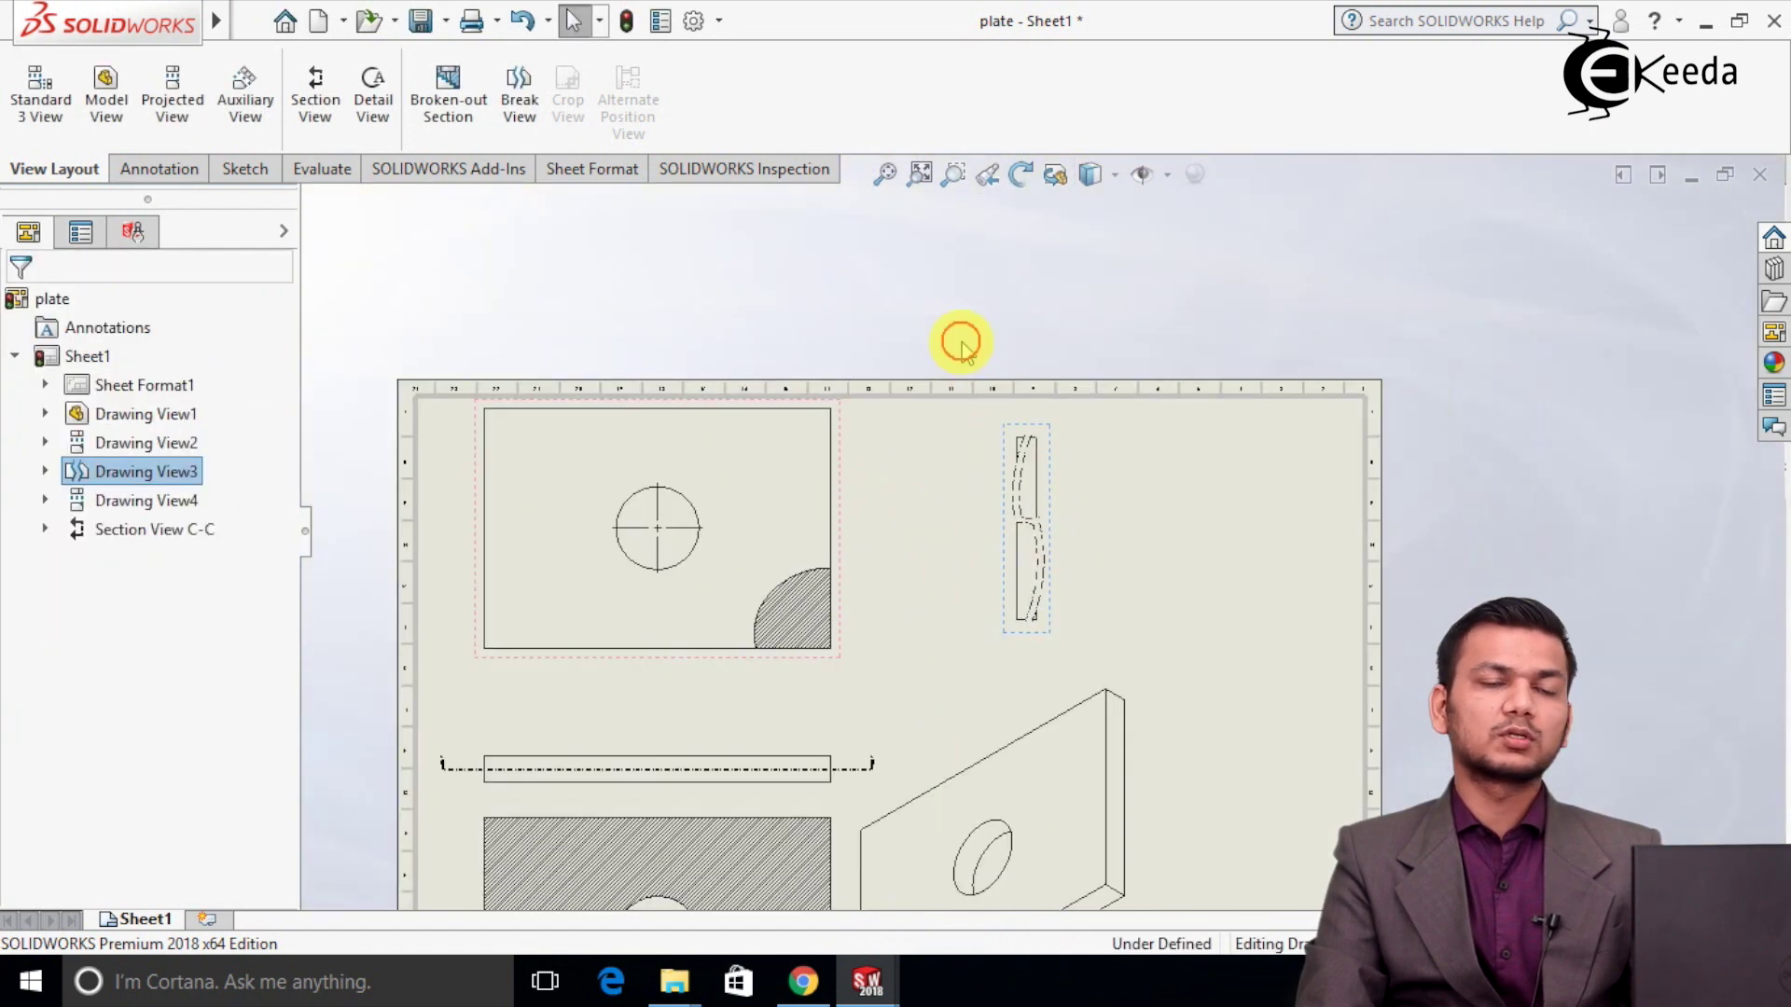
left_click(1126, 485)
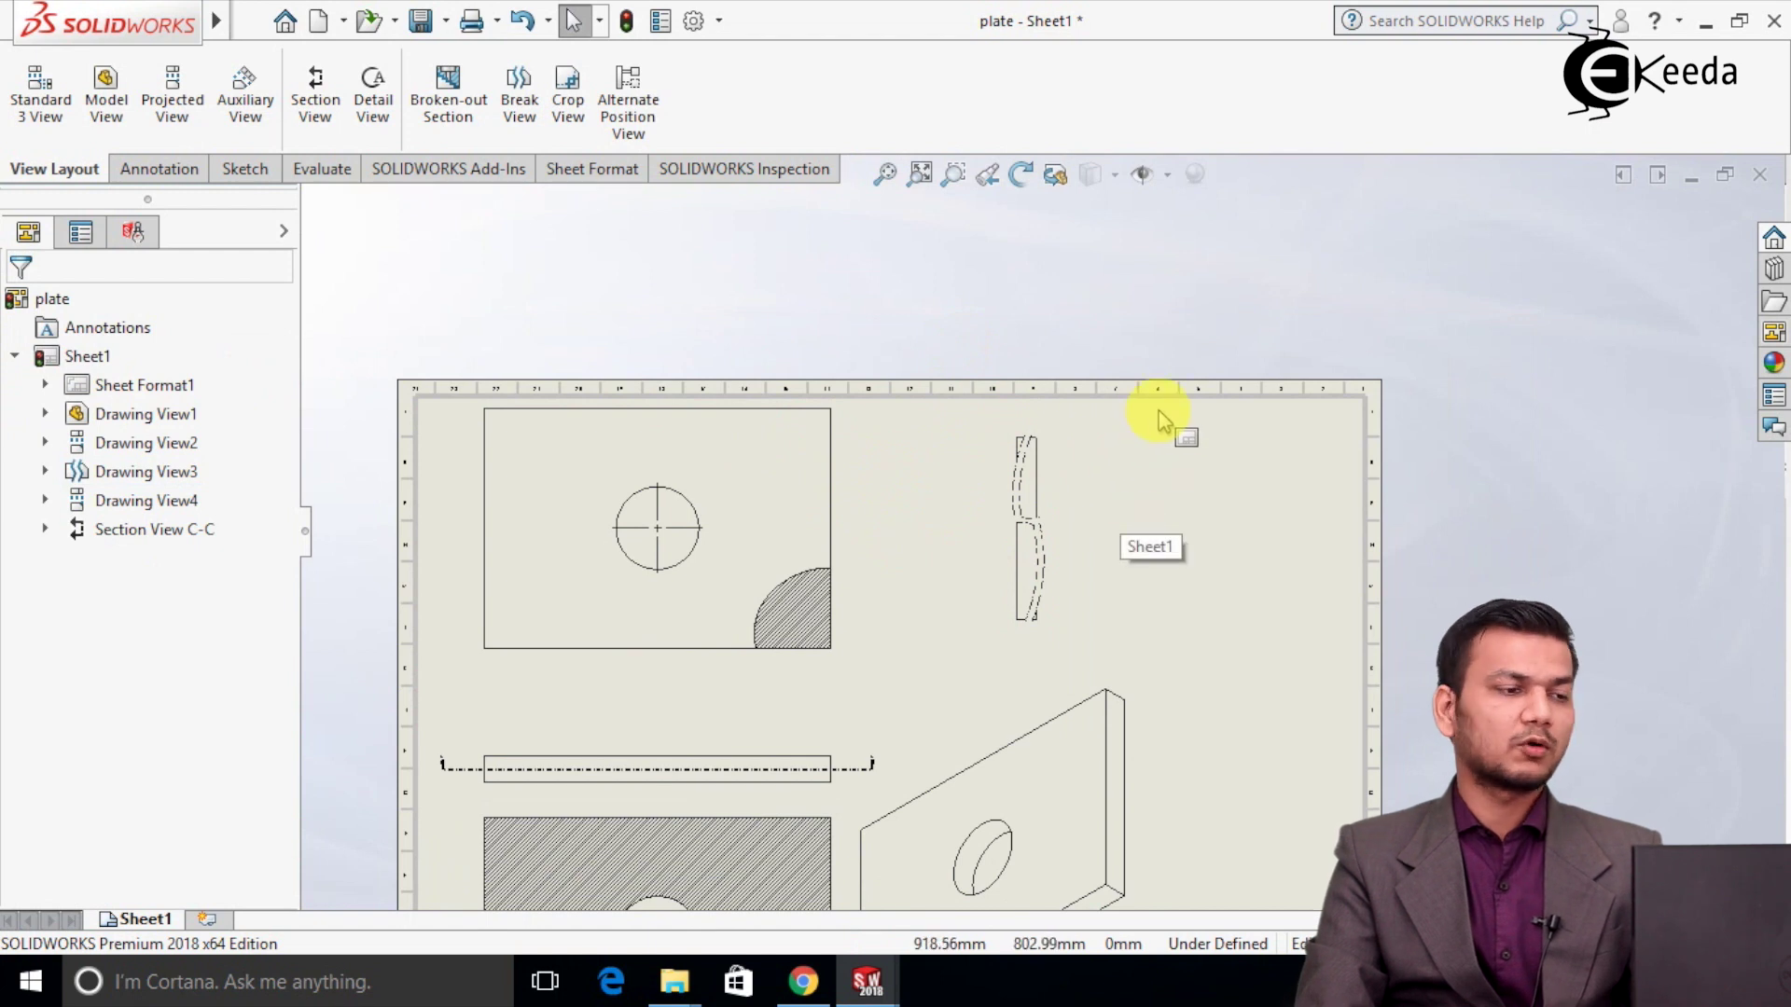
scroll(1021, 331, "up", 1)
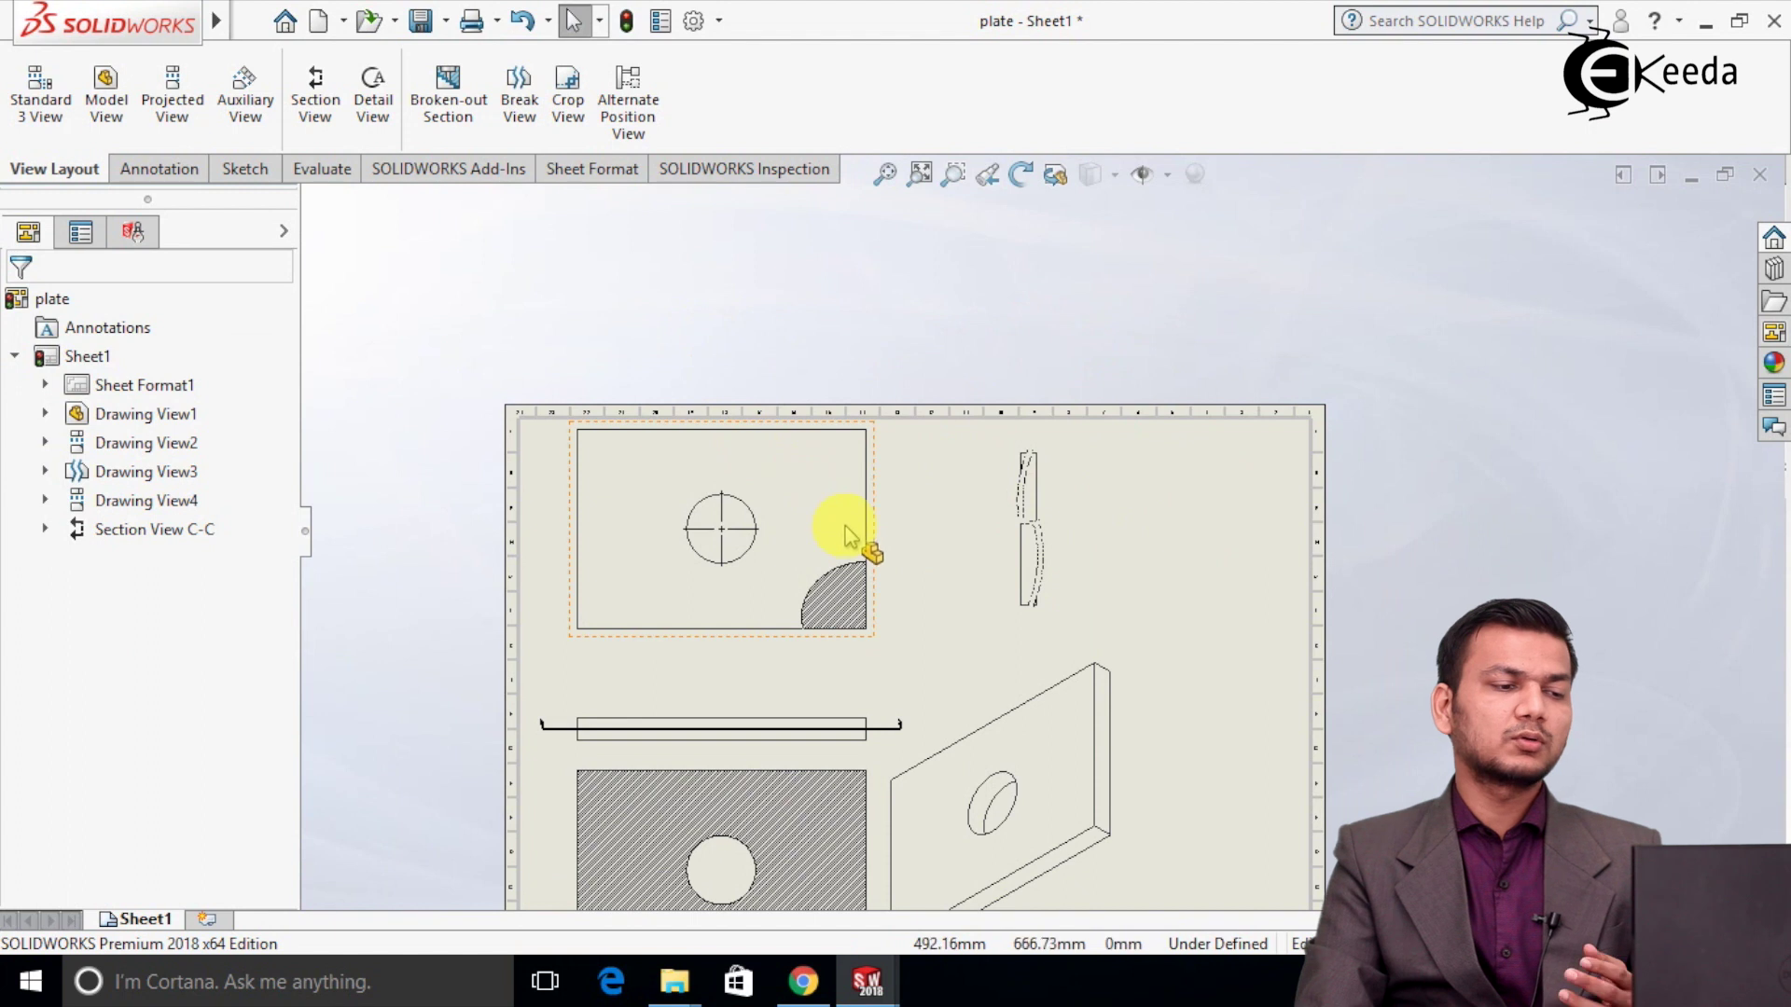
scroll(876, 522, "down", 1)
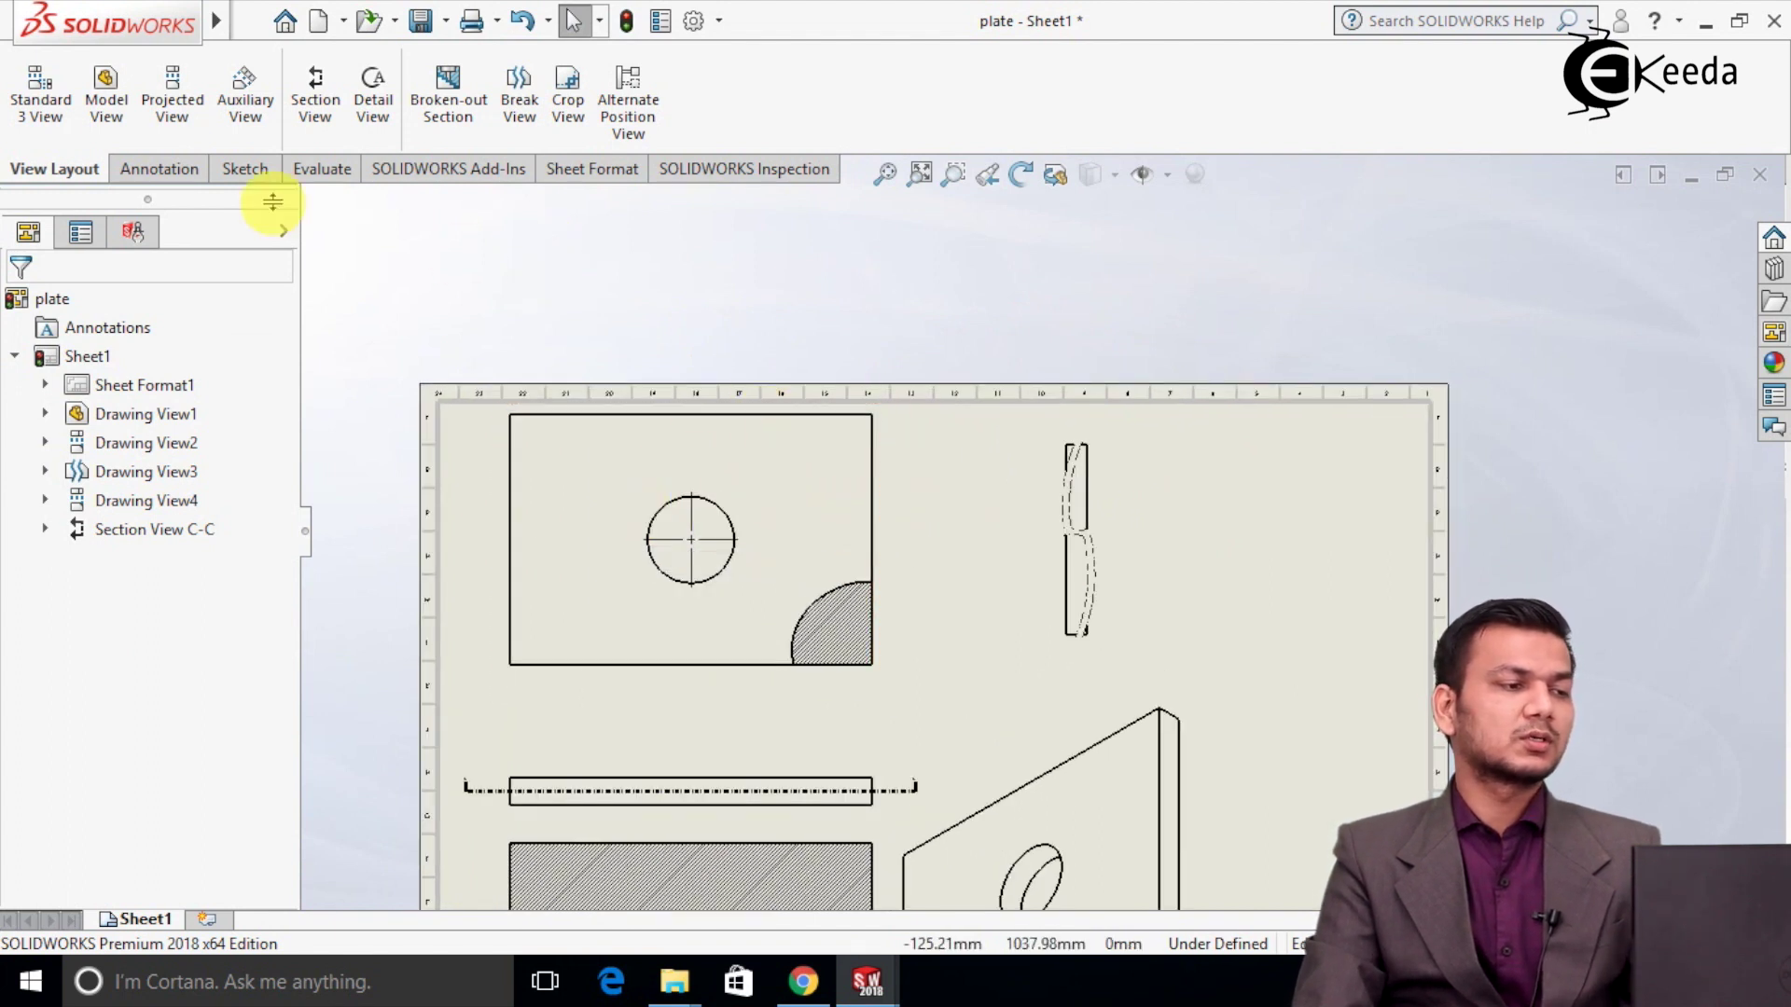
Sketch a circle around the upper-left corner of the plate view with the broken-out section, and crop the view to that circle.
left_click(245, 169)
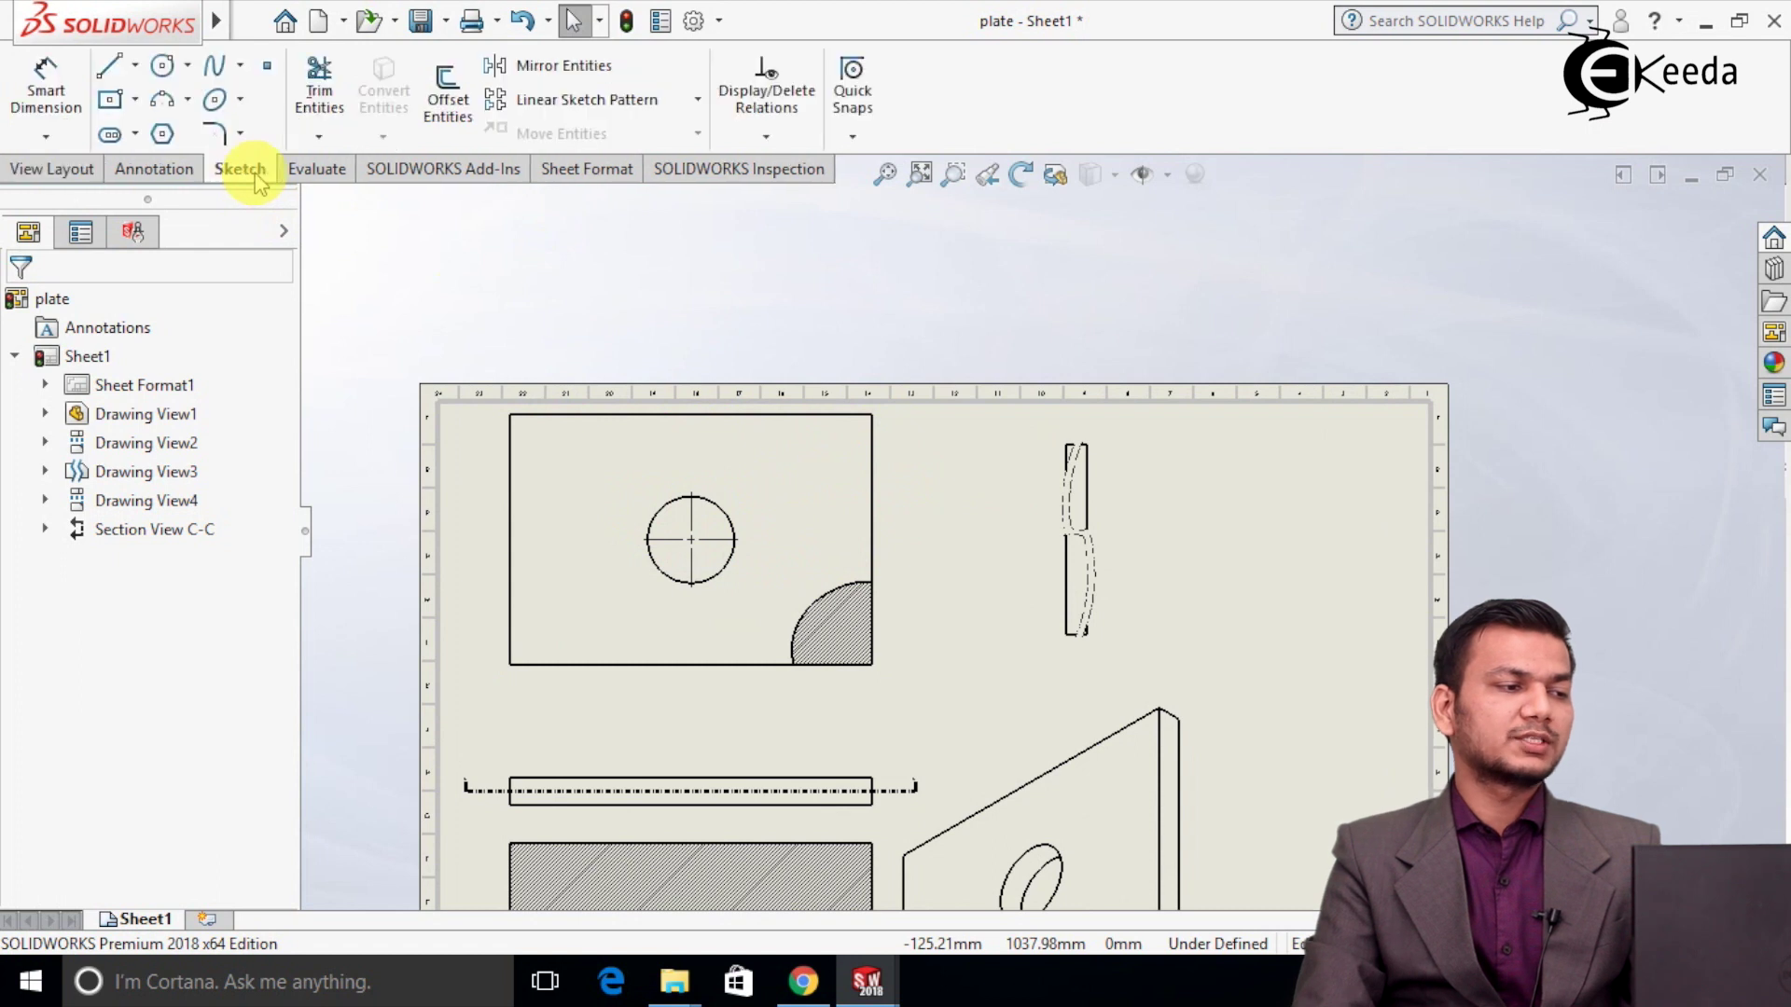
left_click(162, 66)
left_click_drag(526, 465, 528, 399)
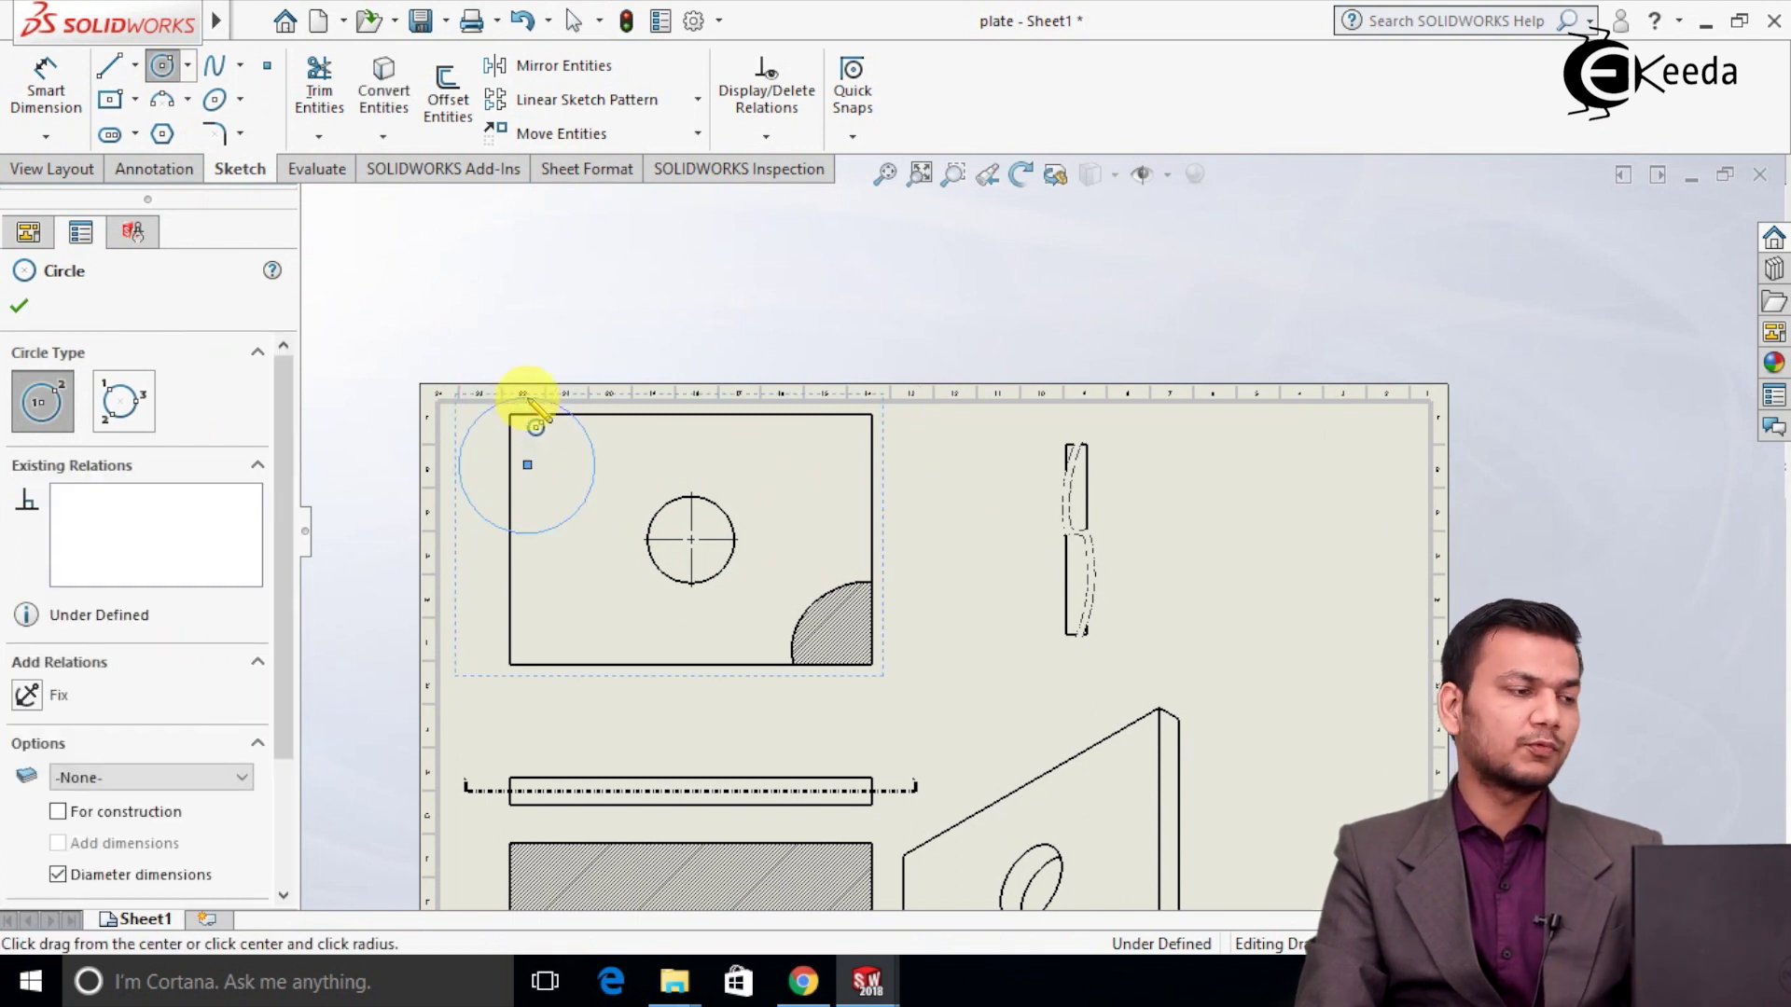
left_click(70, 170)
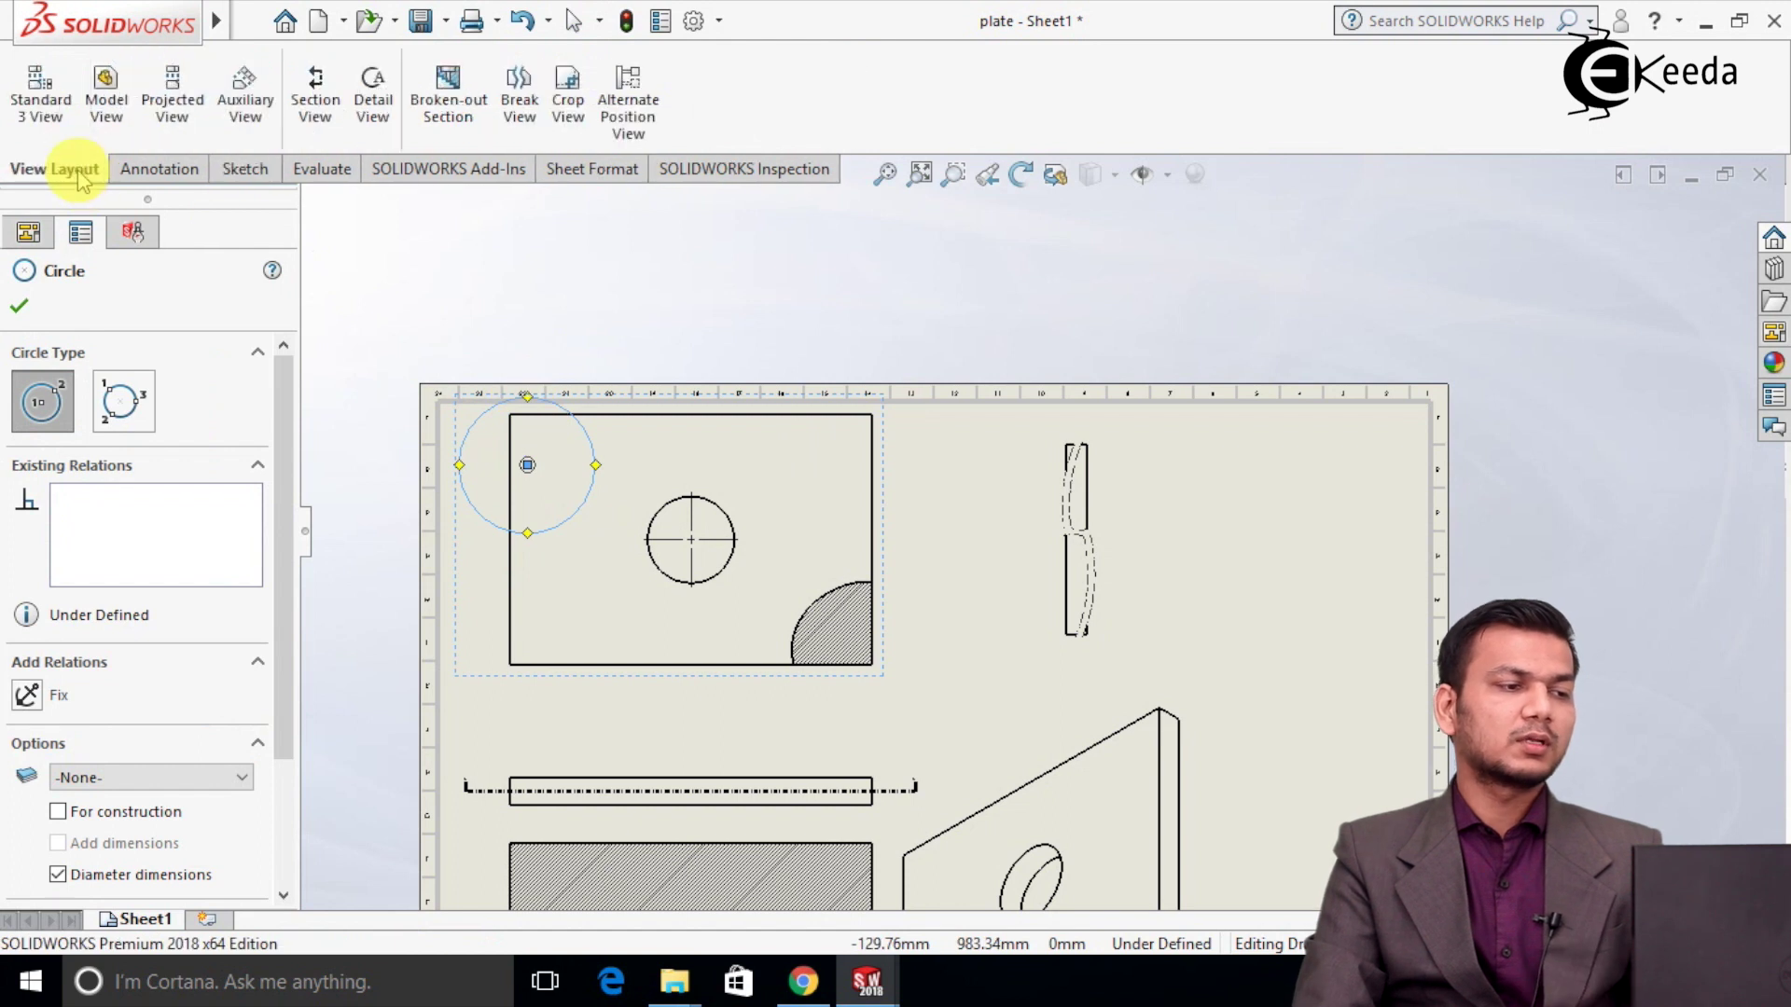
left_click(564, 121)
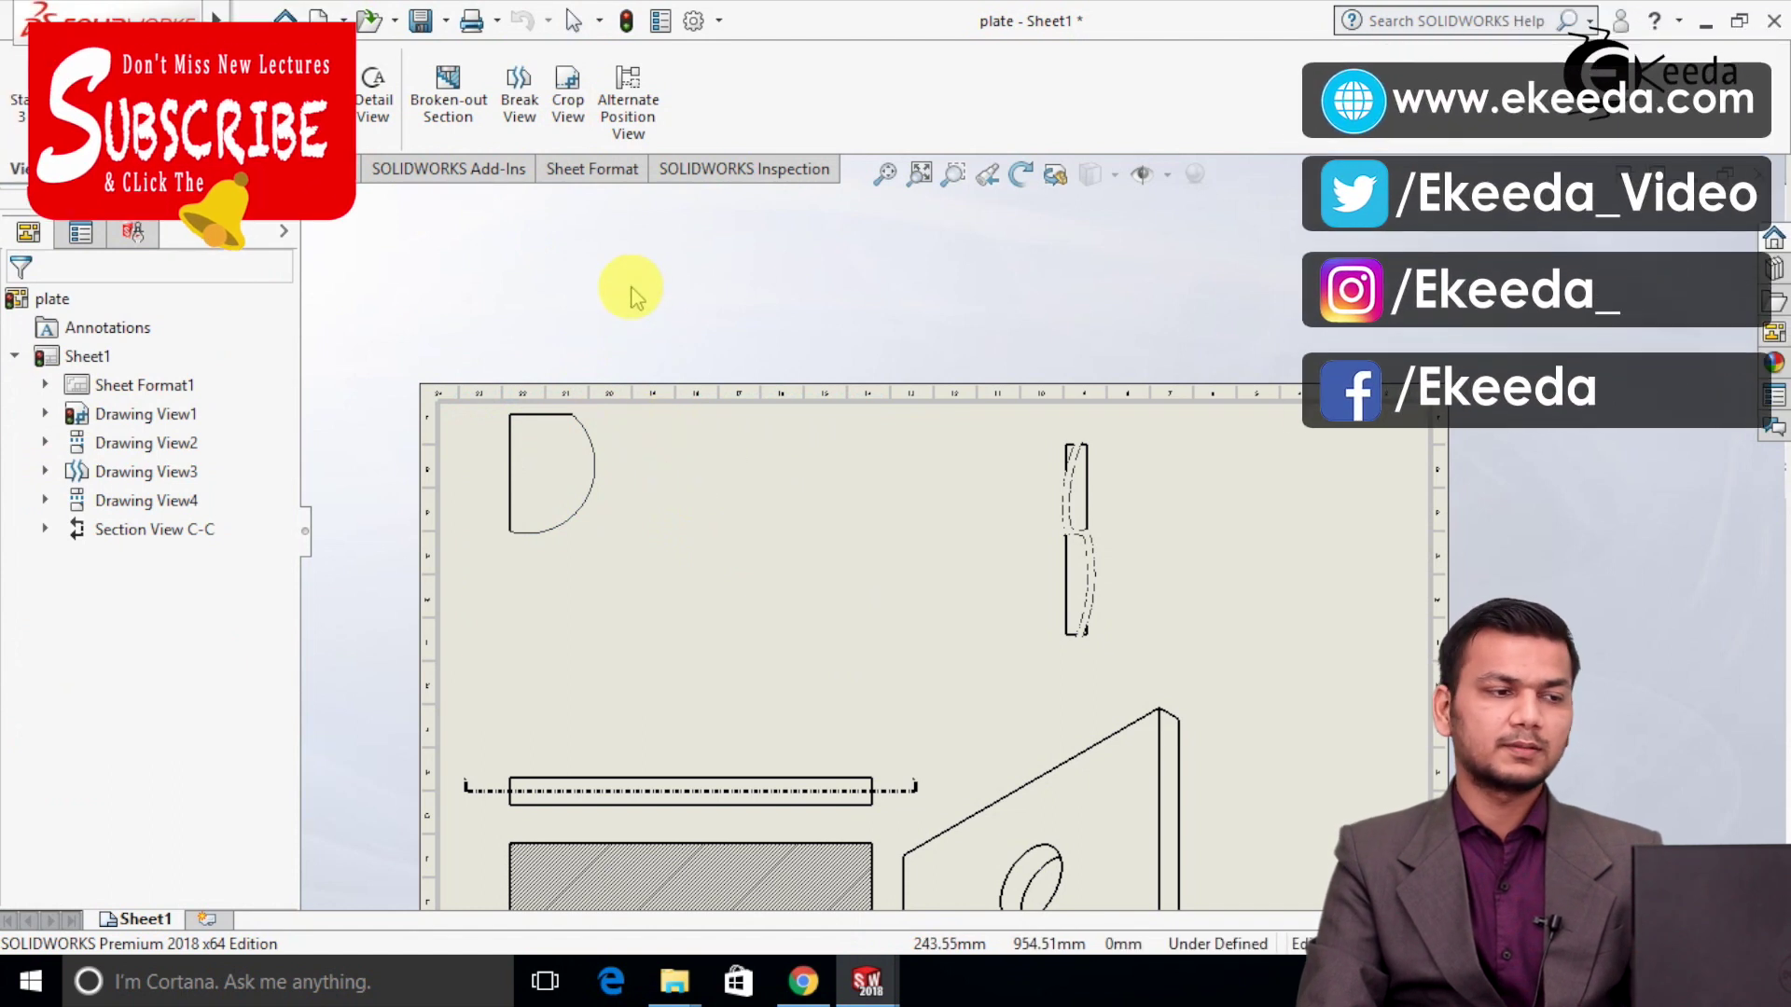
scroll(837, 557, "down", 2)
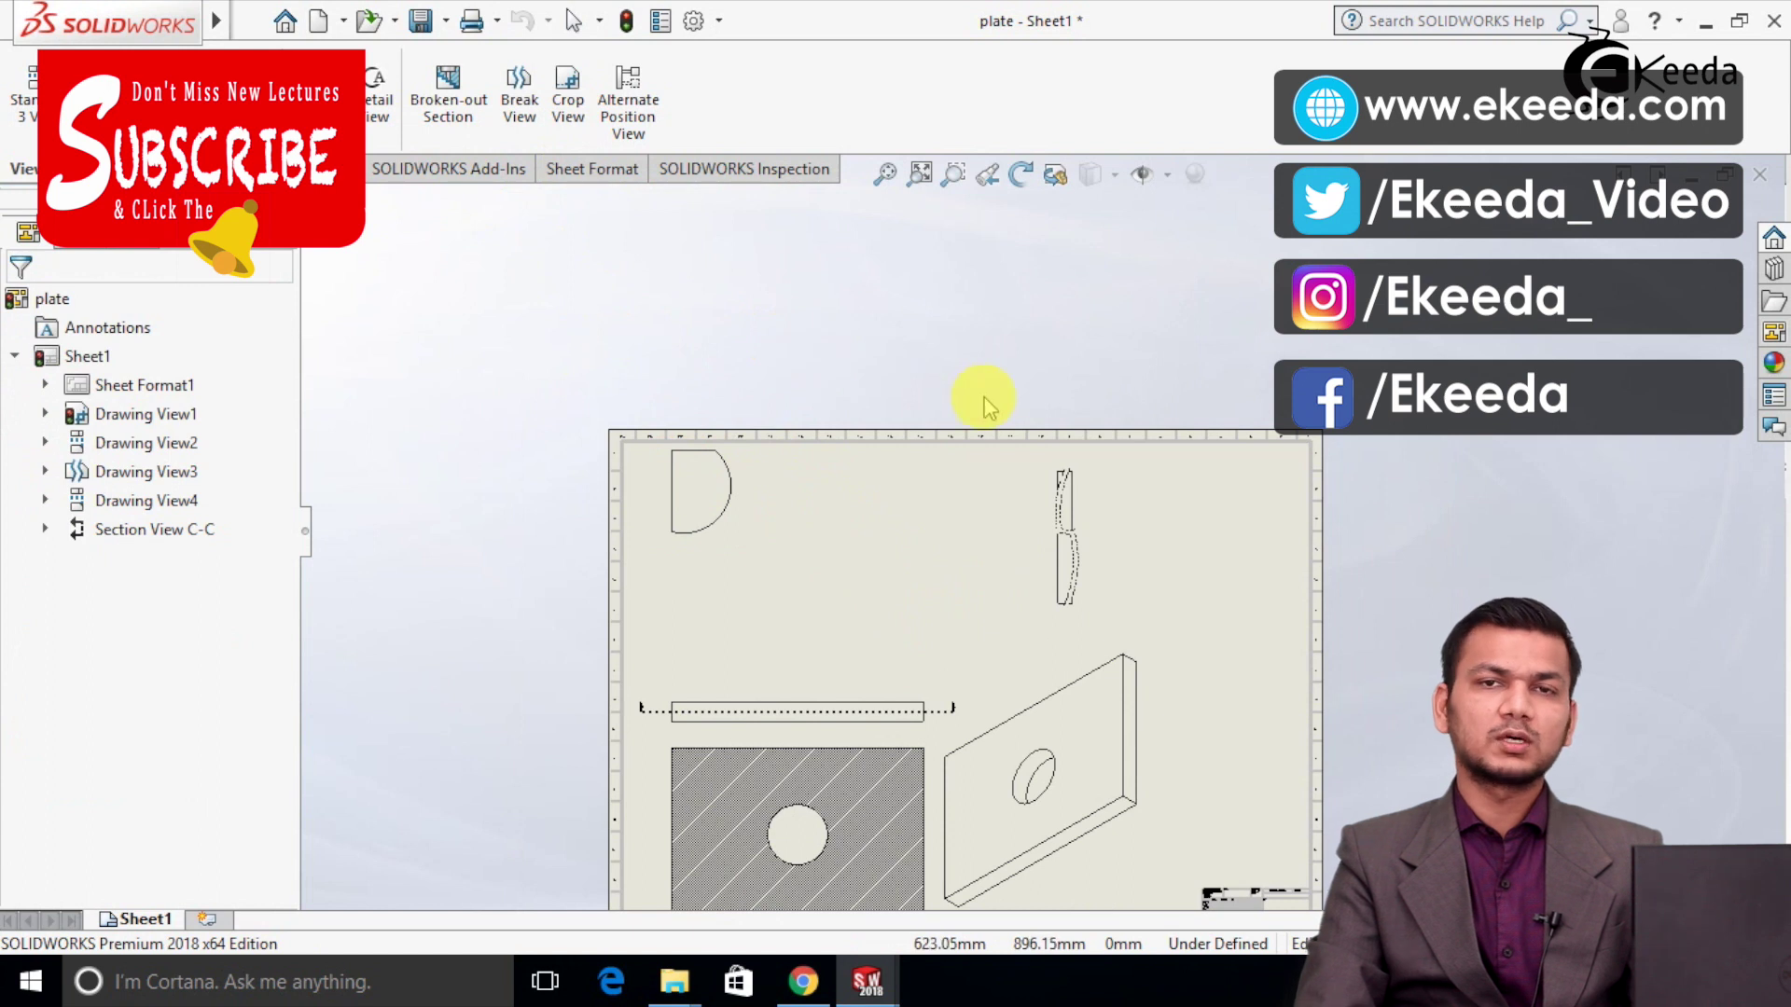
scroll(1182, 597, "up", 2)
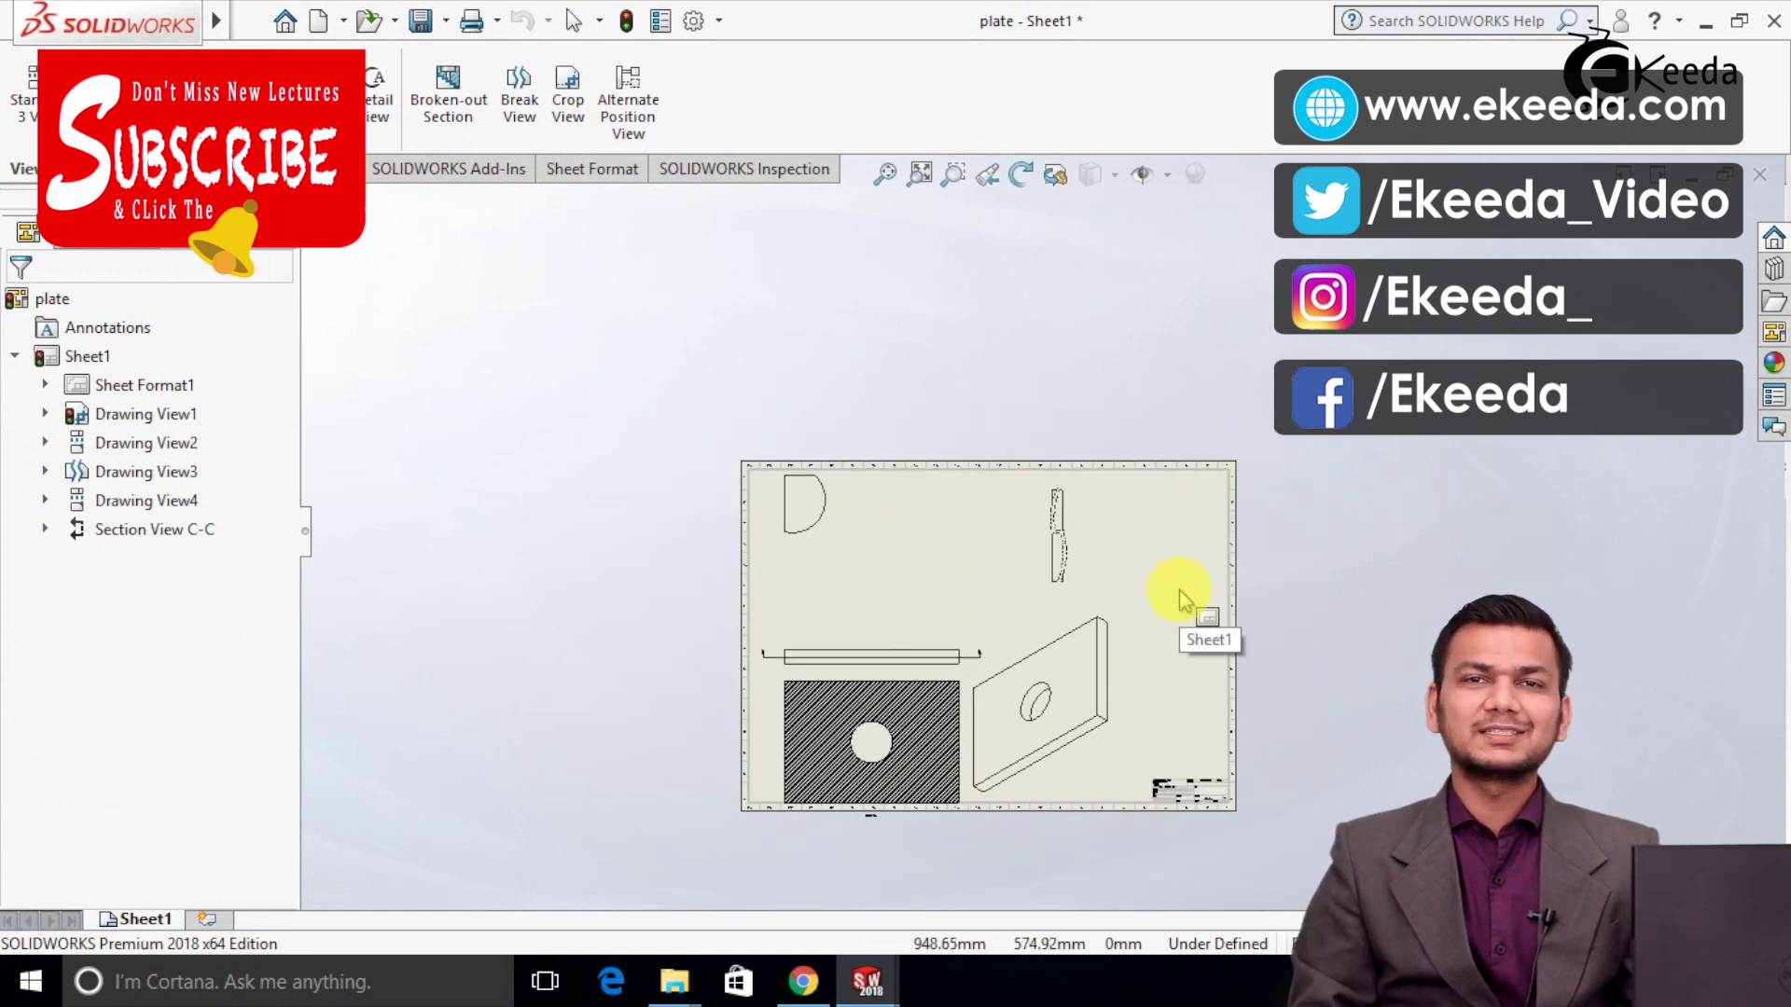